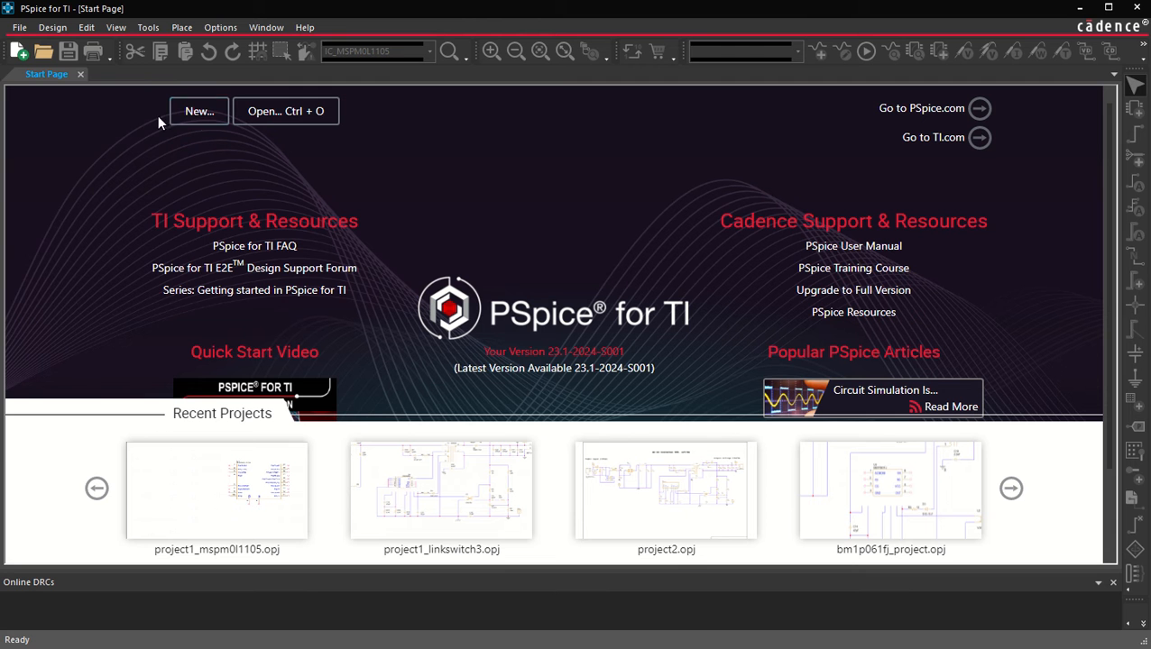
pyautogui.click(19, 31)
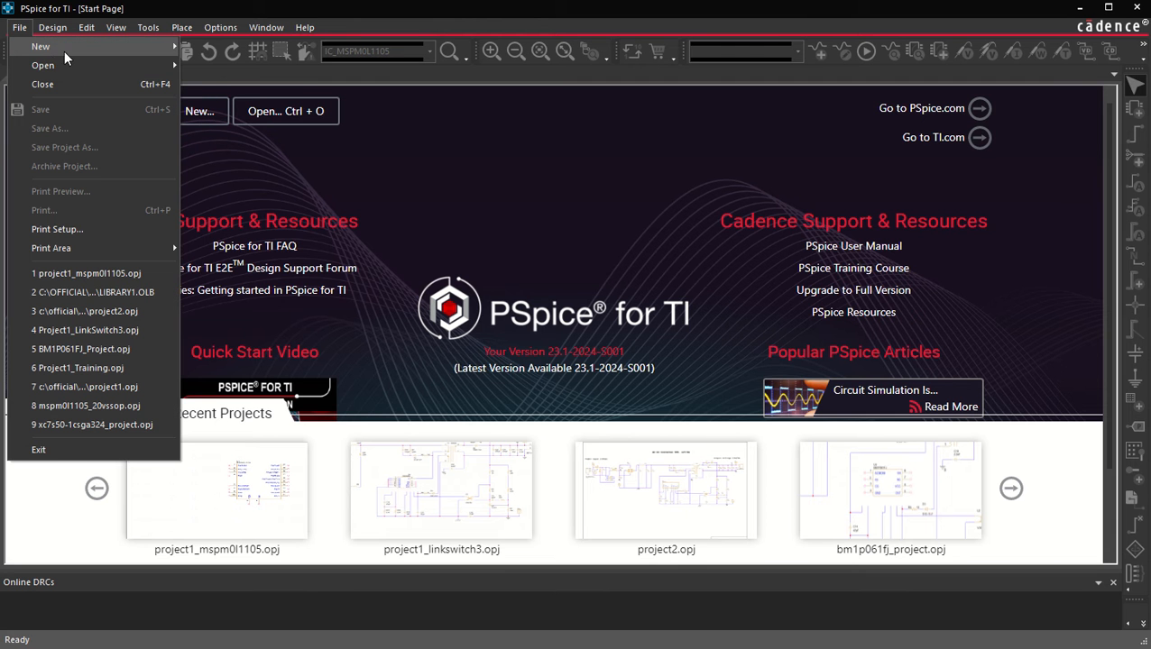
pyautogui.moveTo(108, 46)
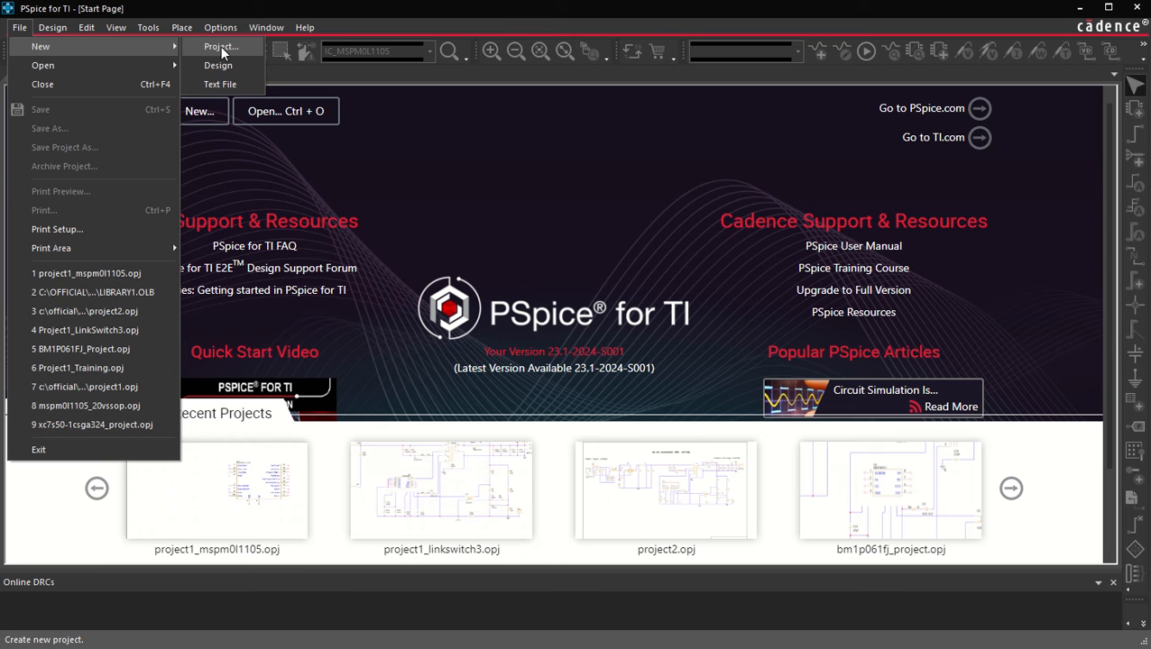
pyautogui.click(497, 169)
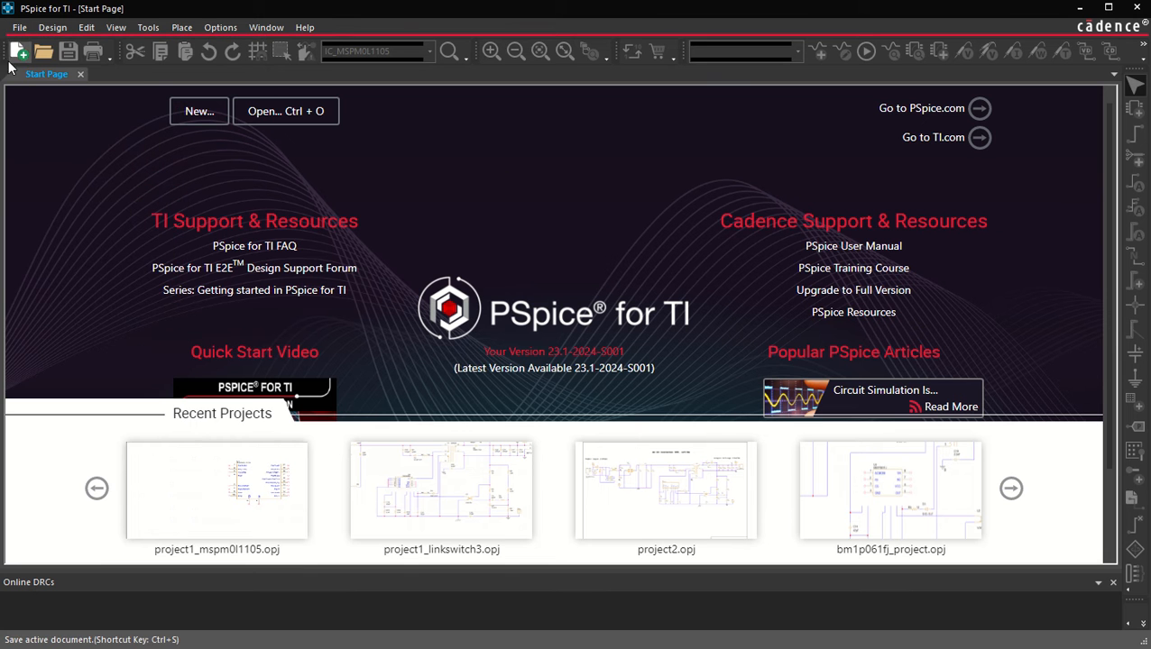
# Start a new project and name it Project1_MSPM0L1105.
pyautogui.click(19, 27)
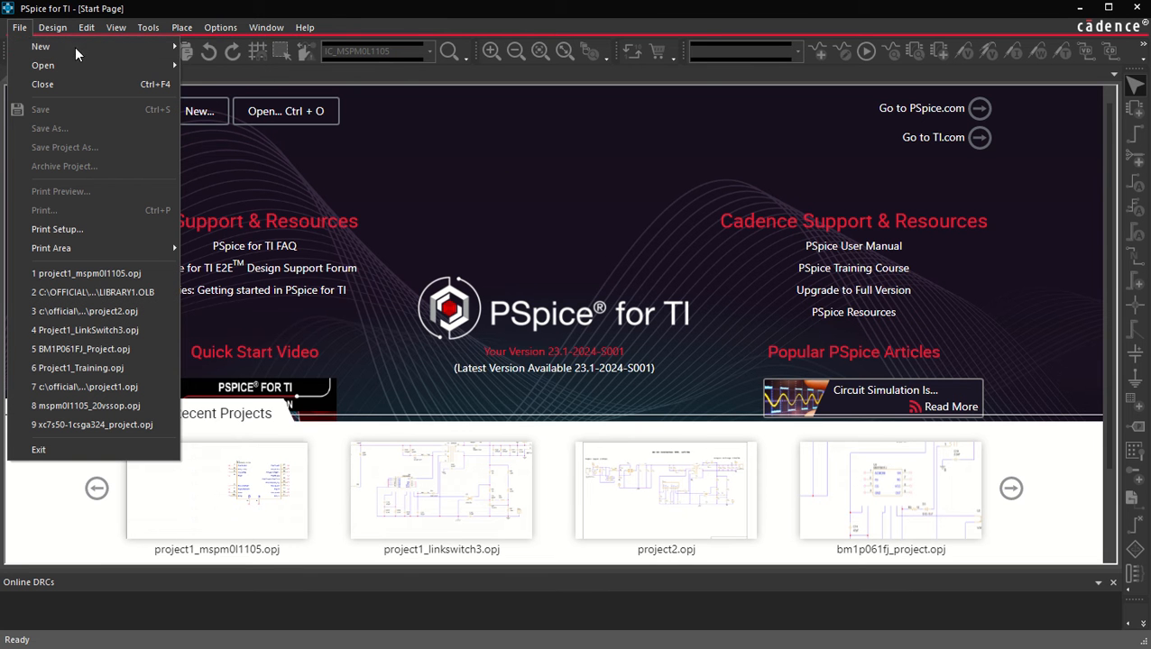
pyautogui.moveTo(154, 48)
pyautogui.click(233, 51)
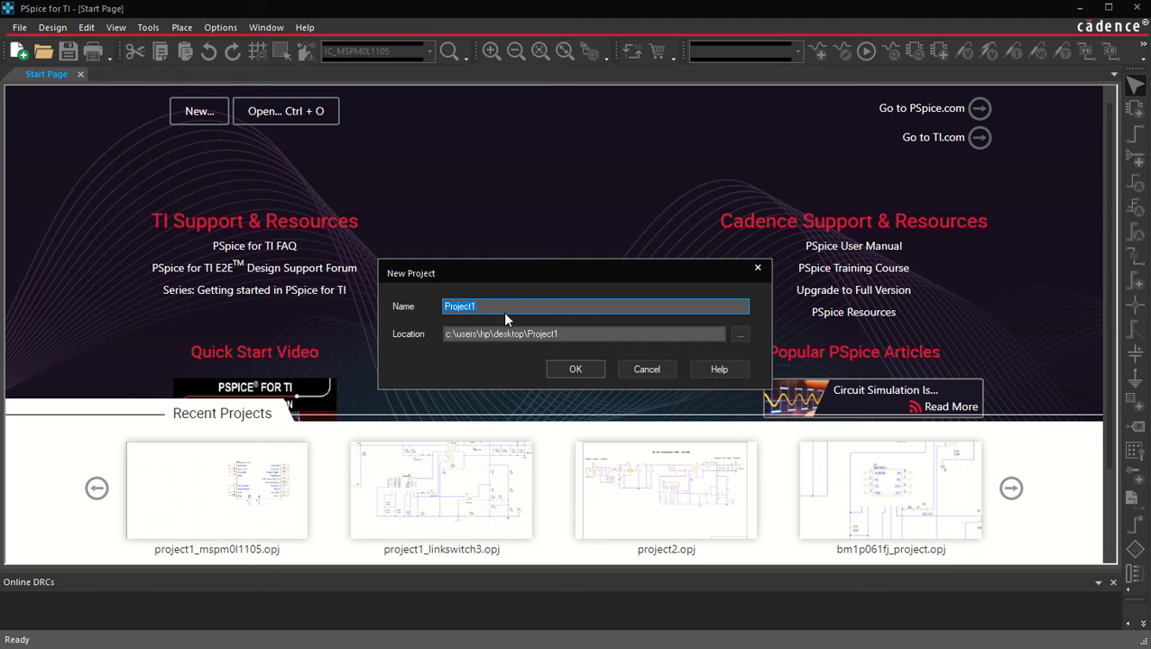
pyautogui.click(505, 315)
pyautogui.write('_MSPM0L1105')
# Set the new project's location to the existing folder named New folder on the Desktop.
pyautogui.click(739, 334)
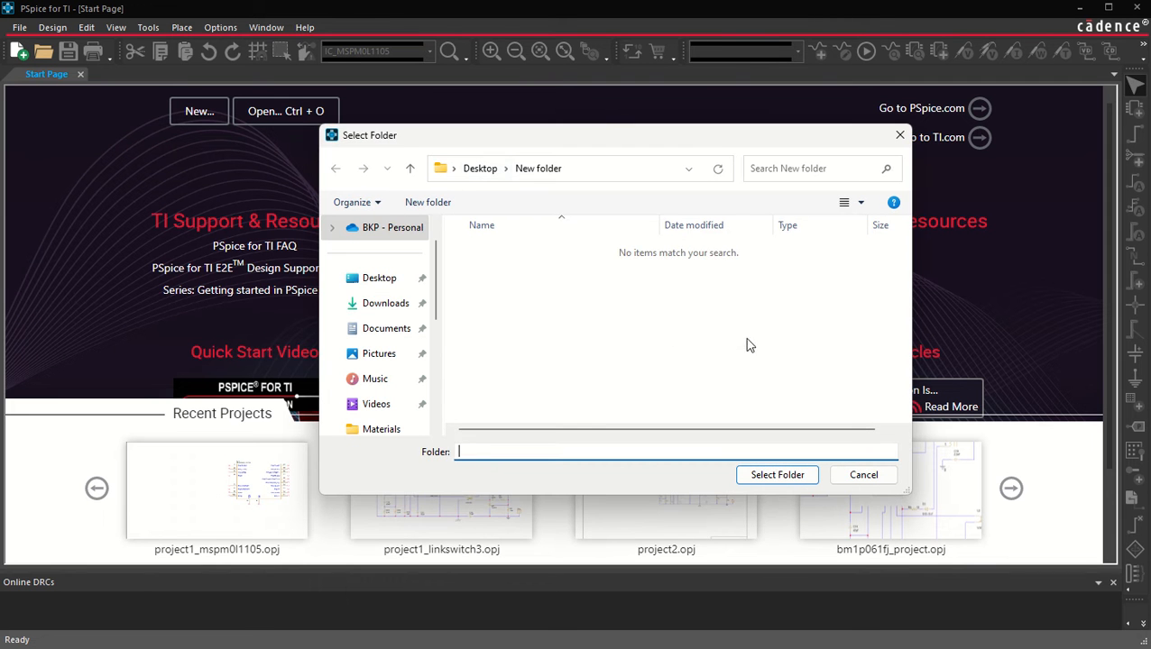
pyautogui.click(480, 169)
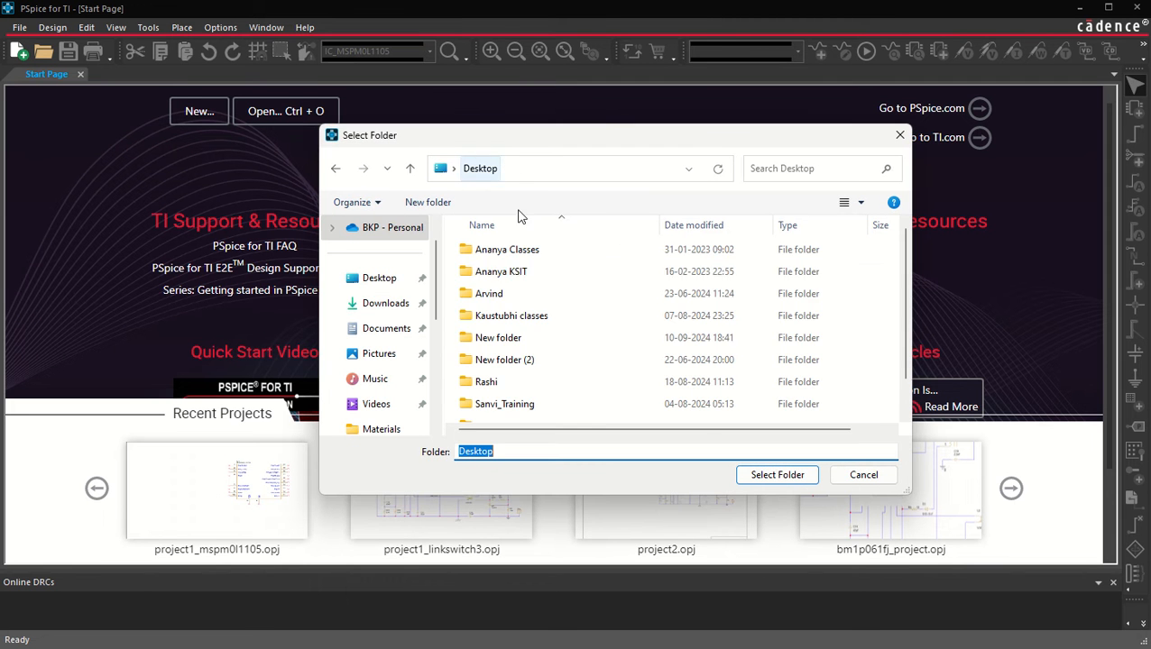
pyautogui.doubleClick(498, 339)
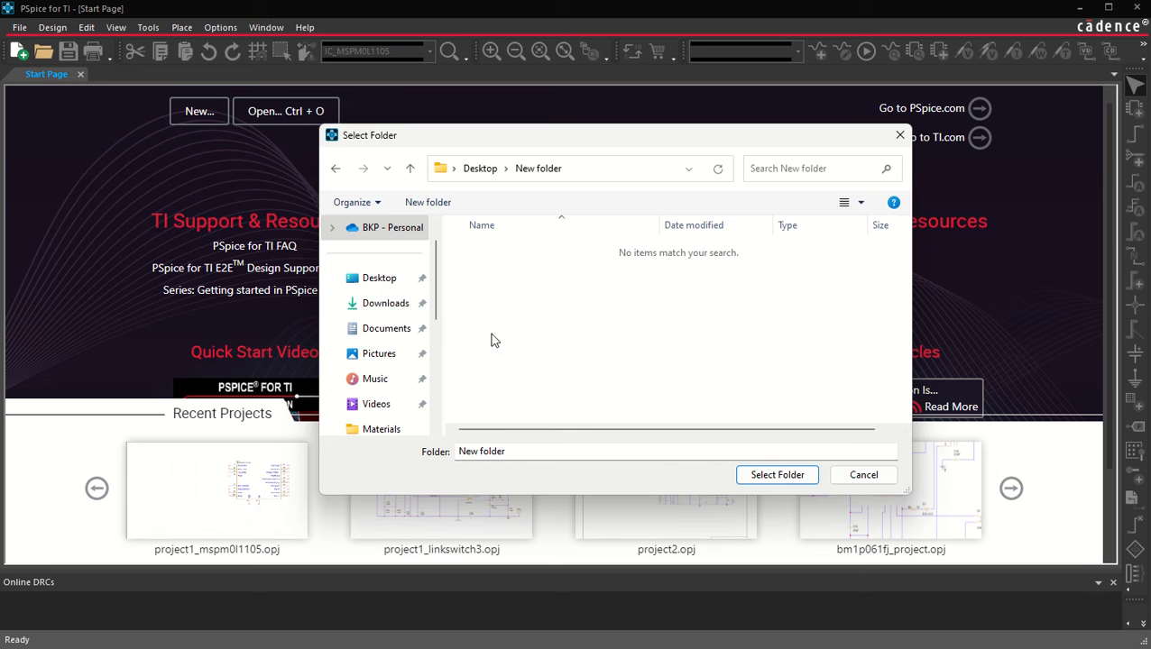
pyautogui.click(775, 475)
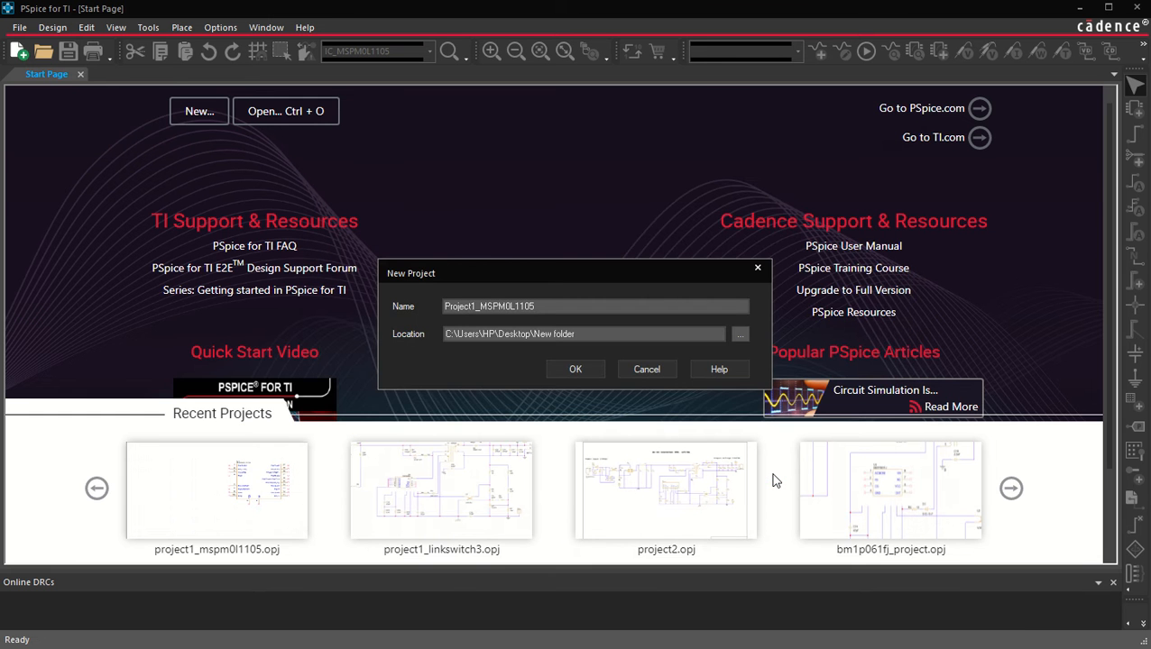
# Accept the project name and location and create it as a blank PSpice project.
pyautogui.click(576, 372)
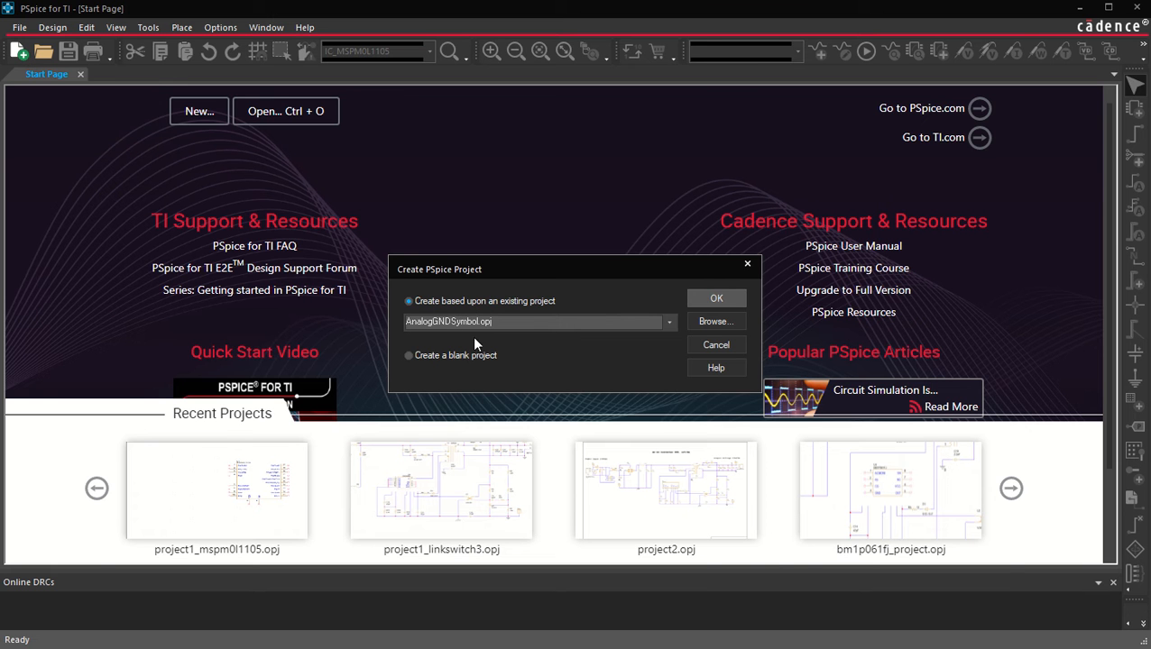
pyautogui.click(419, 356)
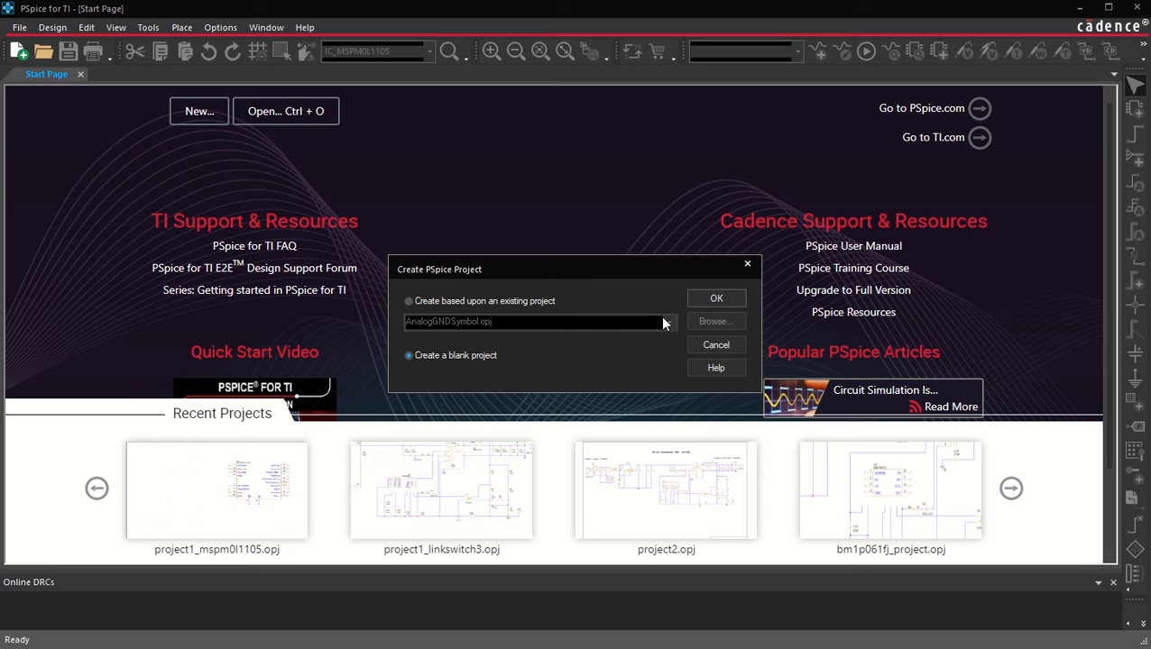
pyautogui.click(716, 298)
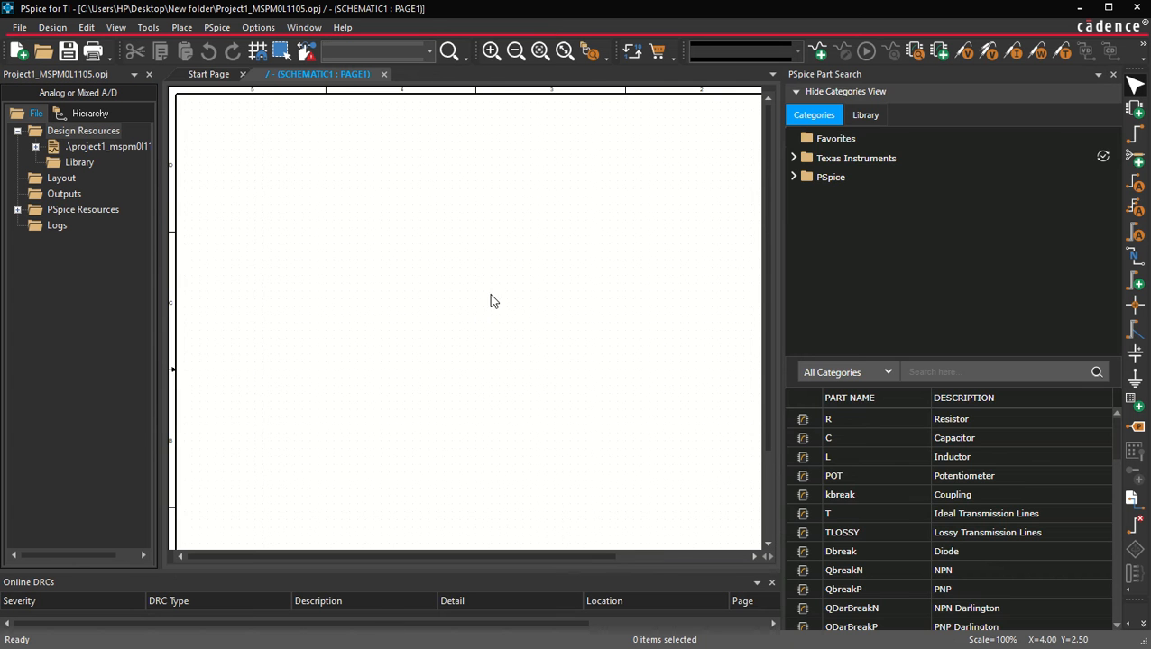
# Widen the project tree and drawing area, and open PAGE1 under SCHEMATIC1 of the project's design file.
pyautogui.moveTo(777, 306); pyautogui.dragTo(840, 311)
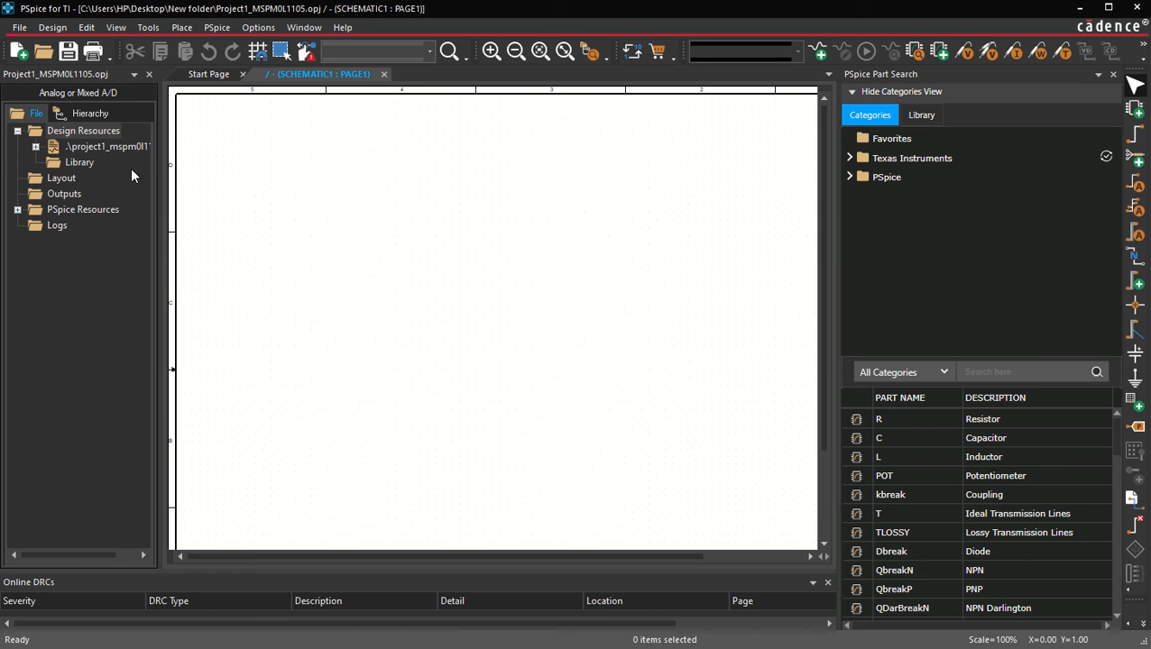
pyautogui.moveTo(159, 166); pyautogui.dragTo(242, 168)
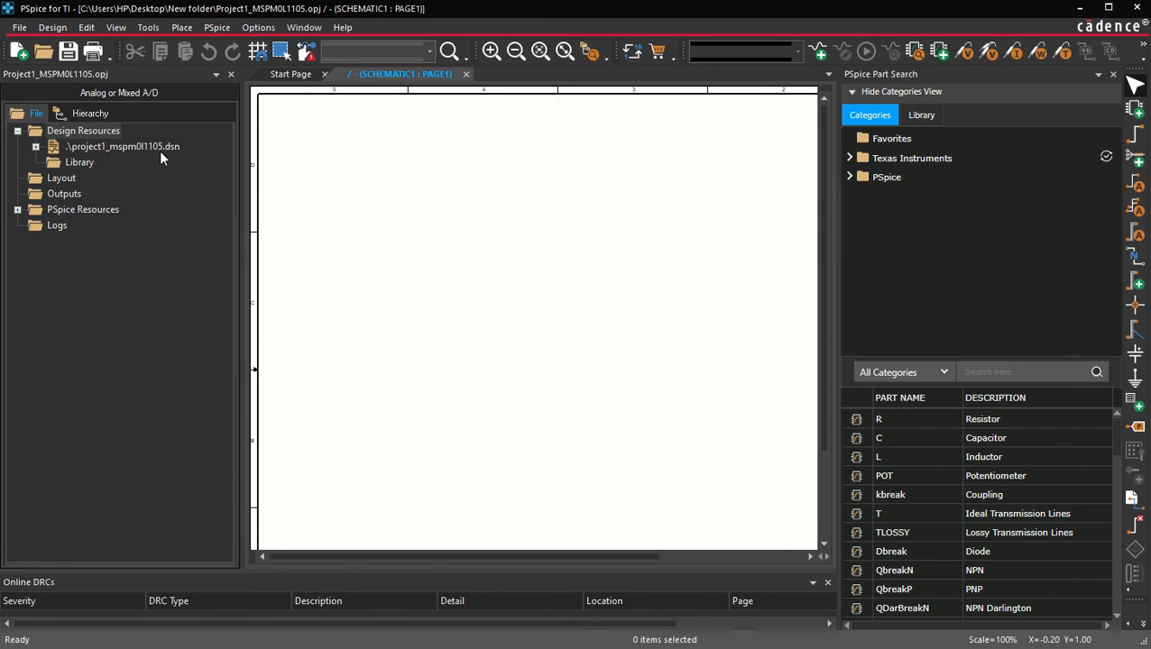
pyautogui.click(35, 146)
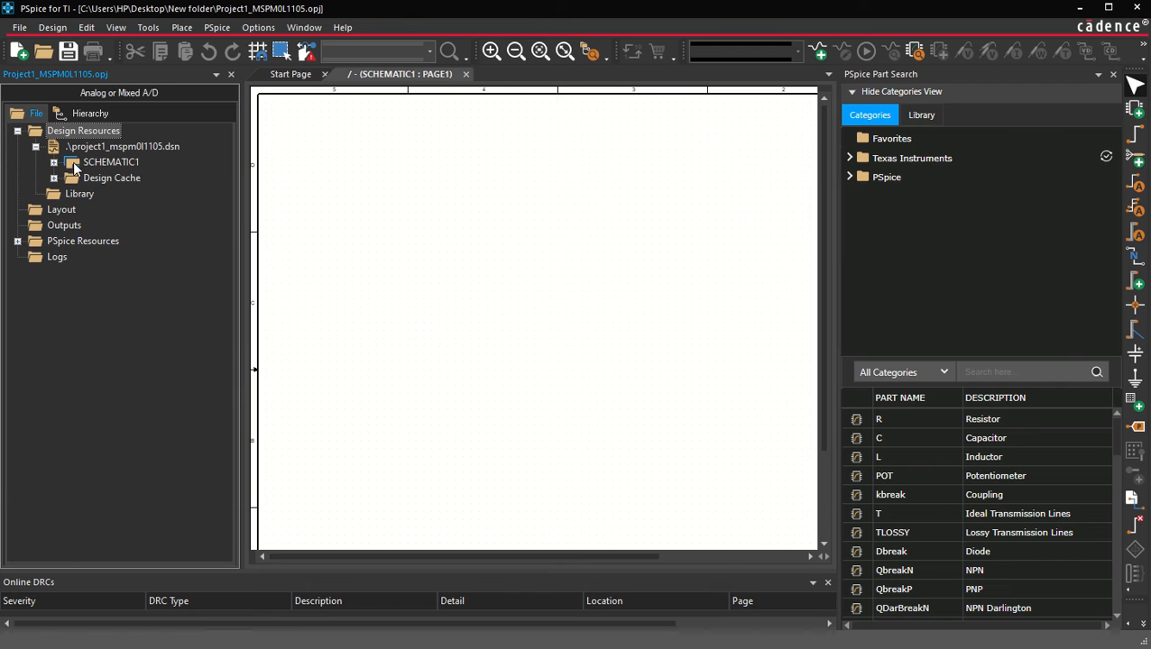
pyautogui.click(54, 162)
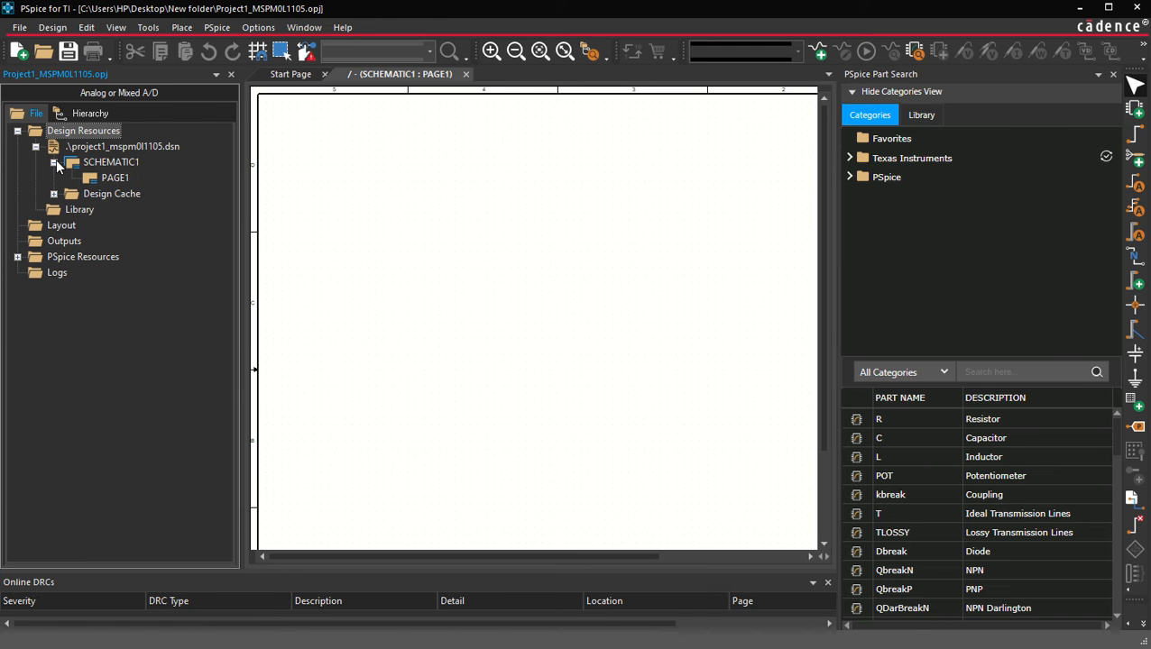
pyautogui.click(118, 178)
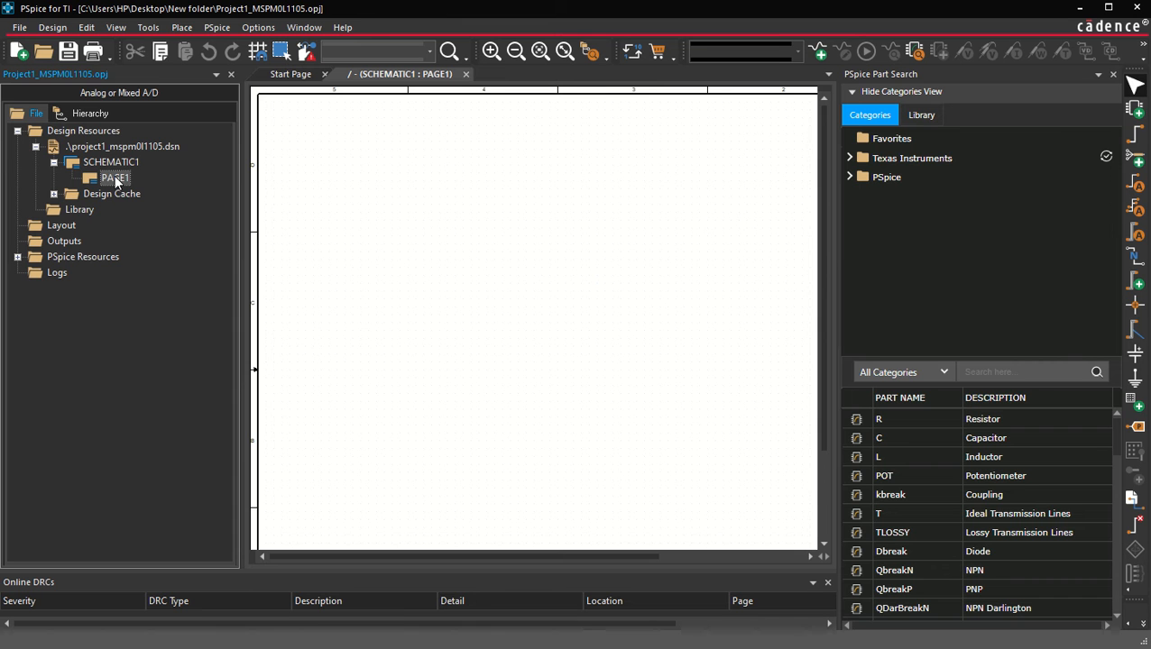
pyautogui.doubleClick(115, 178)
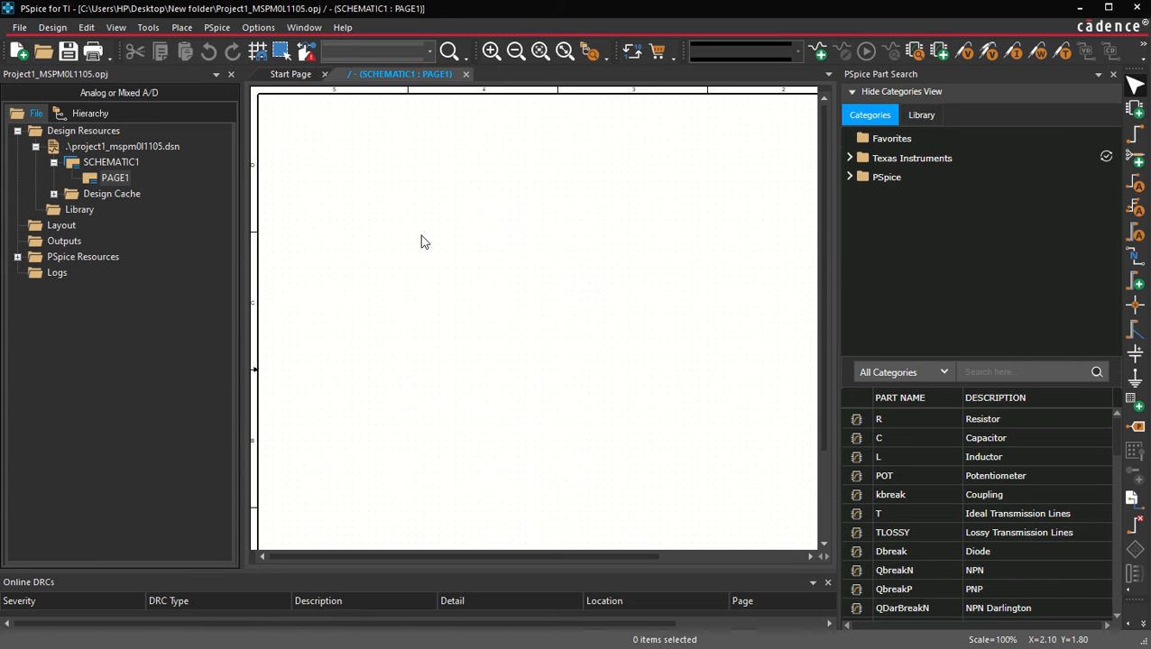
# Set PAGE1's schematic page properties to millimeters and the A4 page size.
pyautogui.click(113, 177)
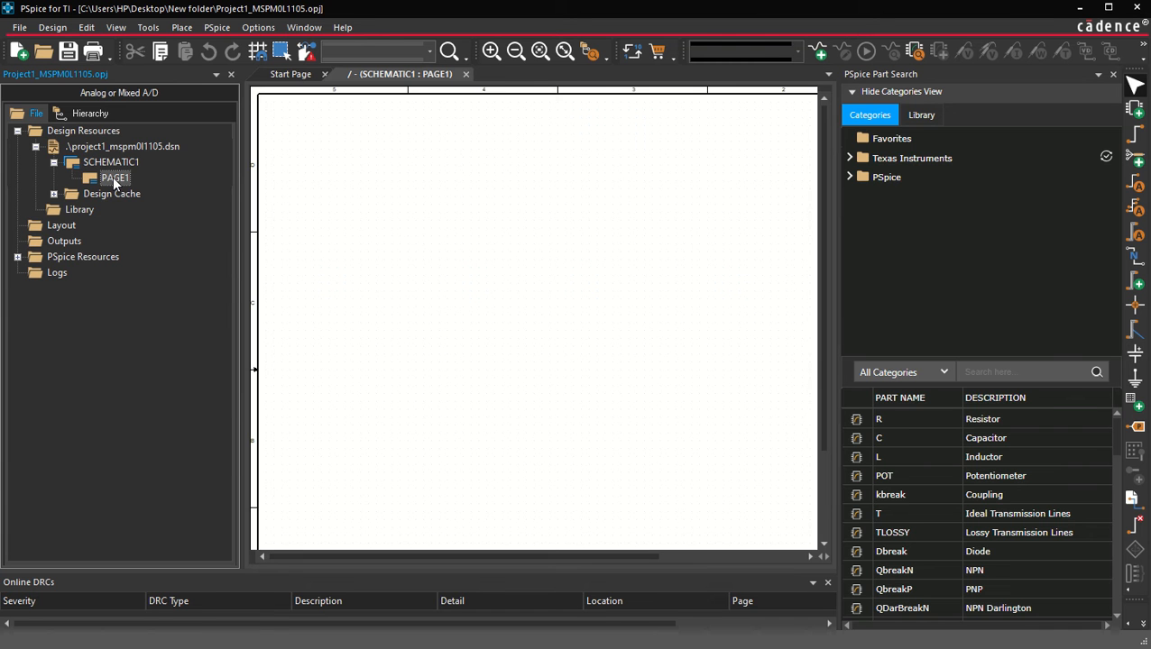
pyautogui.rightClick(113, 176)
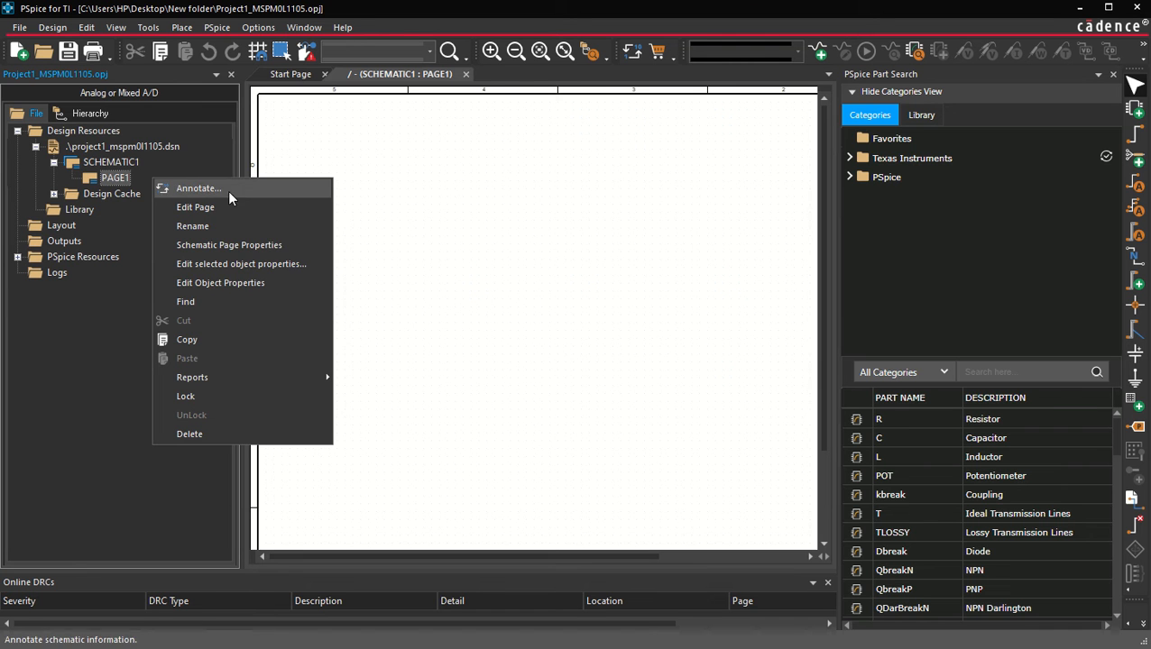
pyautogui.click(208, 246)
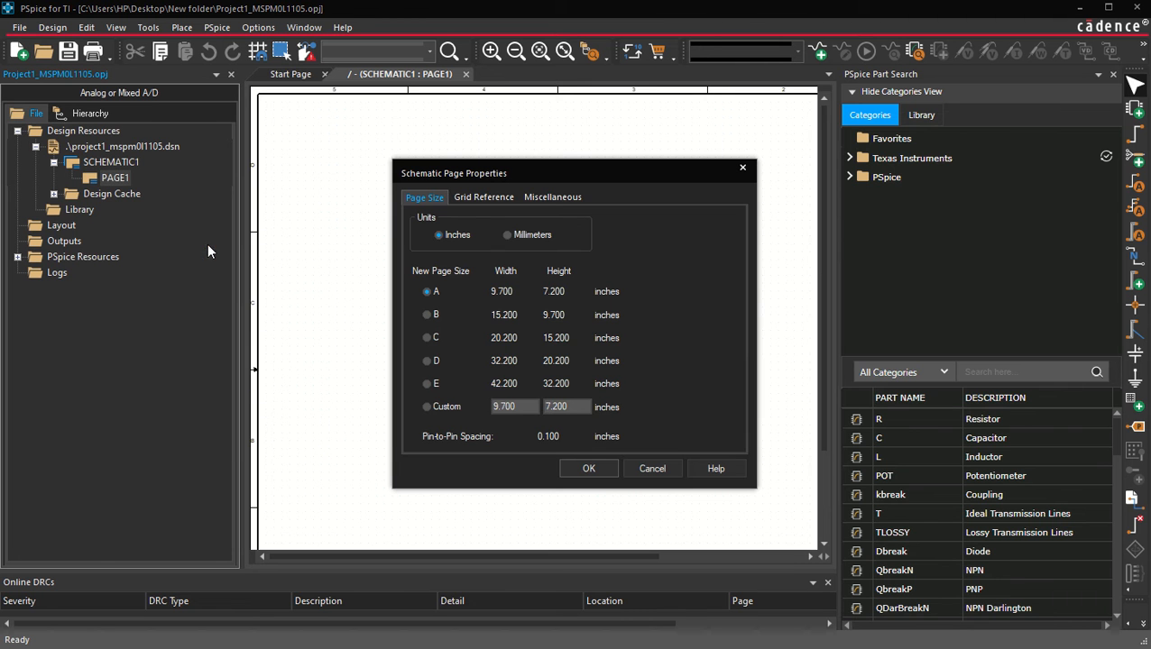
pyautogui.click(508, 235)
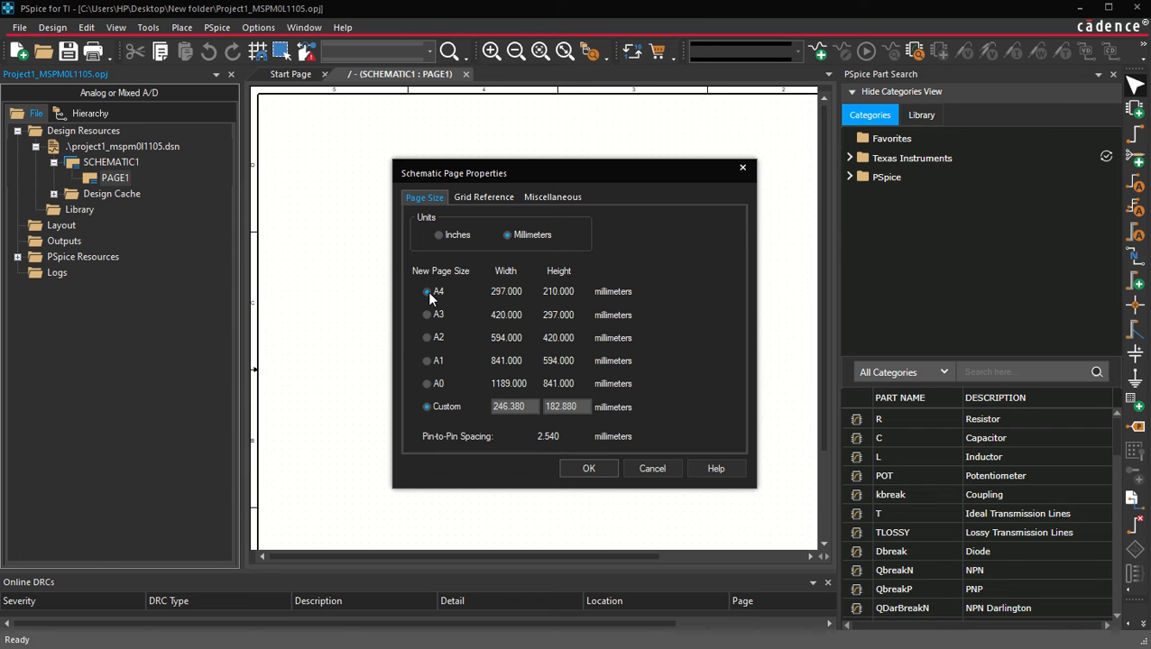
pyautogui.click(588, 469)
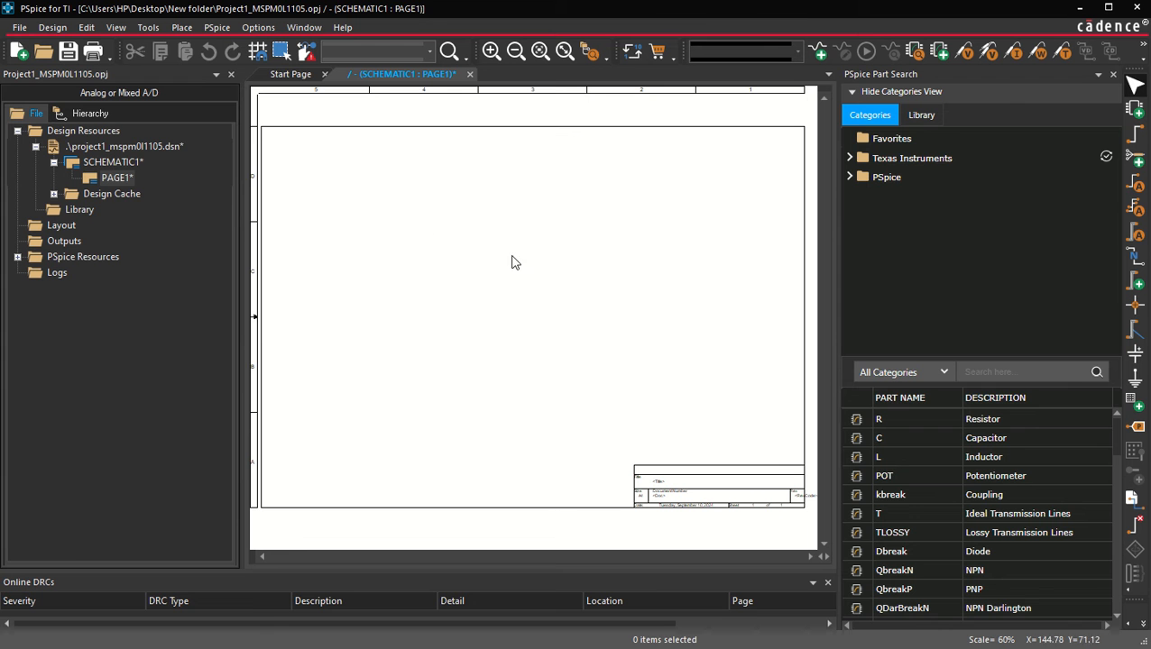
# Place two PSpice resistors in the upper half of the schematic page as a trial and delete them both.
pyautogui.click(213, 28)
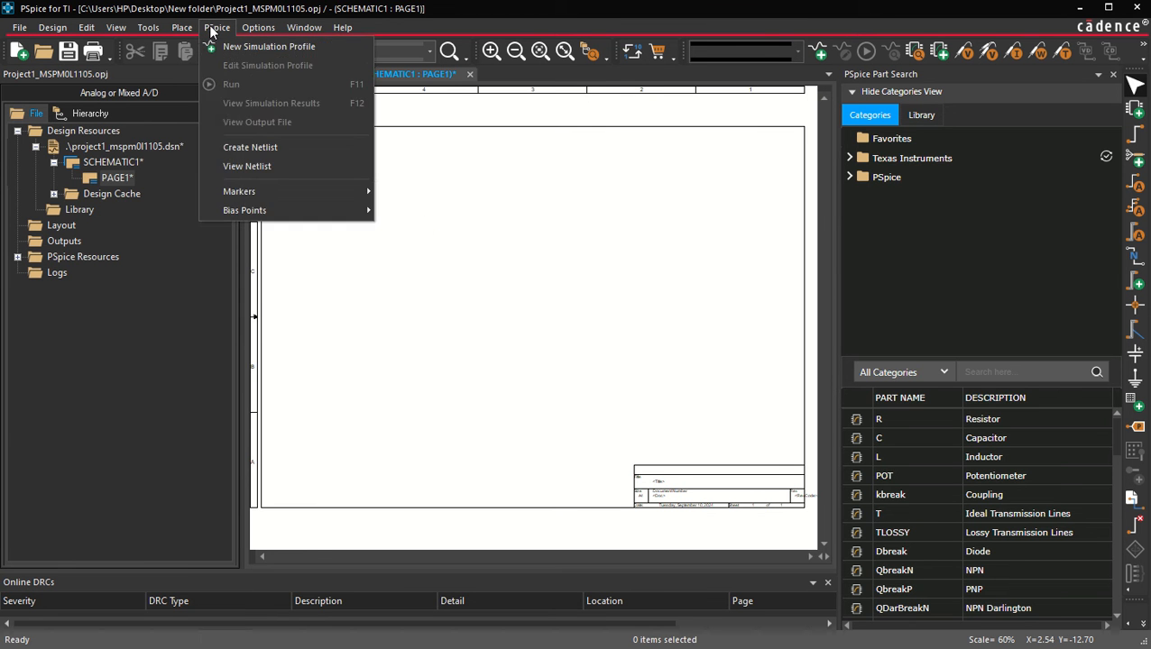
pyautogui.moveTo(181, 28)
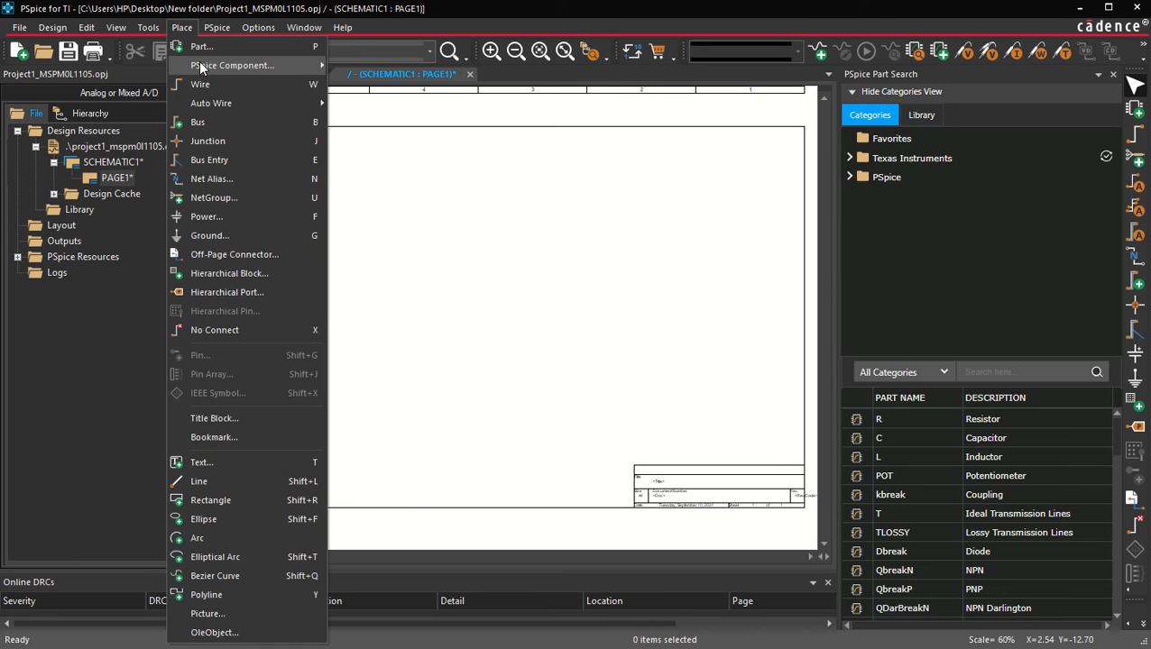
pyautogui.moveTo(236, 71)
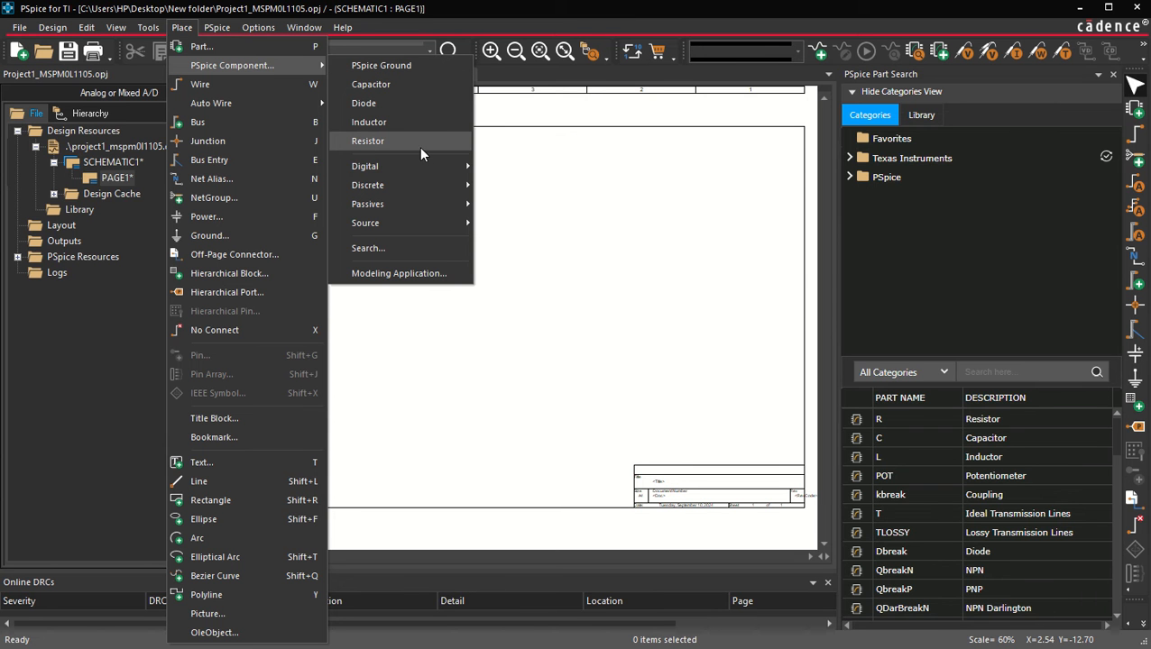
pyautogui.click(383, 141)
pyautogui.click(442, 196)
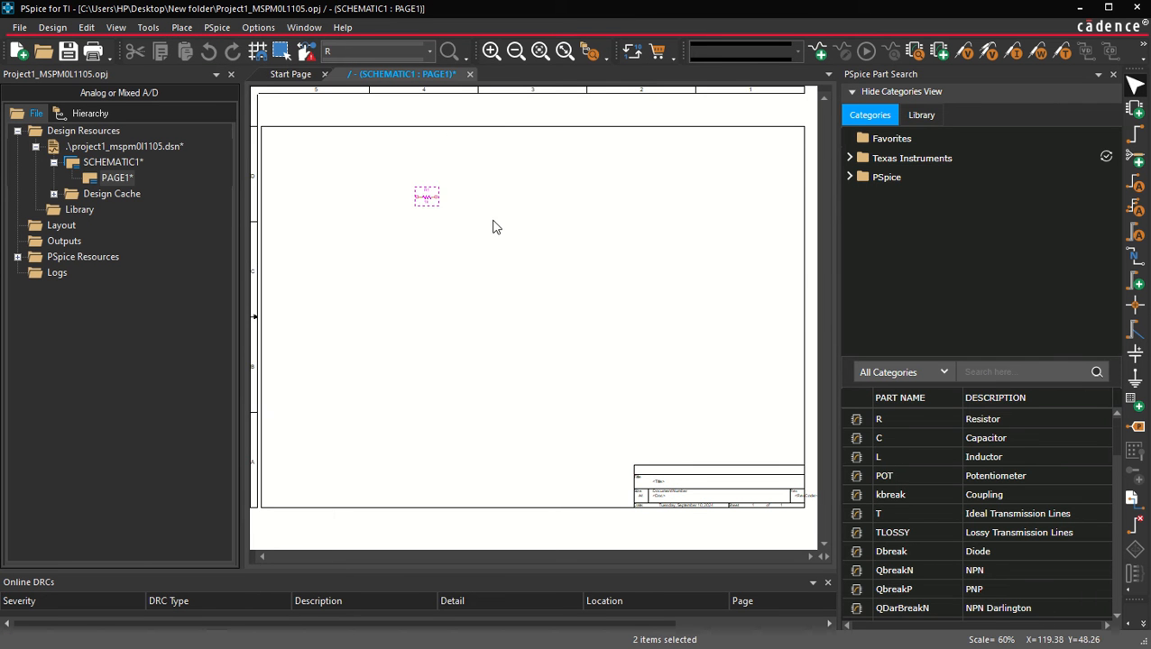
pyautogui.click(486, 229)
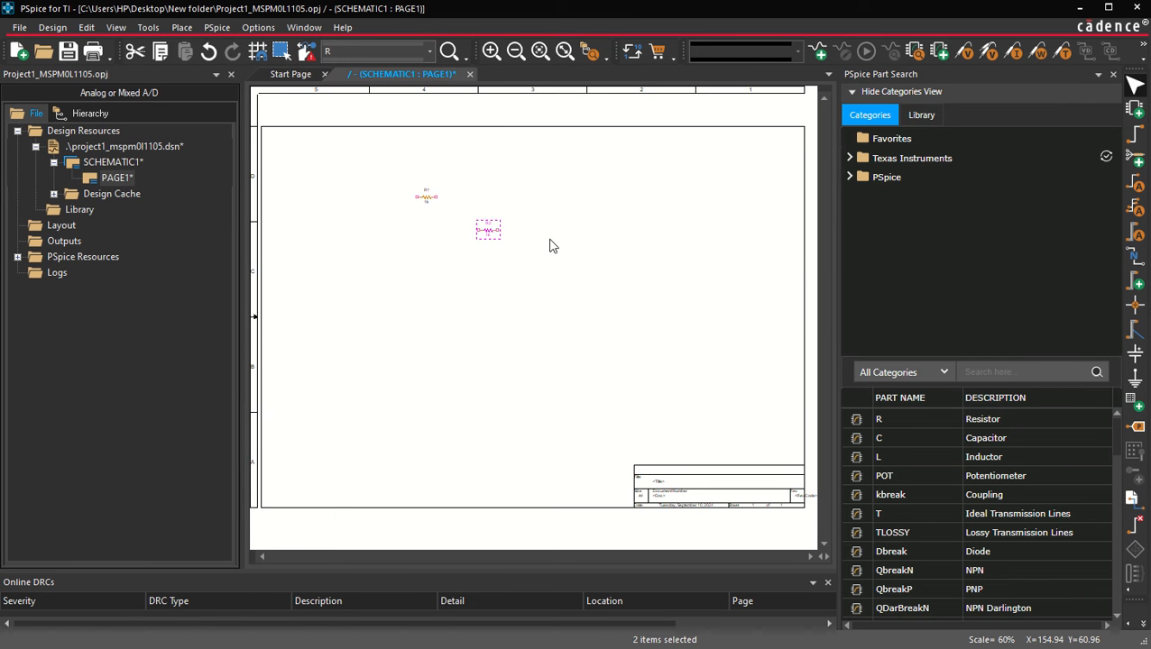
pyautogui.press('Escape')
pyautogui.keyDown('ctrl'); pyautogui.scroll(2, 531, 229); pyautogui.keyUp('ctrl')
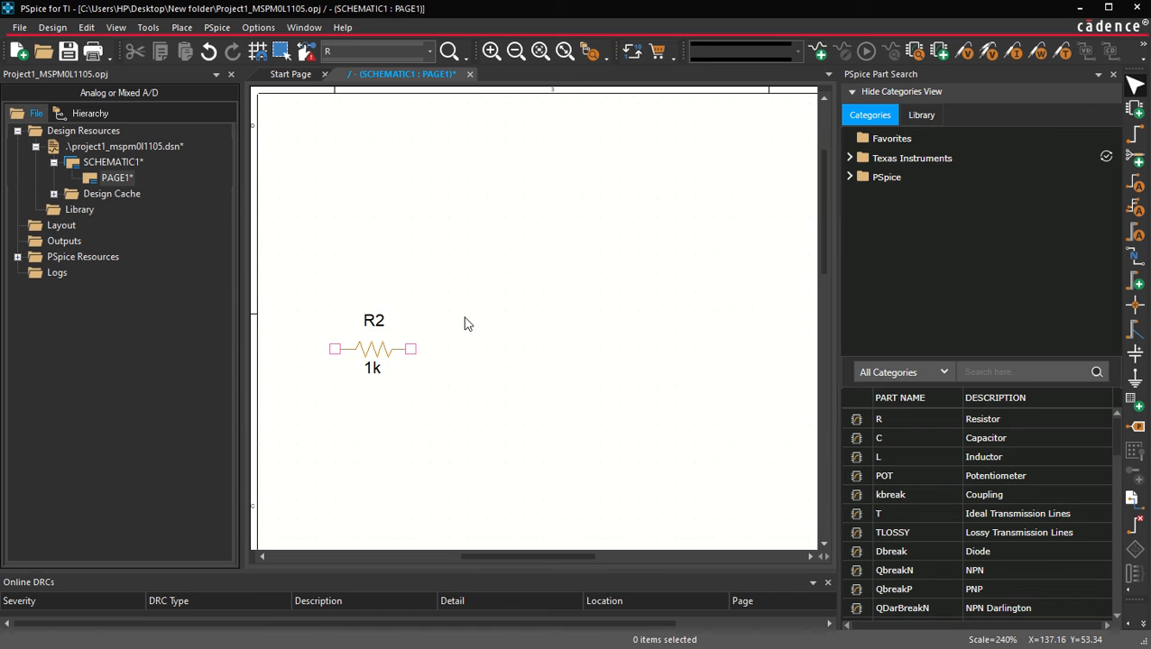
pyautogui.keyDown('ctrl'); pyautogui.scroll(-2, 496, 331); pyautogui.keyUp('ctrl')
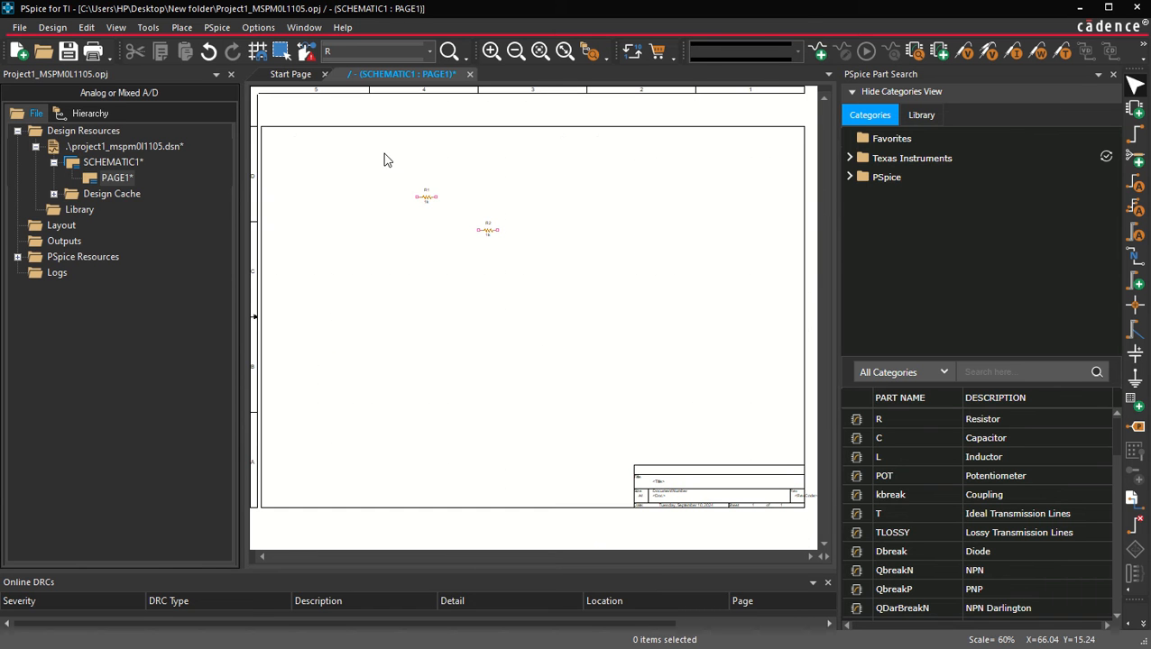
pyautogui.moveTo(384, 152); pyautogui.dragTo(604, 306)
pyautogui.press('Delete')
# Add Library1.OLB from the User_Library folder to the project's Library folder.
pyautogui.click(74, 211)
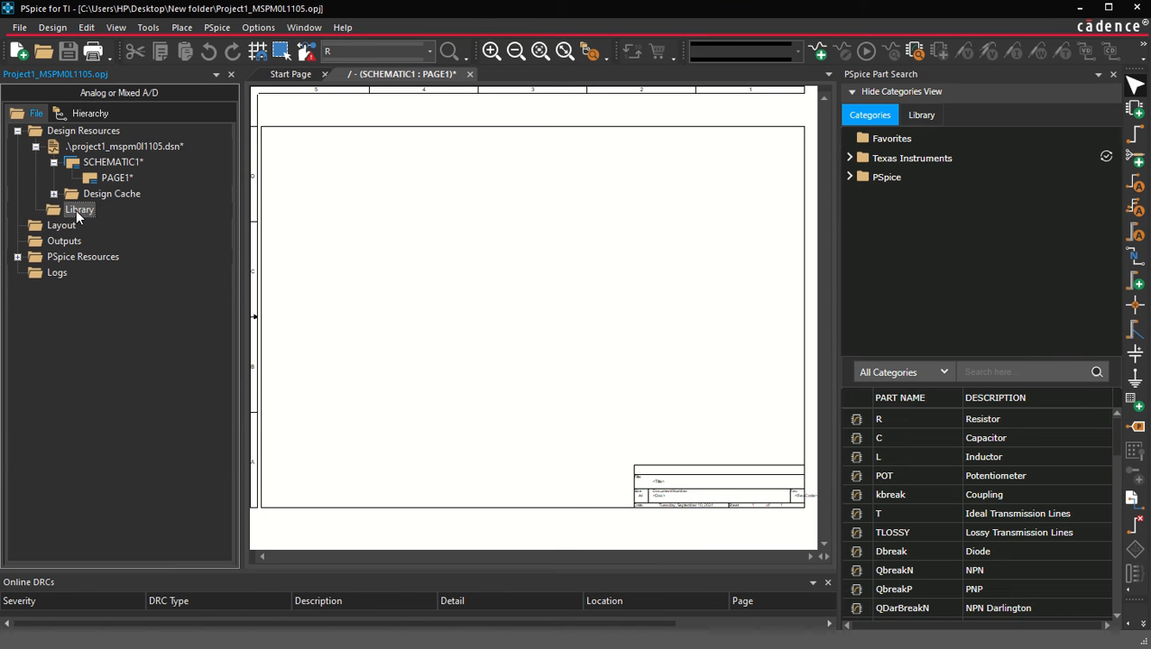
pyautogui.rightClick(74, 211)
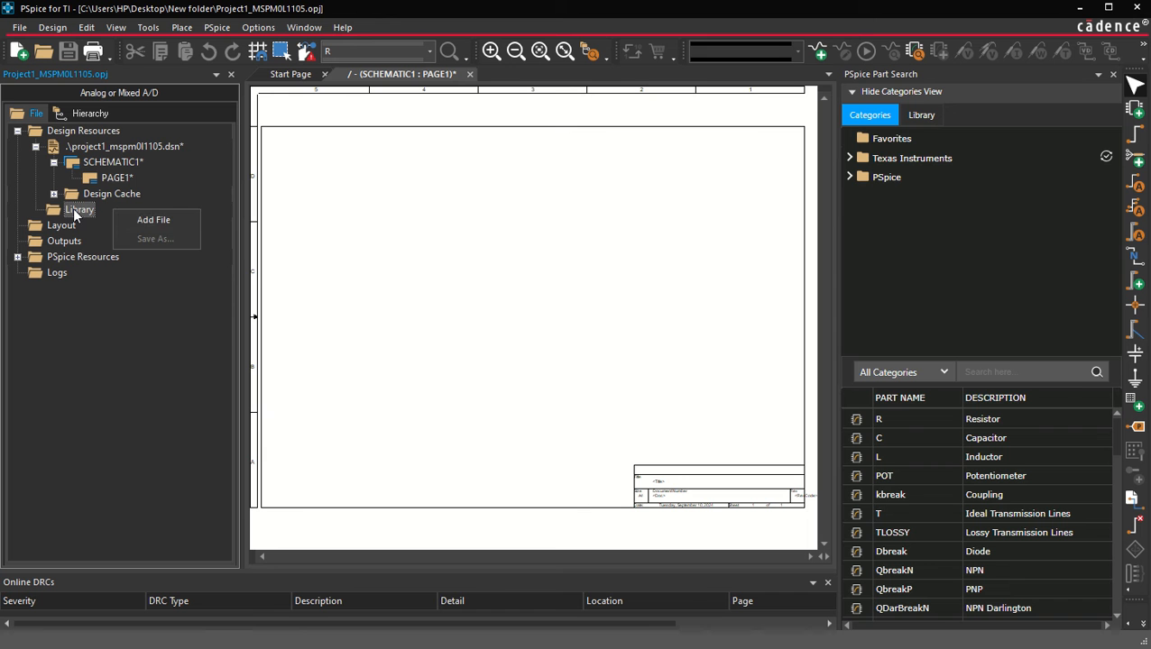
pyautogui.click(150, 222)
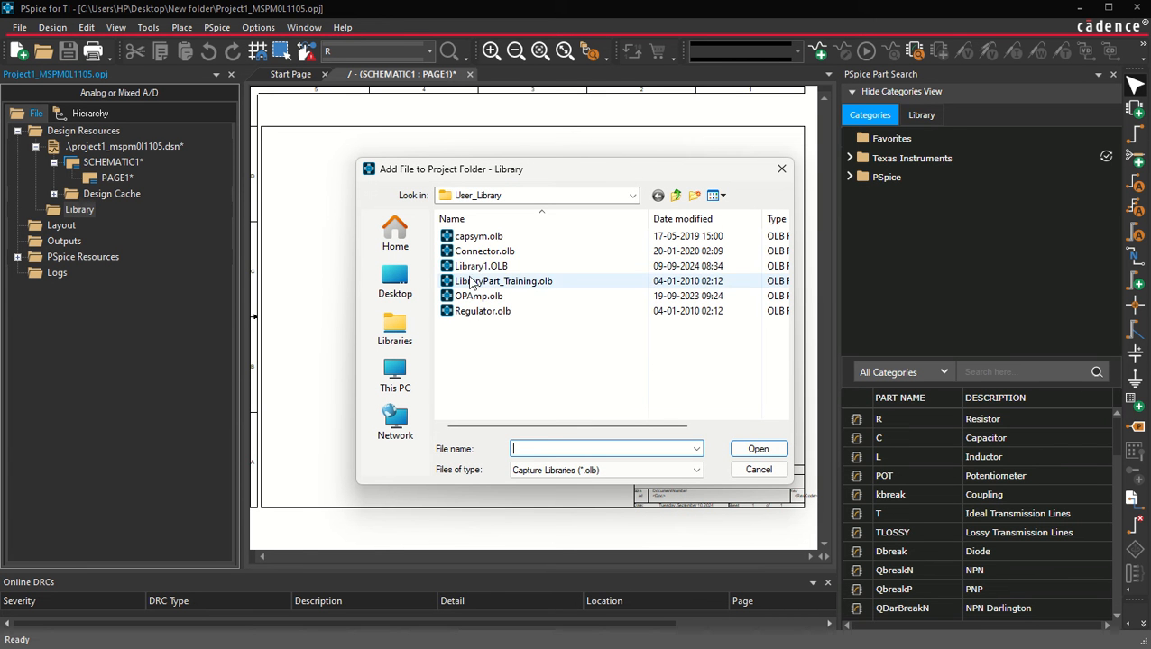
pyautogui.click(470, 267)
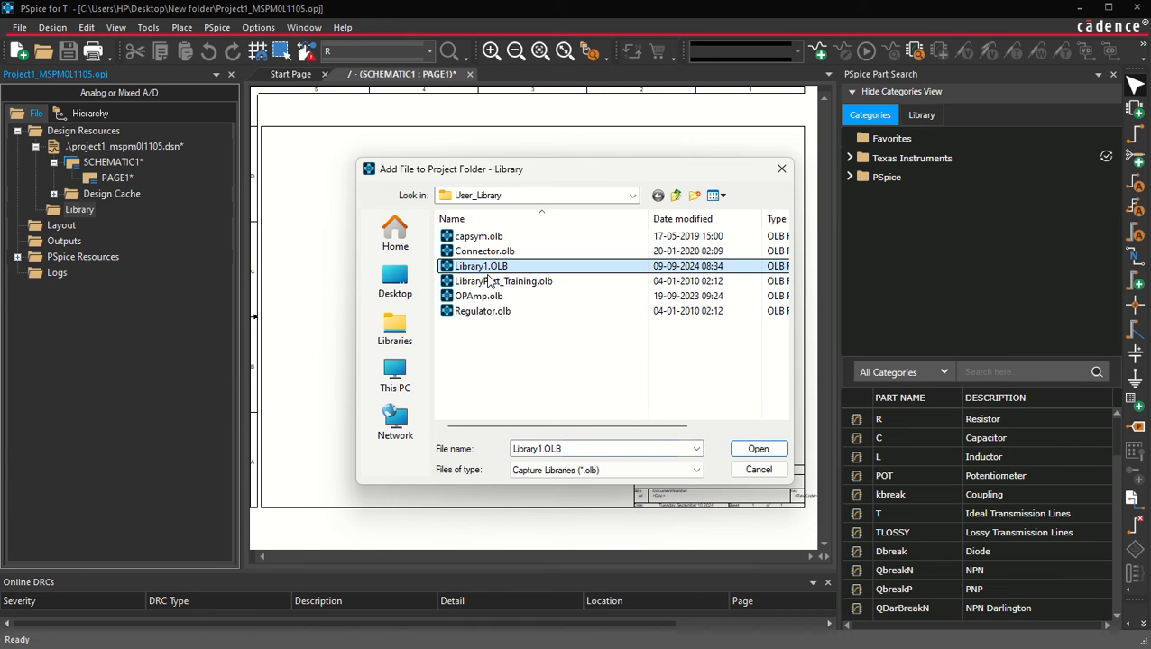
pyautogui.click(755, 448)
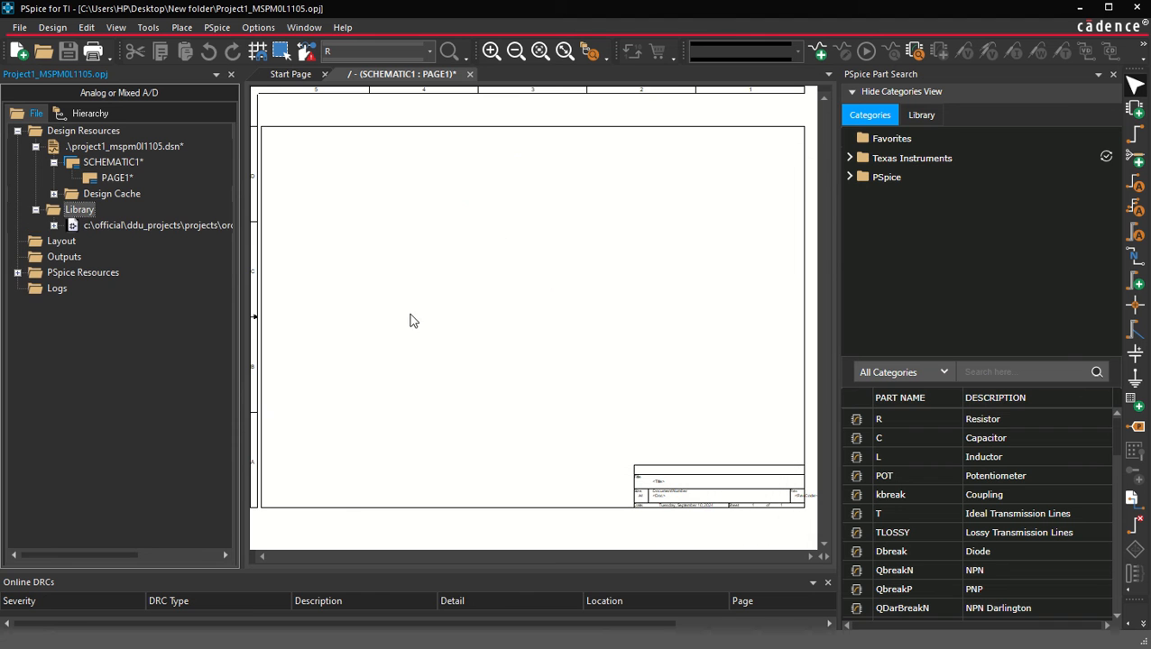
# Expand the added library in the project tree and look through the parts it contains.
pyautogui.click(400, 289)
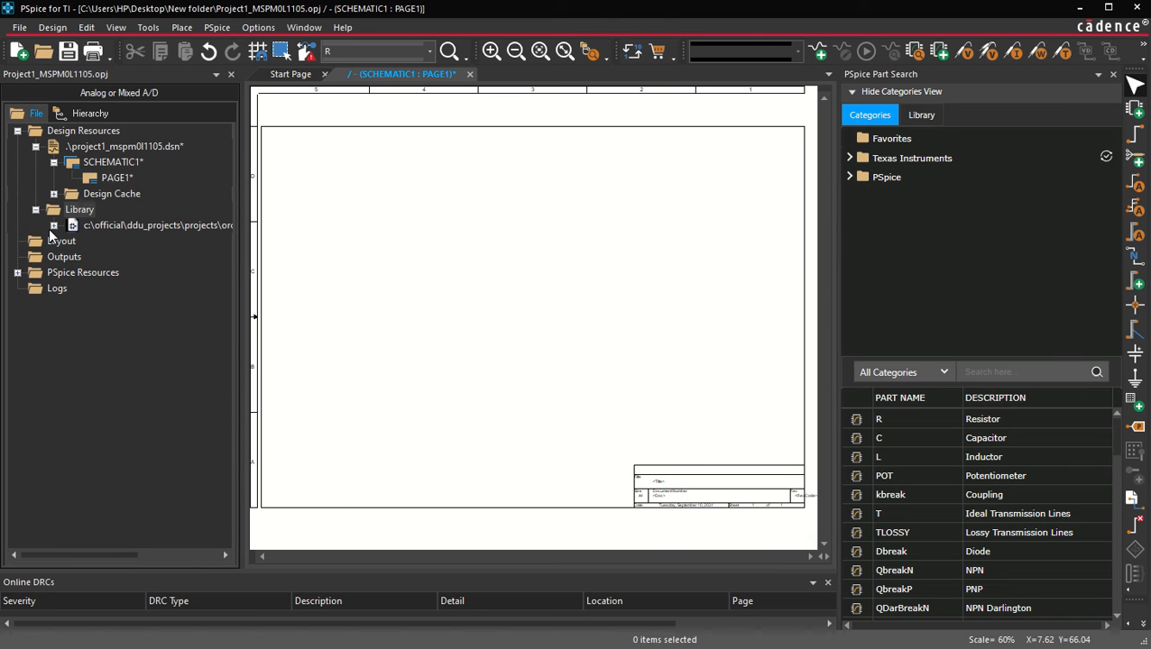
pyautogui.click(53, 226)
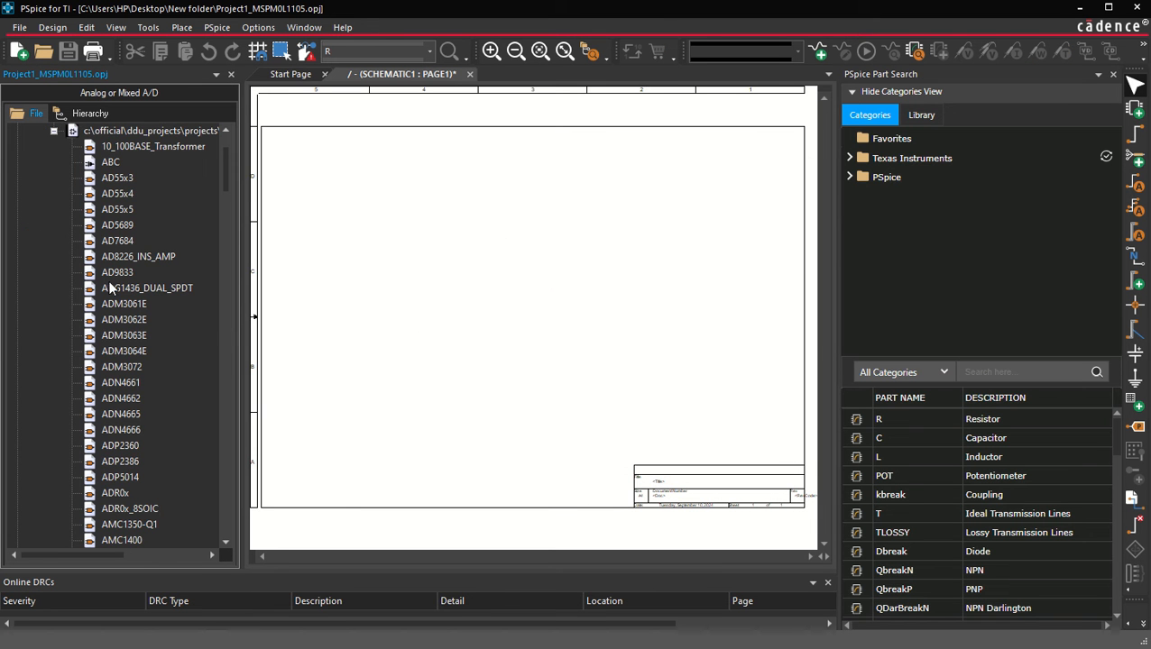
pyautogui.scroll(-10, 125, 428)
pyautogui.scroll(12, 126, 428)
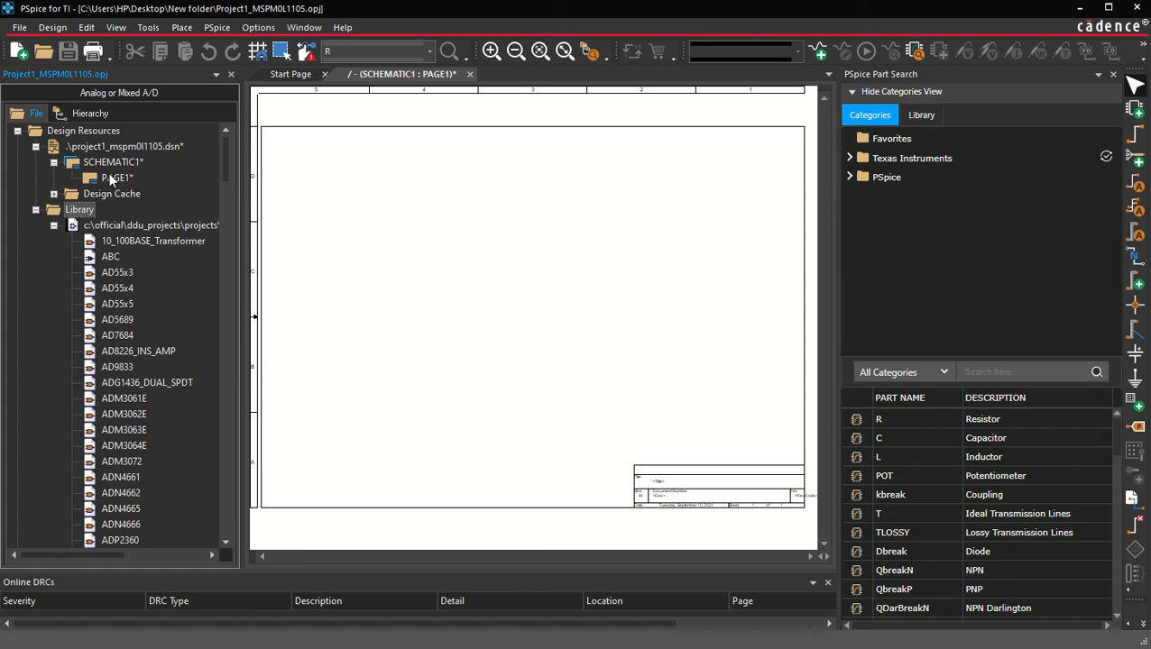
# Return to the PAGE1 schematic and close the PSpice Part Search pane to widen the drawing area.
pyautogui.doubleClick(110, 179)
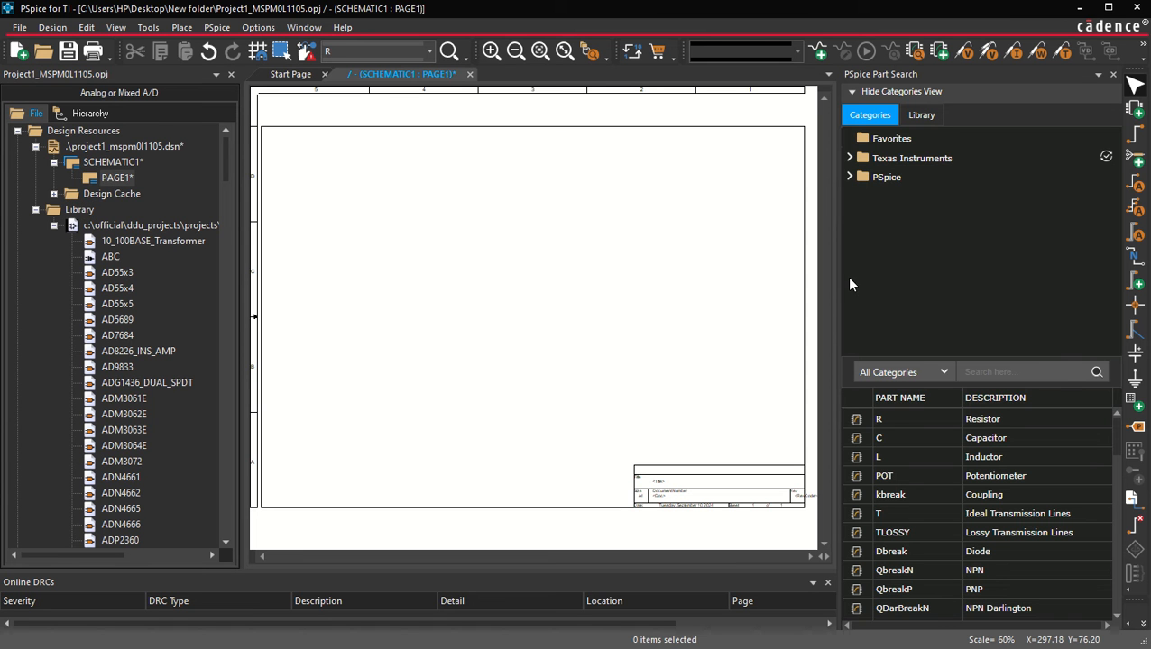
pyautogui.moveTo(836, 296); pyautogui.dragTo(929, 297)
pyautogui.click(1115, 74)
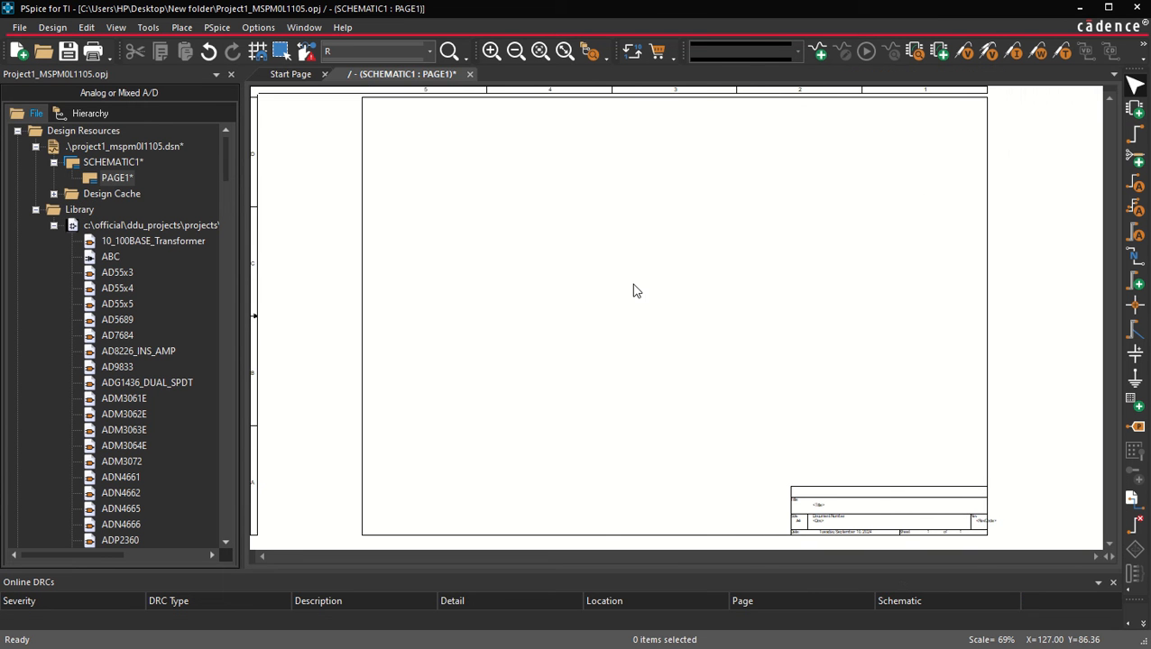
# Place one IC_MSPM0L1105 part from LIBRARY1 in the upper middle of the schematic page.
pyautogui.click(181, 27)
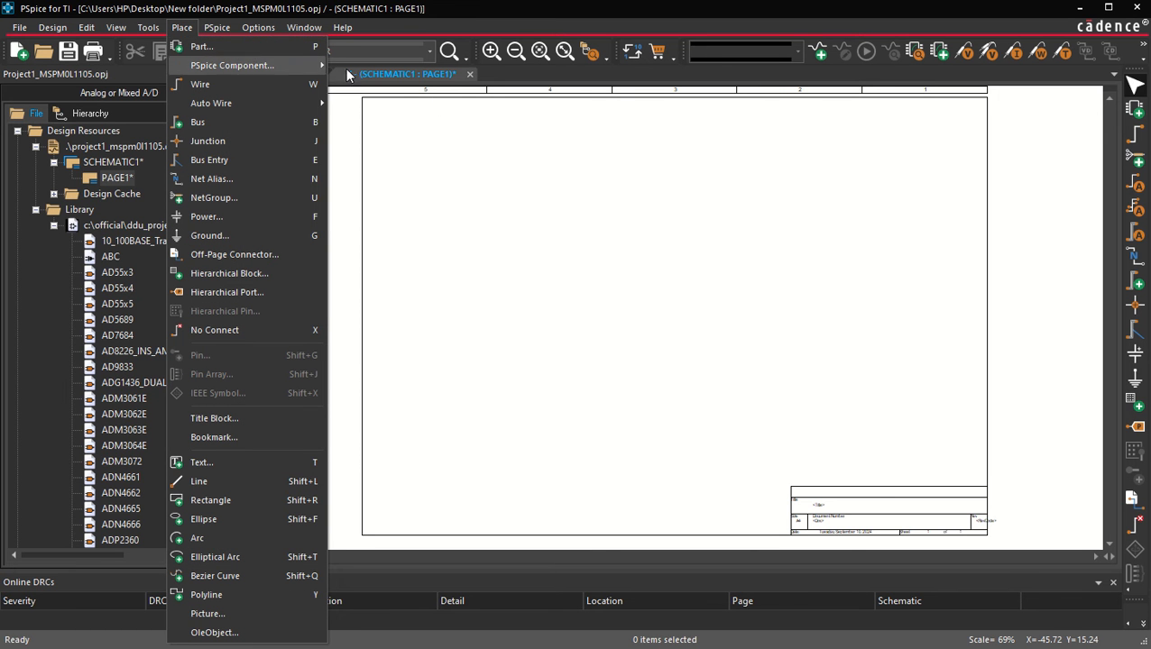
pyautogui.click(443, 222)
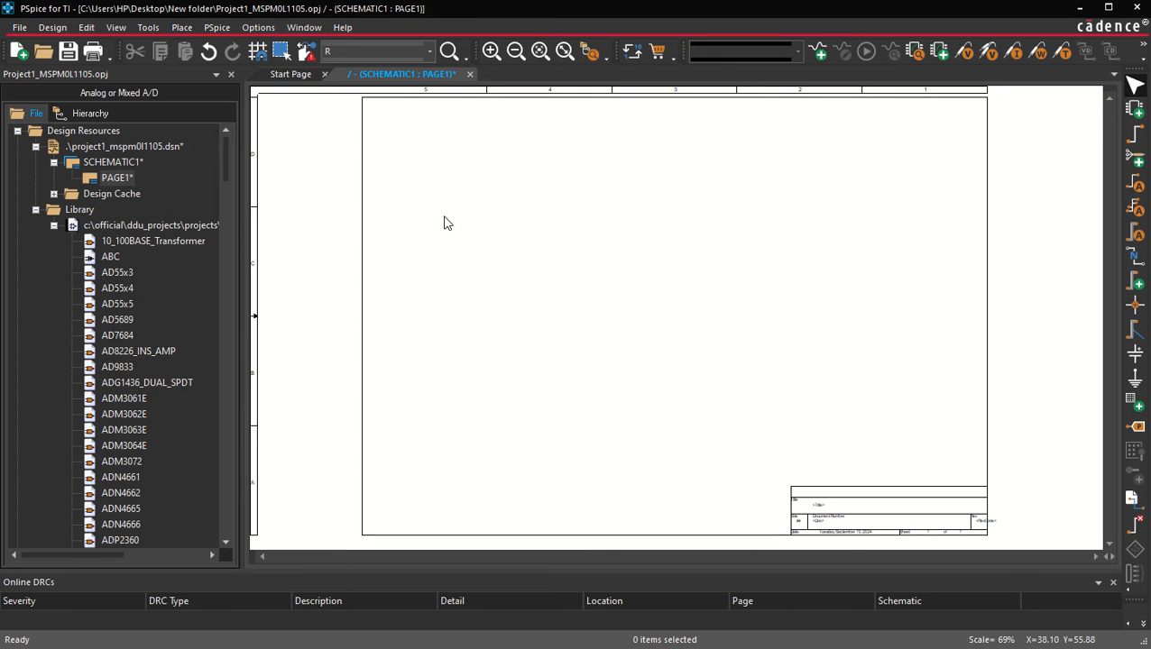
pyautogui.click(1135, 109)
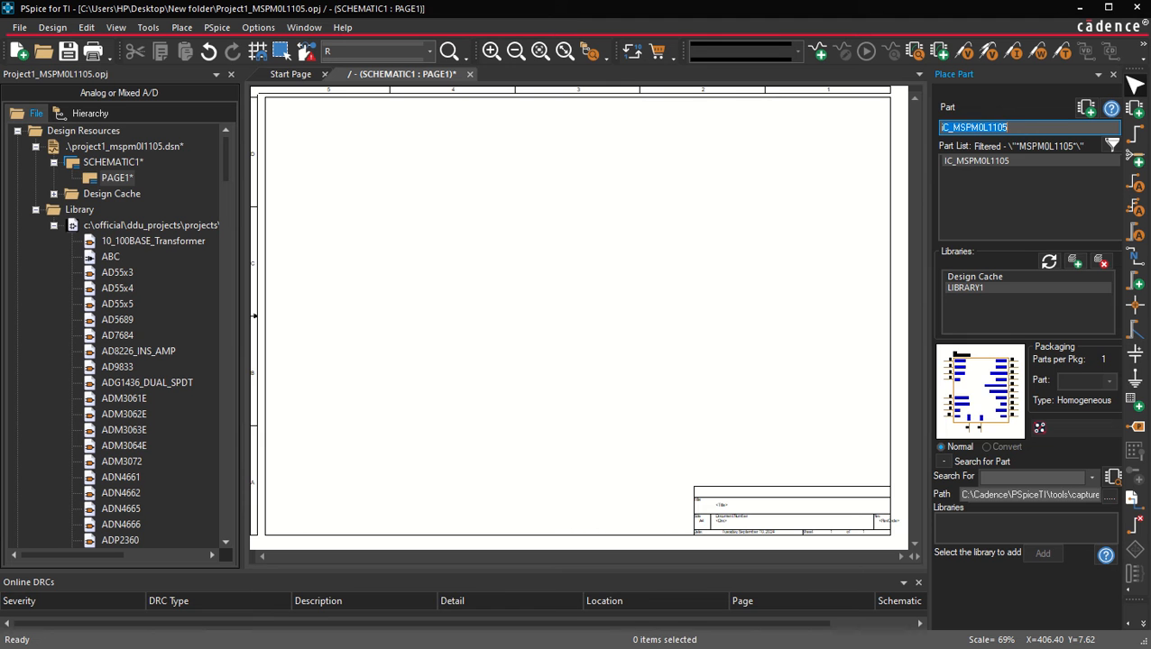
pyautogui.write('i')
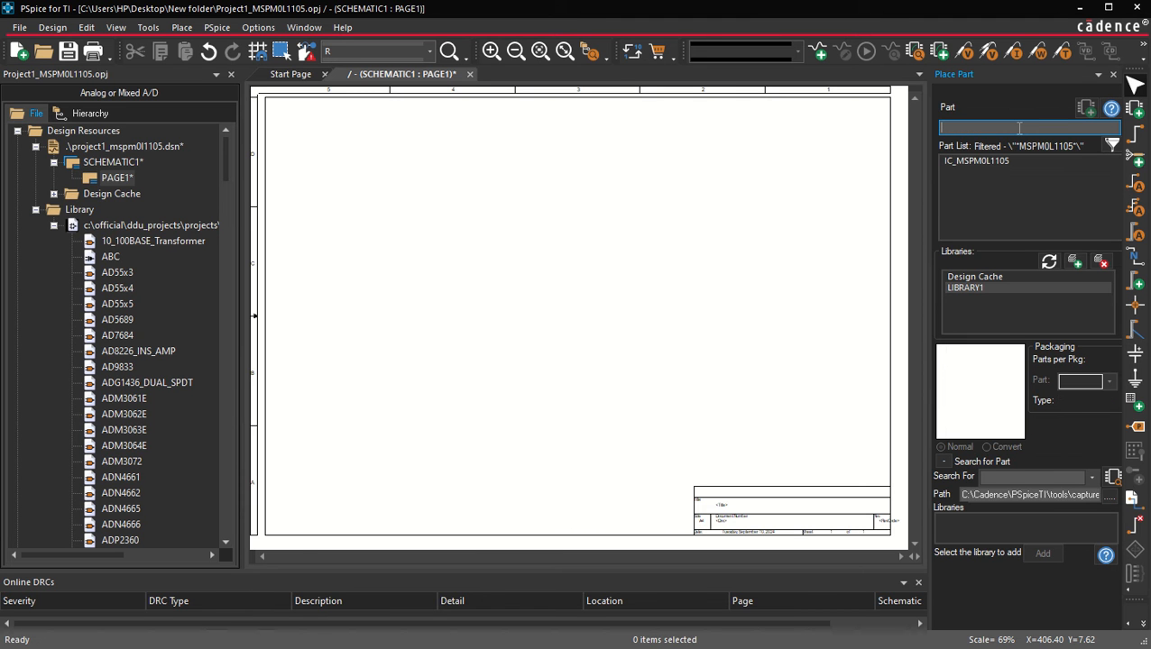
pyautogui.write('ic_MSPM0L1105')
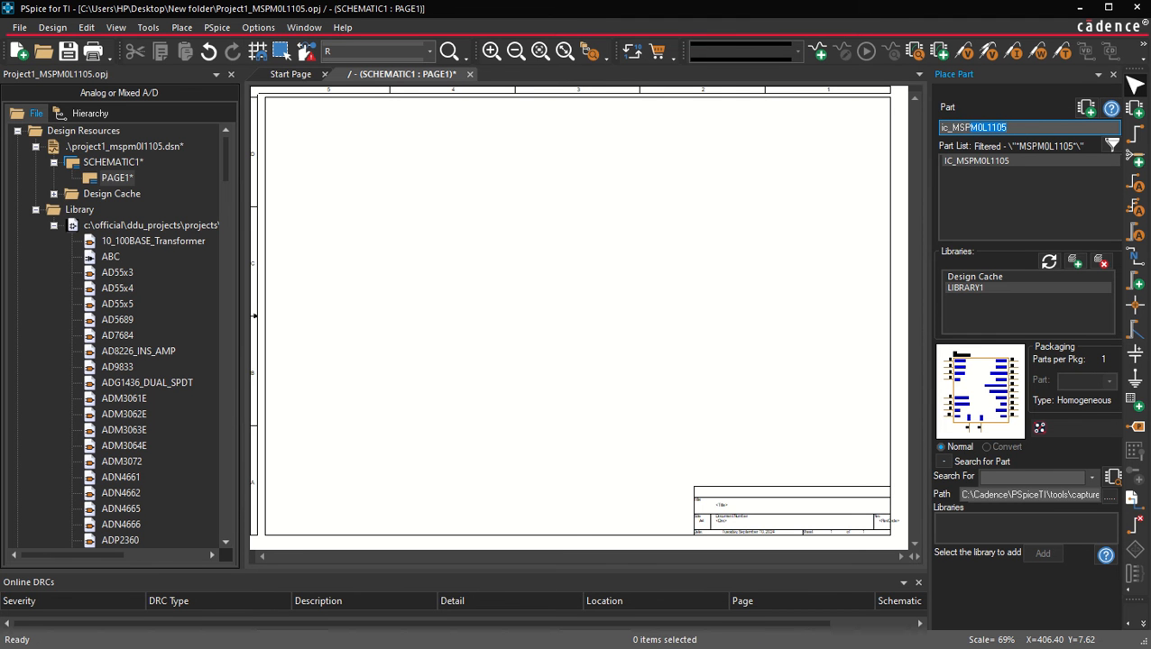
pyautogui.press('Return')
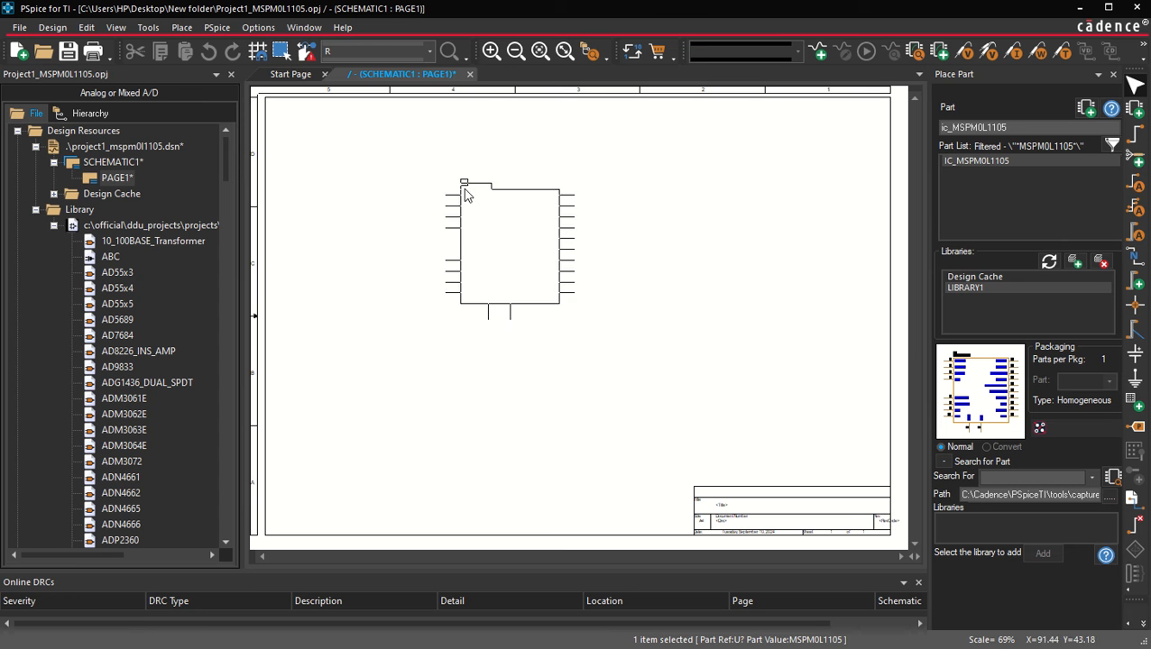
pyautogui.click(517, 166)
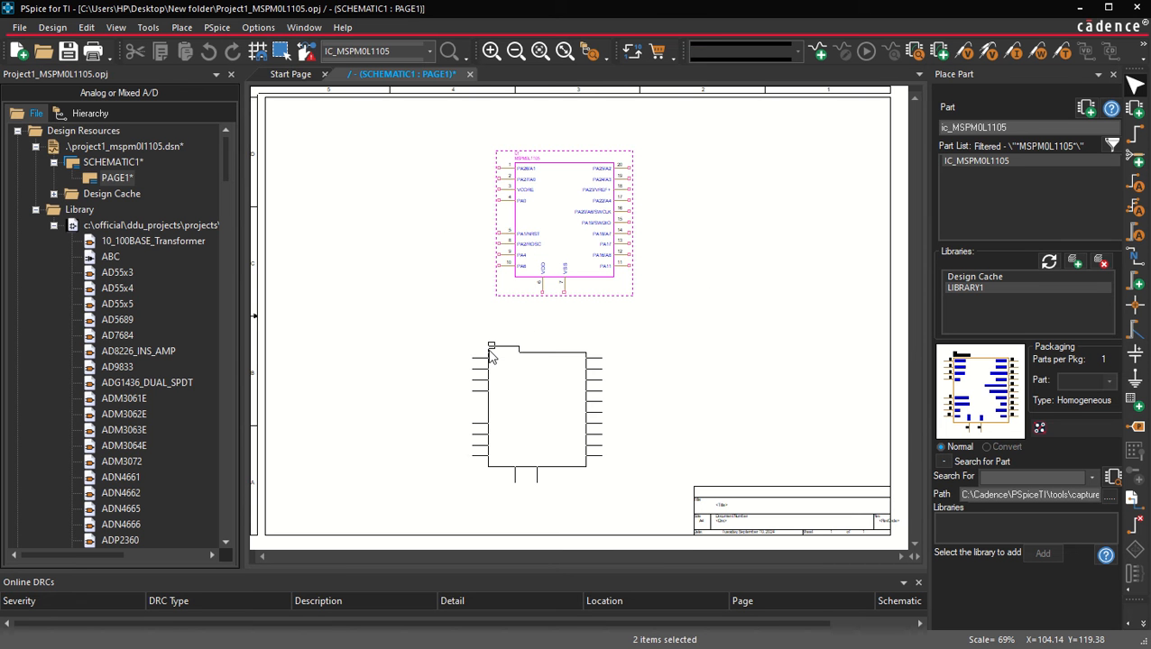
pyautogui.press('Escape')
pyautogui.click(491, 396)
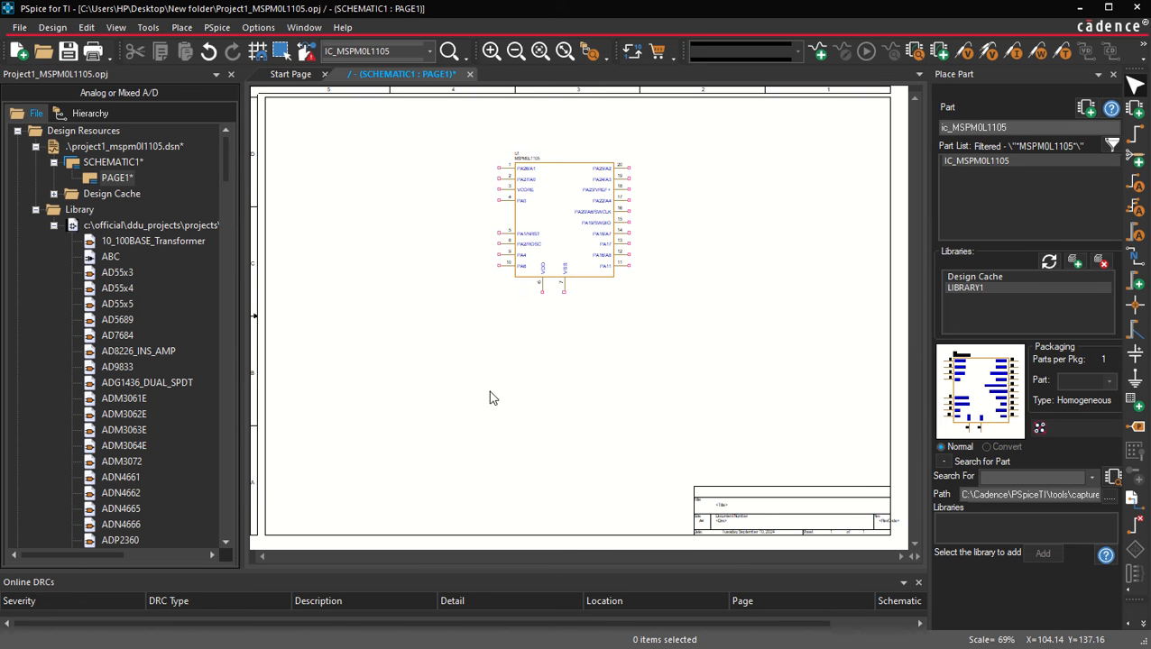
# Examine the pin names and numbers of the placed MSPM0L1105 symbol up close.
pyautogui.click(582, 234)
pyautogui.press('i')
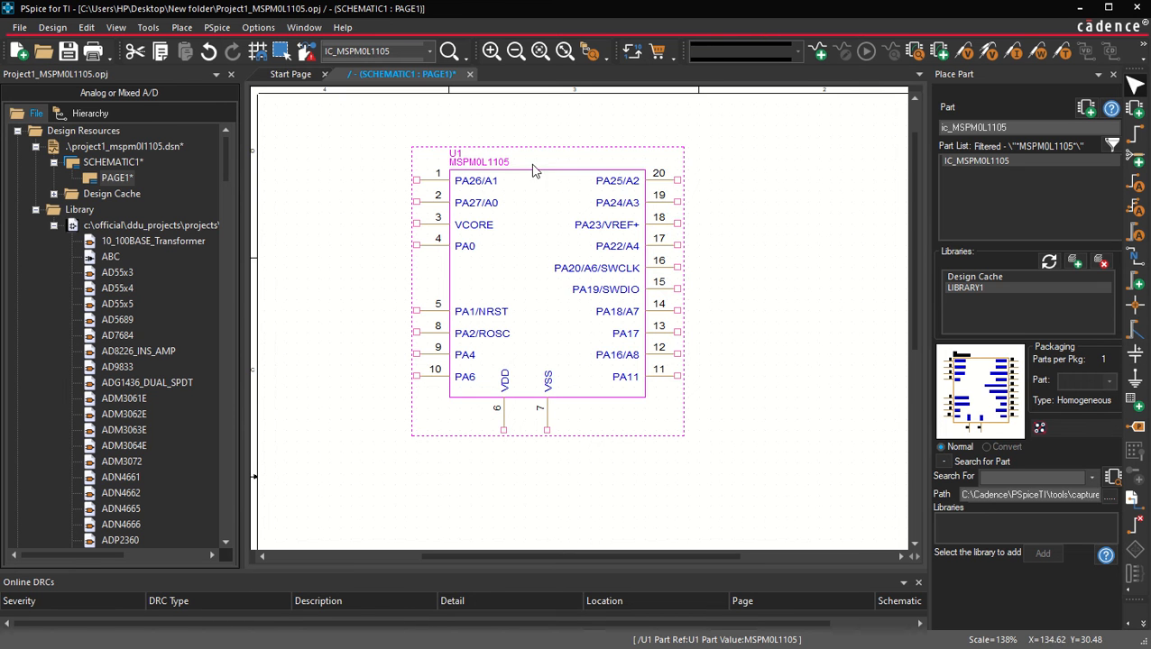
pyautogui.click(763, 316)
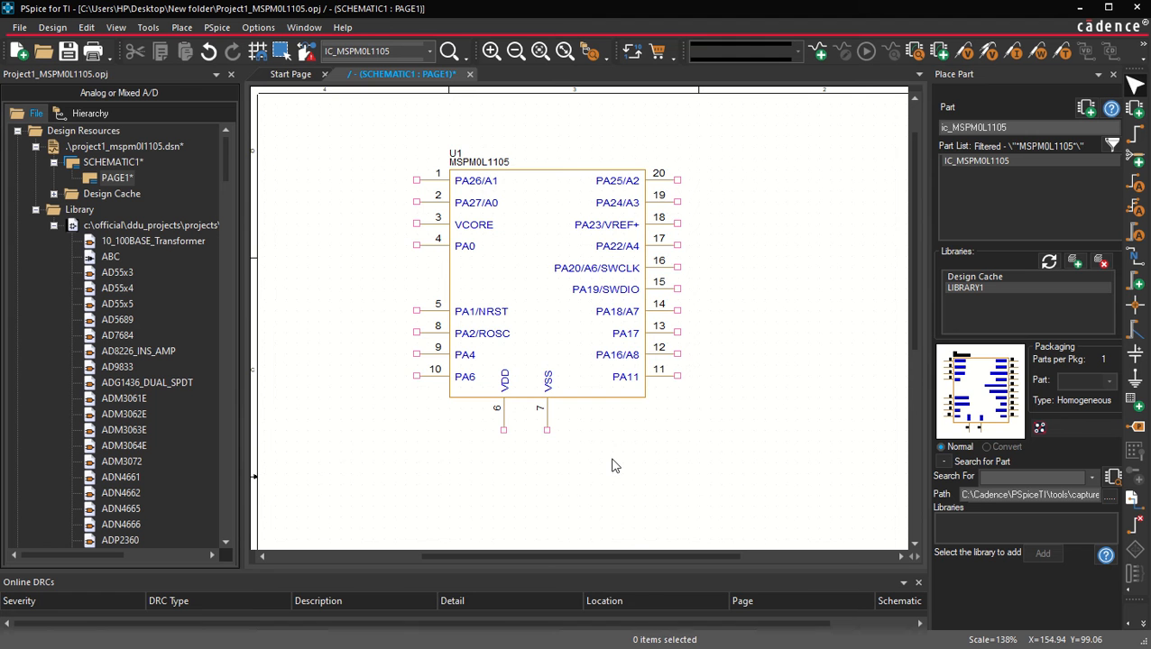
pyautogui.press('o')
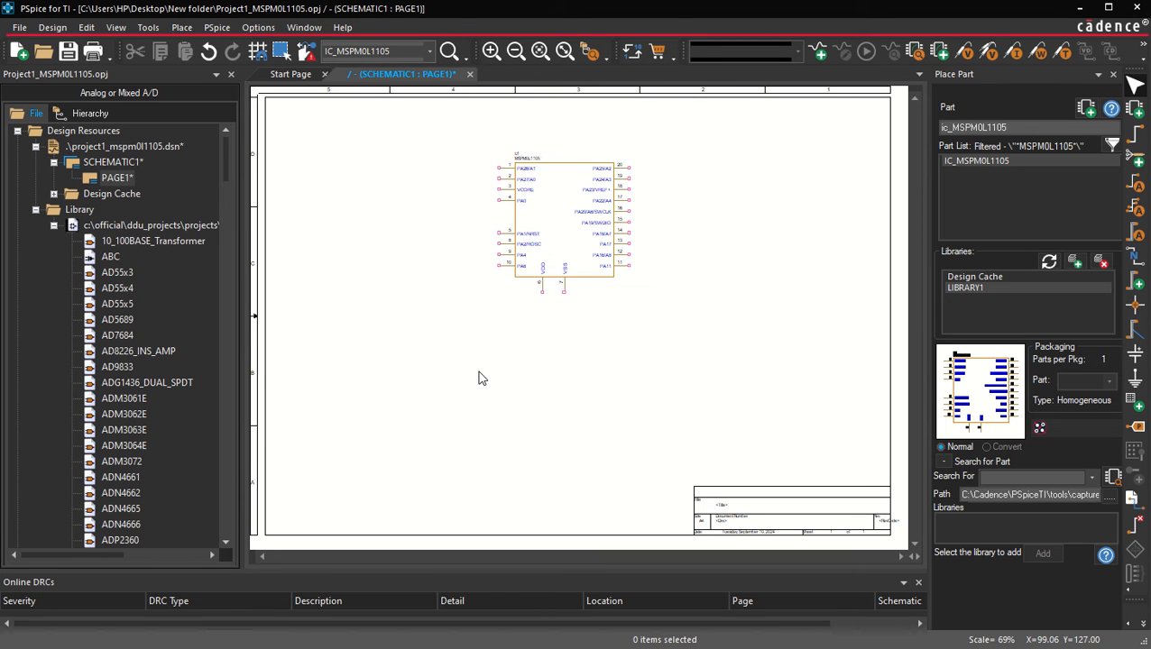
pyautogui.click(1021, 127)
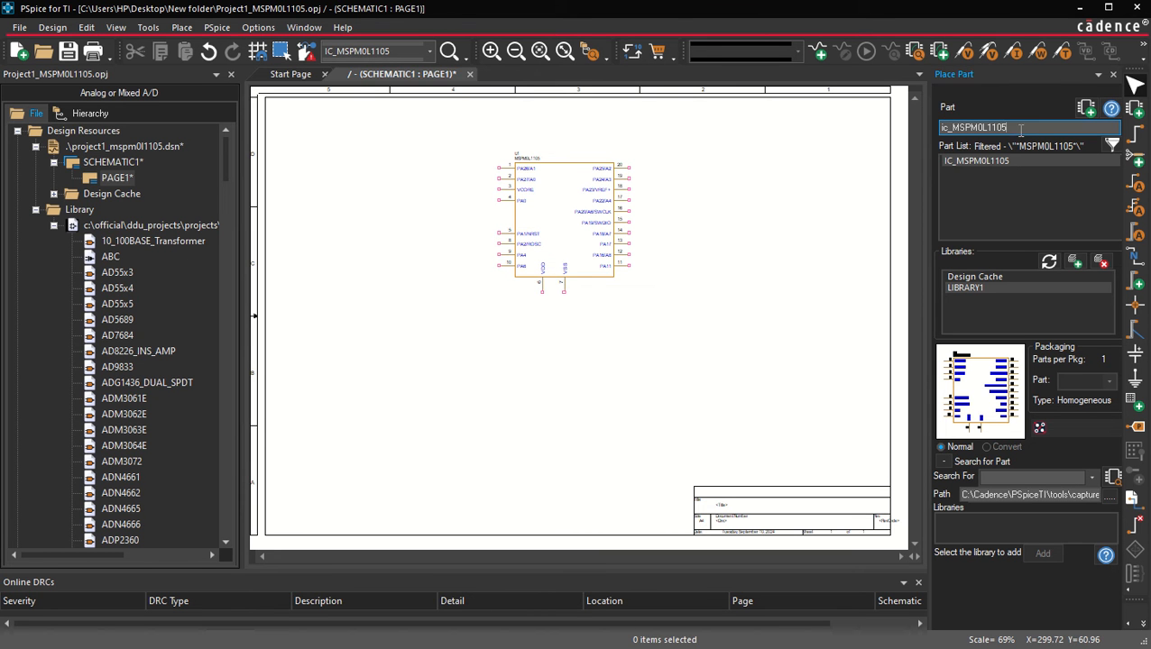
pyautogui.click(1086, 108)
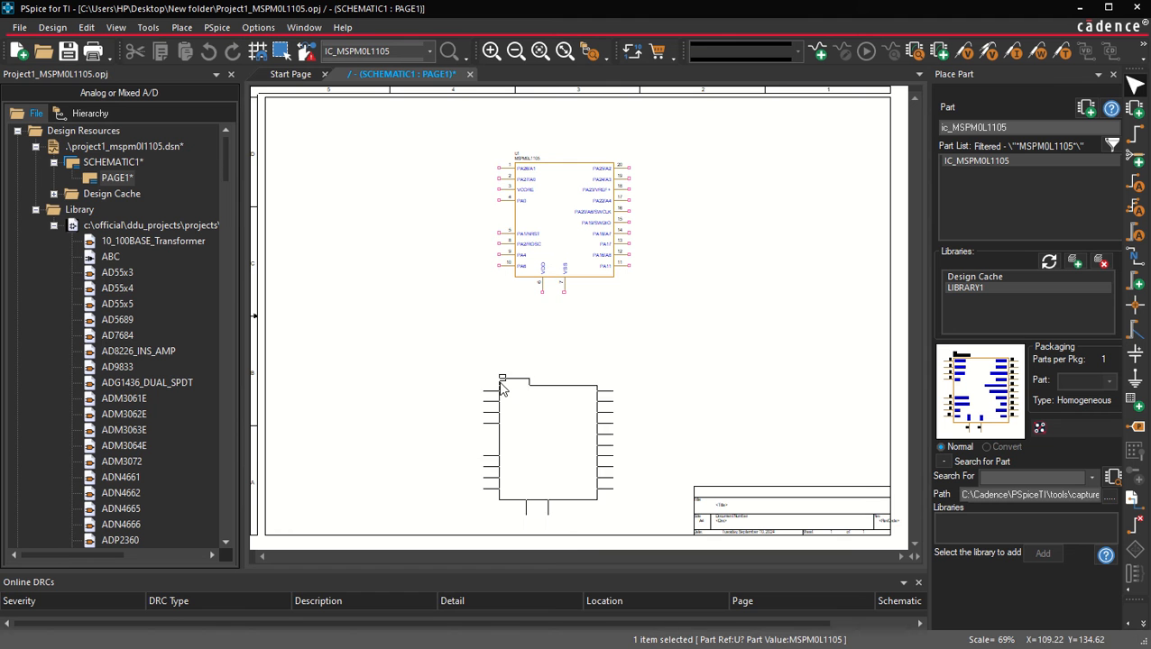
pyautogui.click(1135, 109)
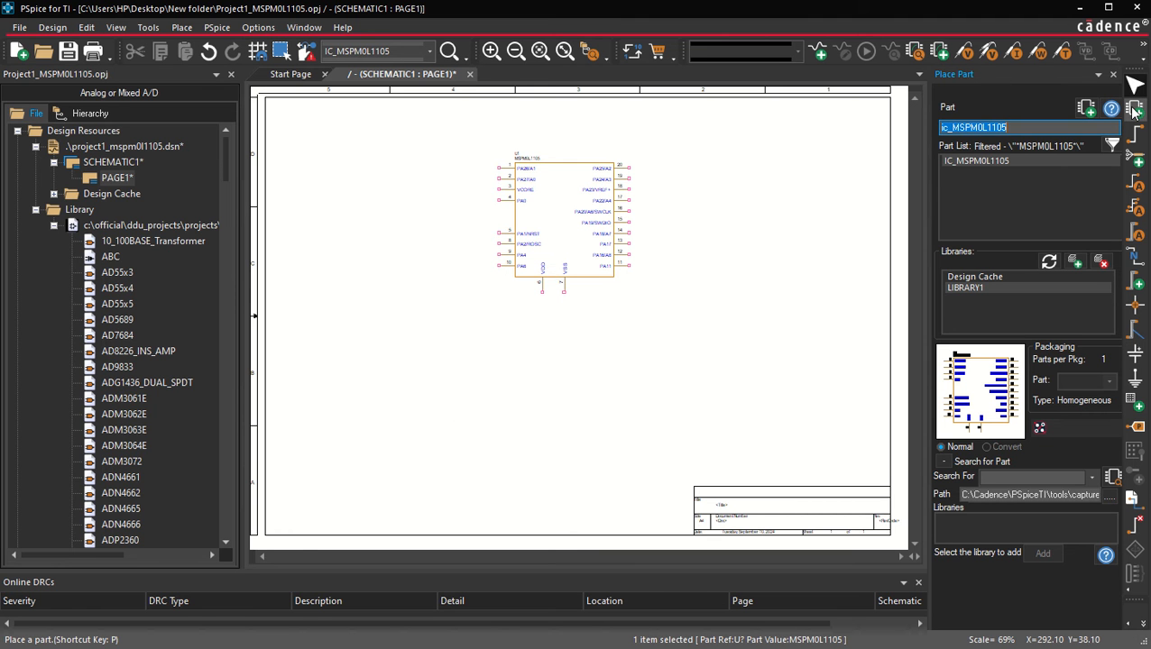
# Filter the parts by *con* and place one CON_2PIN_2.5MM connector near the page's left edge, lower than the microcontroller.
pyautogui.write('c')
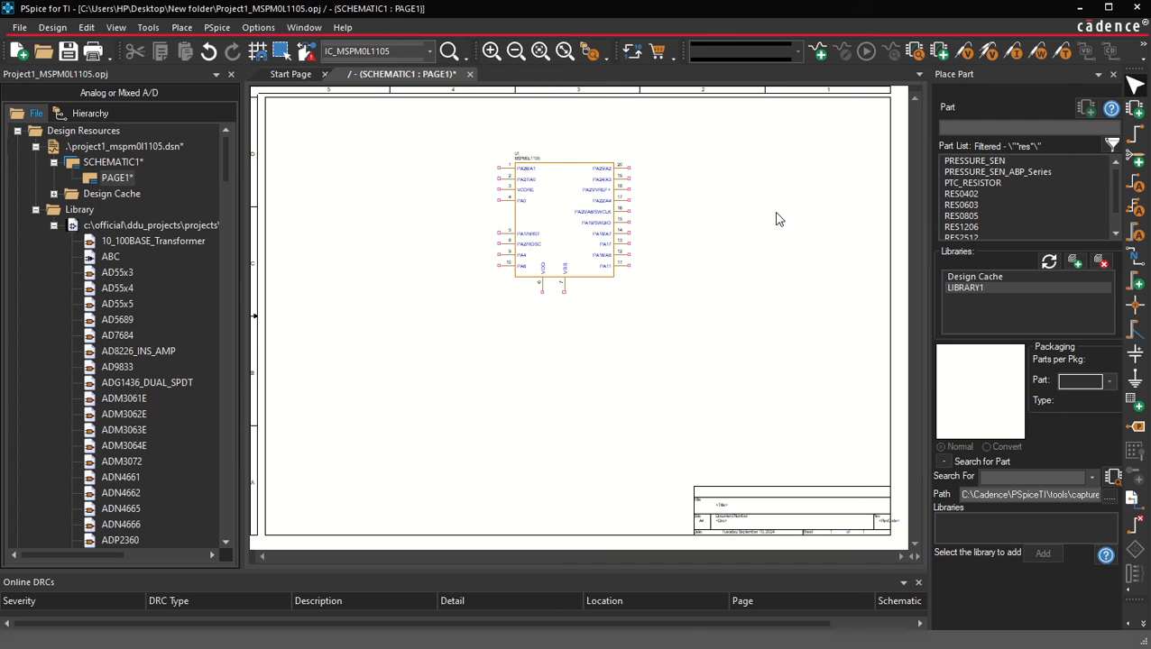
pyautogui.click(973, 132)
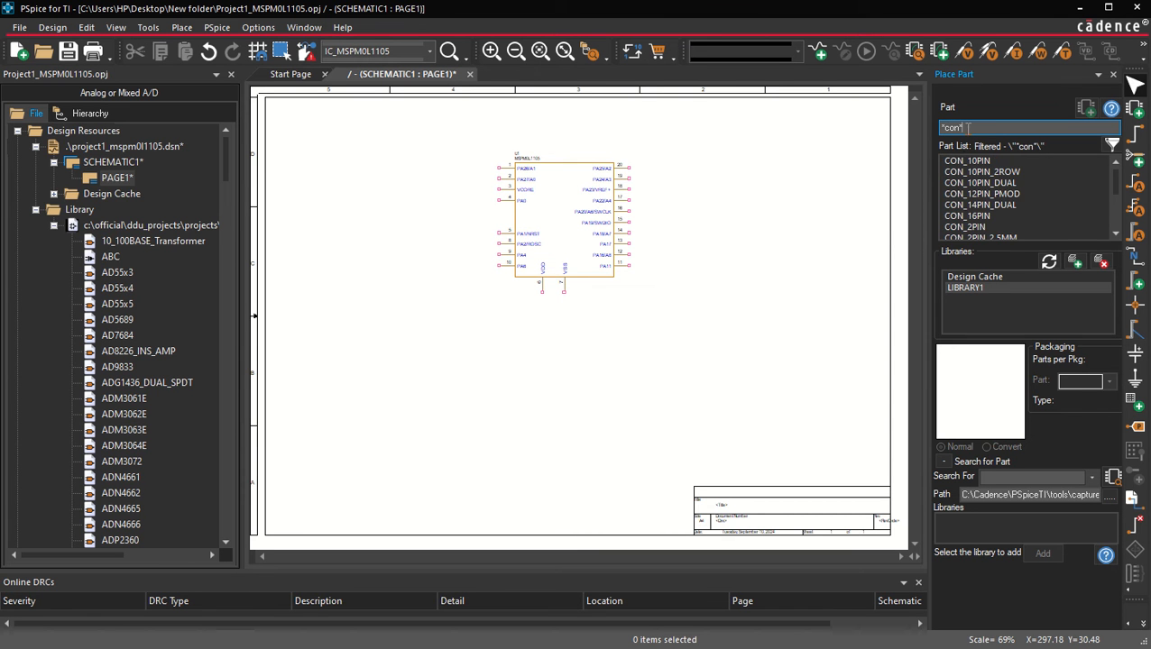
pyautogui.click(1017, 226)
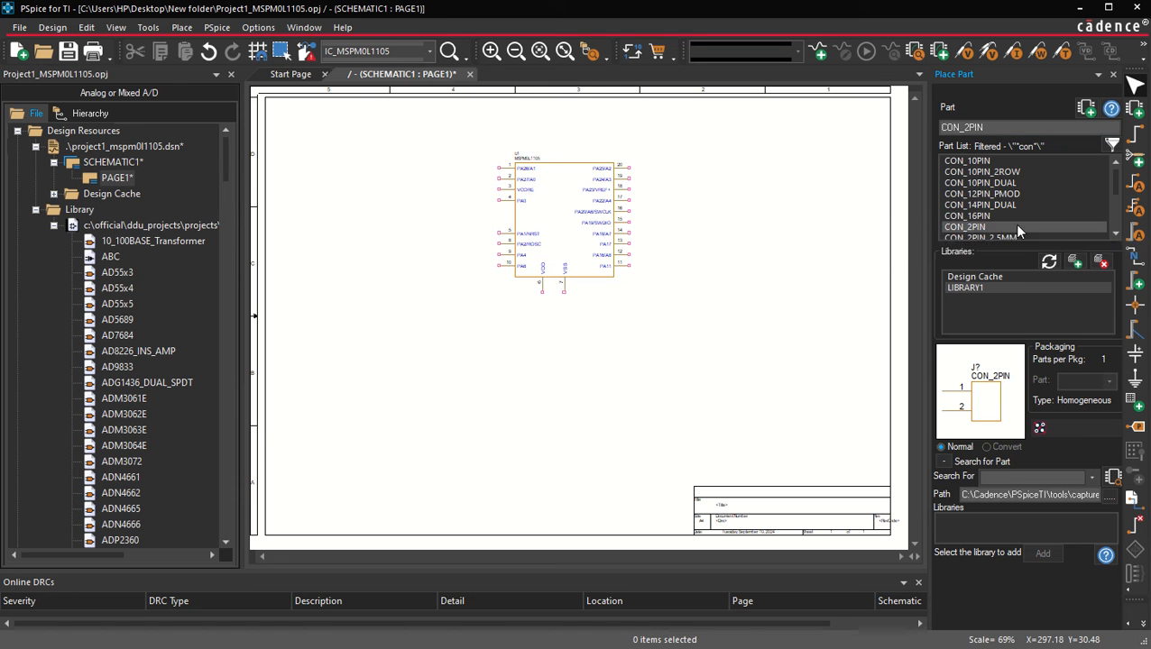
pyautogui.scroll(-2, 985, 215)
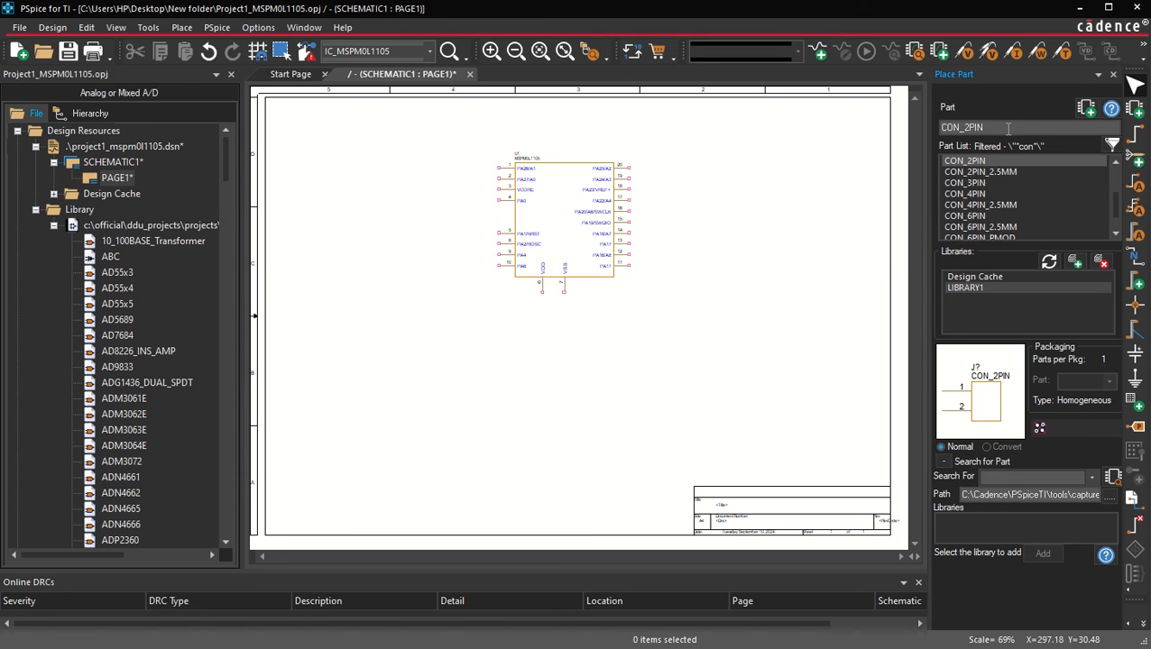
pyautogui.click(998, 174)
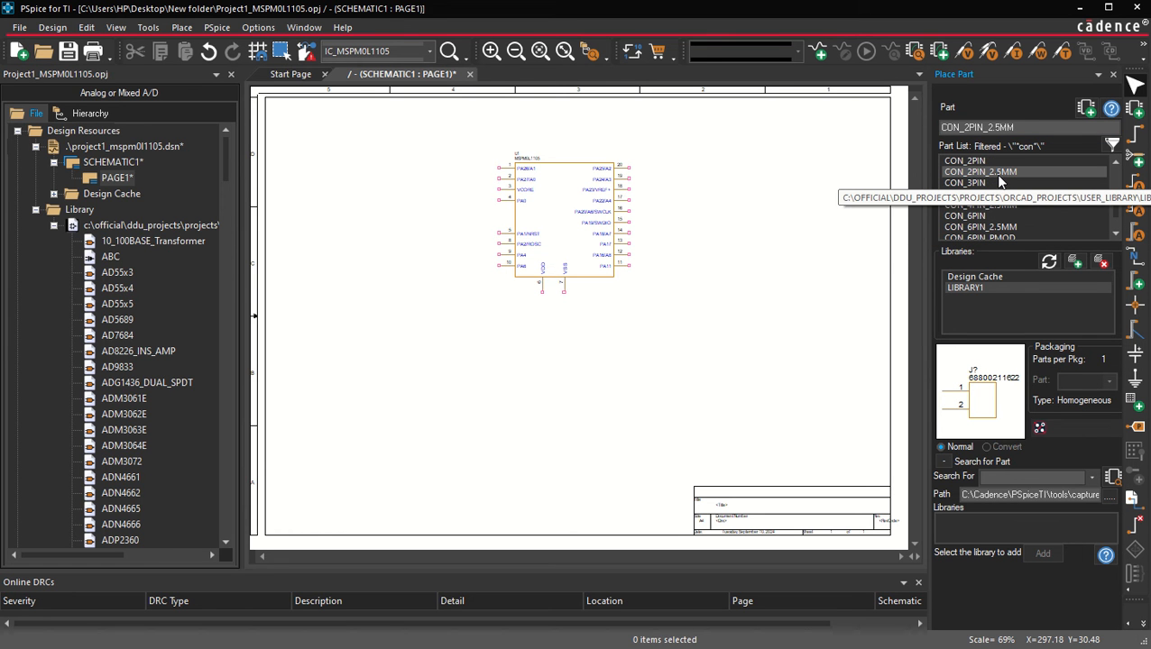
pyautogui.click(1032, 127)
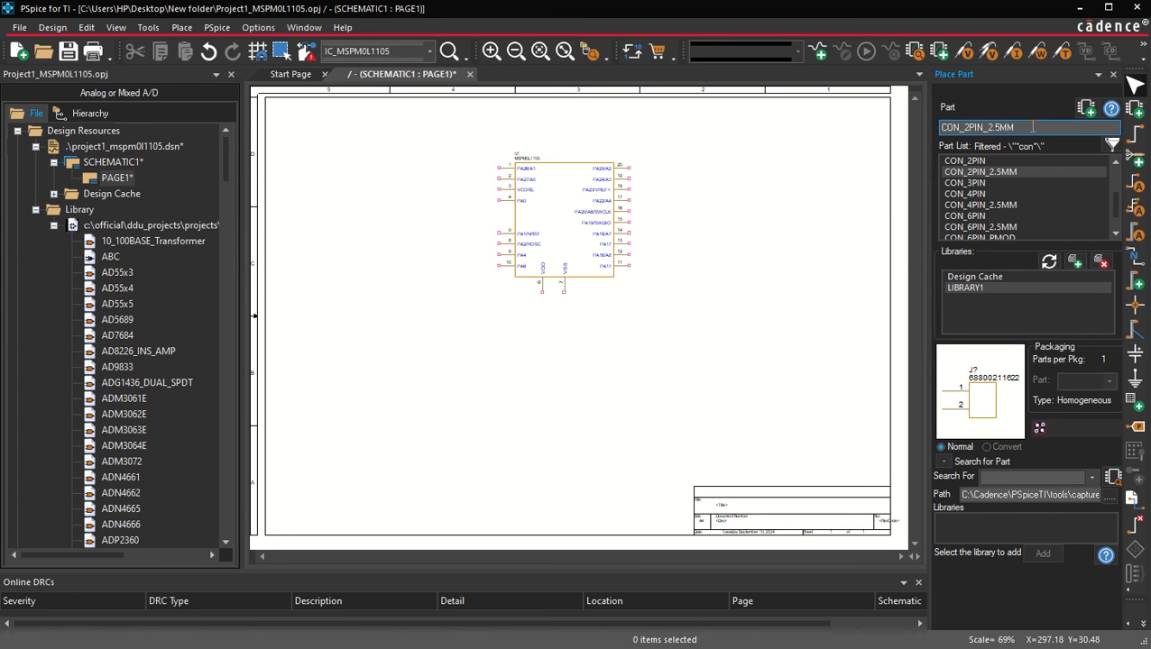
pyautogui.press('Return')
pyautogui.click(314, 350)
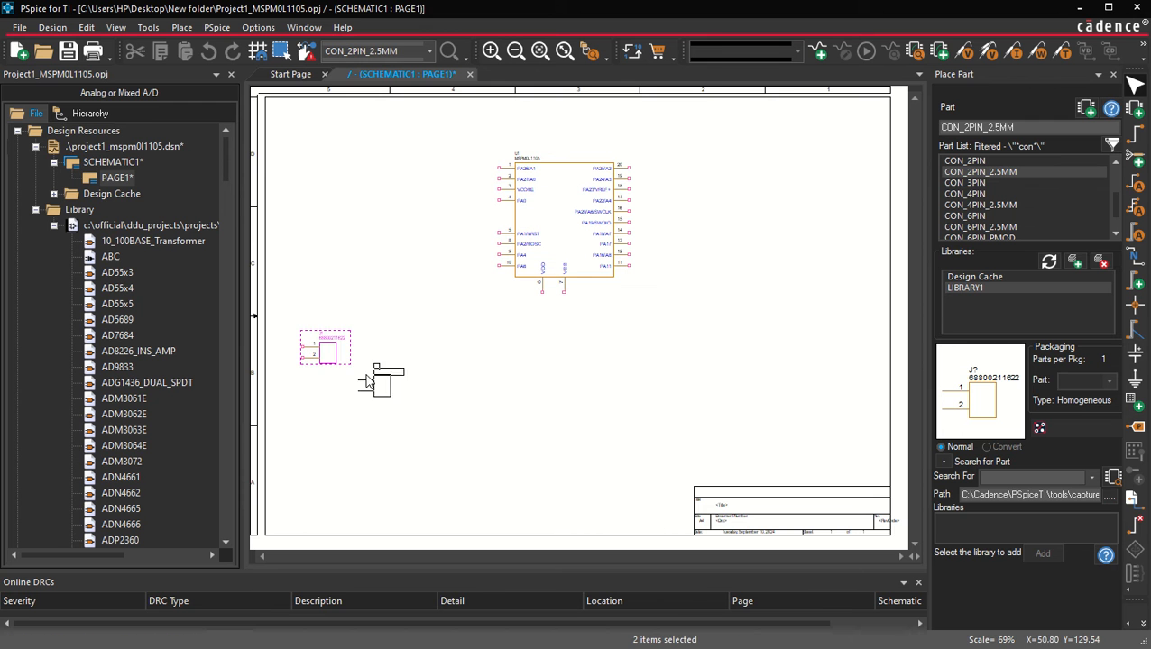
pyautogui.press('Escape')
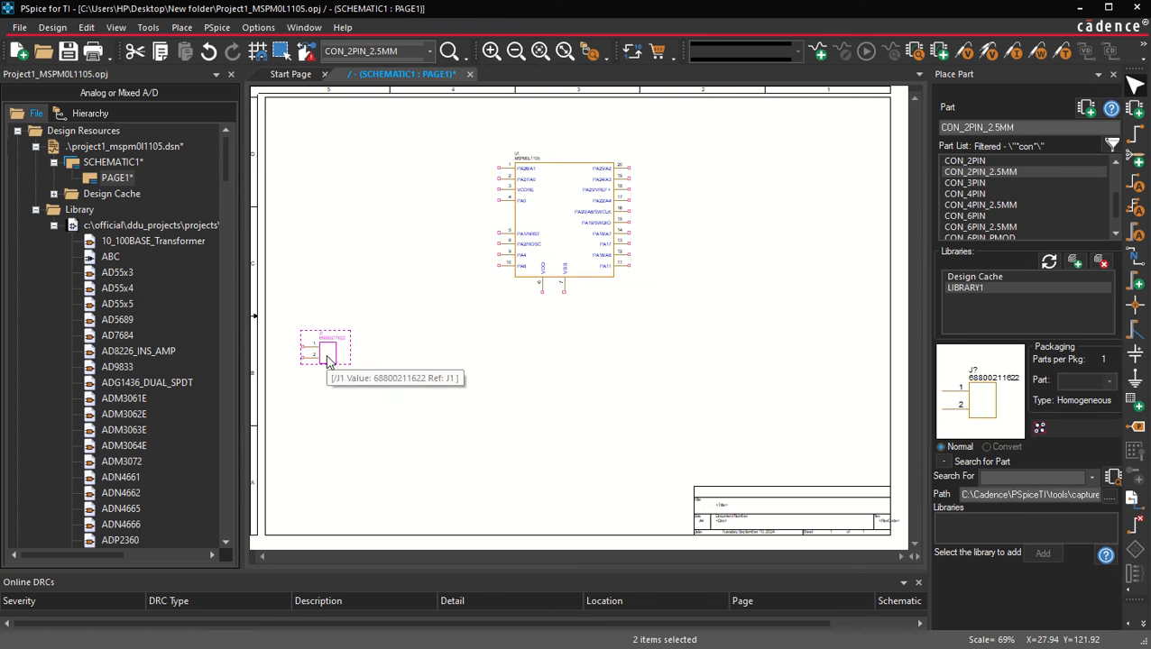
# Mirror connector J1 horizontally and shift it slightly up and to the left on the page.
pyautogui.press('i')
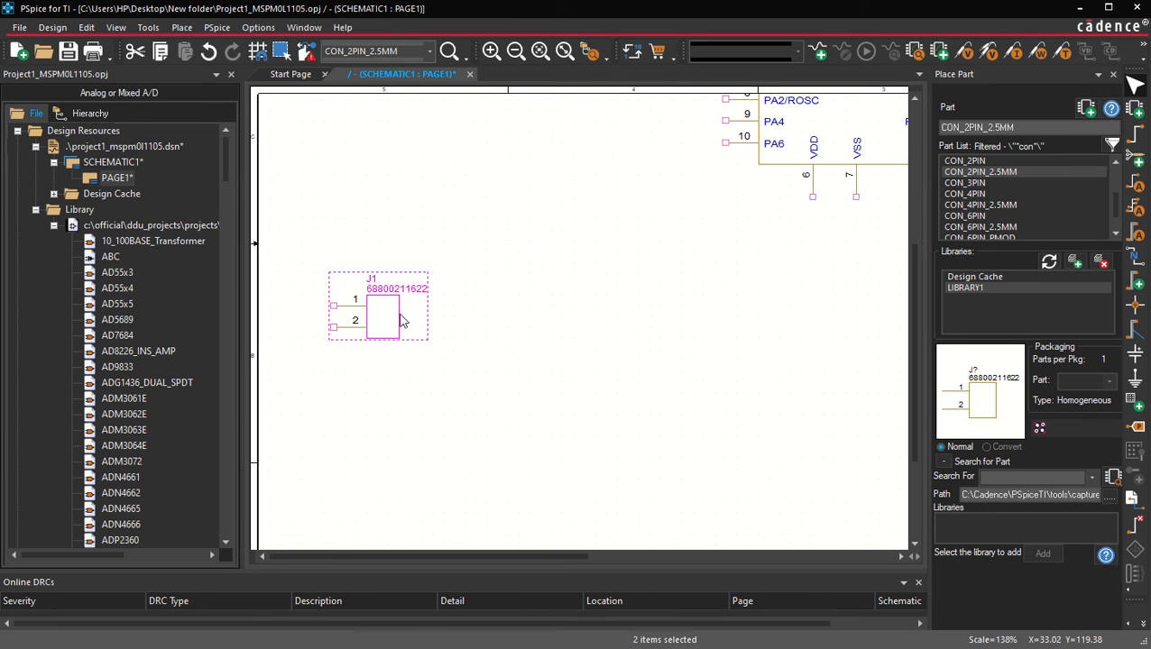
pyautogui.rightClick(374, 321)
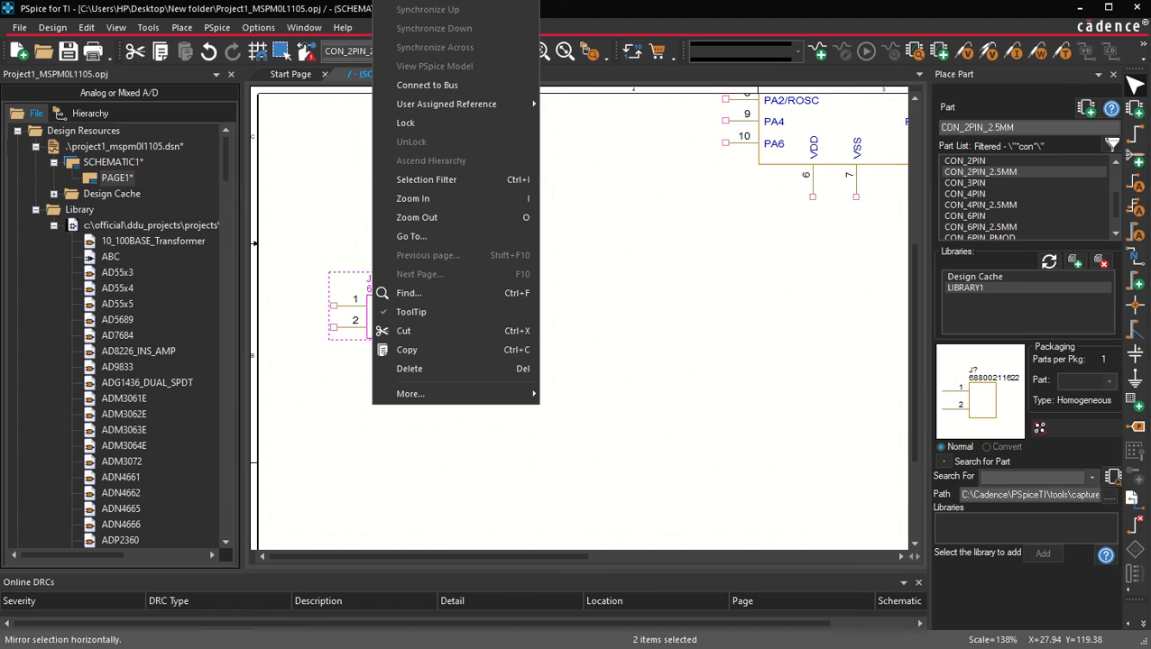
pyautogui.click(428, 0)
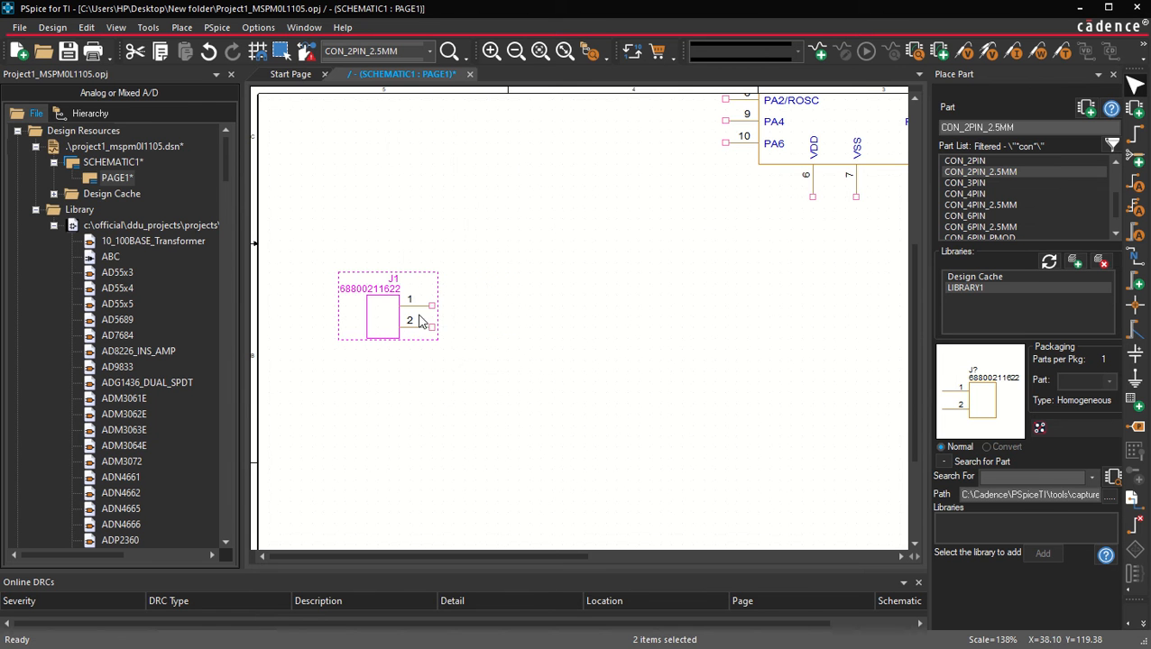
pyautogui.click(393, 353)
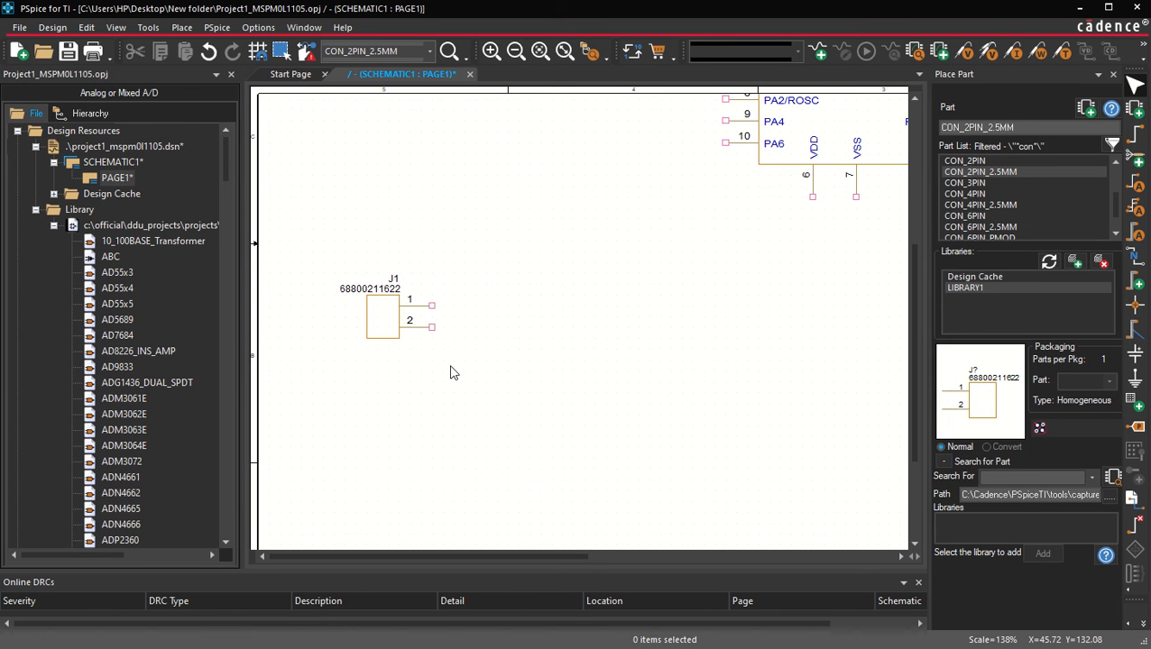
pyautogui.moveTo(378, 323); pyautogui.dragTo(357, 312)
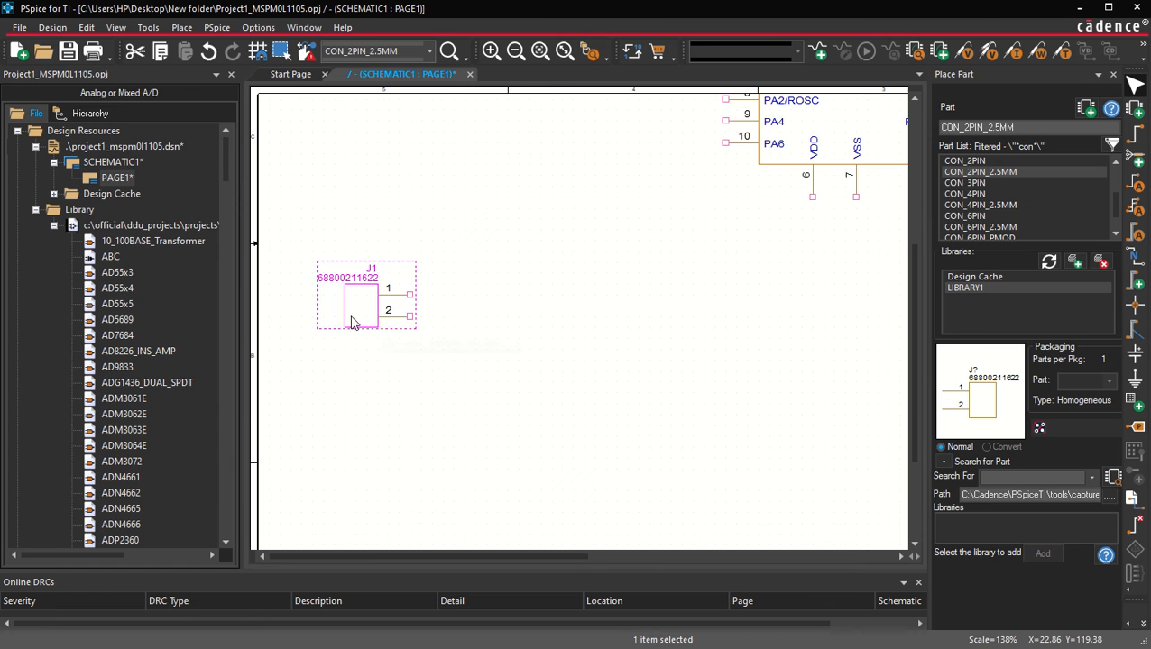
pyautogui.click(464, 350)
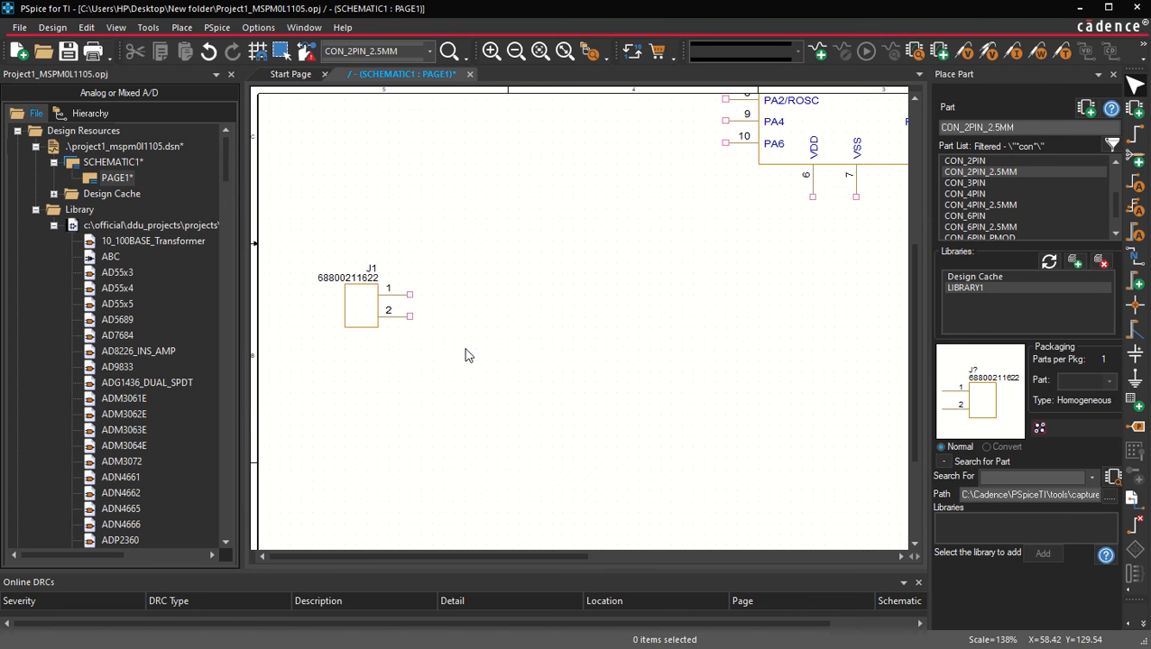
# Filter the parts by *cap* and place a CAP1206 capacitor, rotated to vertical, just right of connector J1.
pyautogui.click(1026, 129)
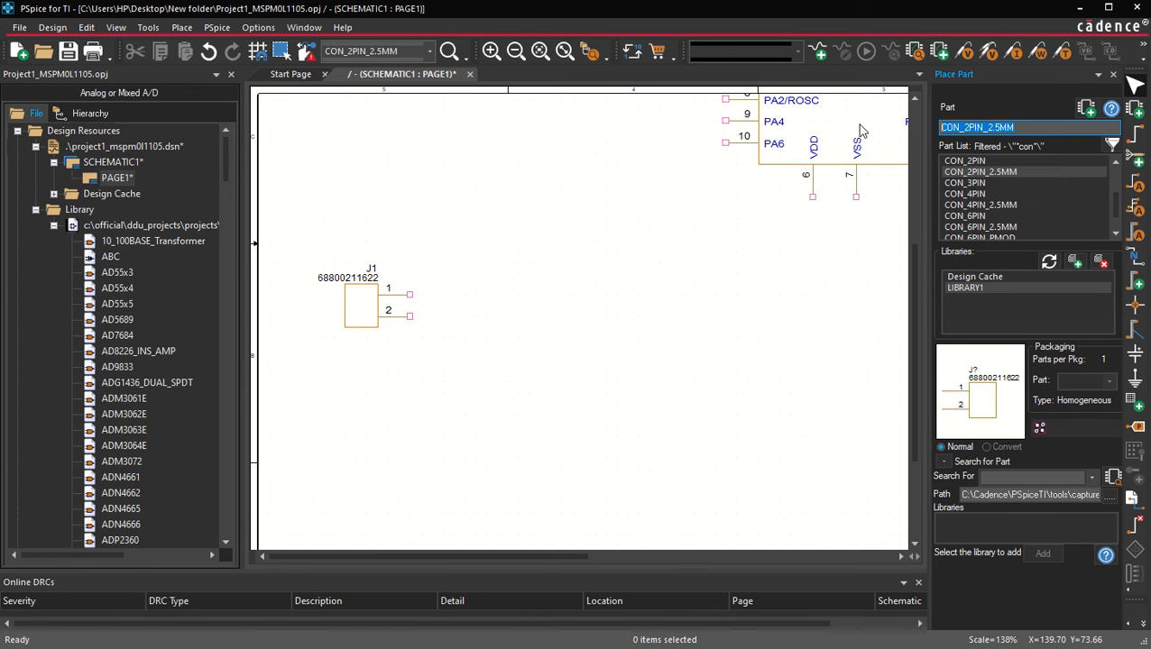
pyautogui.write('cap')
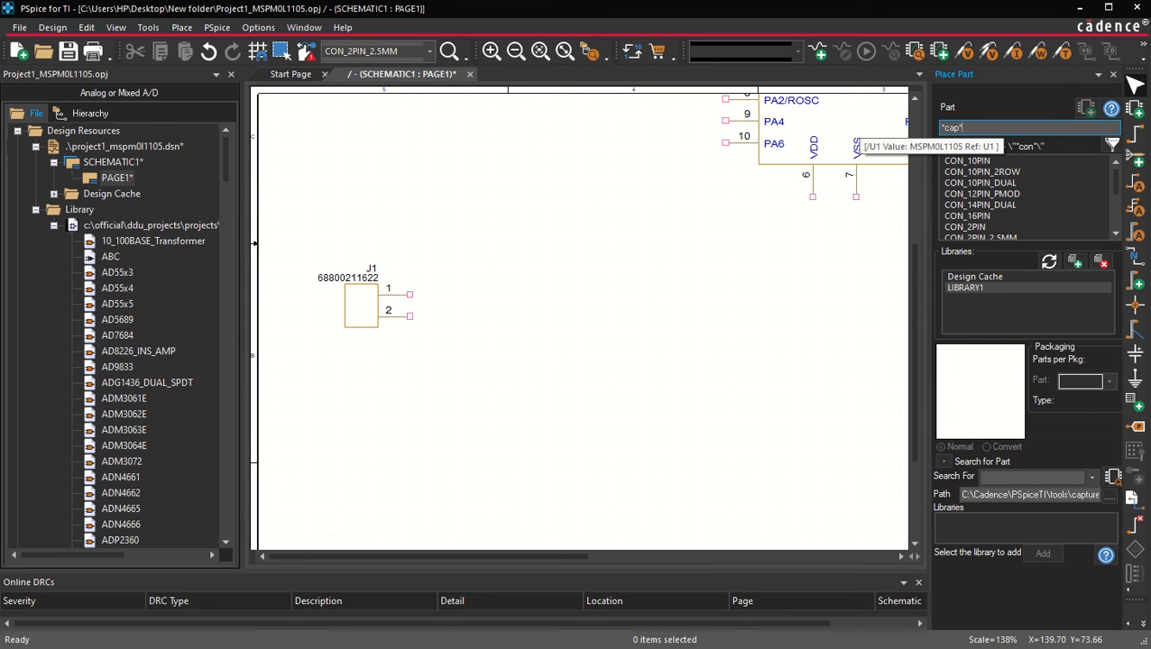
pyautogui.write('*')
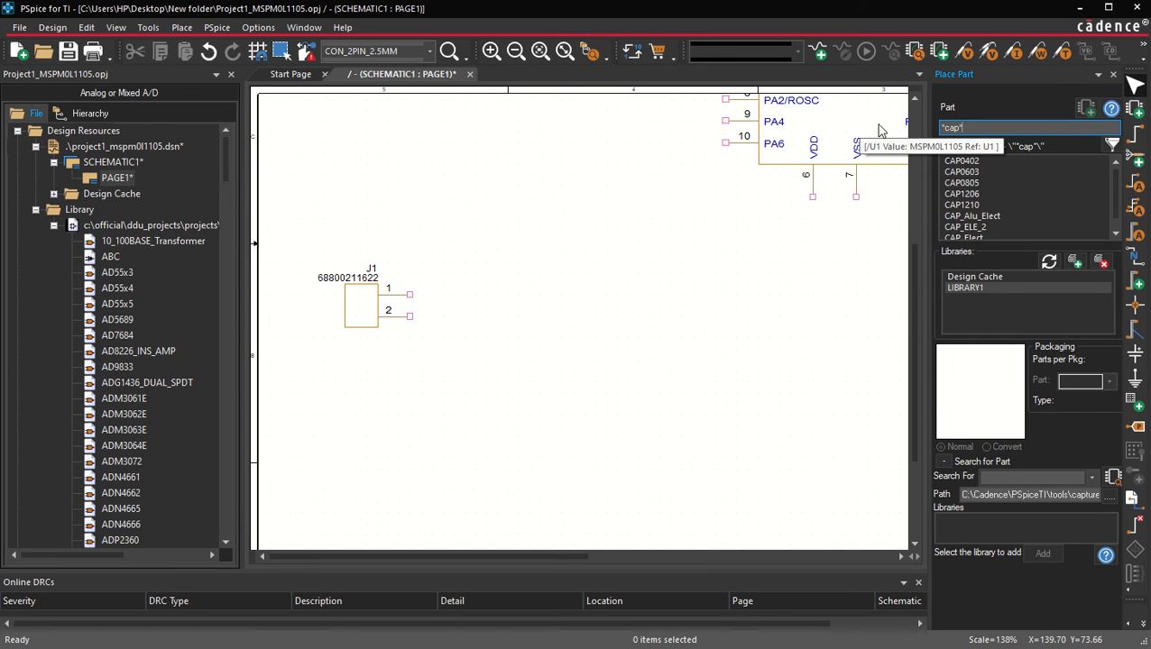
pyautogui.press('Return')
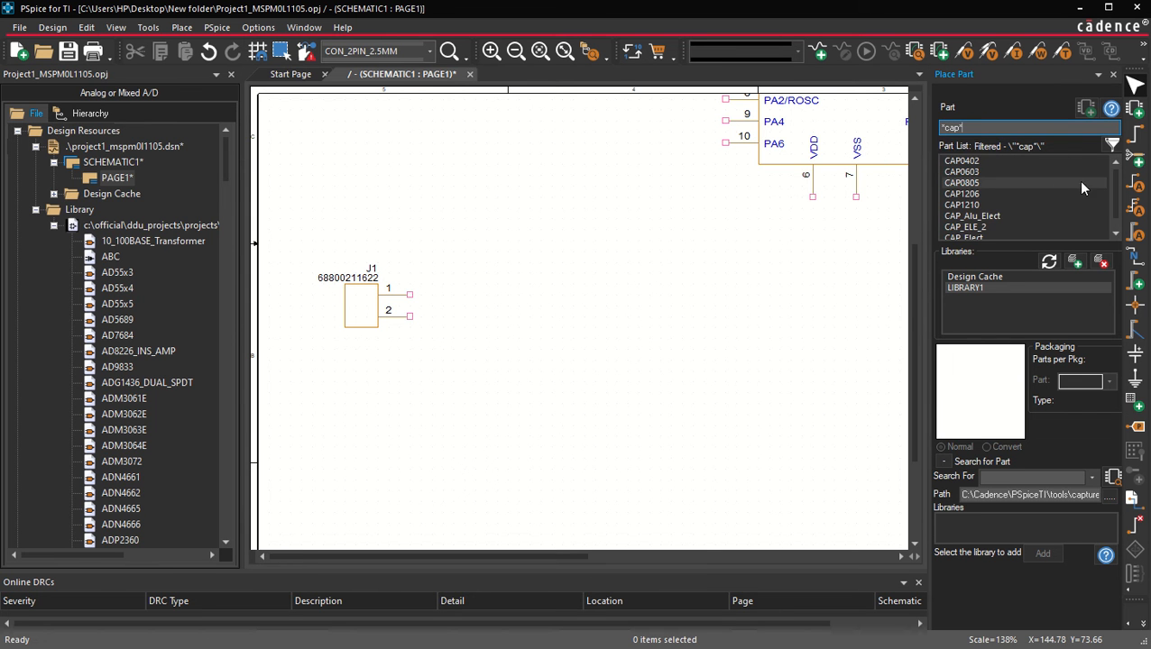
pyautogui.click(985, 194)
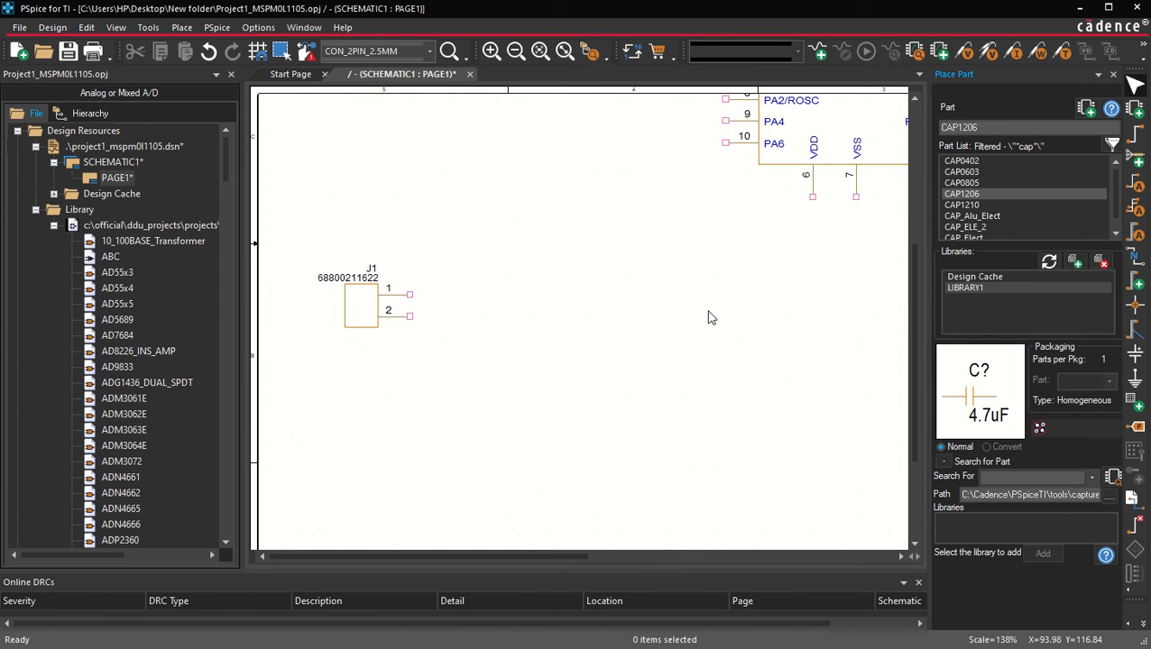
pyautogui.click(985, 128)
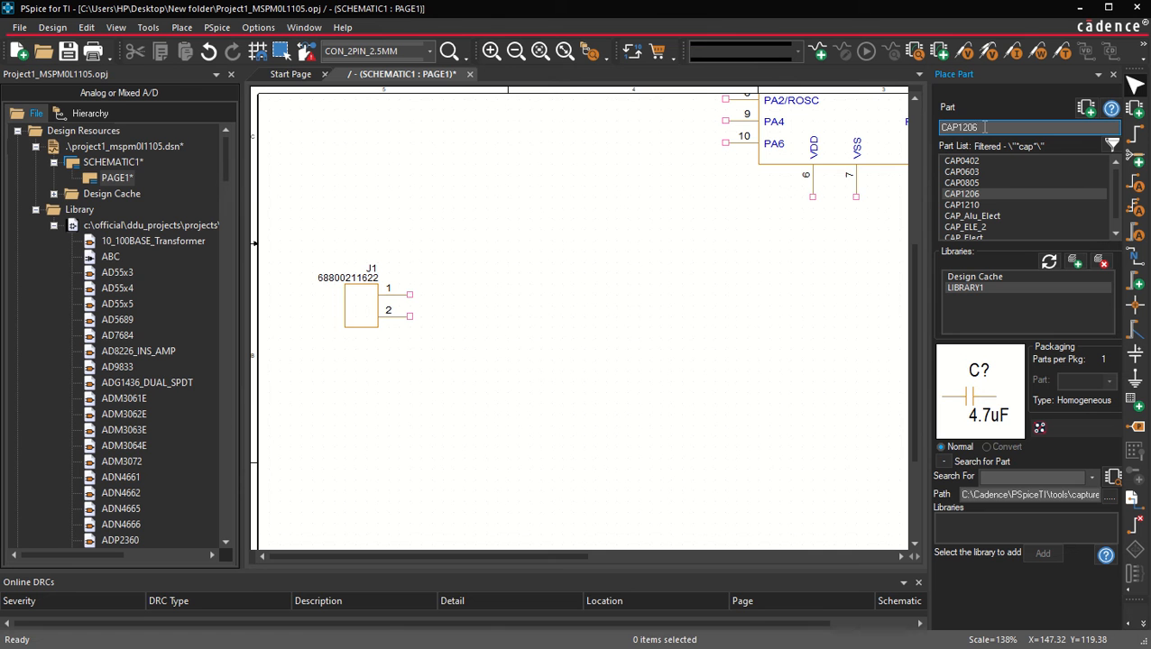
pyautogui.press('Return')
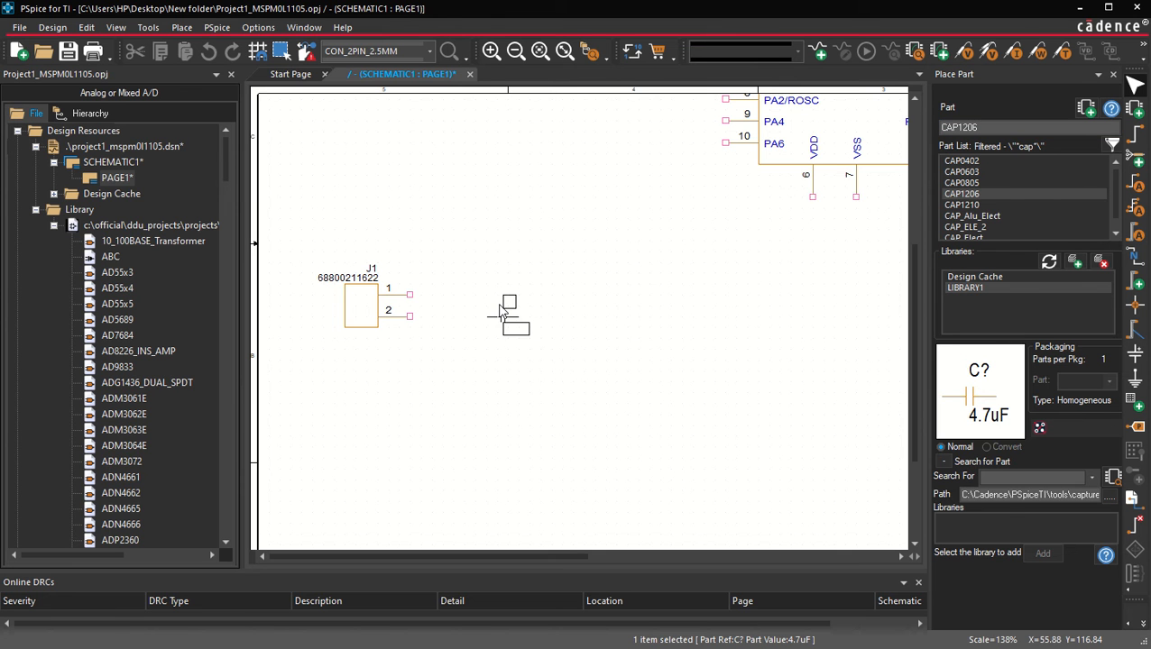
pyautogui.press('r')
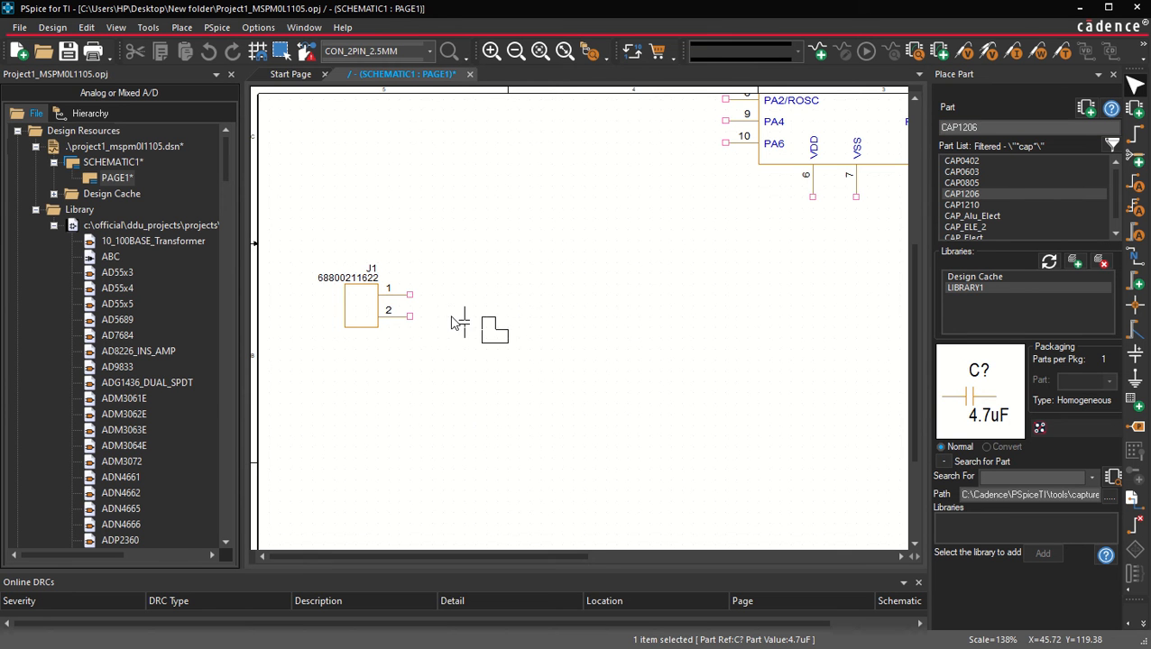
pyautogui.click(460, 323)
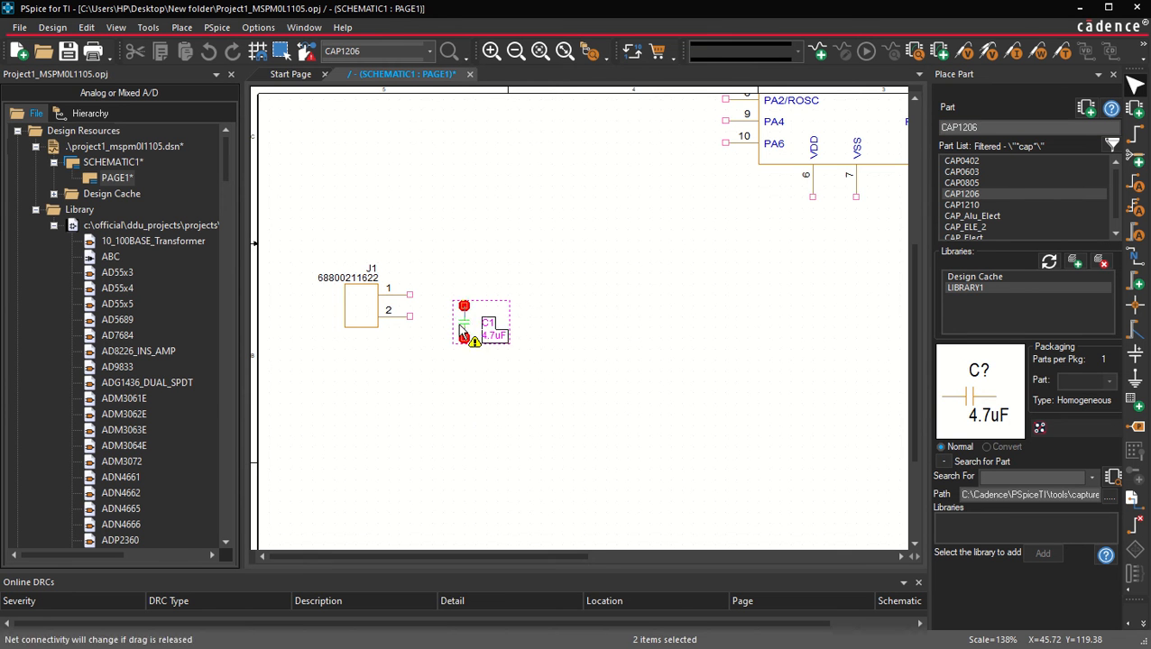
# Place three more vertical CAP1206 capacitors: one below the microcontroller's VDD pin, one lower near the page centre, and one farther right.
pyautogui.click(810, 232)
pyautogui.press('o')
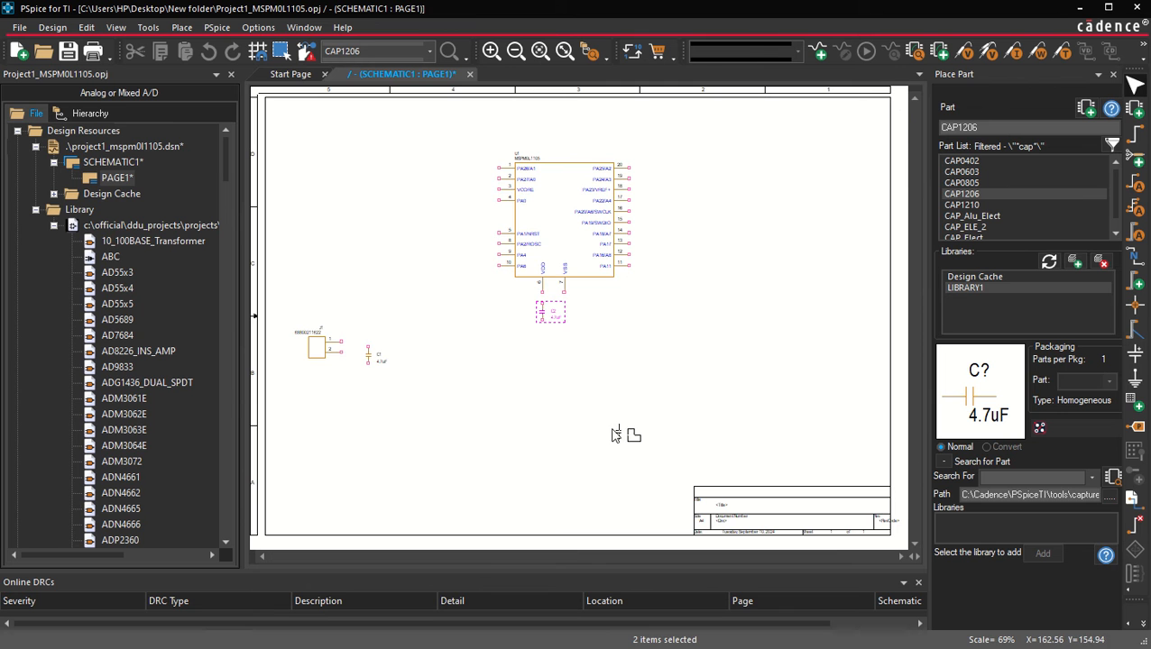
pyautogui.click(600, 362)
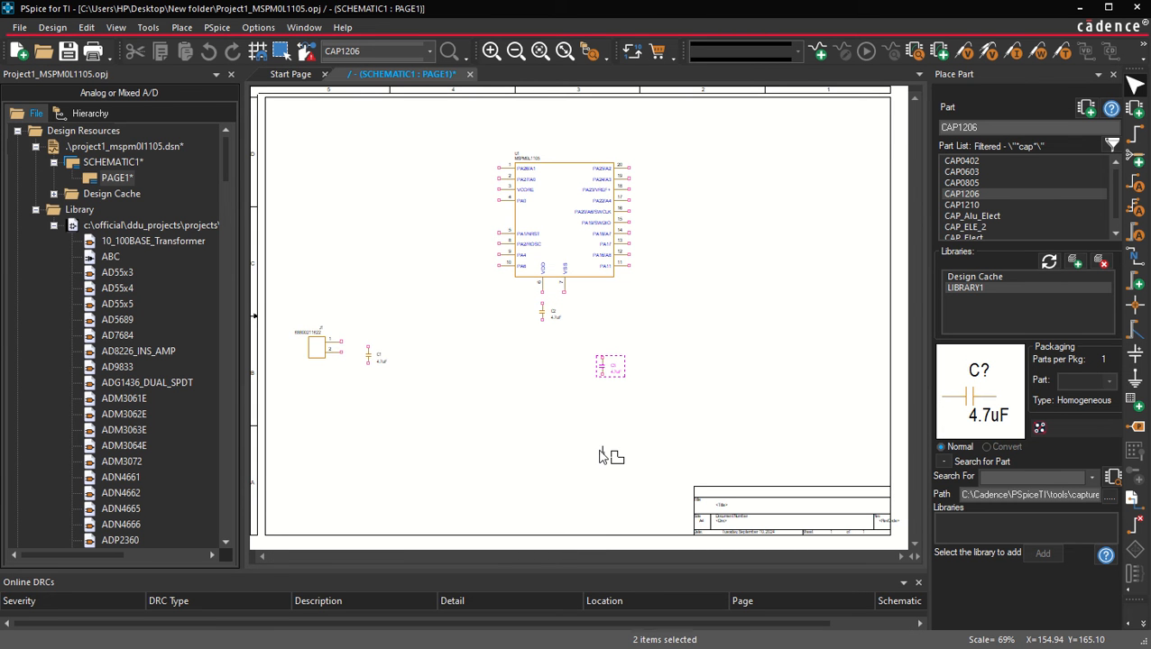
pyautogui.click(745, 367)
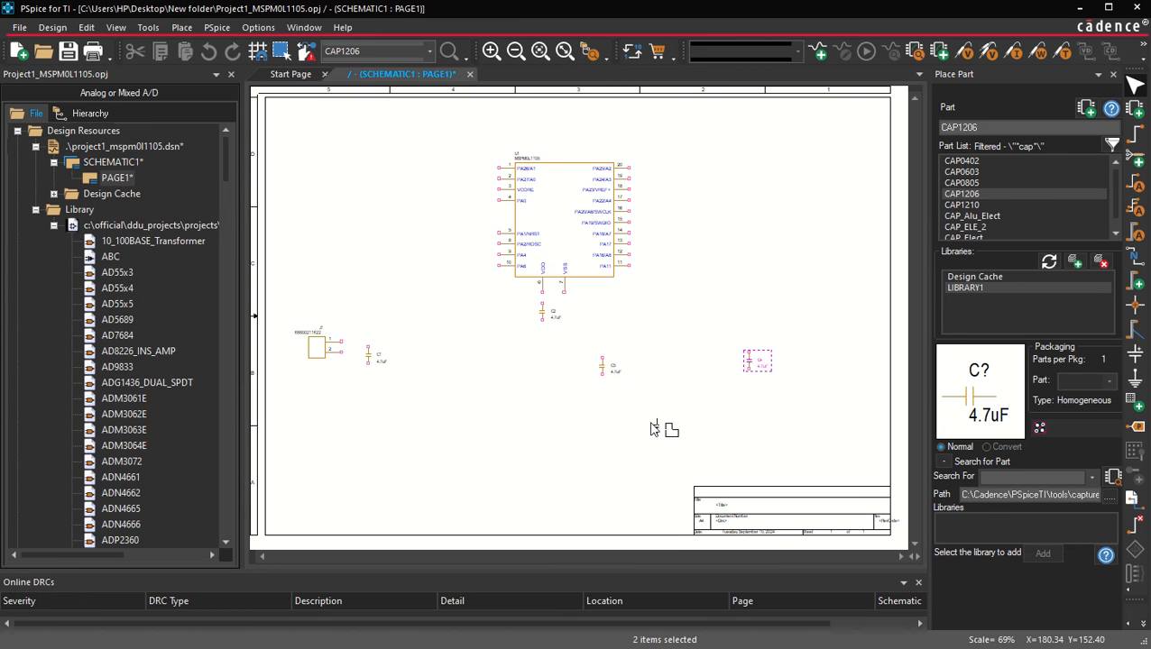
pyautogui.press('Escape')
pyautogui.click(566, 454)
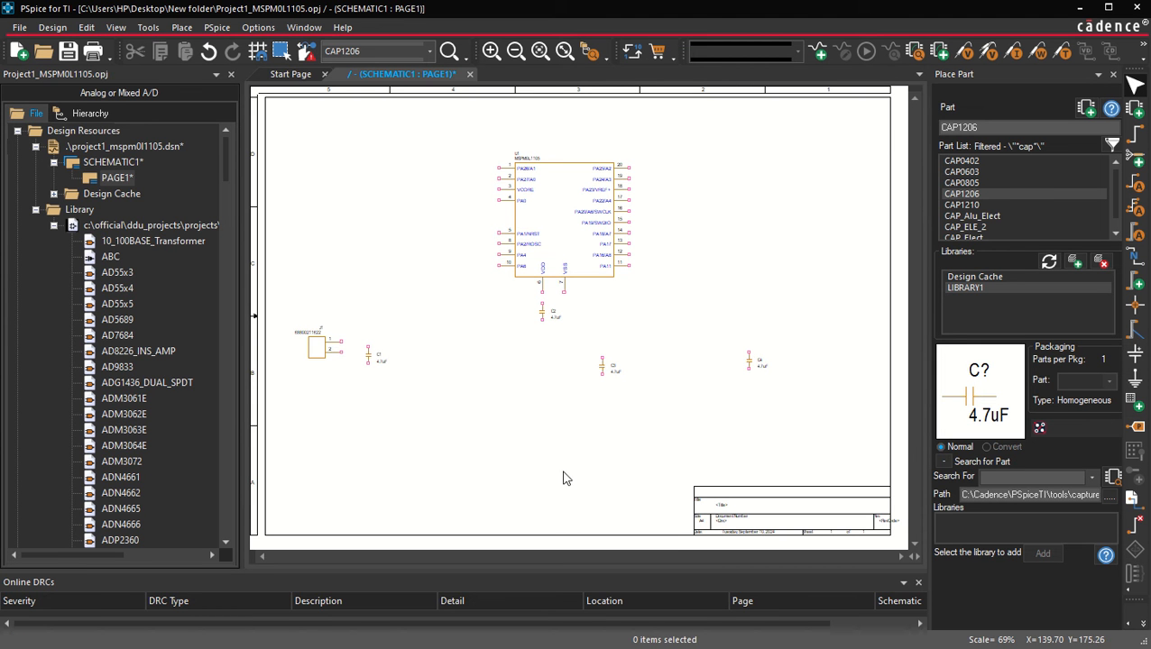
# Place four vertical CAP0603 capacitors, one immediately right of each of the four CAP1206 capacitors.
pyautogui.click(990, 127)
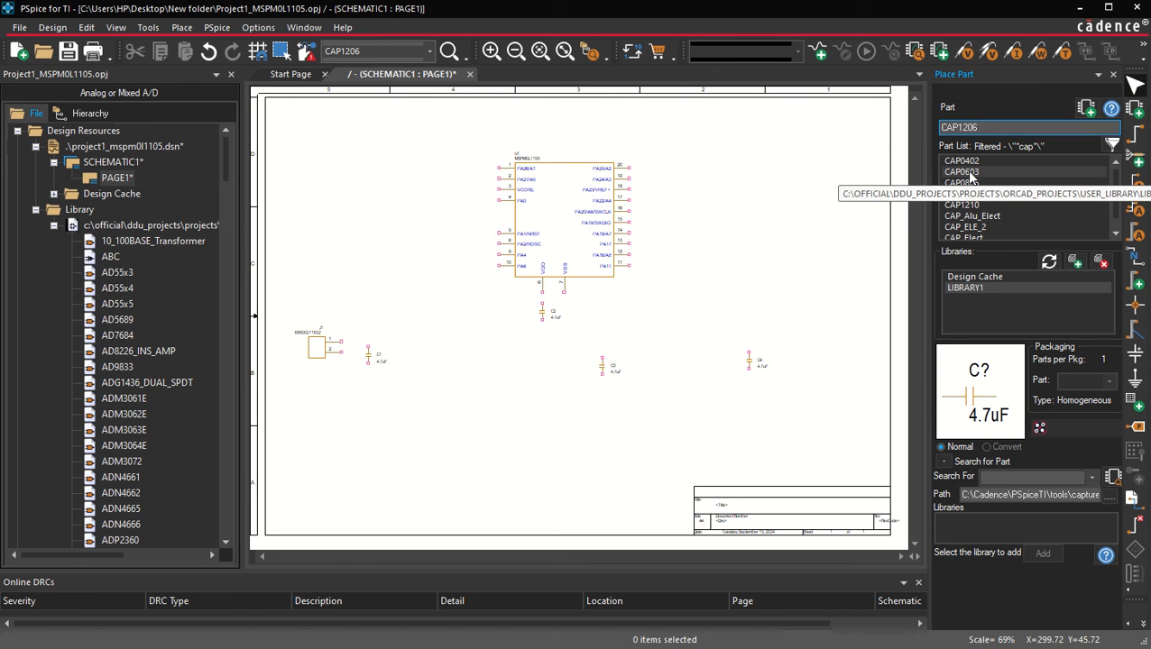
pyautogui.click(970, 173)
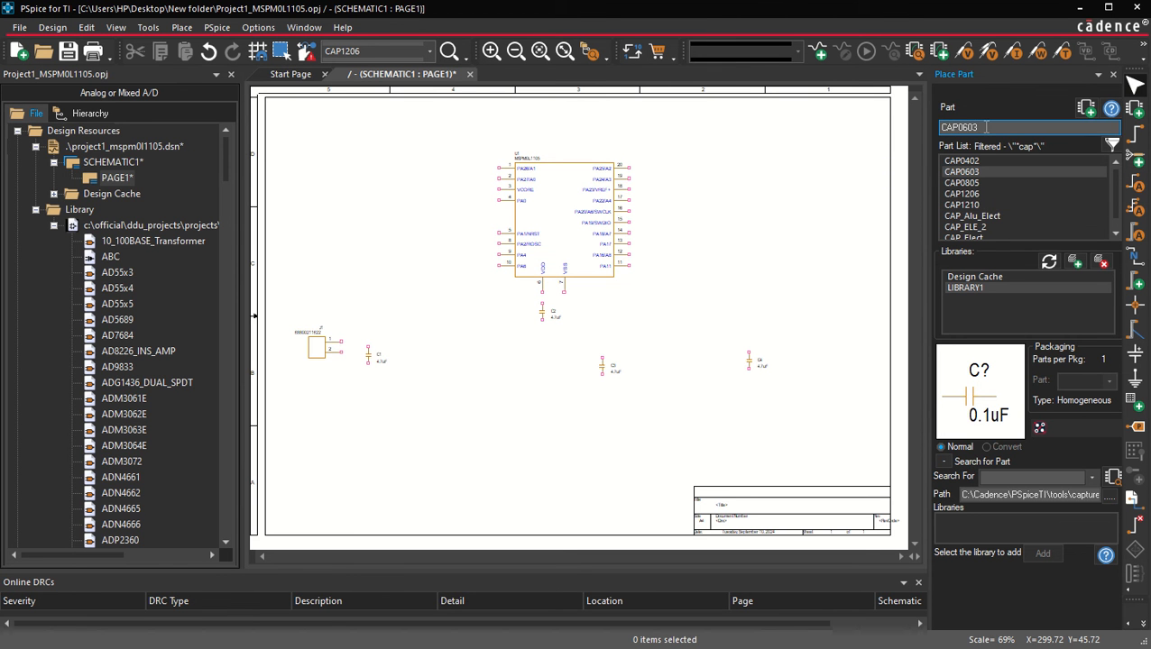
pyautogui.press('Return')
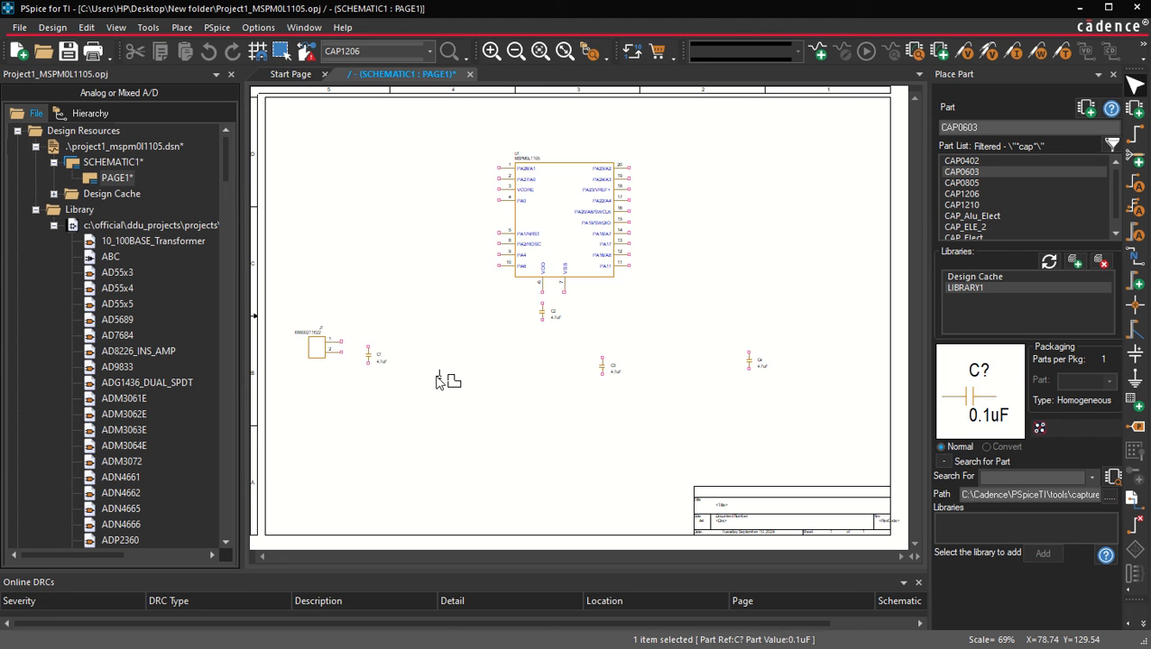
pyautogui.click(395, 356)
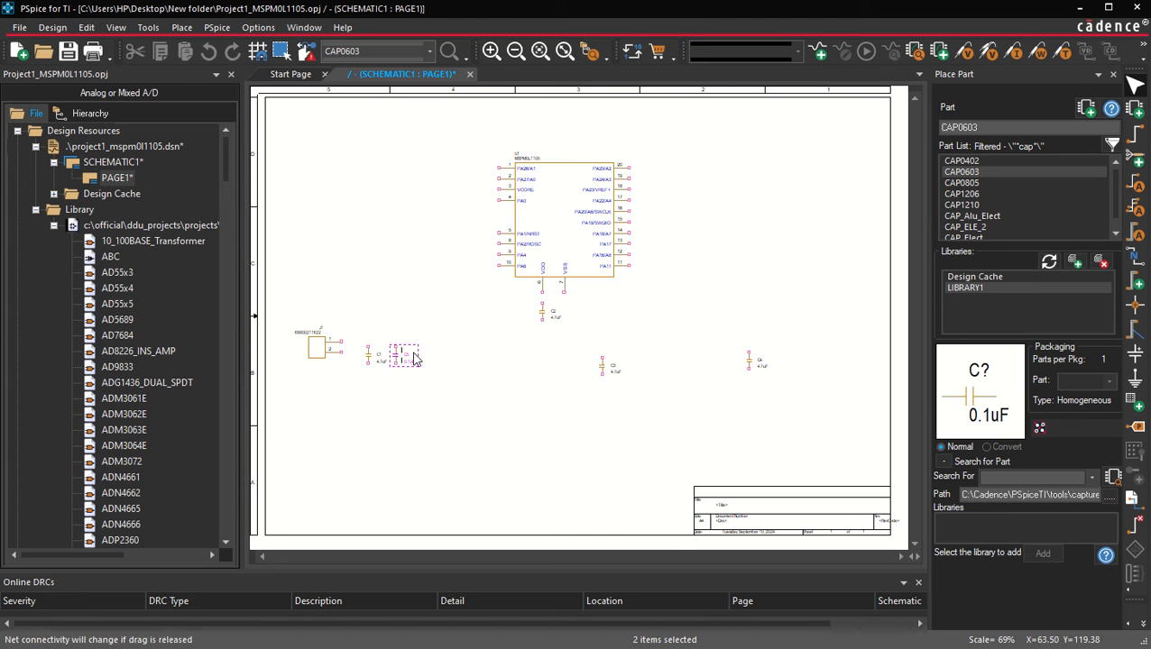
pyautogui.click(569, 314)
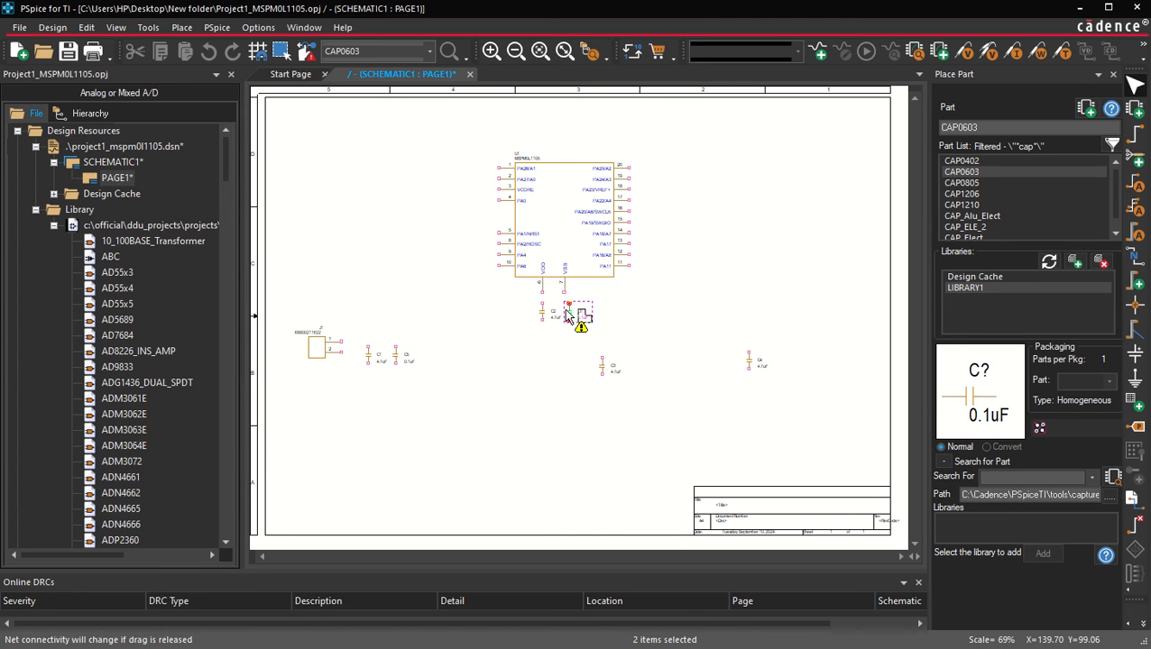
pyautogui.click(629, 364)
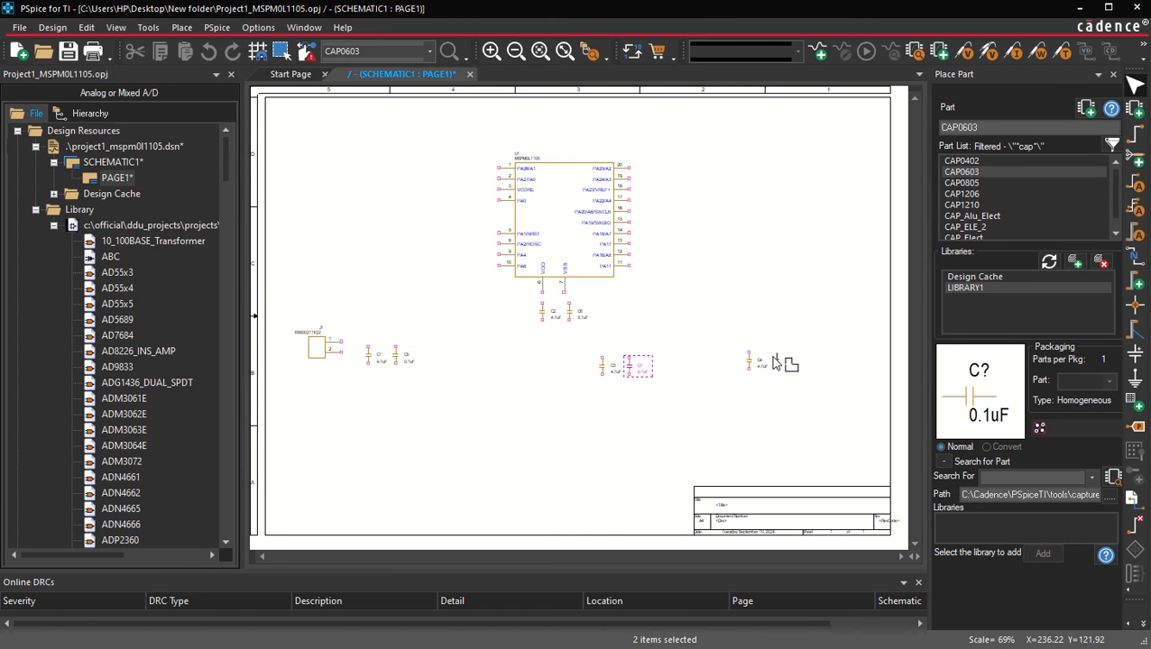
pyautogui.click(775, 361)
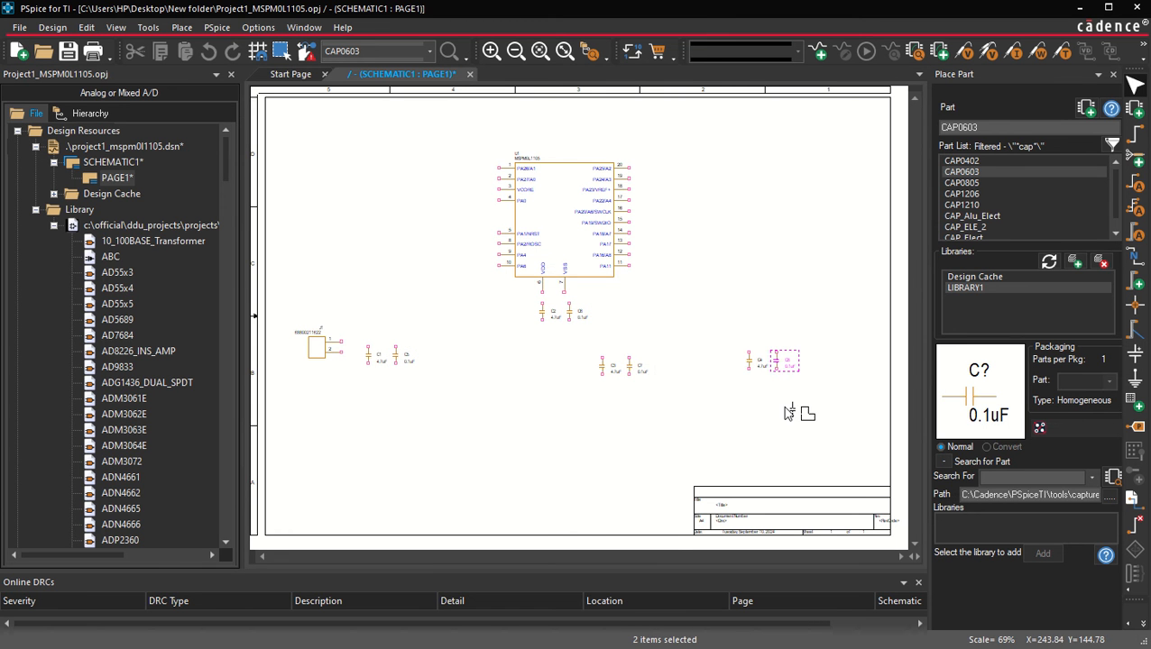
# Filter the part list by *TPS7A*.
pyautogui.click(994, 128)
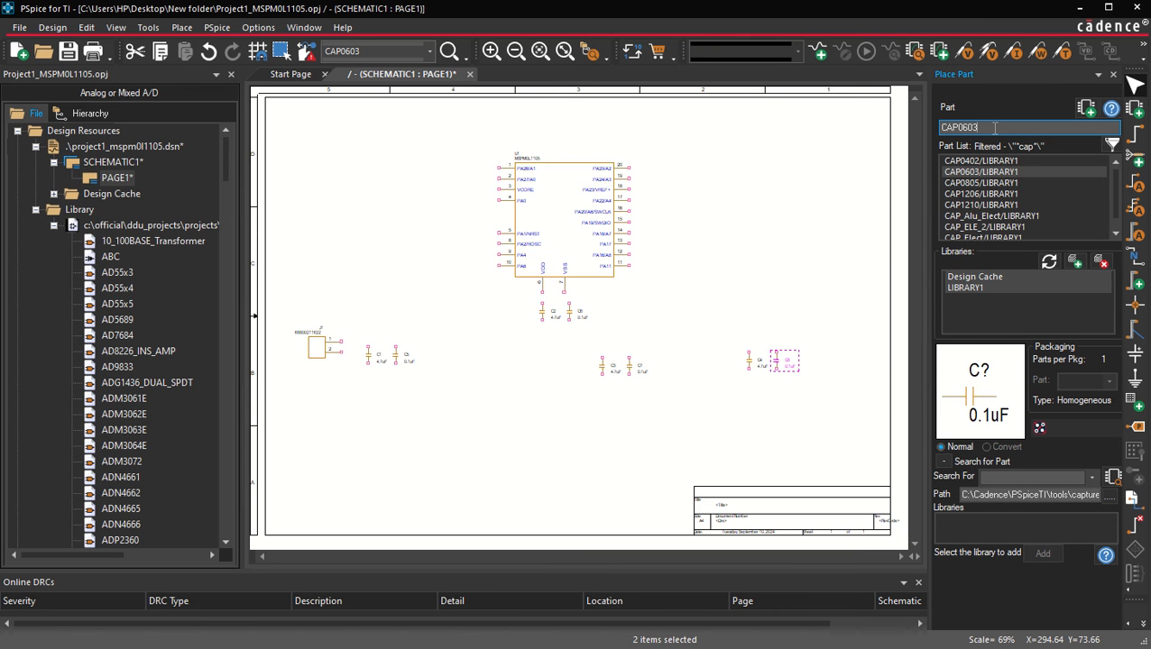
pyautogui.write('TPS')
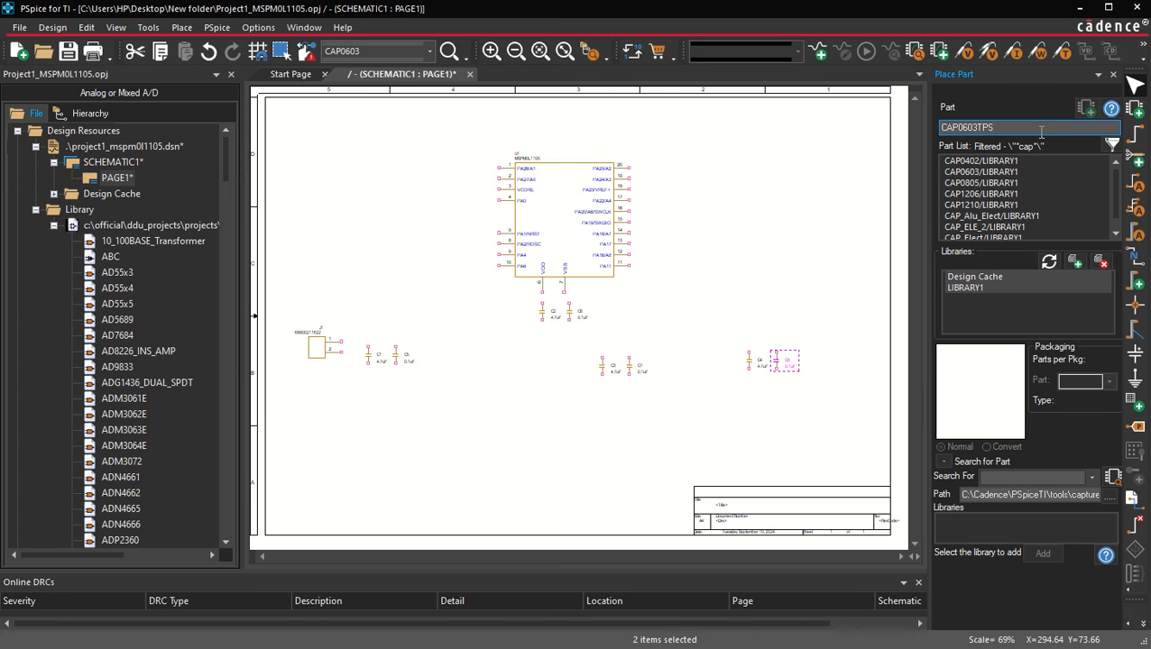
pyautogui.press('BackSpace')
pyautogui.press('BackSpace')
pyautogui.press('BackSpace')
pyautogui.press('BackSpace')
pyautogui.press('BackSpace')
pyautogui.press('BackSpace')
pyautogui.press('BackSpace')
pyautogui.press('BackSpace')
pyautogui.press('BackSpace')
pyautogui.press('Return')
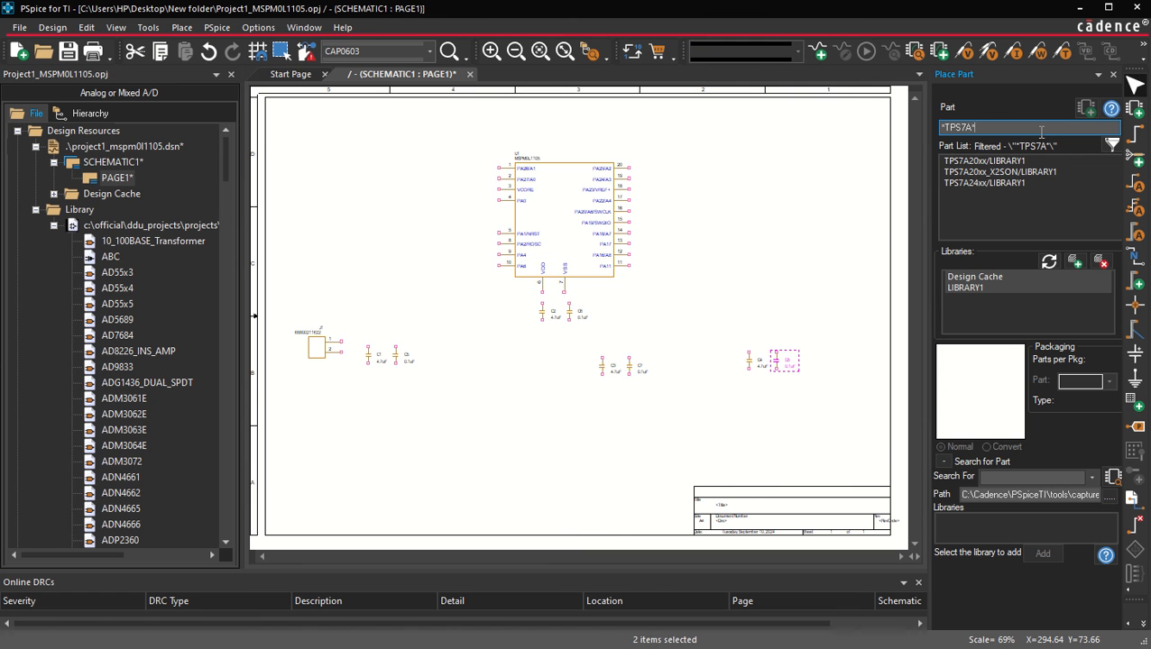
# Place one TPS7A24xx regulator between the two capacitor pairs at the lower right of the microcontroller.
pyautogui.click(980, 184)
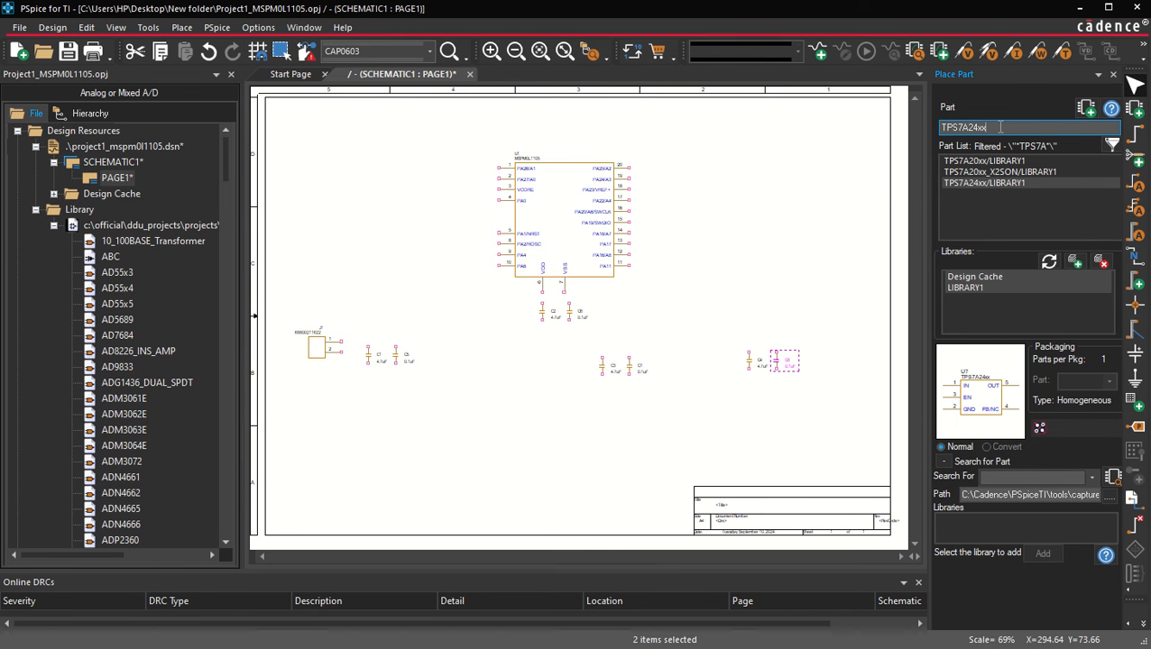
pyautogui.press('Return')
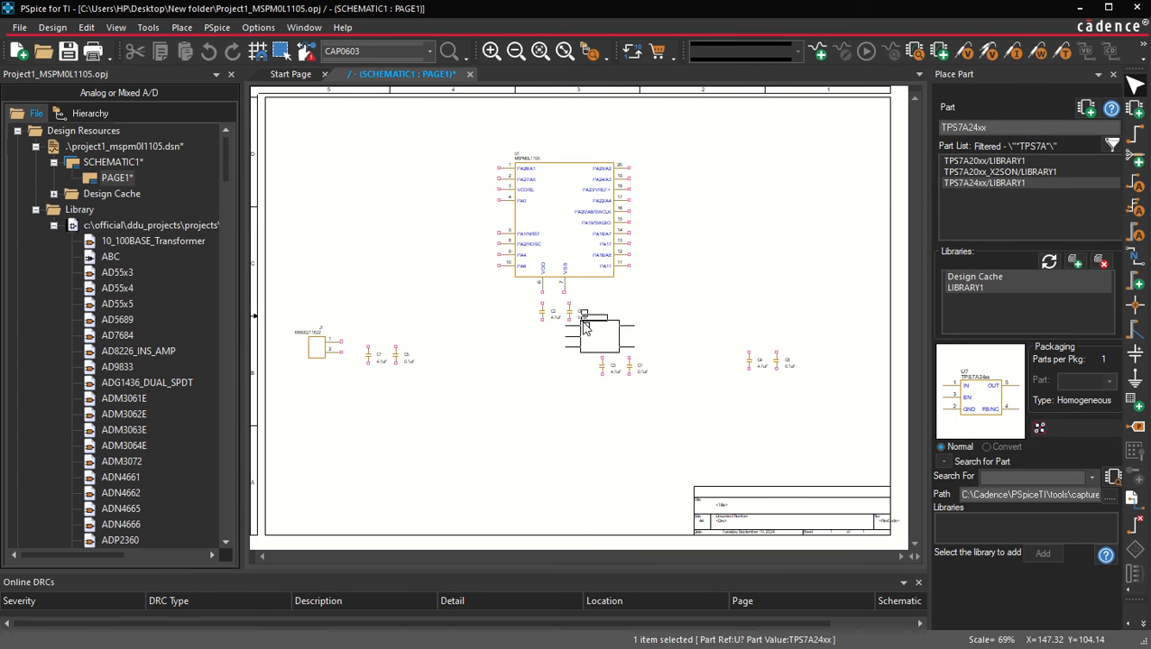
pyautogui.click(675, 349)
pyautogui.press('Escape')
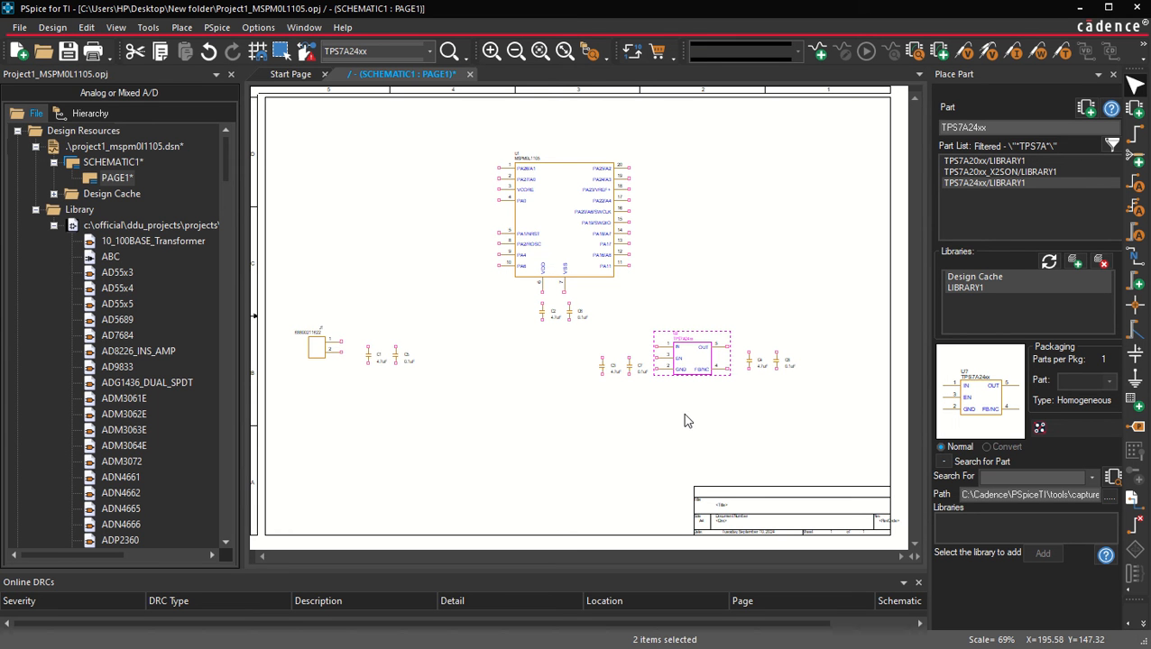
pyautogui.click(563, 422)
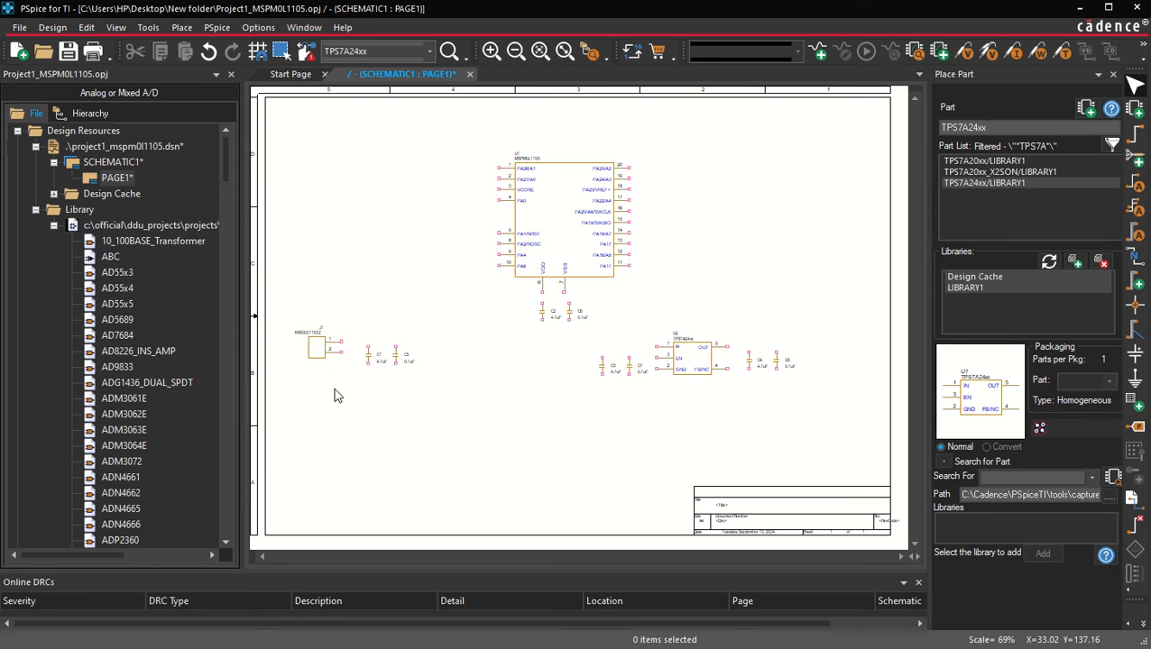
# Move J1's value and reference labels so both line up with the left edge of the connector body, above it.
pyautogui.keyDown('ctrl'); pyautogui.scroll(2, 401, 329); pyautogui.keyUp('ctrl')
pyautogui.keyDown('ctrl'); pyautogui.scroll(2, 537, 329); pyautogui.keyUp('ctrl')
pyautogui.scroll(-1, 537, 329)
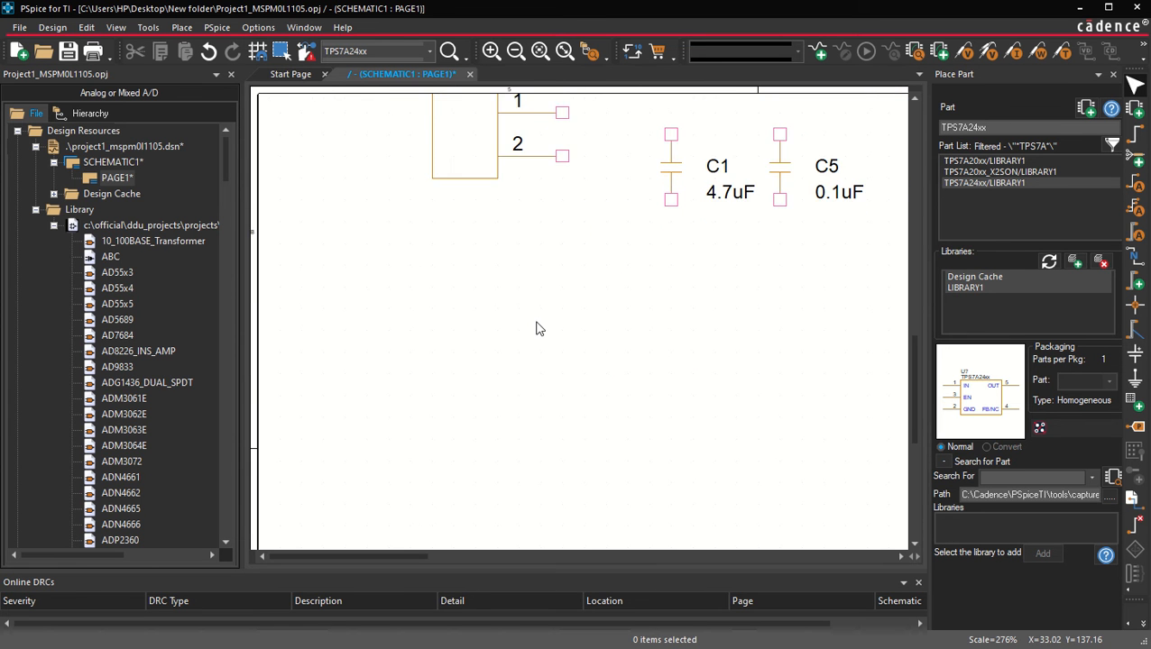
pyautogui.scroll(4, 537, 329)
pyautogui.hscroll(1, 537, 329)
pyautogui.click(387, 162)
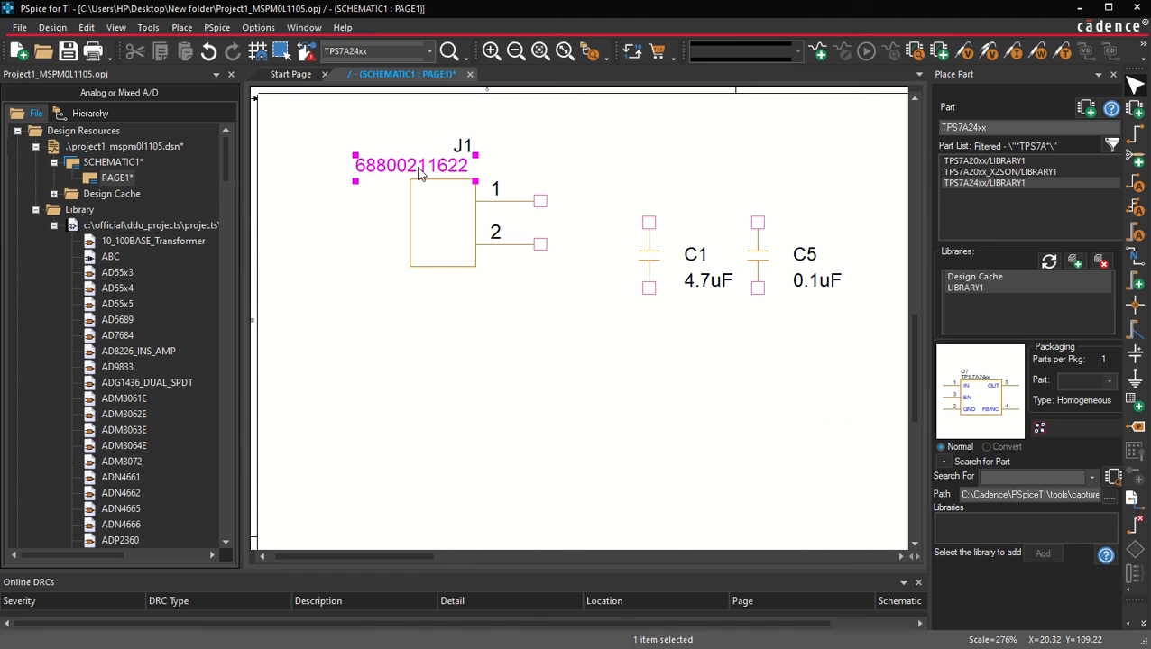
pyautogui.moveTo(387, 162); pyautogui.dragTo(420, 146)
pyautogui.click(462, 147)
pyautogui.click(424, 352)
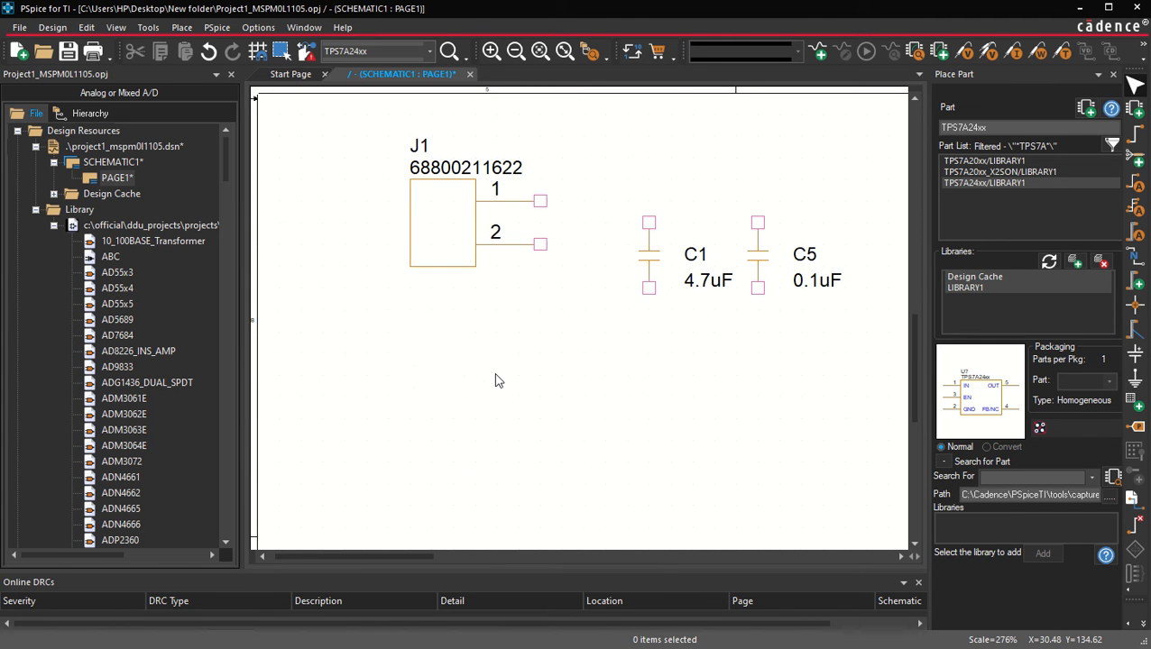
# Set capacitor C1's value to 10uF and move its reference and value labels slightly closer to the symbol.
pyautogui.hscroll(2, 496, 380)
pyautogui.click(586, 278)
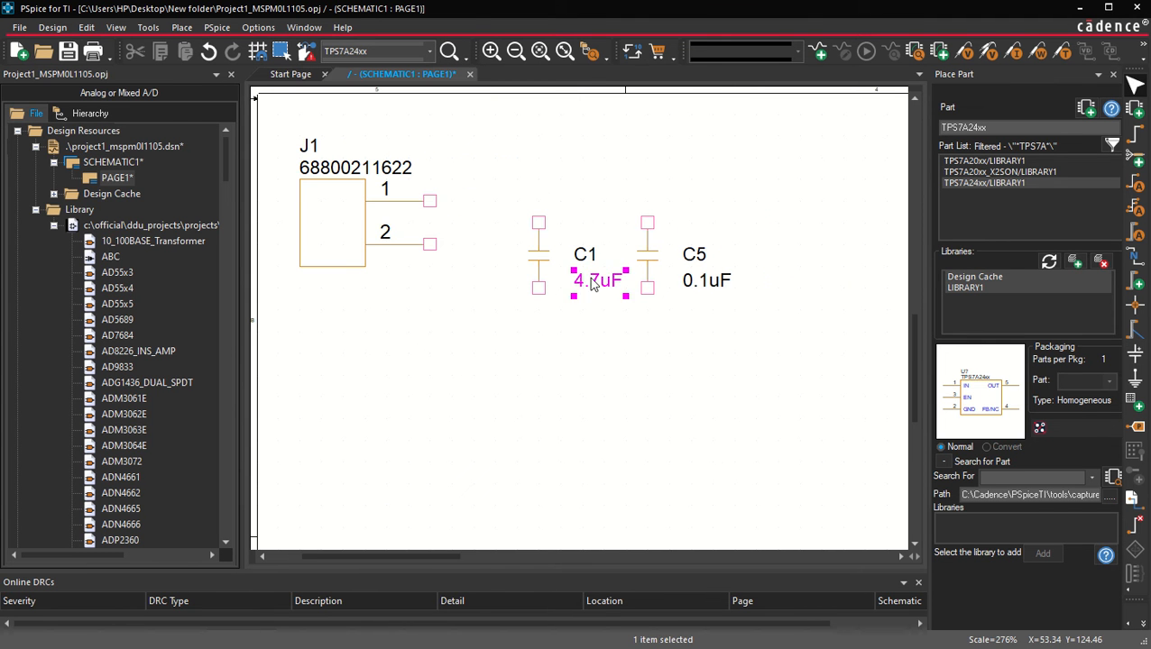
pyautogui.doubleClick(586, 278)
pyautogui.write('10u')
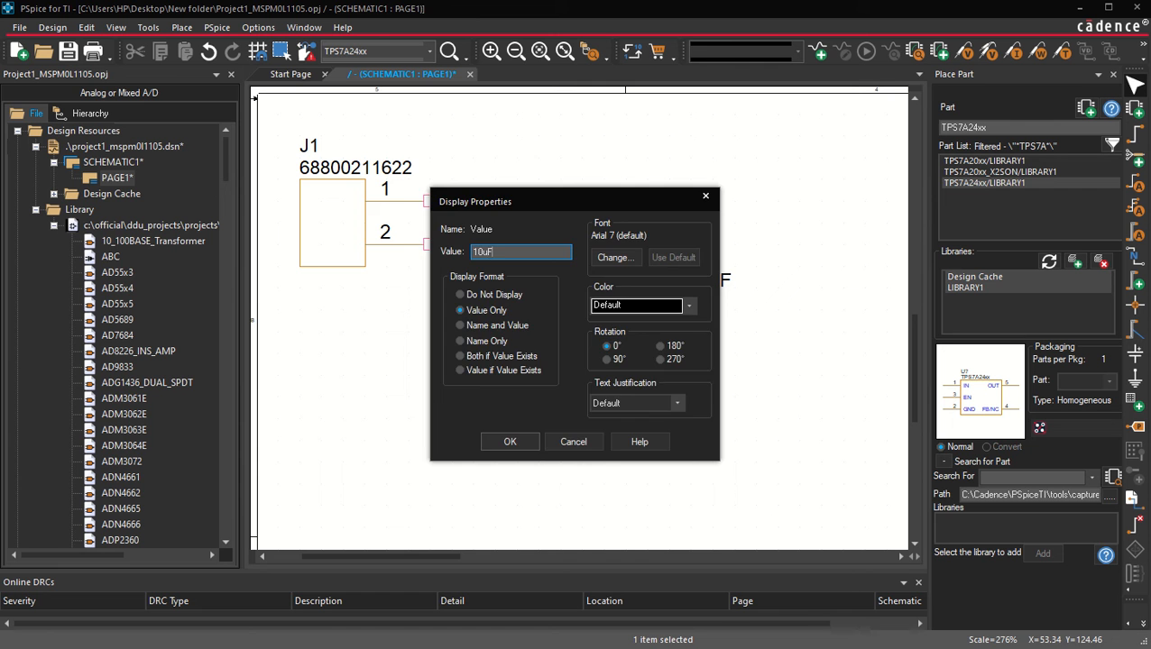
pyautogui.write('F')
pyautogui.press('Return')
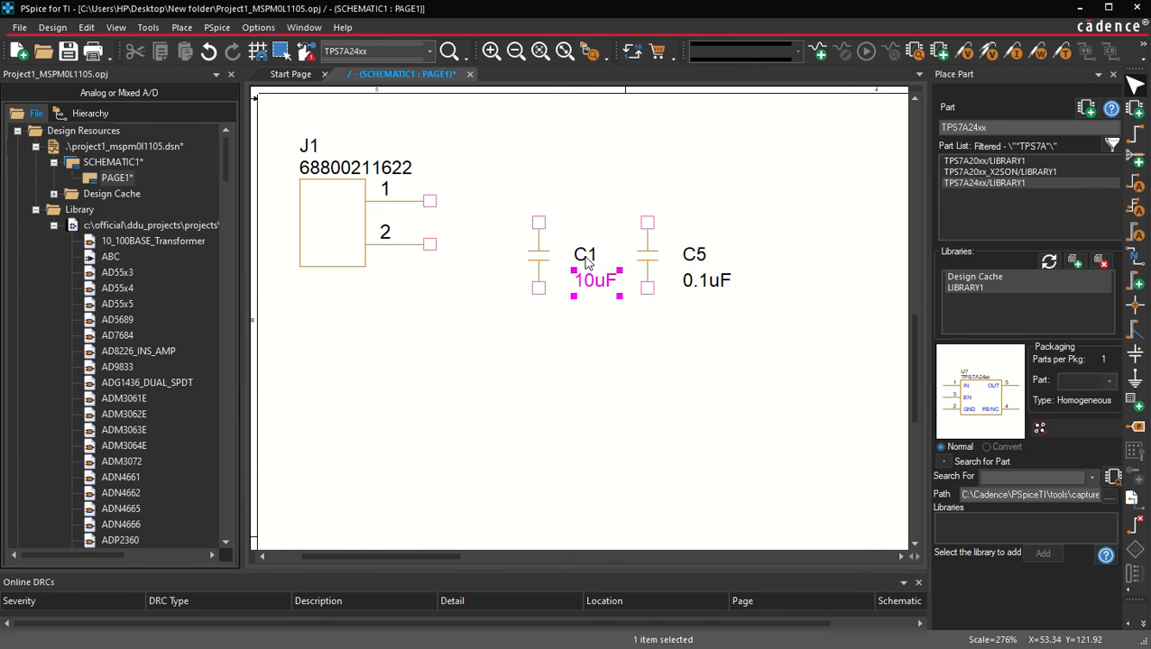
pyautogui.keyDown('ctrl'); pyautogui.click(585, 257); pyautogui.keyUp('ctrl')
pyautogui.moveTo(587, 283); pyautogui.dragTo(573, 282)
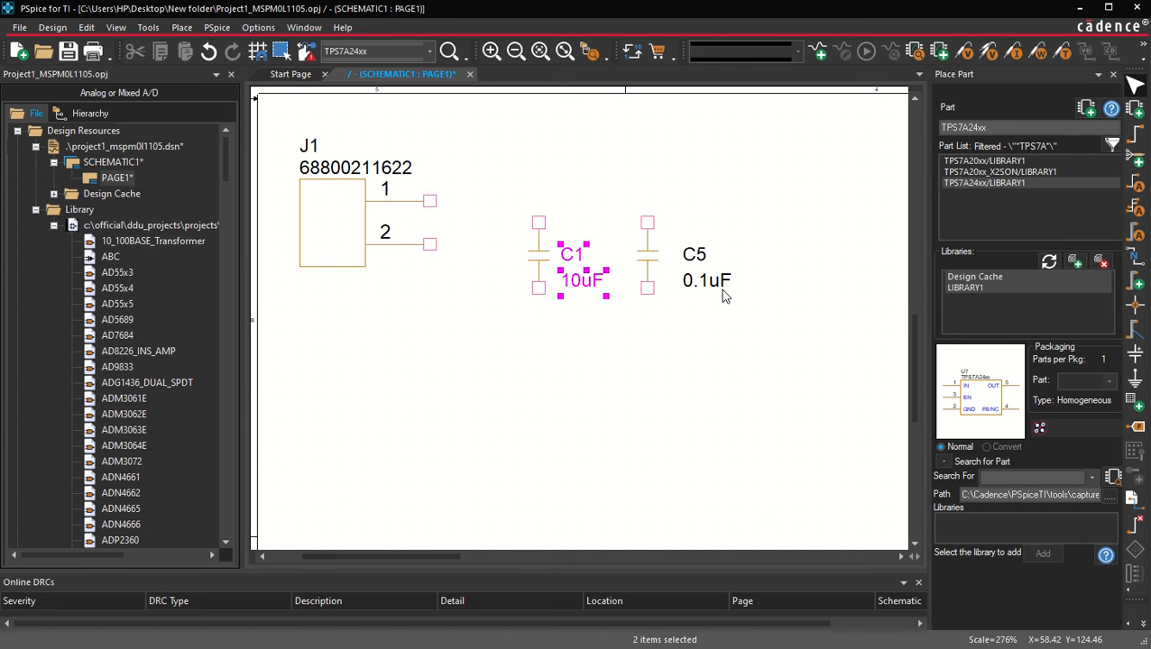
# Move C5's reference and value labels closer to its symbol, and shift capacitor C5 closer to C1.
pyautogui.click(699, 257)
pyautogui.keyDown('ctrl'); pyautogui.click(703, 280); pyautogui.keyUp('ctrl')
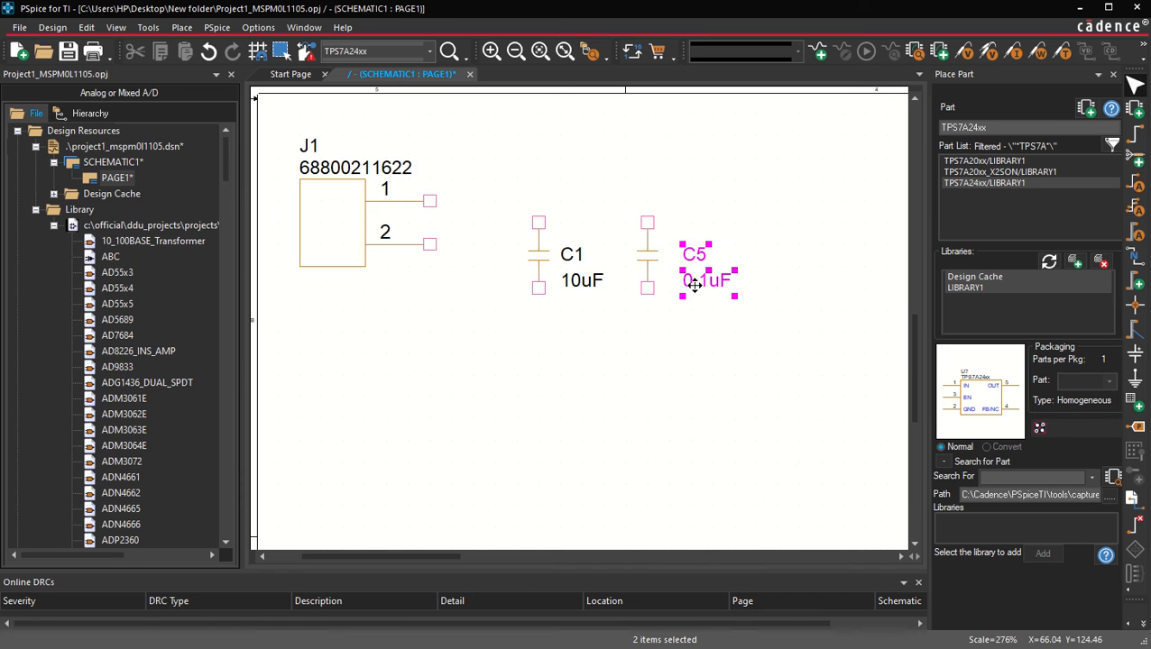
pyautogui.moveTo(688, 290); pyautogui.dragTo(628, 261)
pyautogui.click(624, 378)
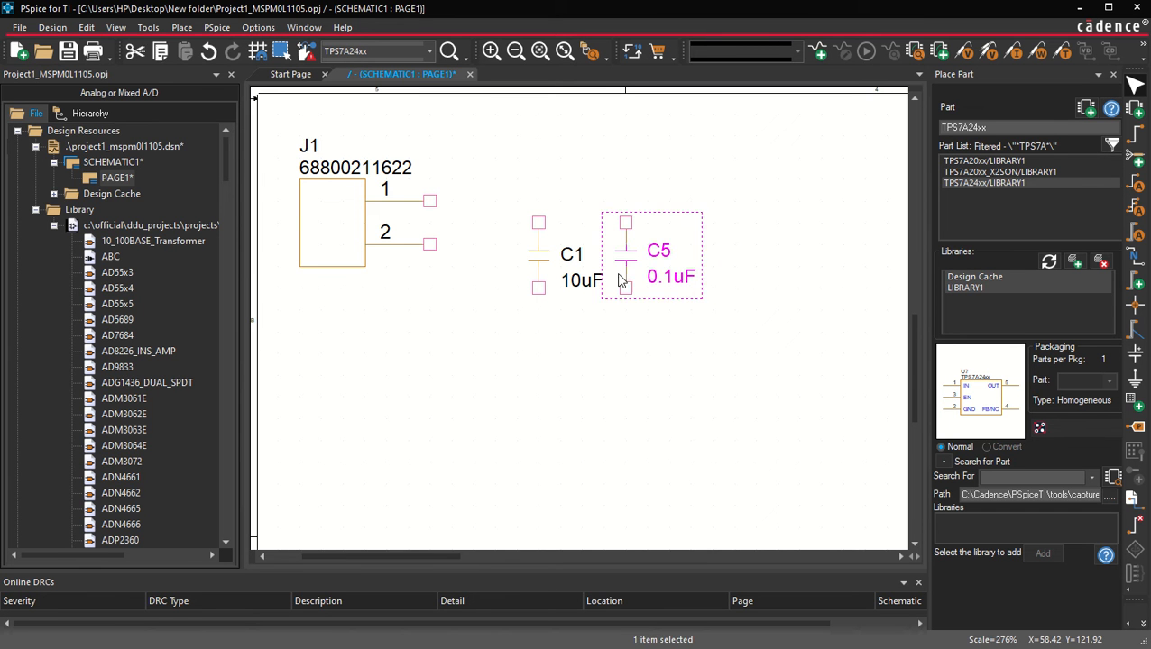
pyautogui.click(607, 357)
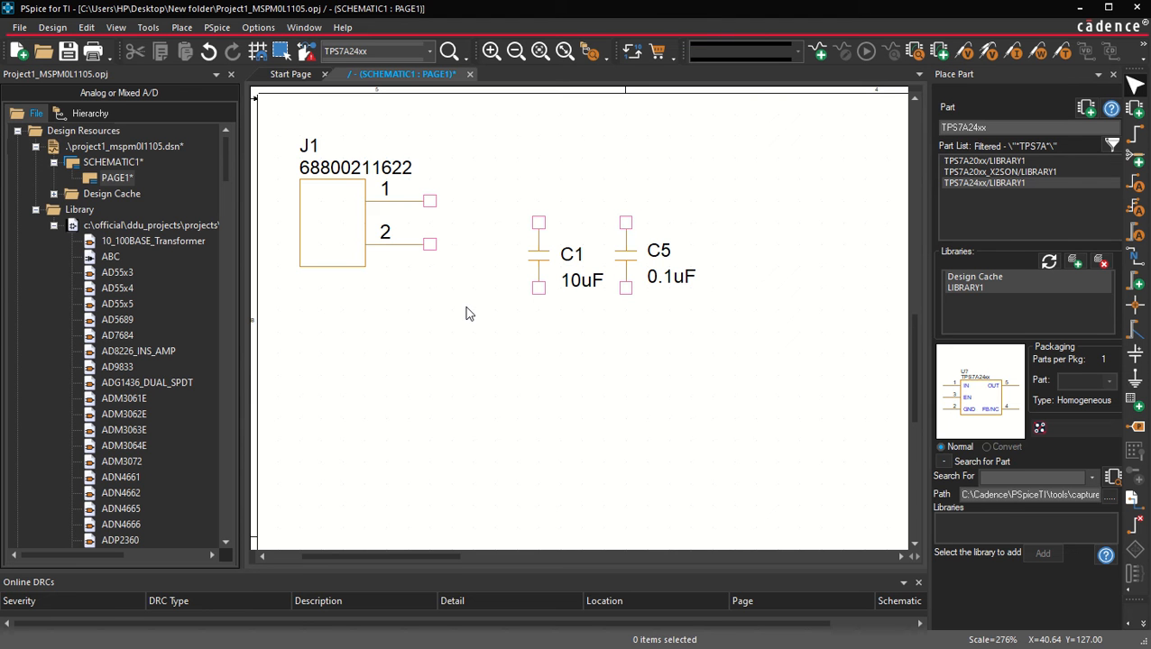
# Place a GND symbol from the CAPSYM library directly below capacitor C1.
pyautogui.scroll(3, 467, 313)
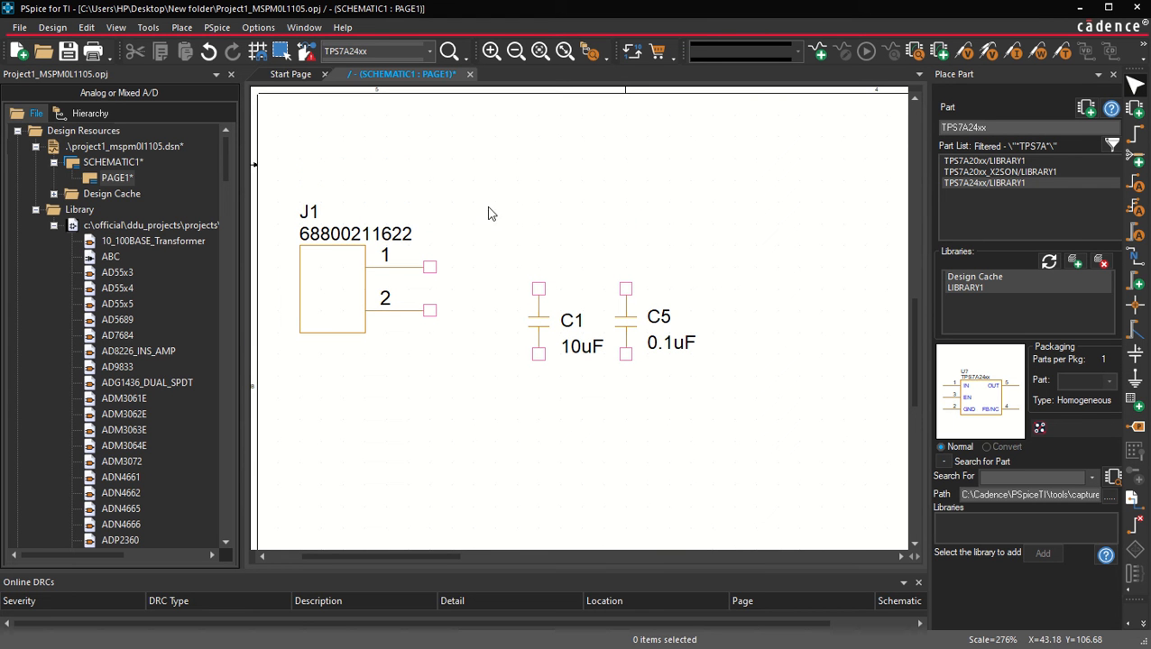
pyautogui.click(183, 28)
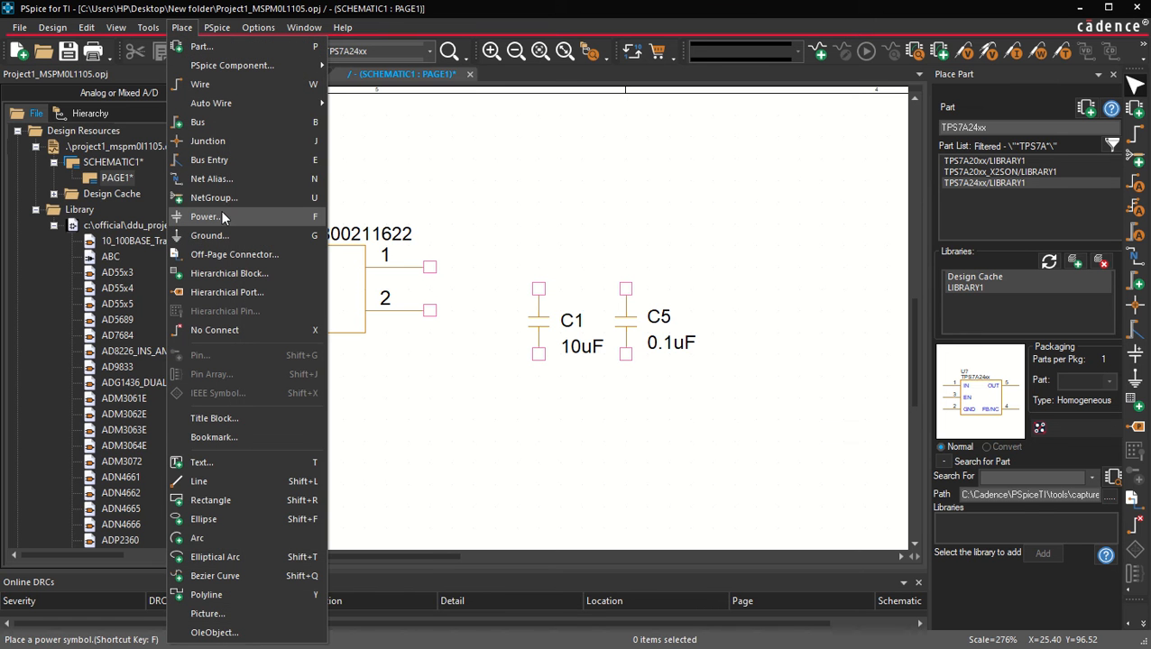
pyautogui.click(206, 217)
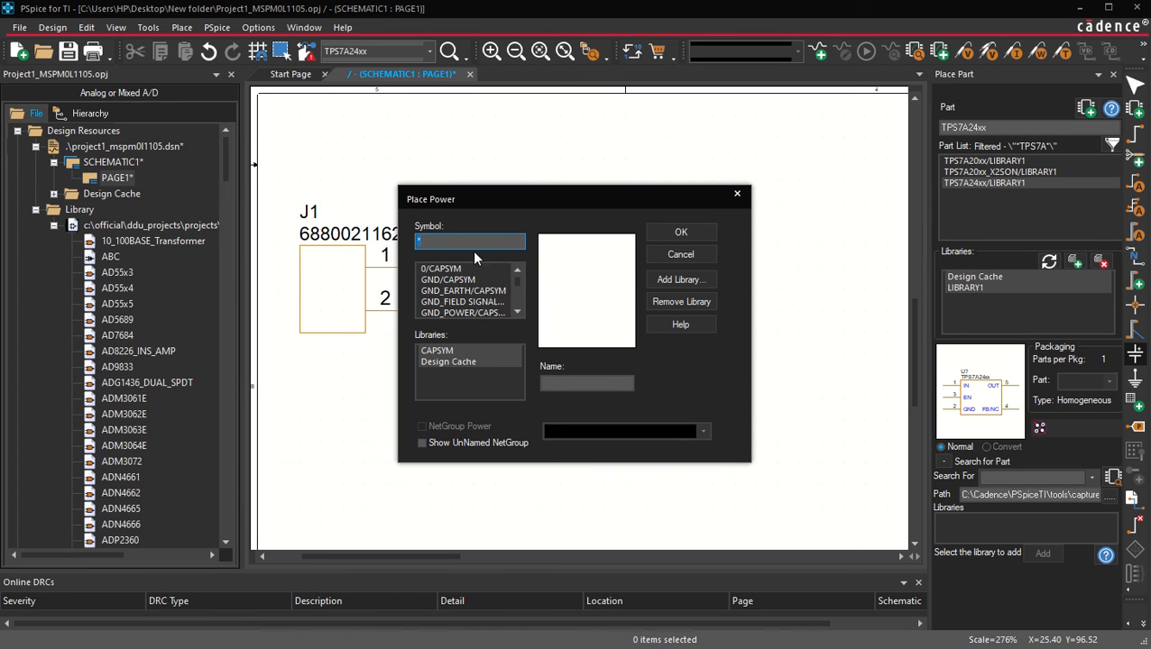
pyautogui.click(460, 280)
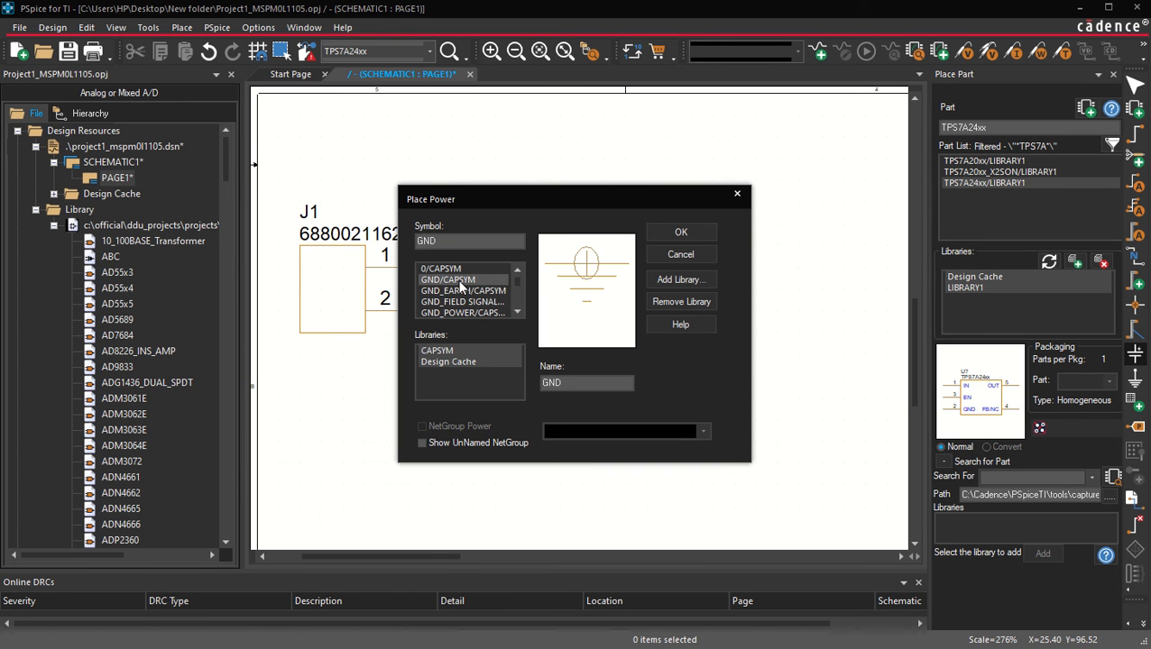
pyautogui.click(678, 233)
pyautogui.click(534, 456)
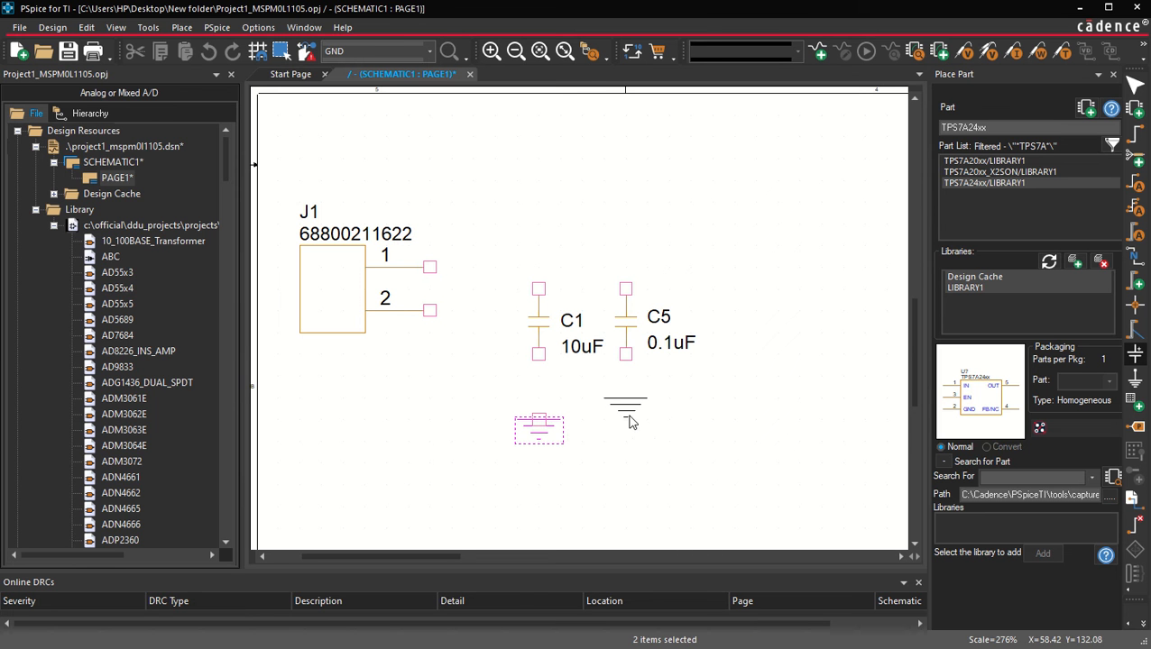
pyautogui.press('Escape')
# Place a VCC_BAR power symbol from the CAPSYM library above capacitor C1.
pyautogui.click(181, 27)
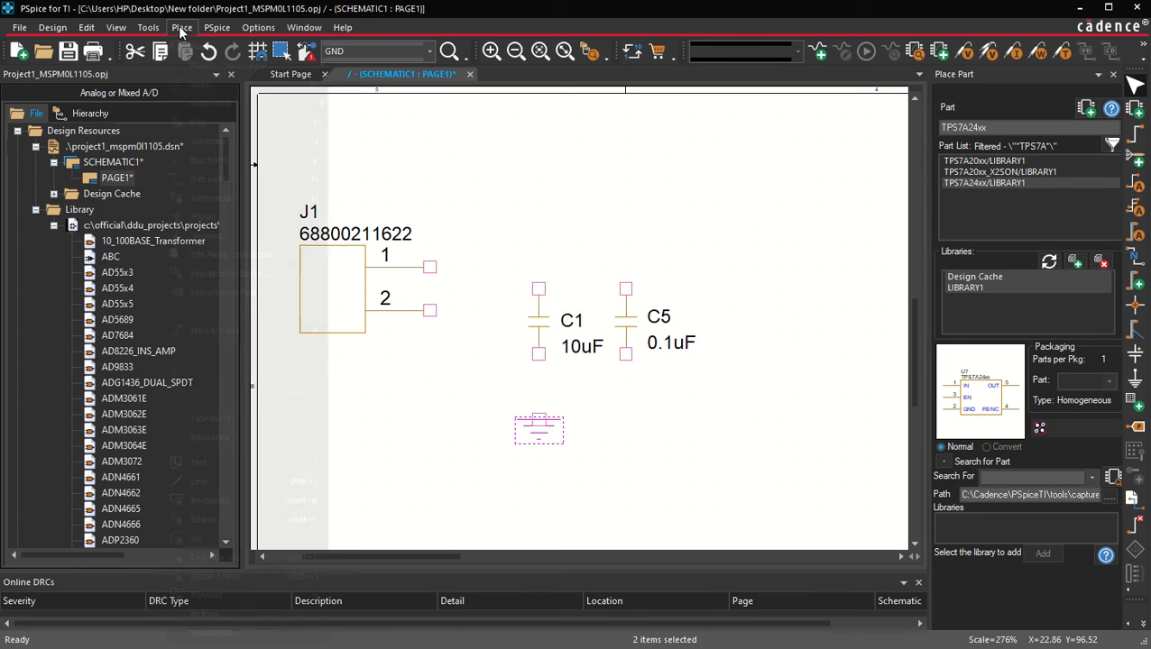
pyautogui.click(209, 51)
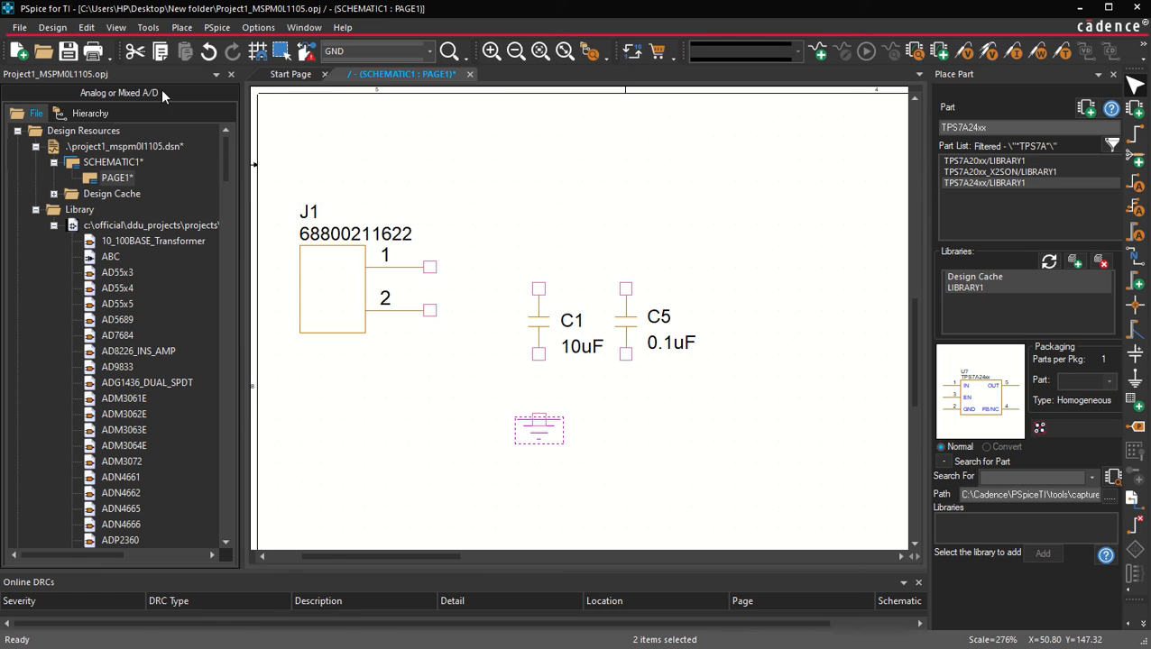
pyautogui.click(181, 27)
pyautogui.click(216, 218)
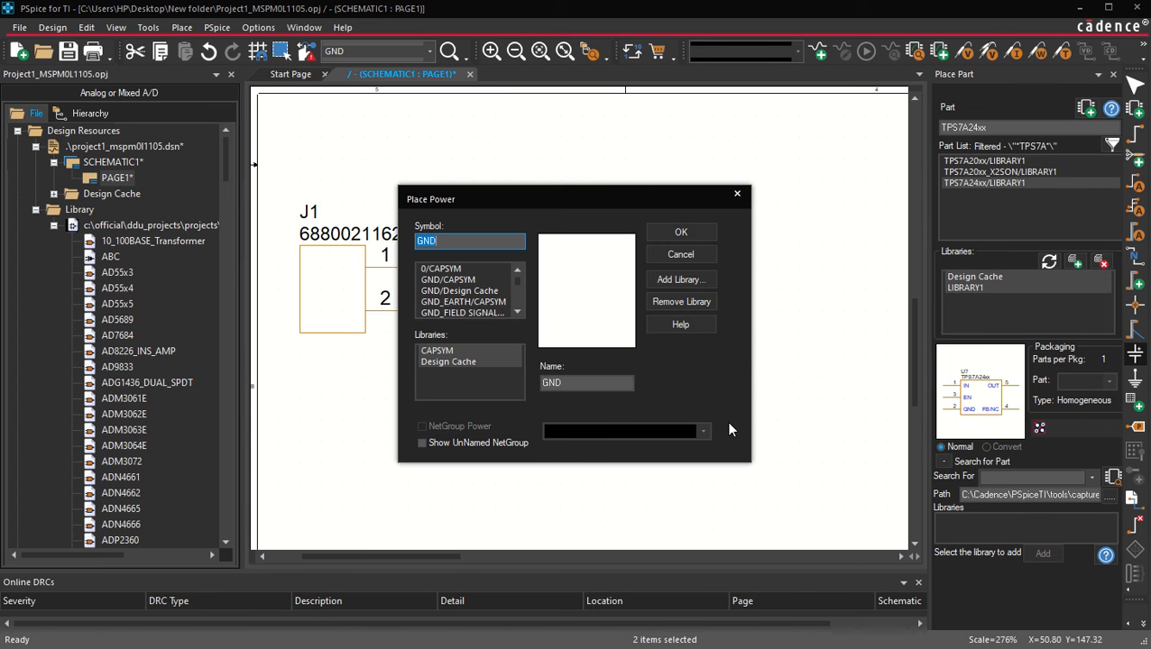
pyautogui.click(466, 292)
pyautogui.press('Down')
pyautogui.press('Down')
pyautogui.press('Down')
pyautogui.press('Down')
pyautogui.press('Down')
pyautogui.press('Down')
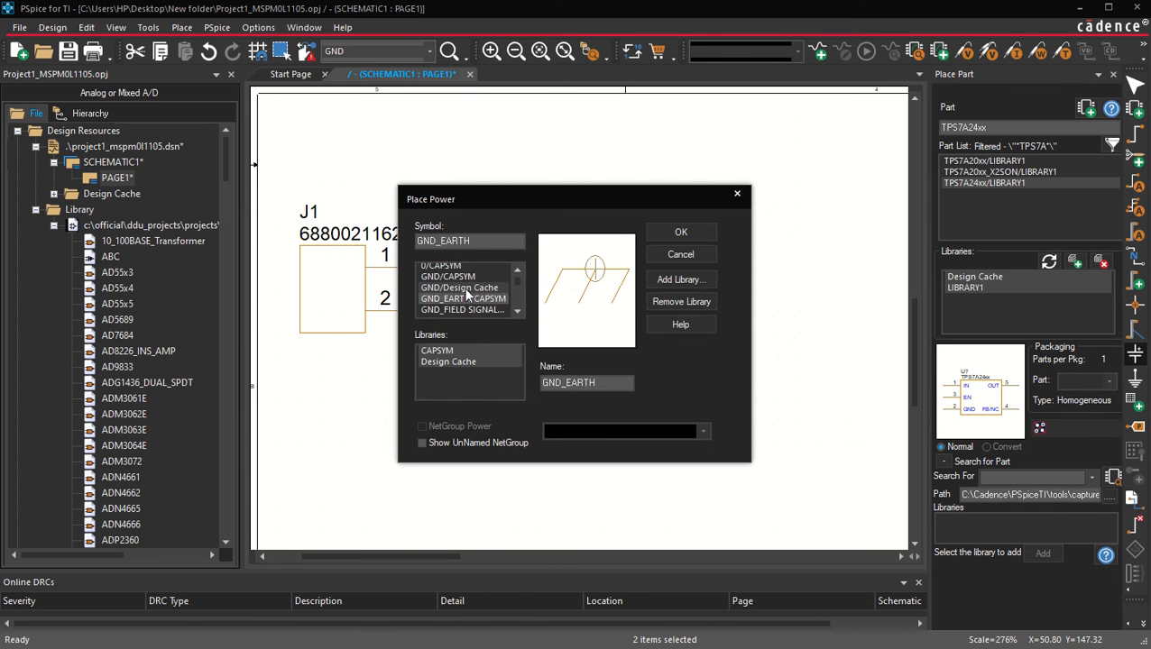
pyautogui.press('Down')
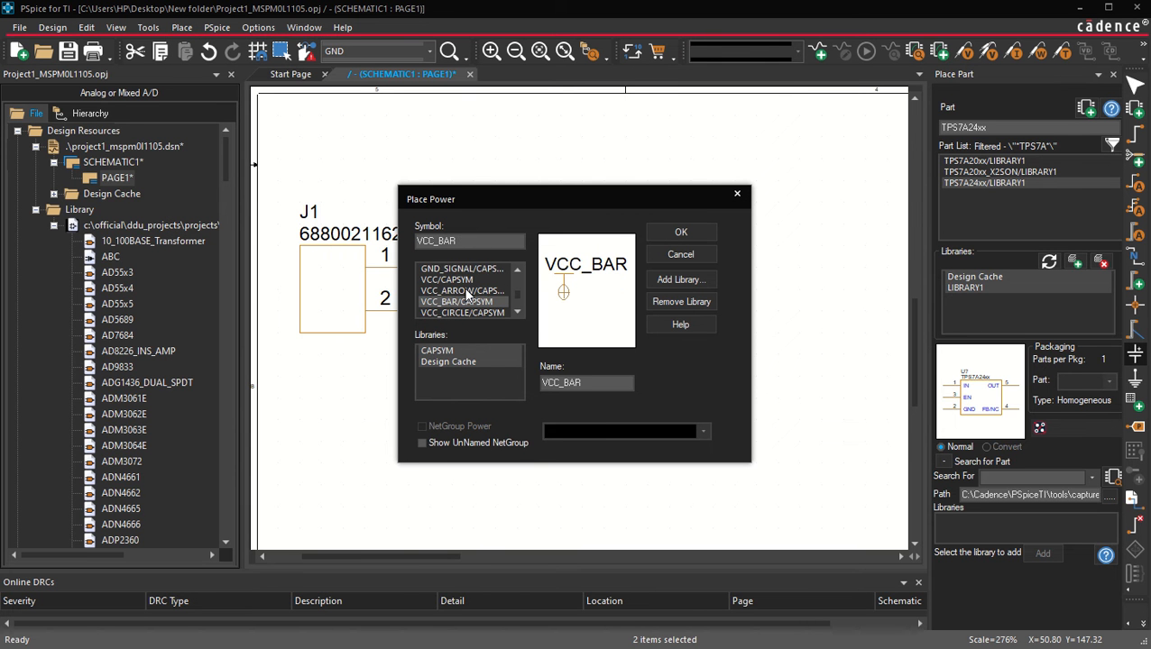
pyautogui.click(680, 233)
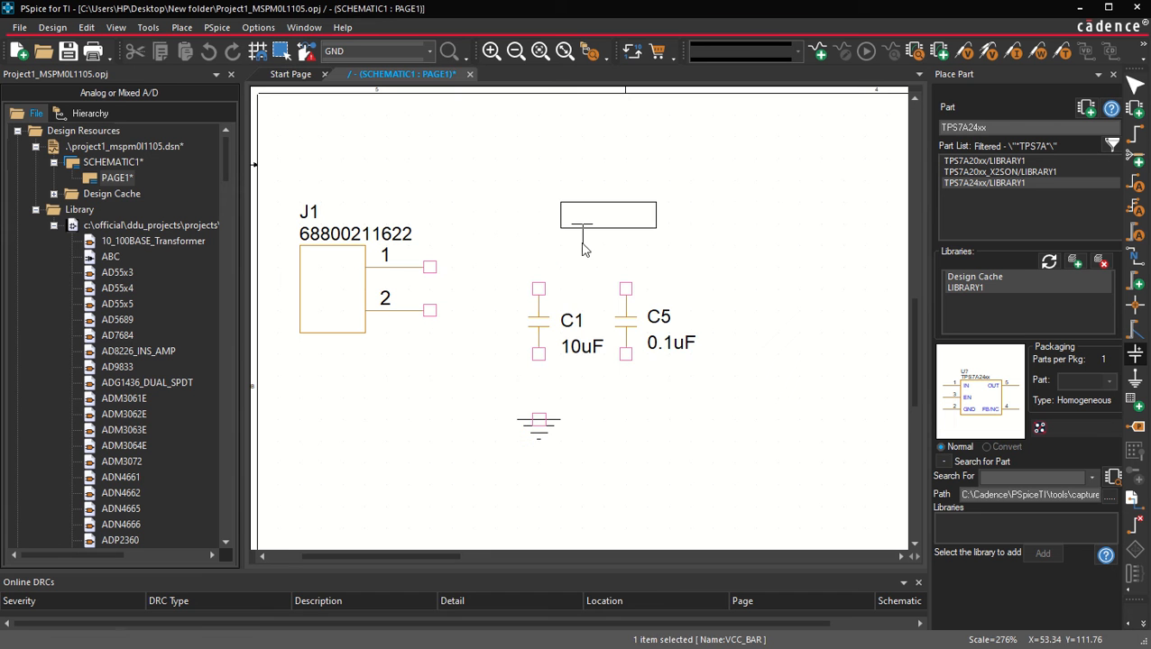
pyautogui.click(522, 222)
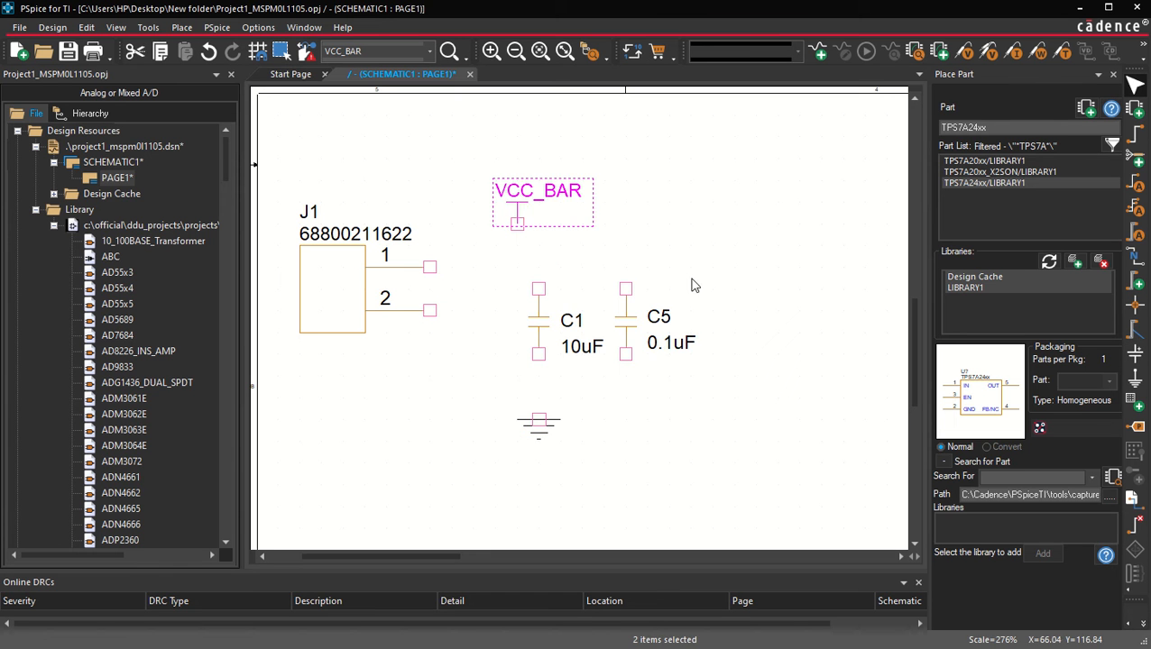
# Rename the VCC_BAR power symbol to VCC and align it vertically above capacitor C1.
pyautogui.doubleClick(532, 193)
pyautogui.write('VCC')
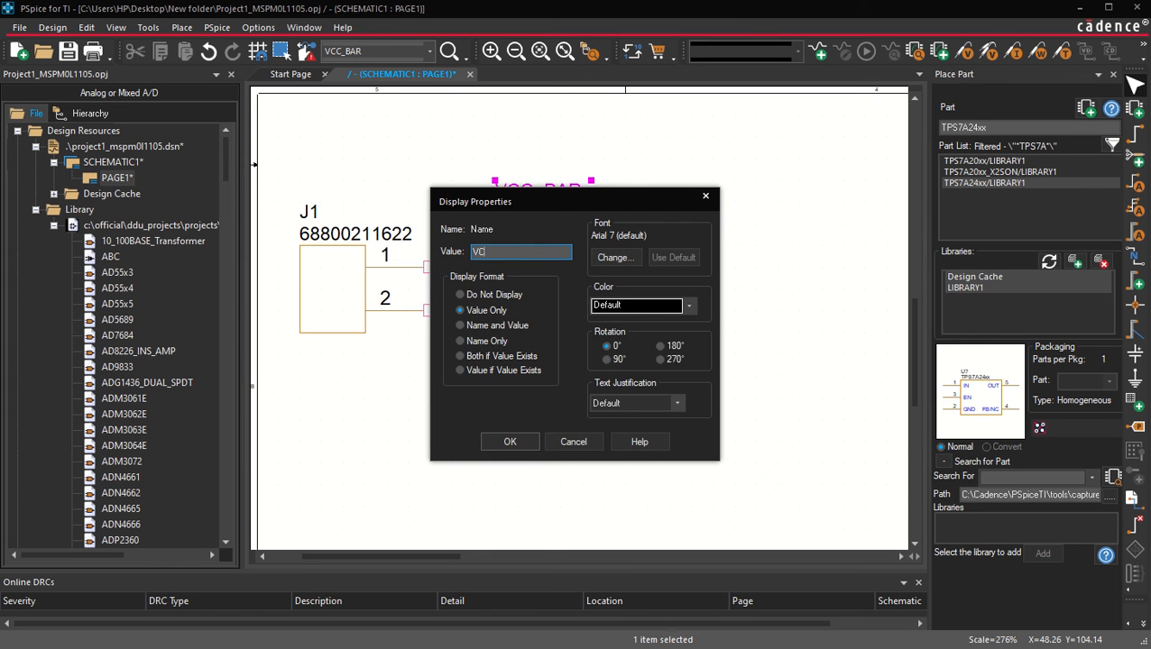
pyautogui.press('Return')
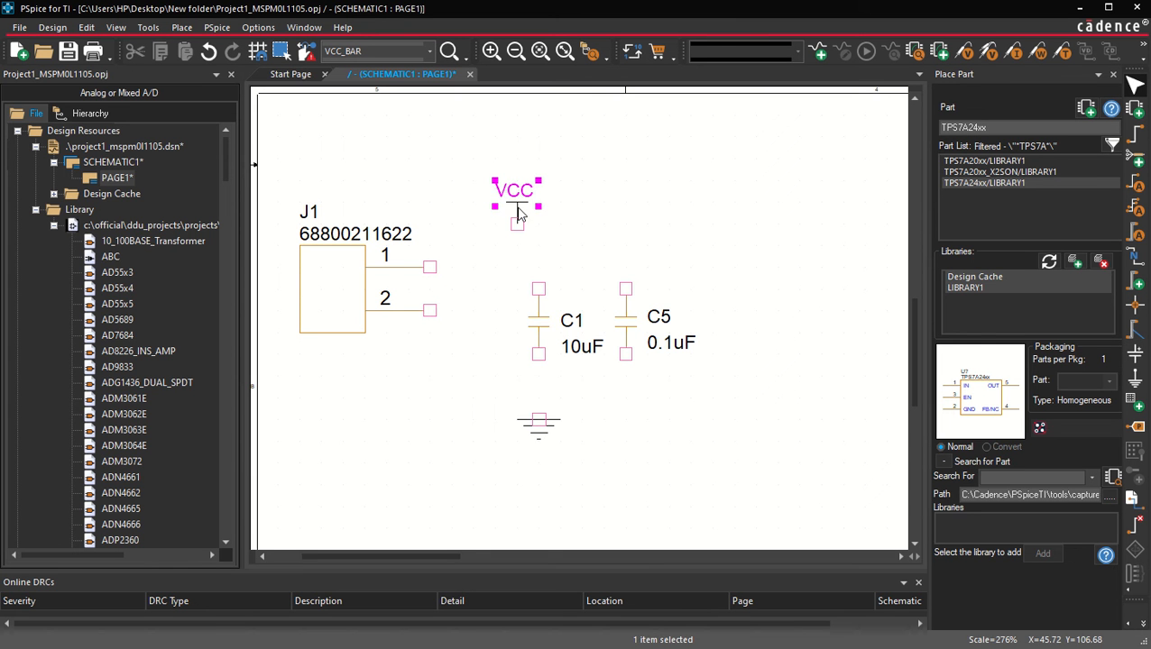
pyautogui.moveTo(516, 219); pyautogui.dragTo(537, 209)
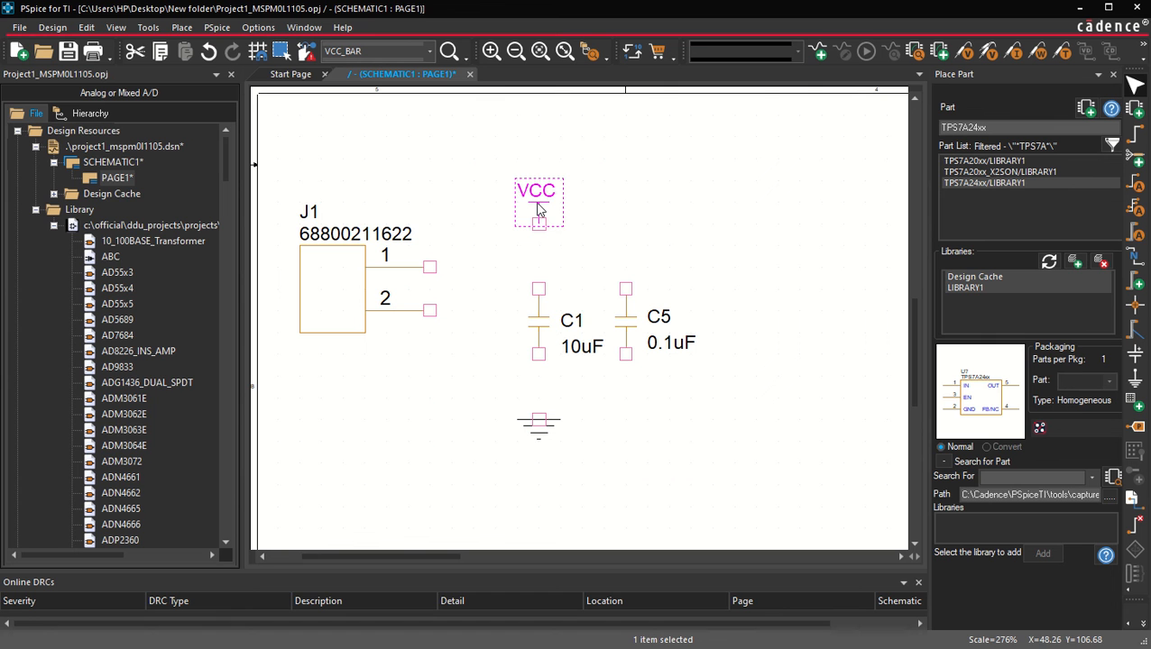
pyautogui.click(478, 234)
pyautogui.press('w')
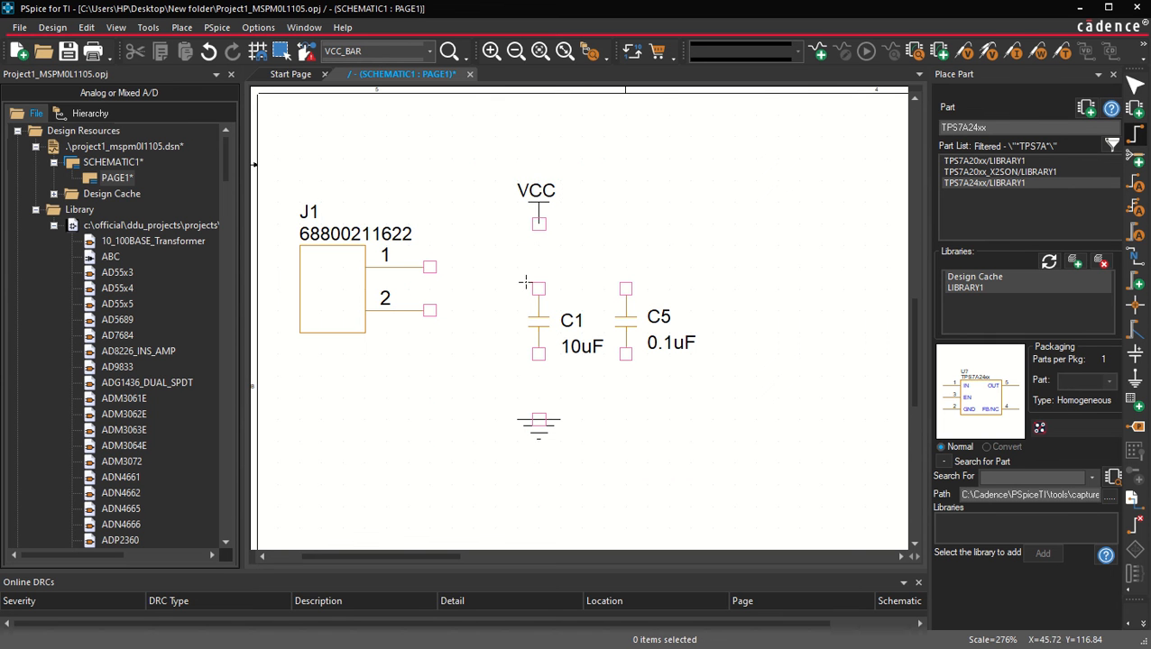
pyautogui.press('Escape')
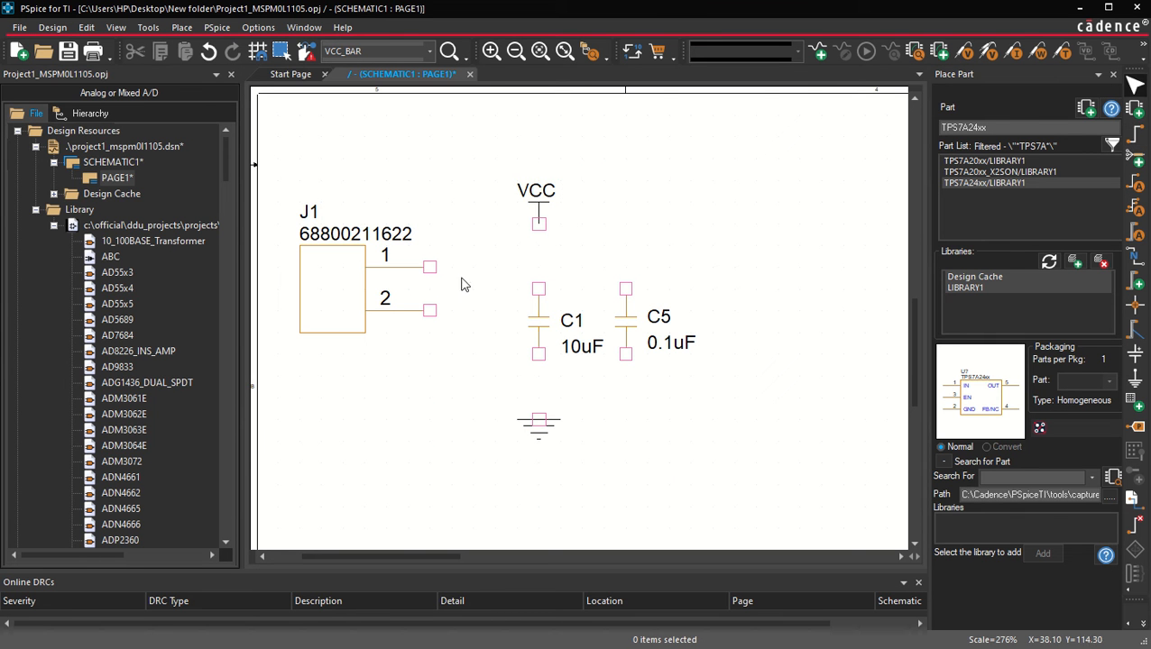
pyautogui.press('w')
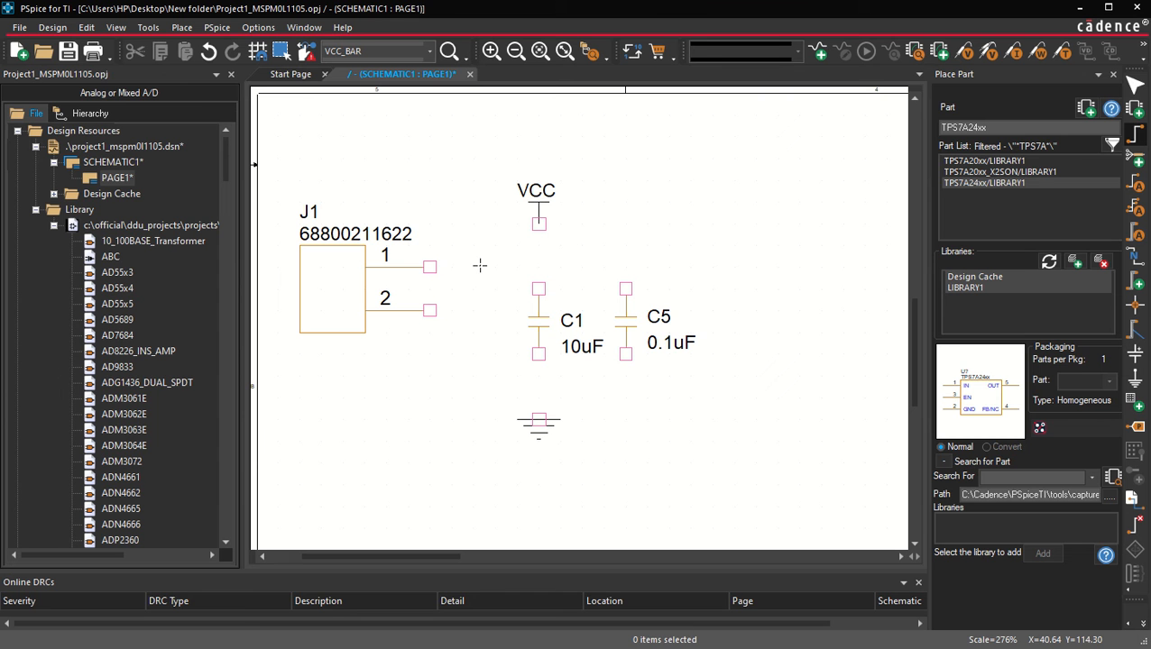
pyautogui.press('Escape')
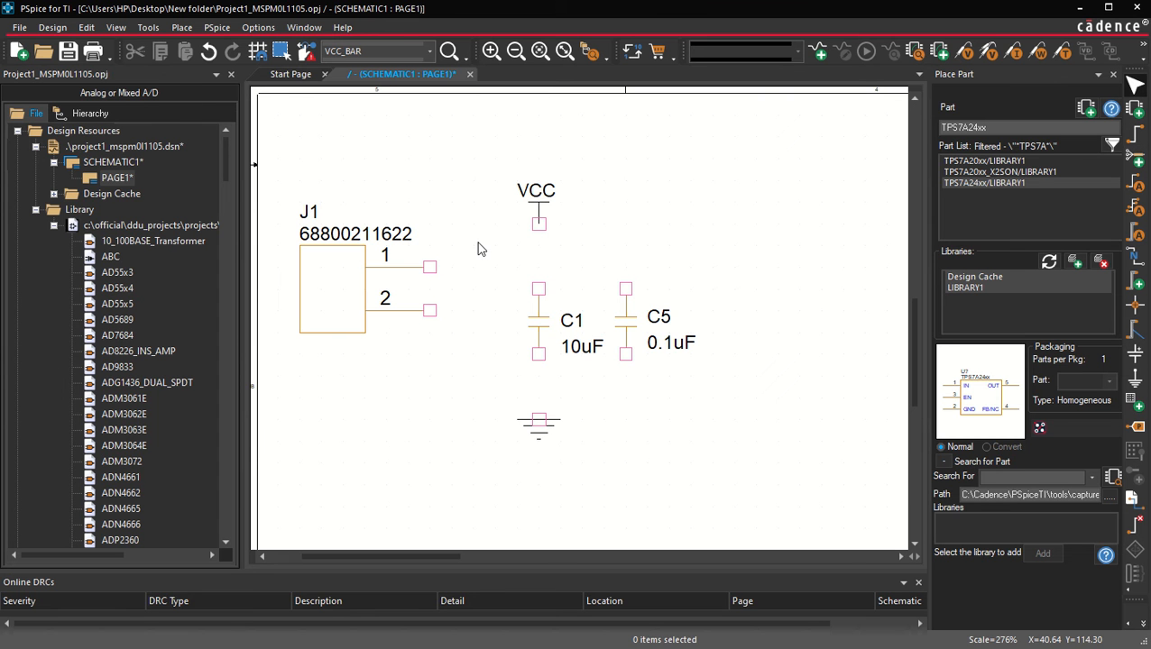
# Wire J1 pin 1 to the upper pins of capacitors C1 and C5.
pyautogui.click(182, 28)
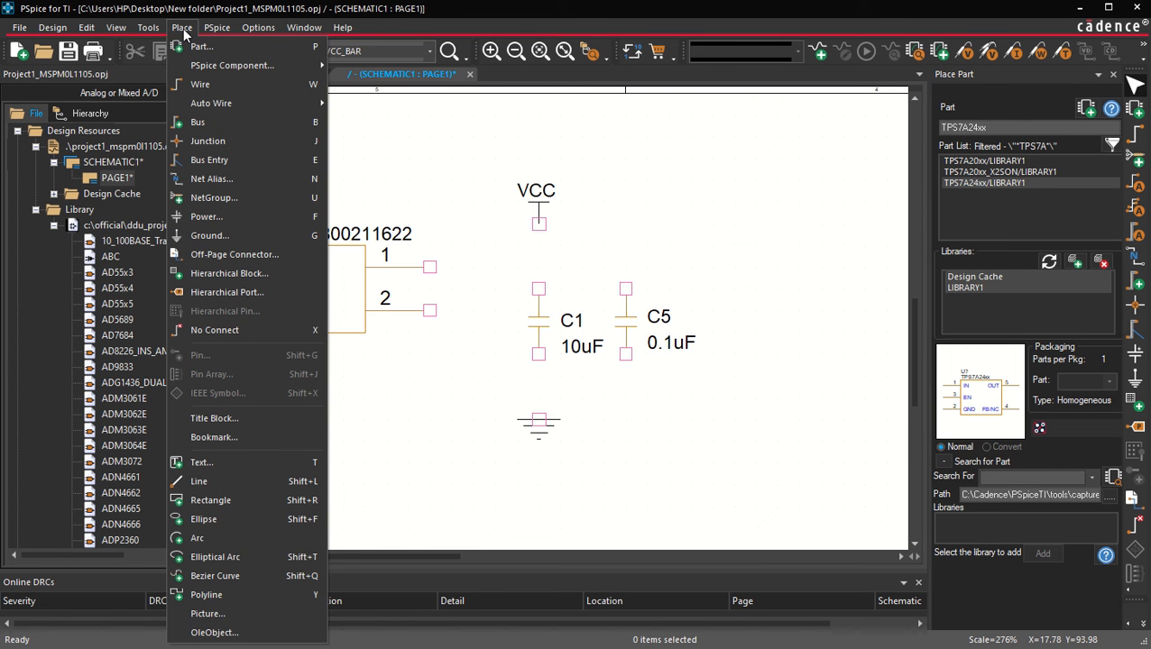
pyautogui.click(212, 84)
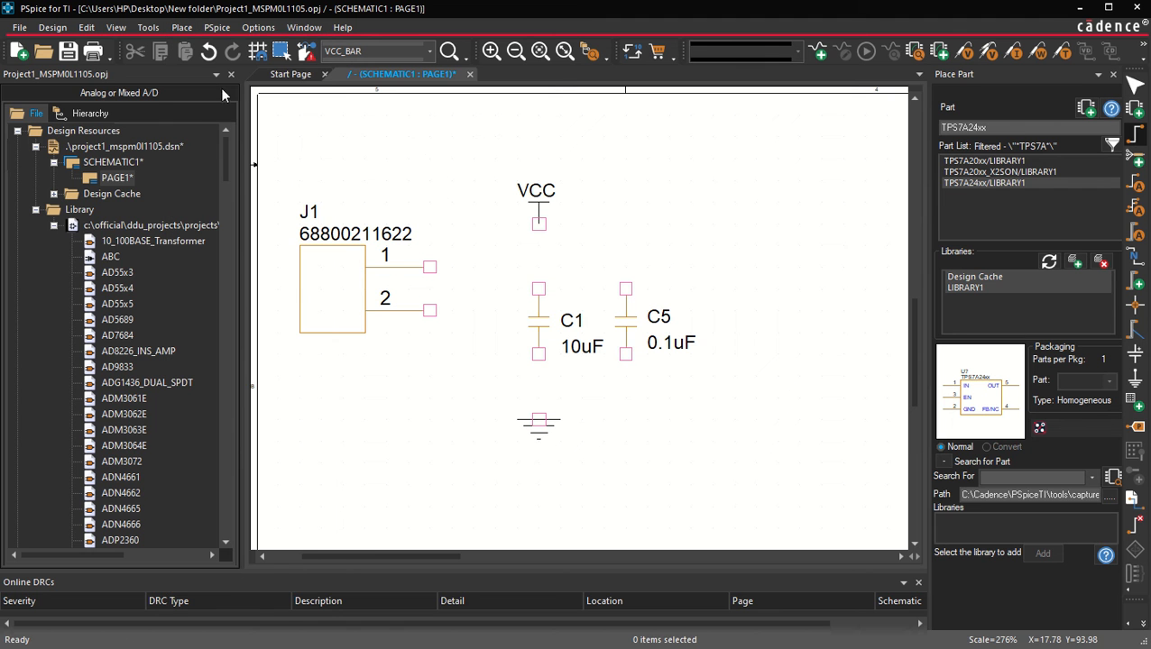
pyautogui.click(429, 267)
pyautogui.click(539, 288)
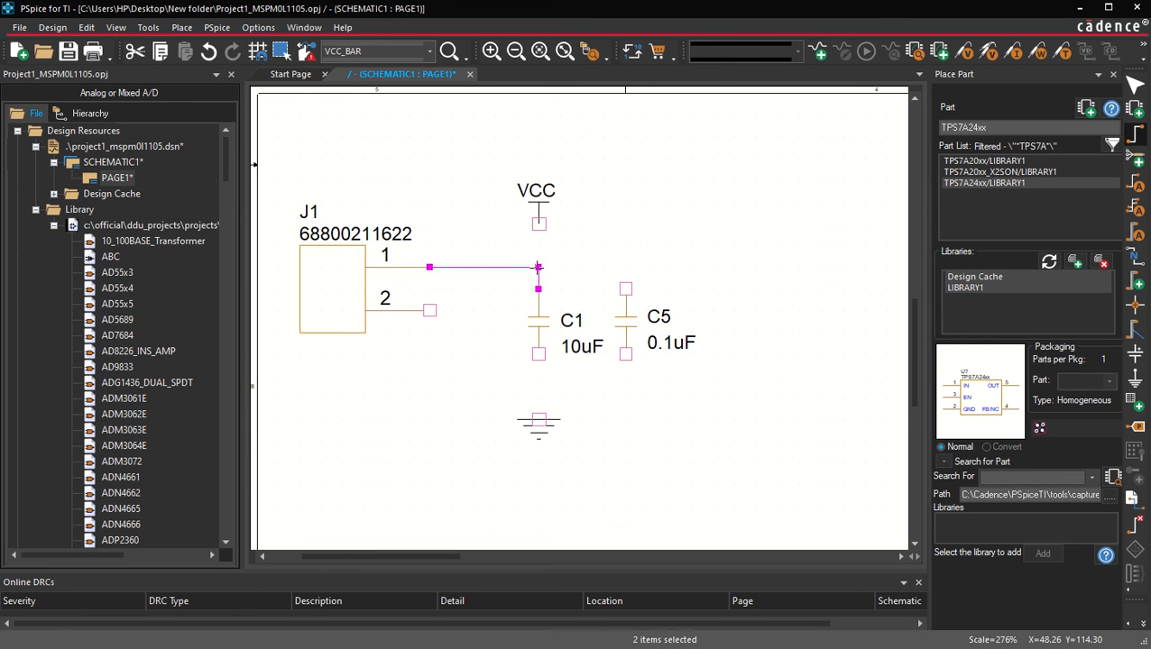
pyautogui.click(538, 267)
pyautogui.click(626, 289)
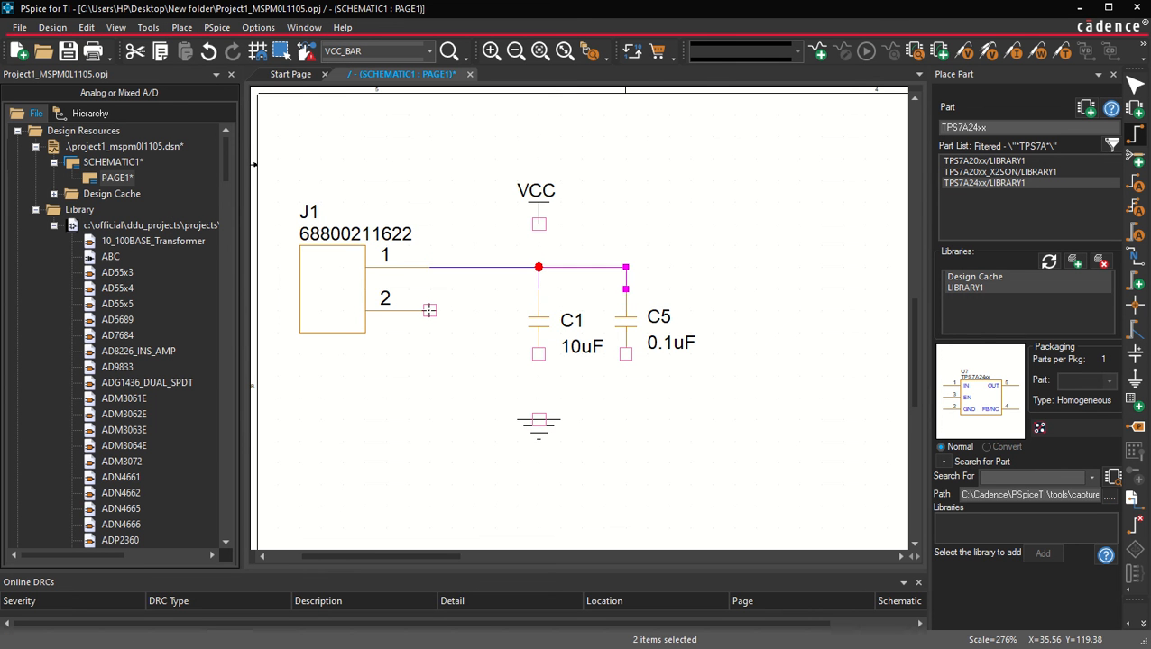
# Wire J1 pin 2 to the ground symbol and to the lower pins of capacitors C1 and C5.
pyautogui.click(429, 310)
pyautogui.click(452, 388)
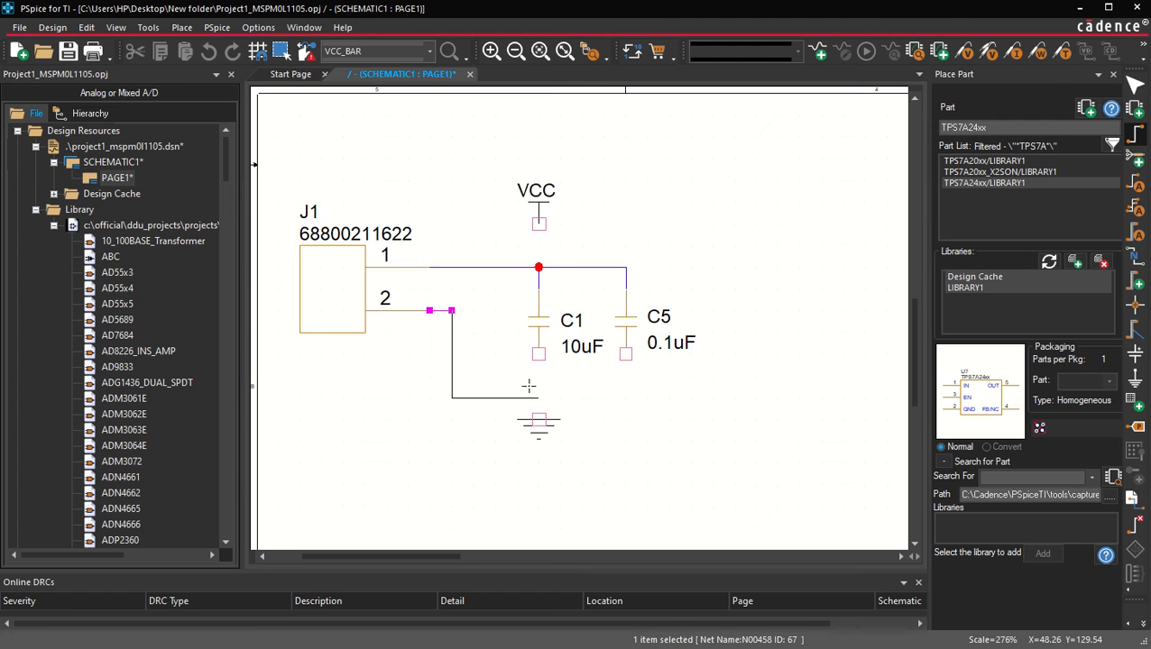
pyautogui.click(539, 375)
pyautogui.click(538, 418)
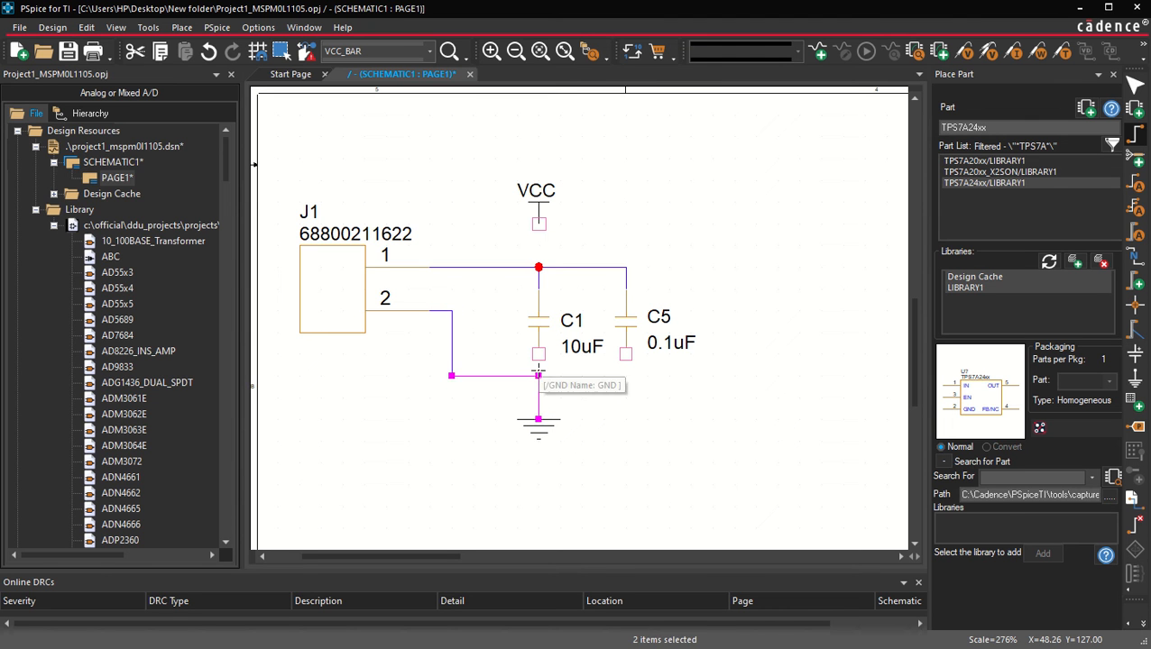
pyautogui.click(538, 374)
pyautogui.click(539, 355)
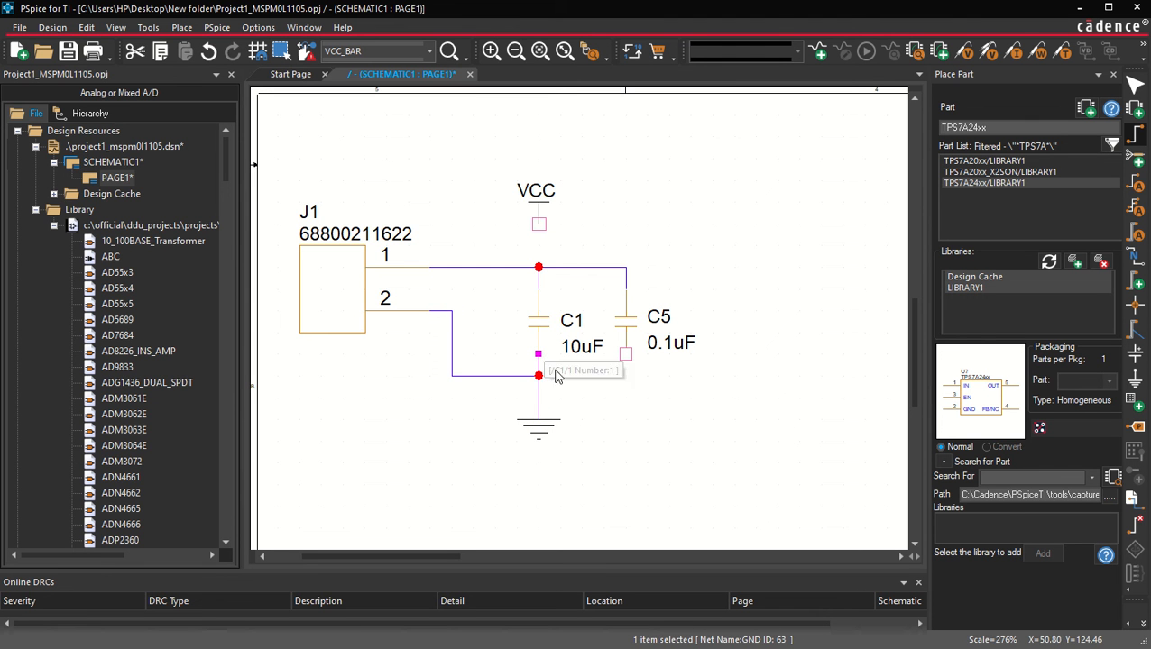
pyautogui.click(626, 356)
pyautogui.click(538, 375)
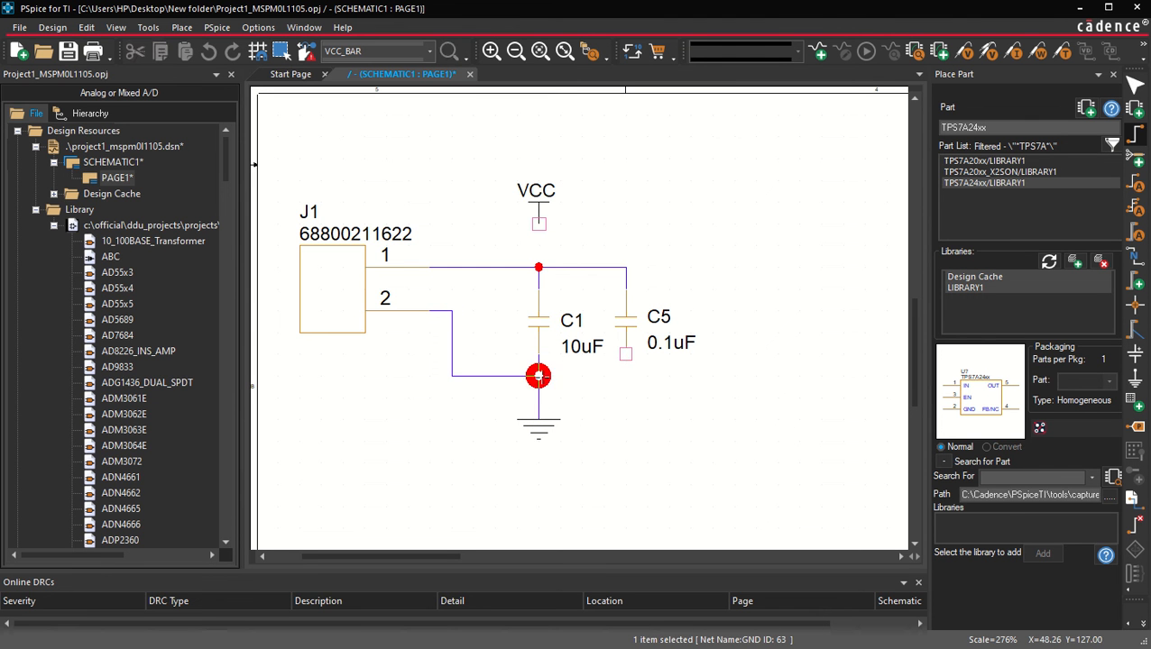
# Wire the VCC symbol down to the junction above C1 on the J1 pin 1 net.
pyautogui.click(538, 224)
pyautogui.click(538, 266)
pyautogui.press('Escape')
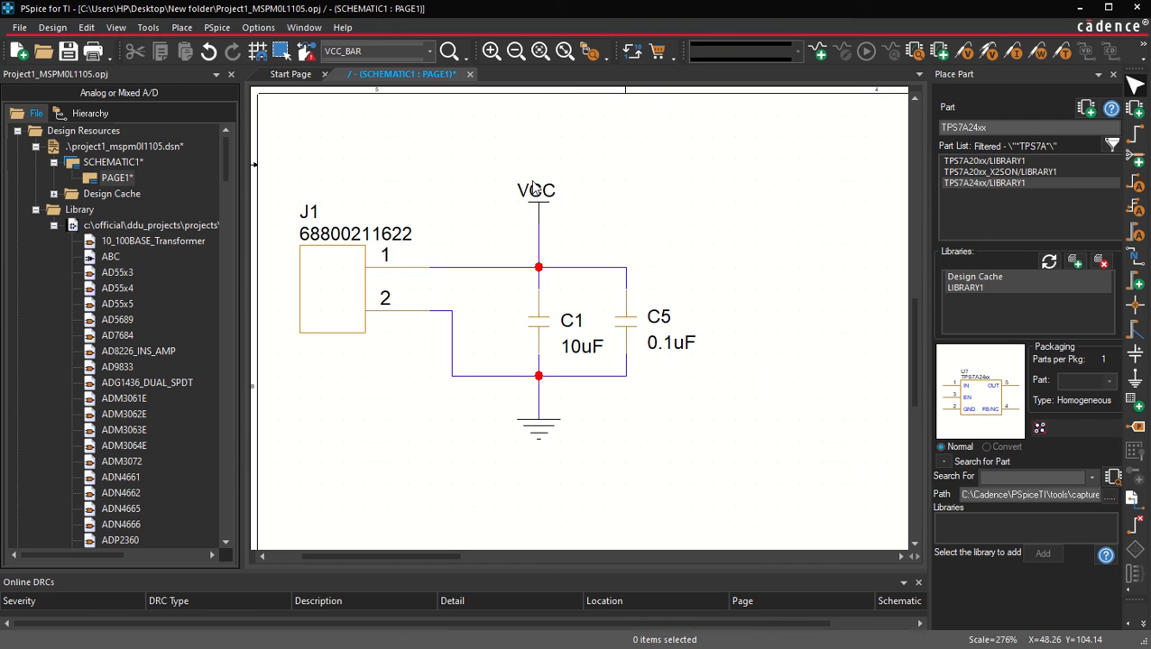
# Place the text "POWER SUPPLY INPUT" as a block title directly above connector J1.
pyautogui.keyDown('shift'); pyautogui.hscroll(-1, 483, 216); pyautogui.keyUp('shift')
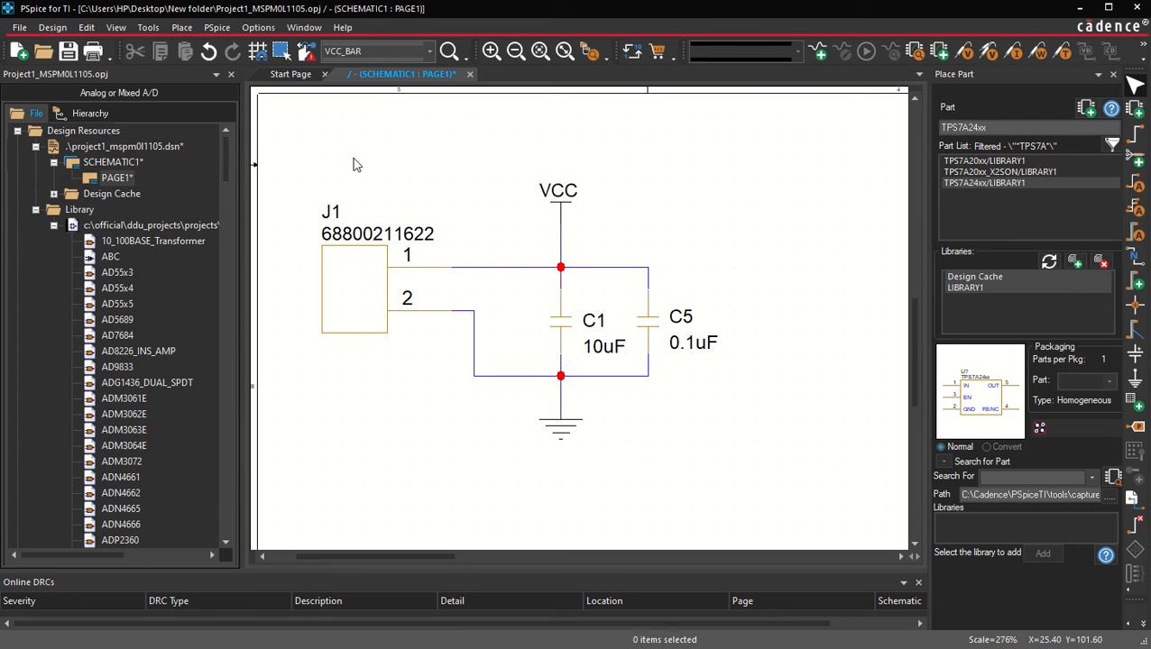
pyautogui.press('t')
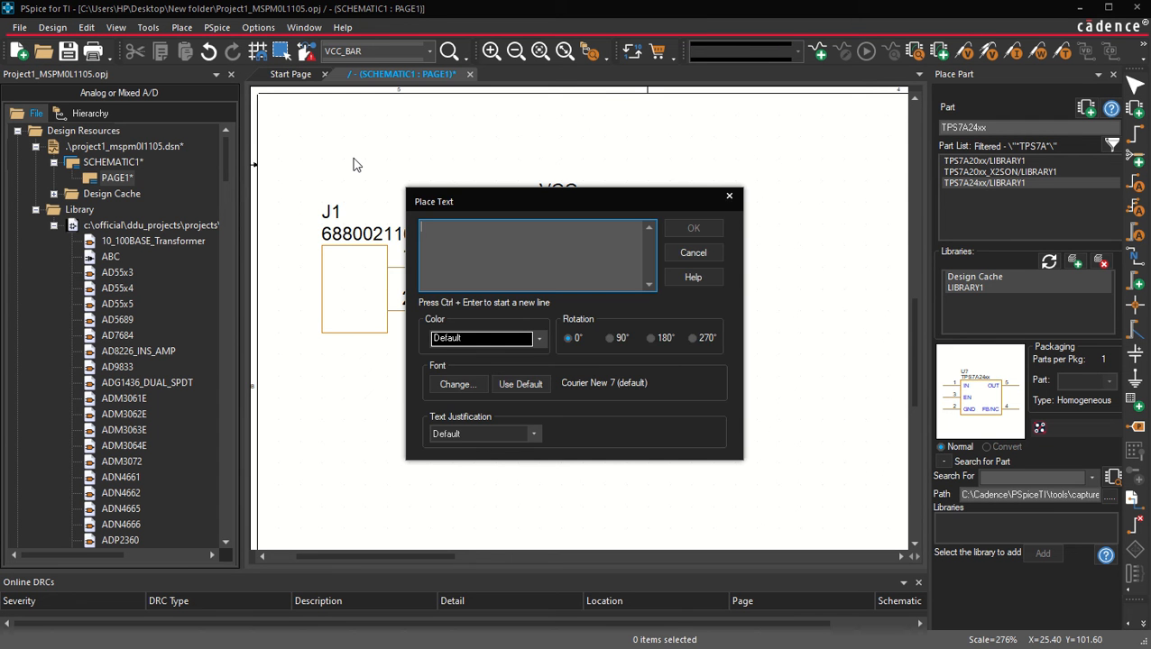
pyautogui.write('POWER SUPPLY INPUT')
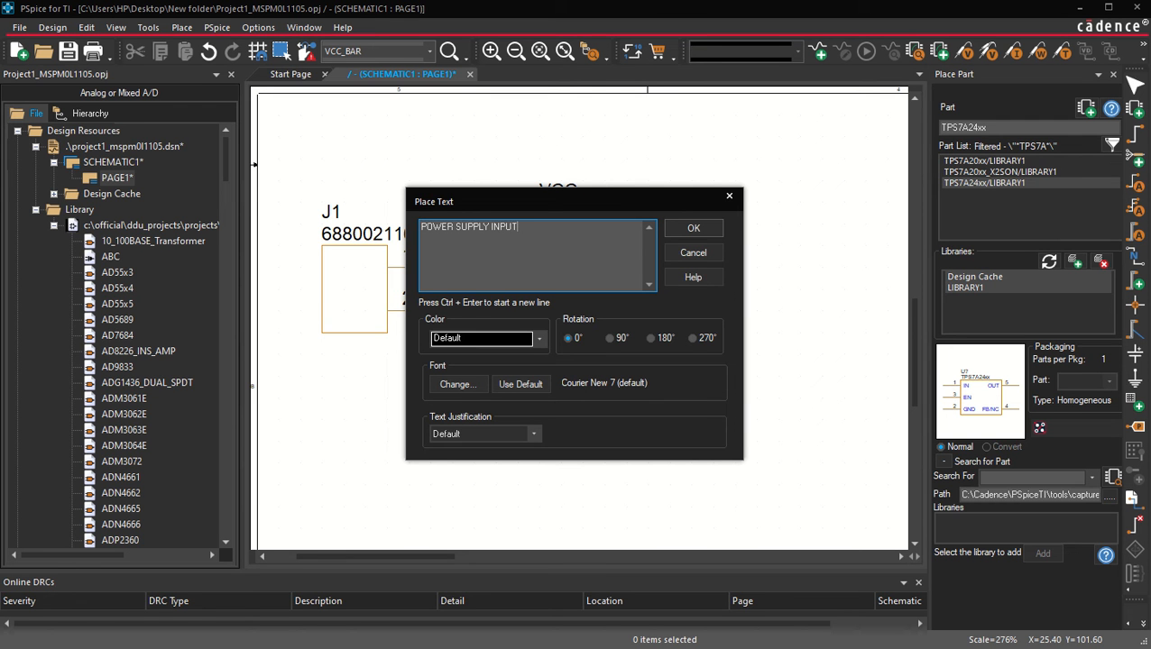
pyautogui.press('Return')
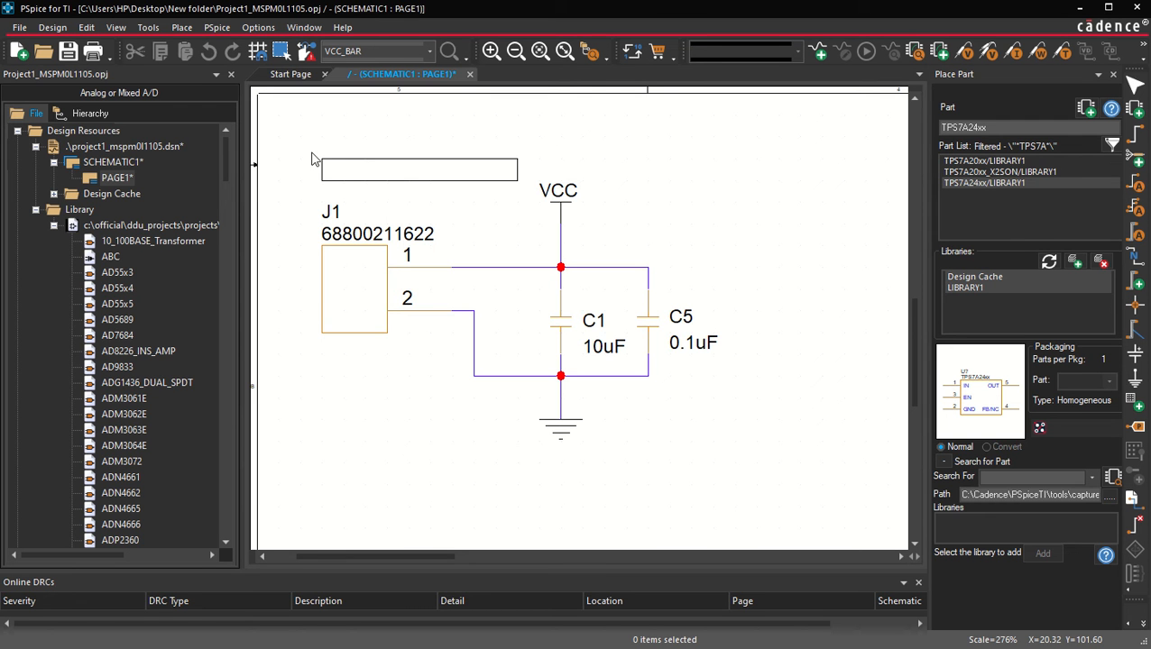
pyautogui.click(316, 180)
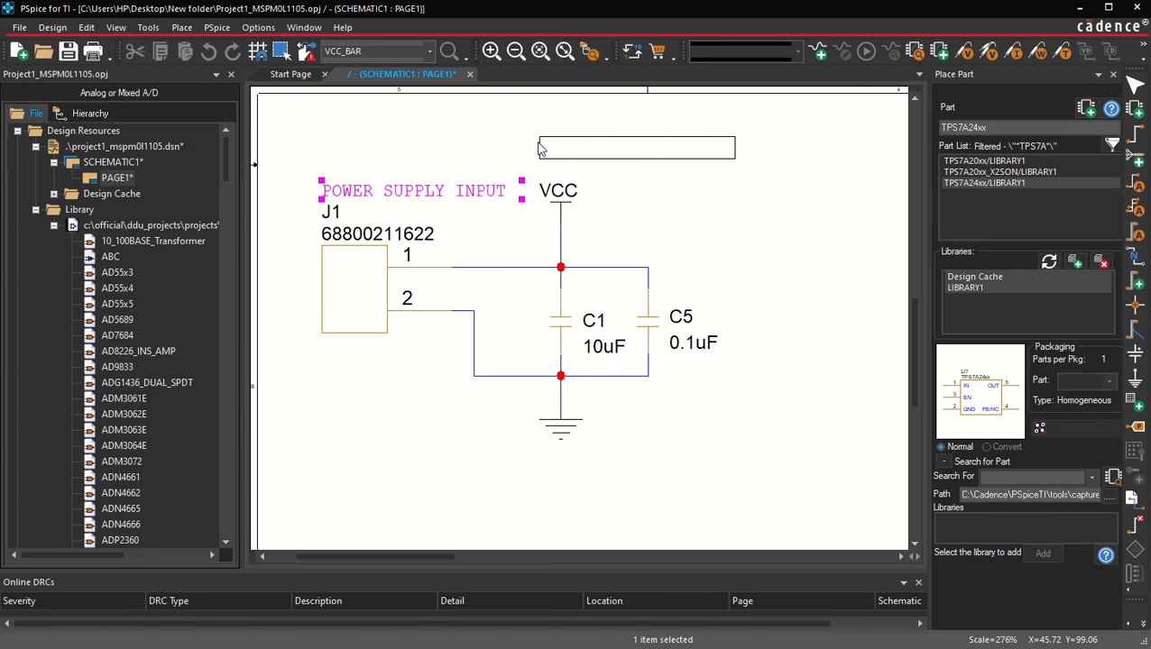
# Place another text label above the VCC symbol and change its wording to "5V".
pyautogui.click(535, 138)
pyautogui.press('Escape')
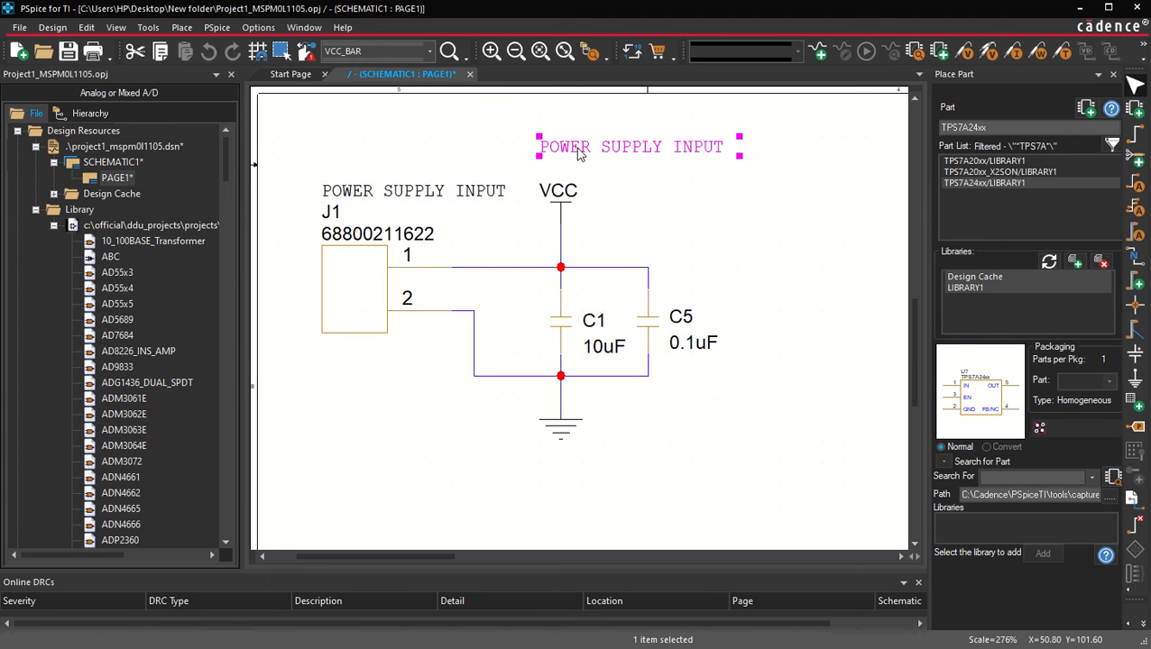
pyautogui.doubleClick(580, 151)
pyautogui.write('5V')
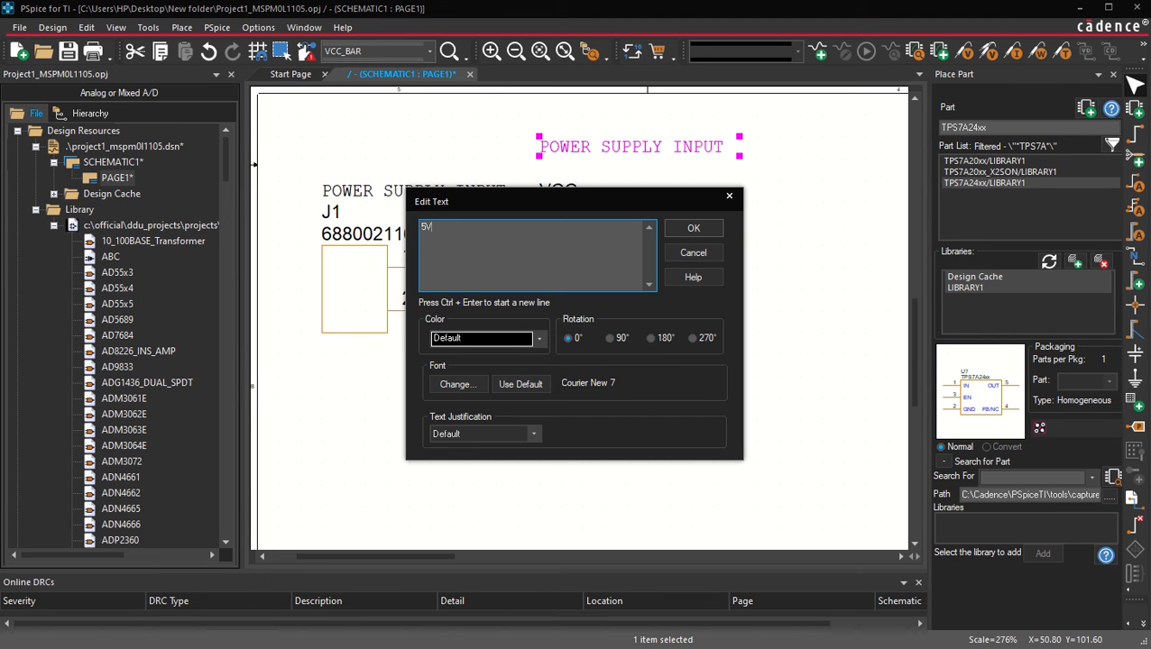
pyautogui.press('Return')
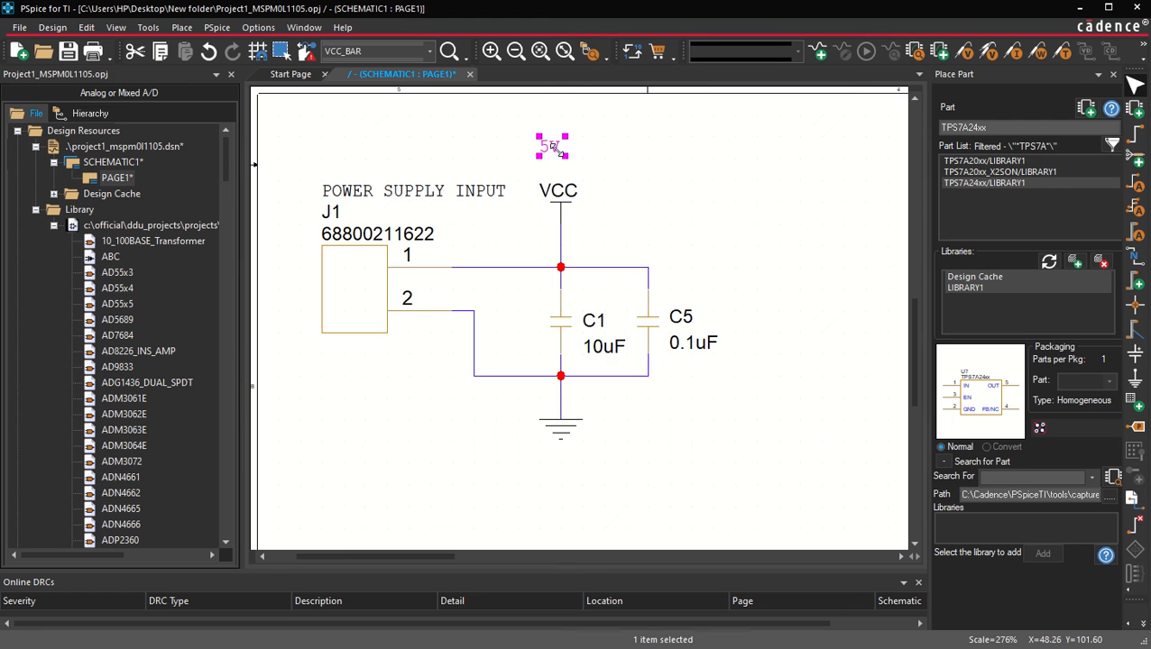
pyautogui.click(634, 159)
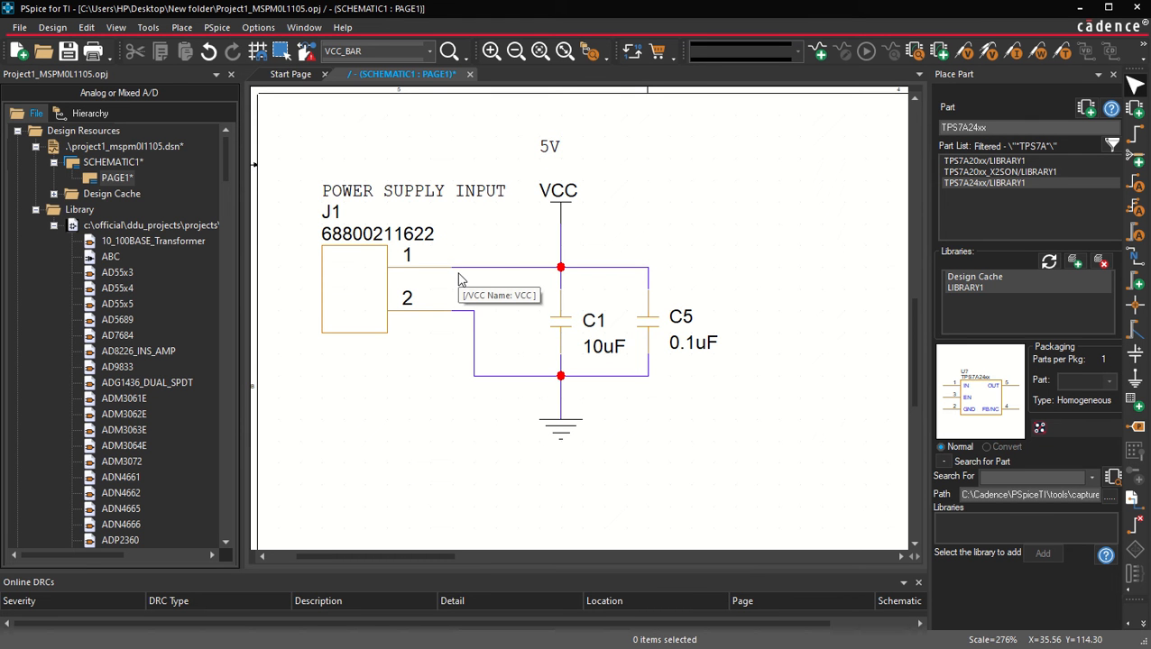
# Move the VCC power symbol down one grid step, closer to the junction above C1.
pyautogui.click(561, 227)
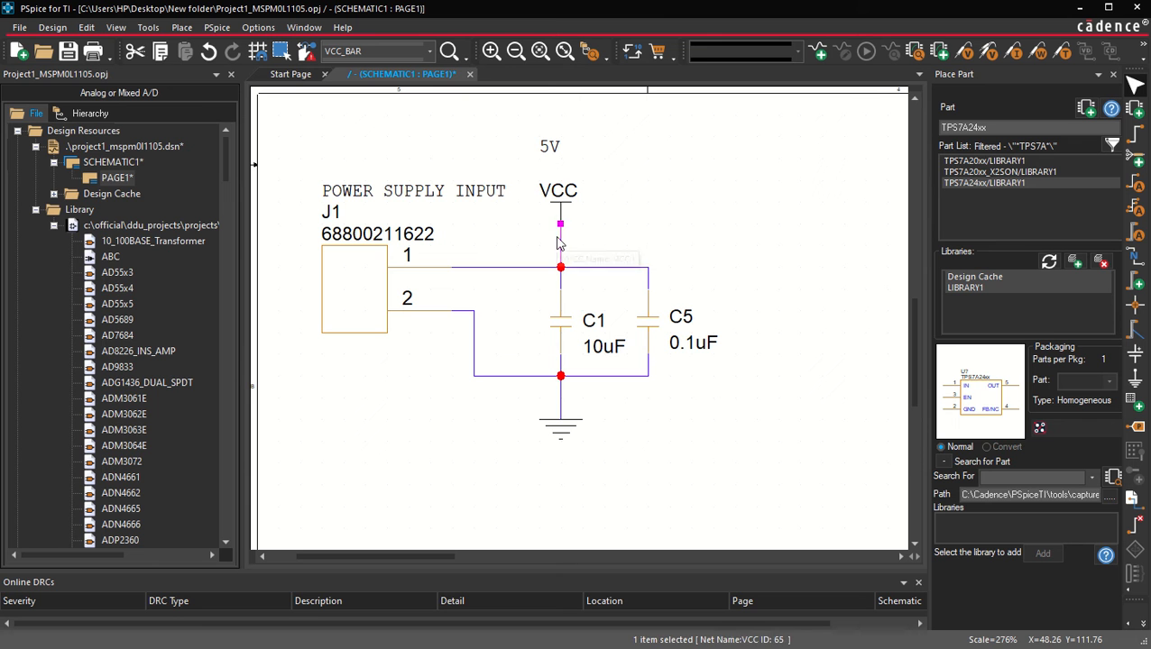
pyautogui.click(568, 213)
pyautogui.moveTo(568, 214); pyautogui.dragTo(569, 236)
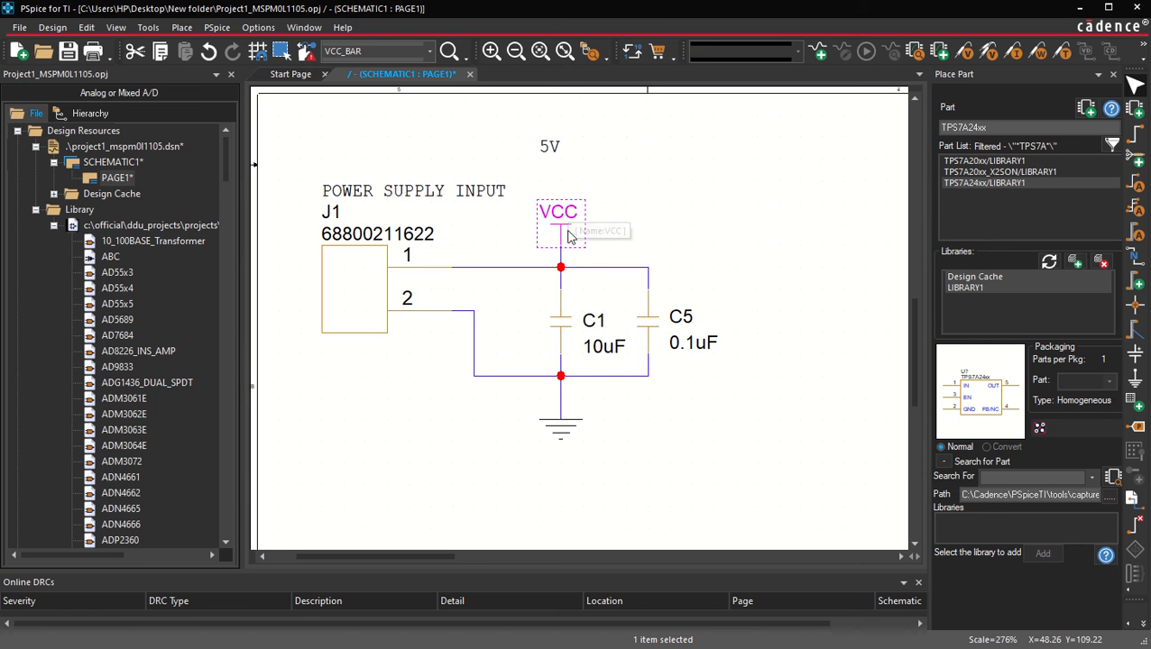
pyautogui.click(721, 220)
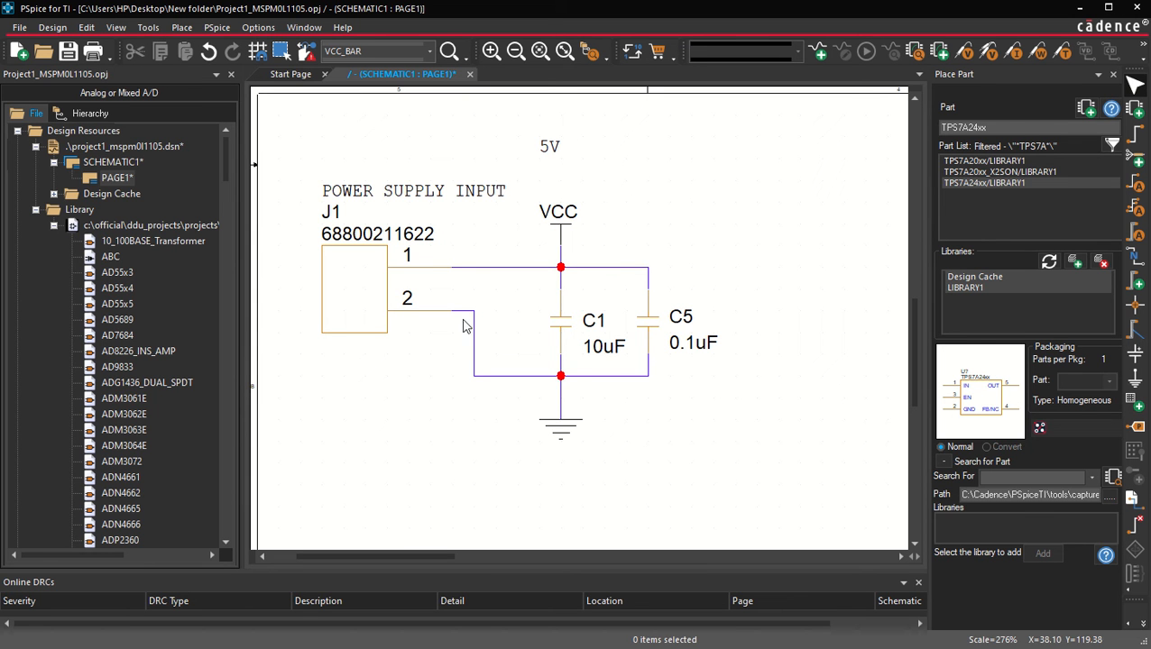
# Shift the vertical segment of the J1 pin 2 wire one grid step closer to capacitor C1.
pyautogui.click(478, 346)
pyautogui.moveTo(478, 347); pyautogui.dragTo(498, 342)
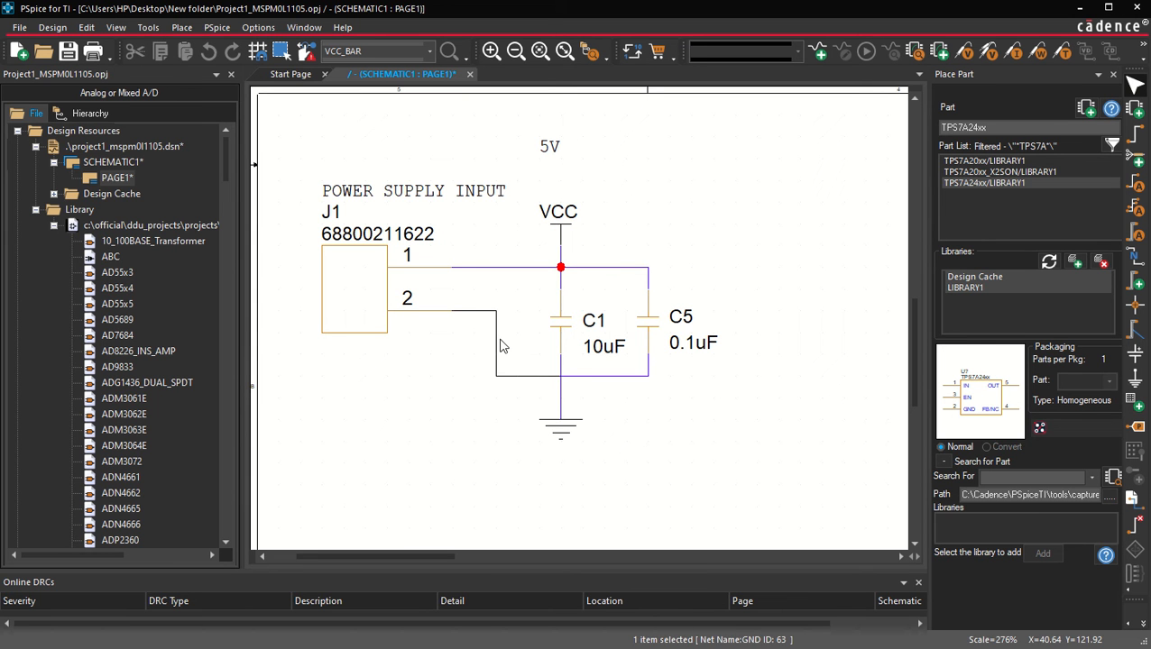
pyautogui.click(392, 357)
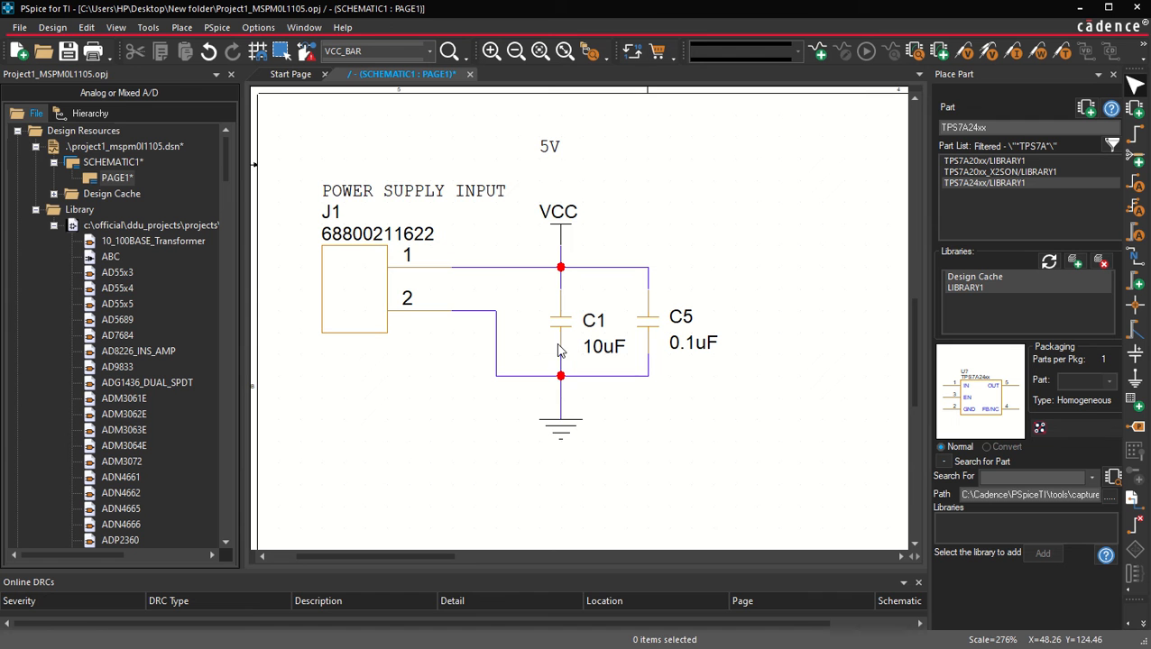
pyautogui.click(577, 240)
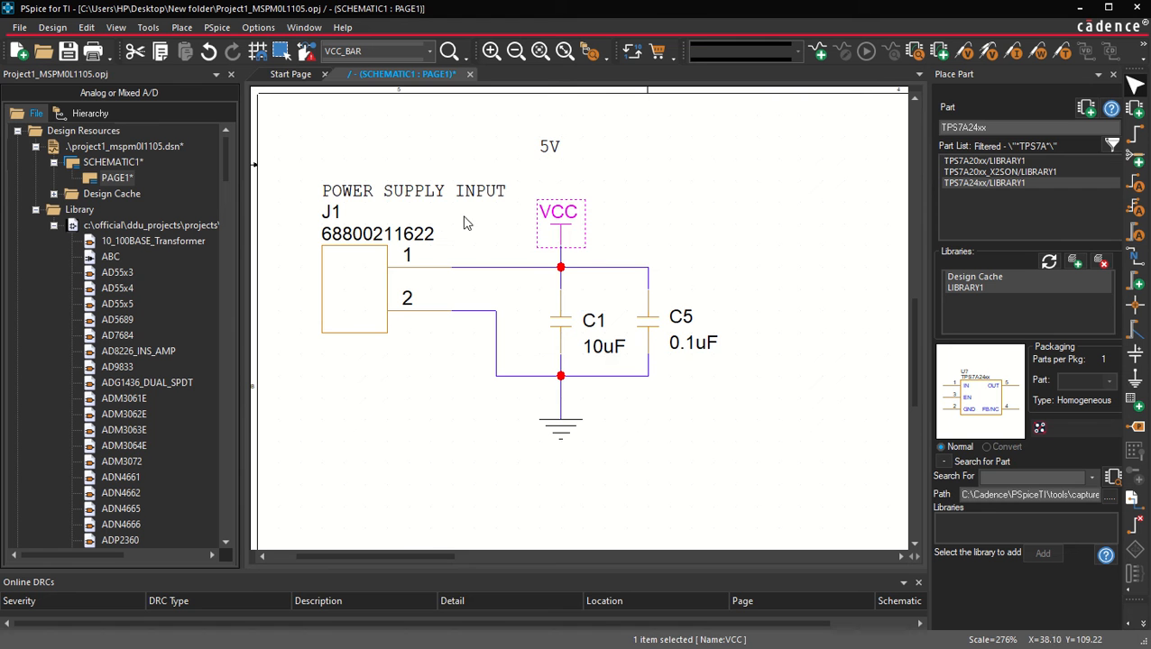
pyautogui.click(454, 434)
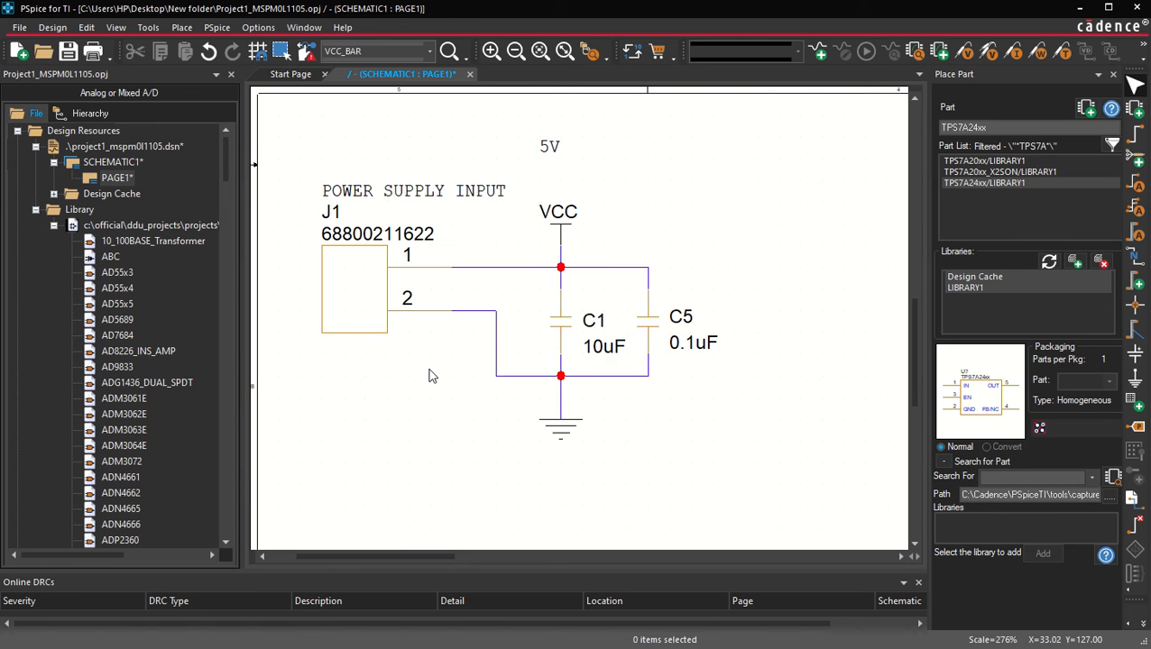
# Move regulator U2 together with capacitors C3, C7, C4 and C8 to the open area below microcontroller U1.
pyautogui.keyDown('ctrl'); pyautogui.scroll(-1, 429, 376); pyautogui.keyUp('ctrl')
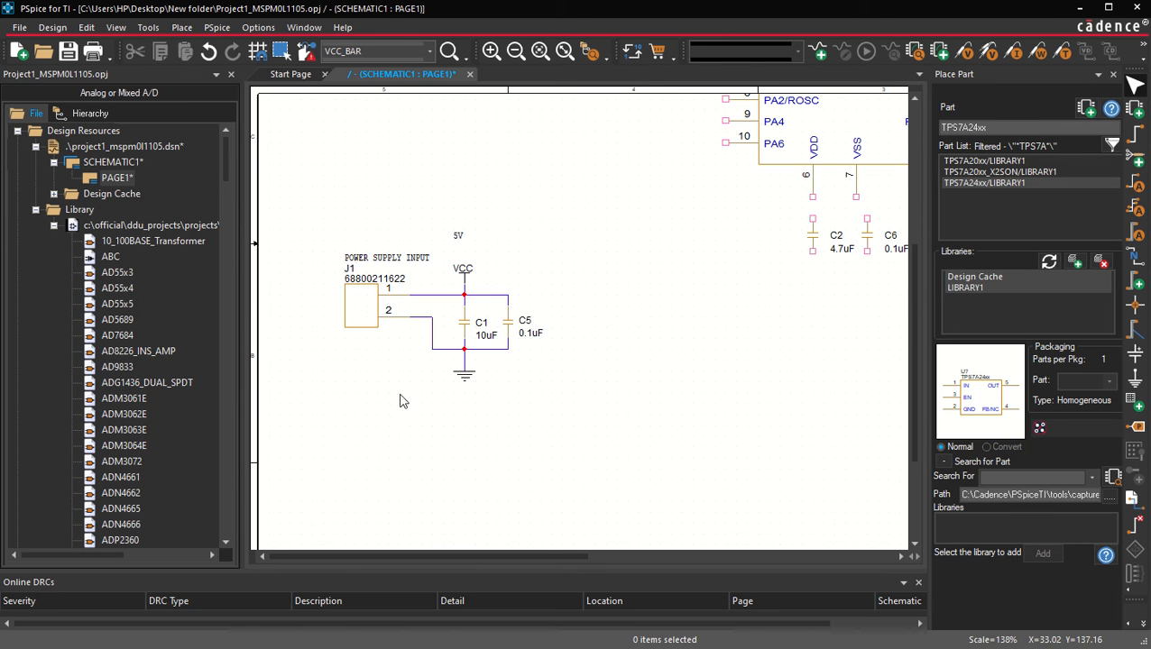
pyautogui.keyDown('ctrl'); pyautogui.scroll(-1, 458, 393); pyautogui.keyUp('ctrl')
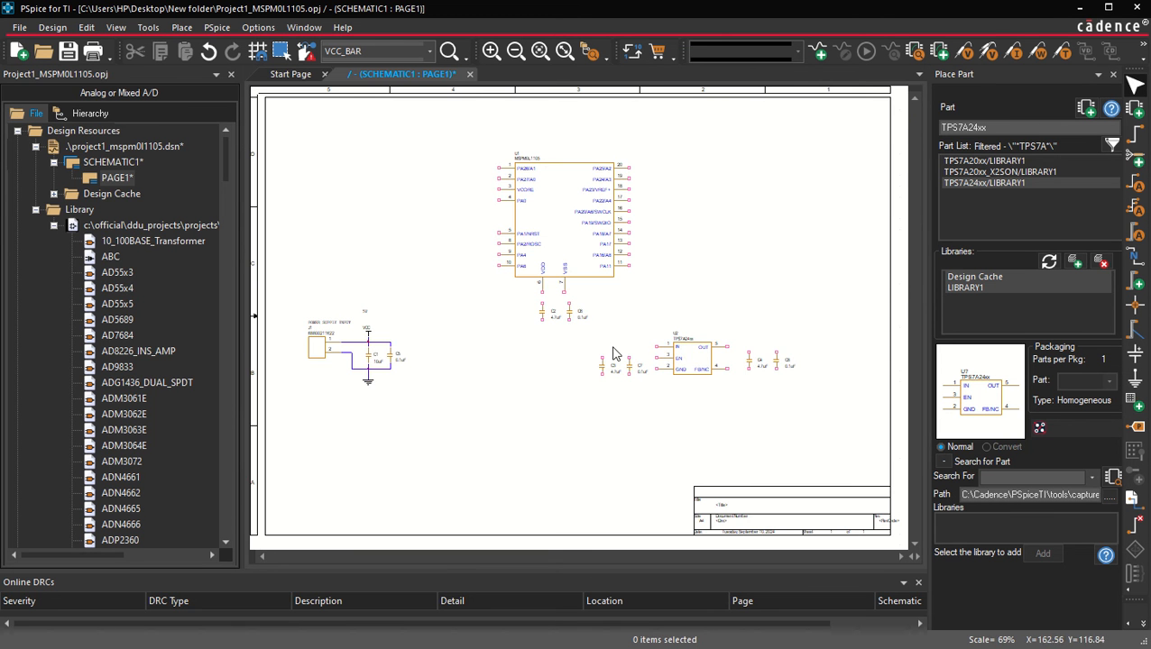
pyautogui.moveTo(842, 424); pyautogui.dragTo(588, 325)
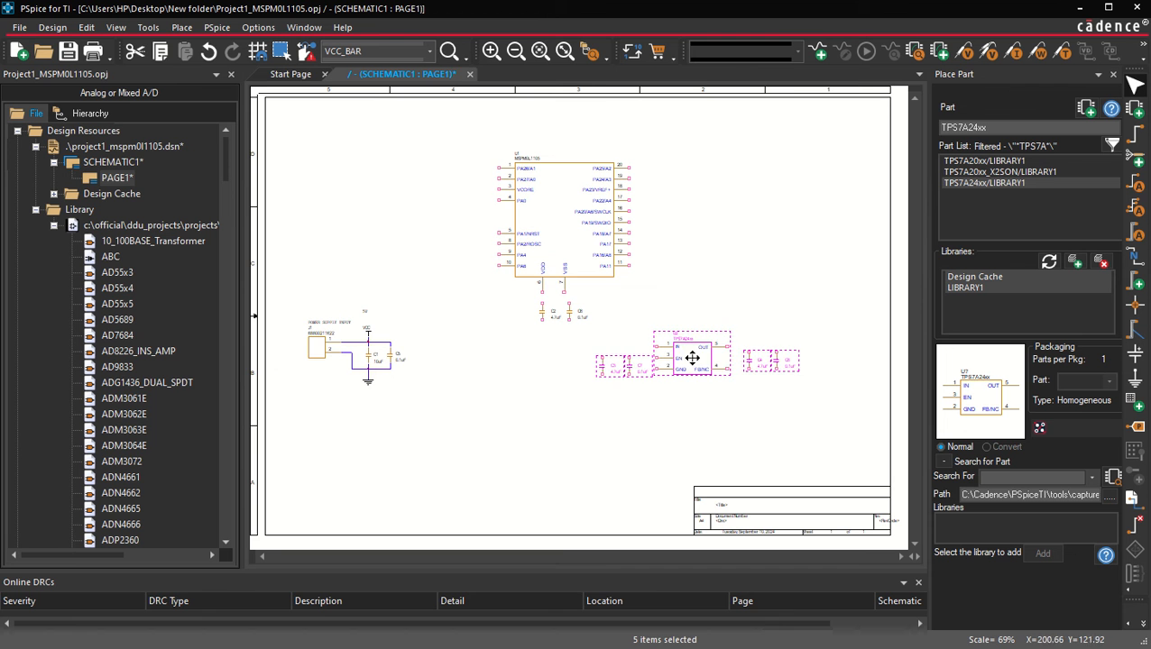
pyautogui.moveTo(691, 357); pyautogui.dragTo(579, 402)
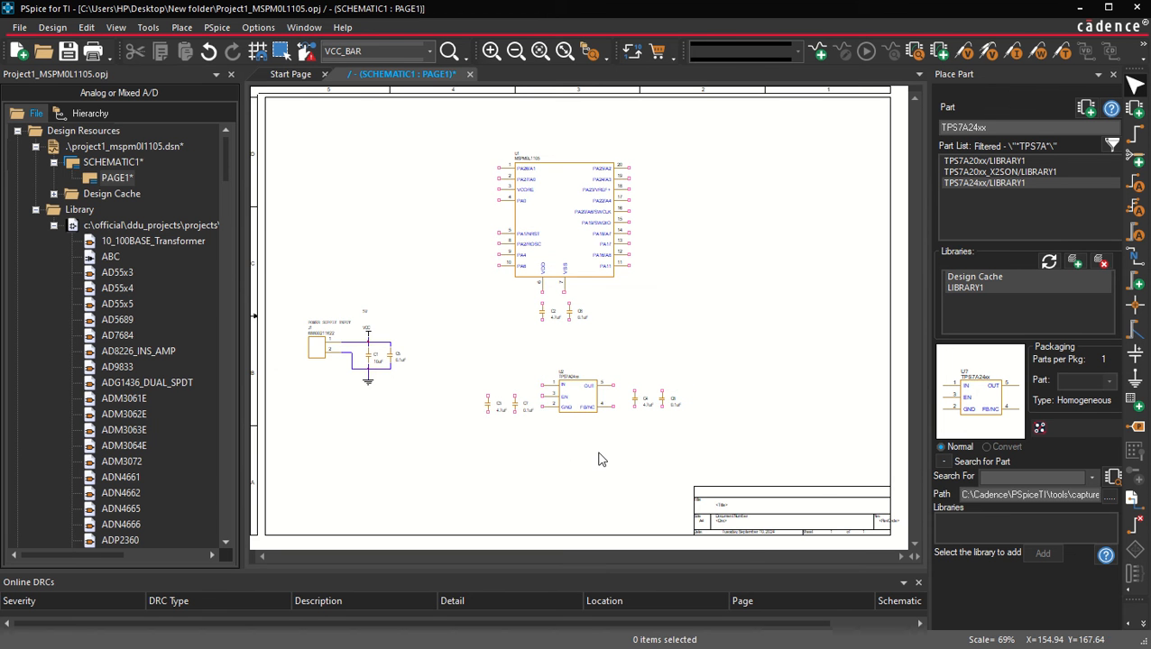
pyautogui.click(582, 377)
pyautogui.keyDown('ctrl'); pyautogui.scroll(1, 582, 377); pyautogui.keyUp('ctrl')
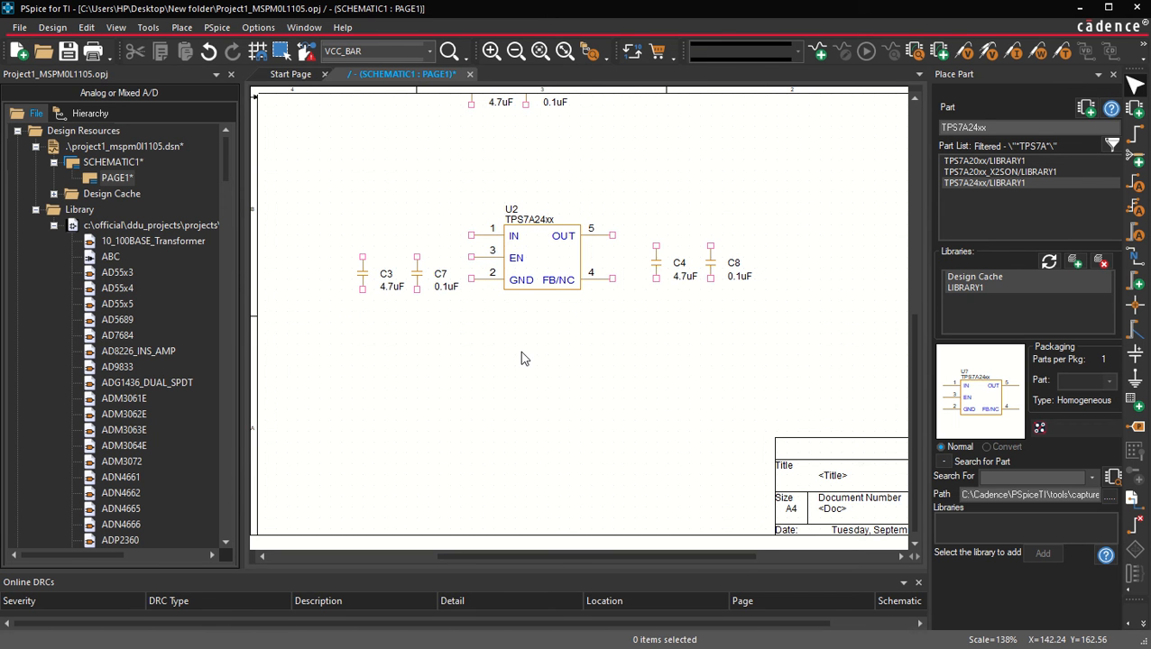
# Move capacitors C3 and C7 farther away from the input side of U2.
pyautogui.keyDown('shift'); pyautogui.hscroll(-2, 521, 358); pyautogui.keyUp('shift')
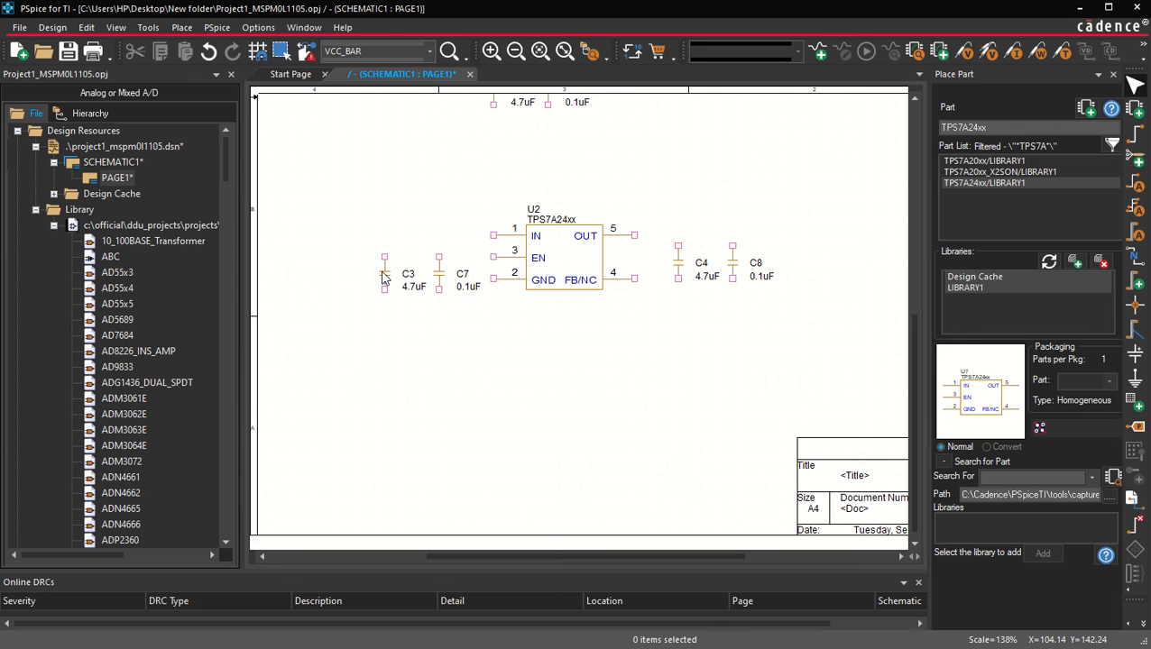
pyautogui.moveTo(384, 276); pyautogui.dragTo(352, 280)
pyautogui.moveTo(438, 274); pyautogui.dragTo(406, 276)
pyautogui.click(389, 297)
# Set the value of C3 to 10uF and move its reference and value labels closer to the capacitor symbol.
pyautogui.doubleClick(377, 288)
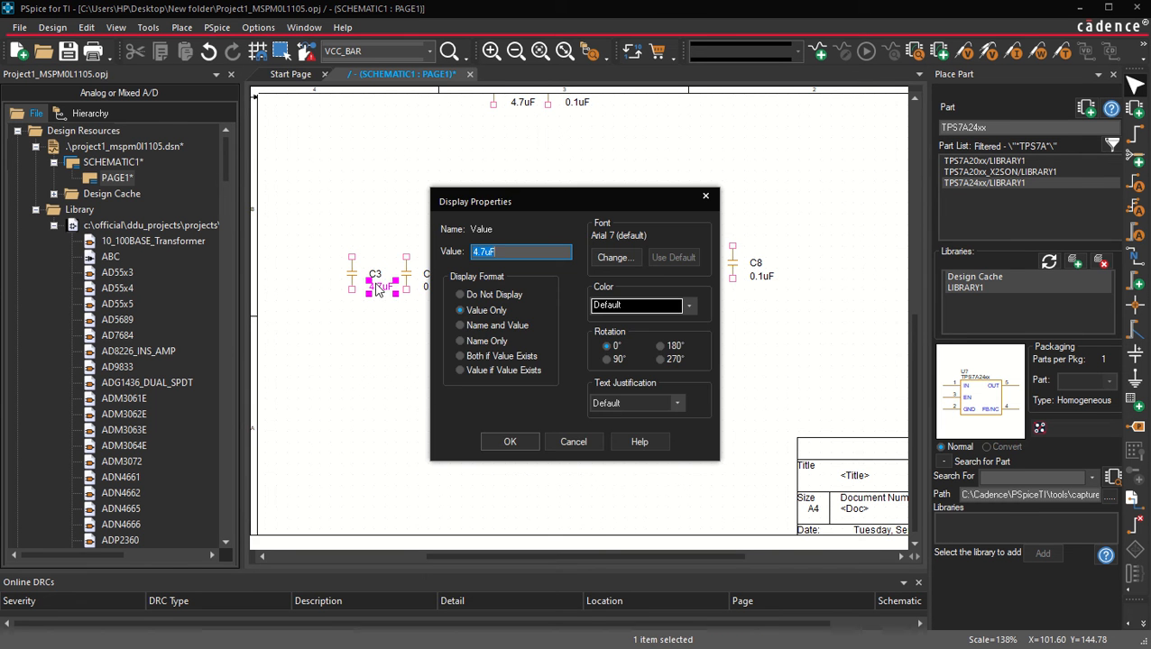
pyautogui.write('10uF')
pyautogui.press('Return')
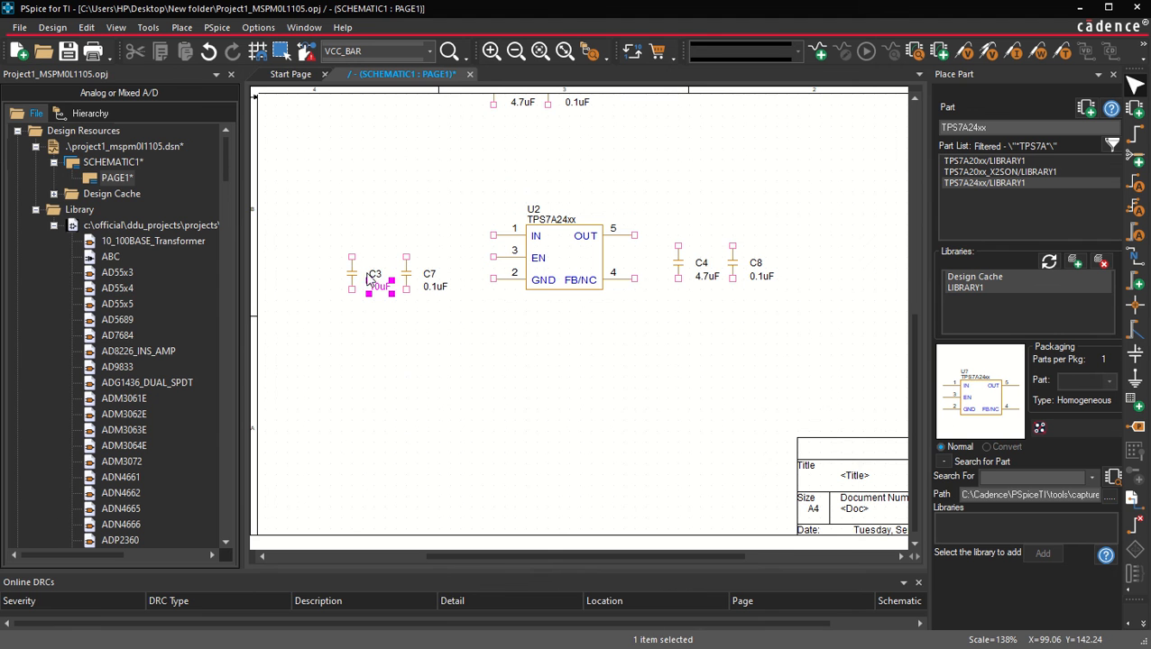
pyautogui.keyDown('ctrl'); pyautogui.click(376, 273); pyautogui.keyUp('ctrl')
pyautogui.moveTo(376, 273); pyautogui.dragTo(367, 273)
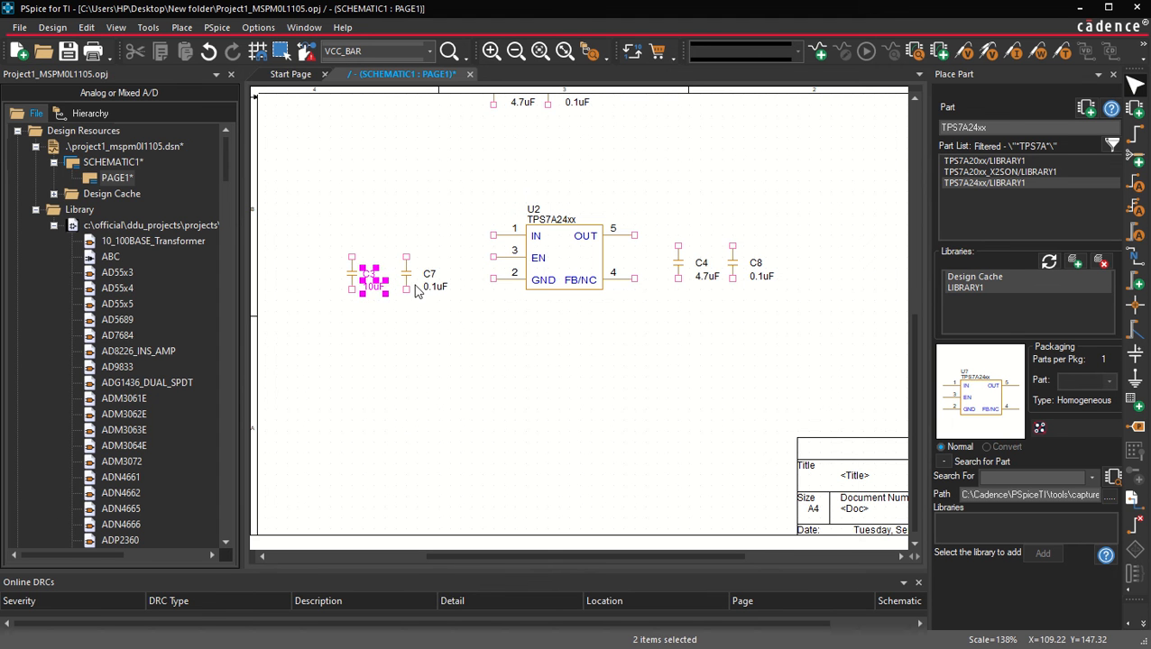
# Move the reference and value labels of C7 closer to its capacitor symbol.
pyautogui.click(428, 275)
pyautogui.keyDown('ctrl'); pyautogui.click(435, 286); pyautogui.keyUp('ctrl')
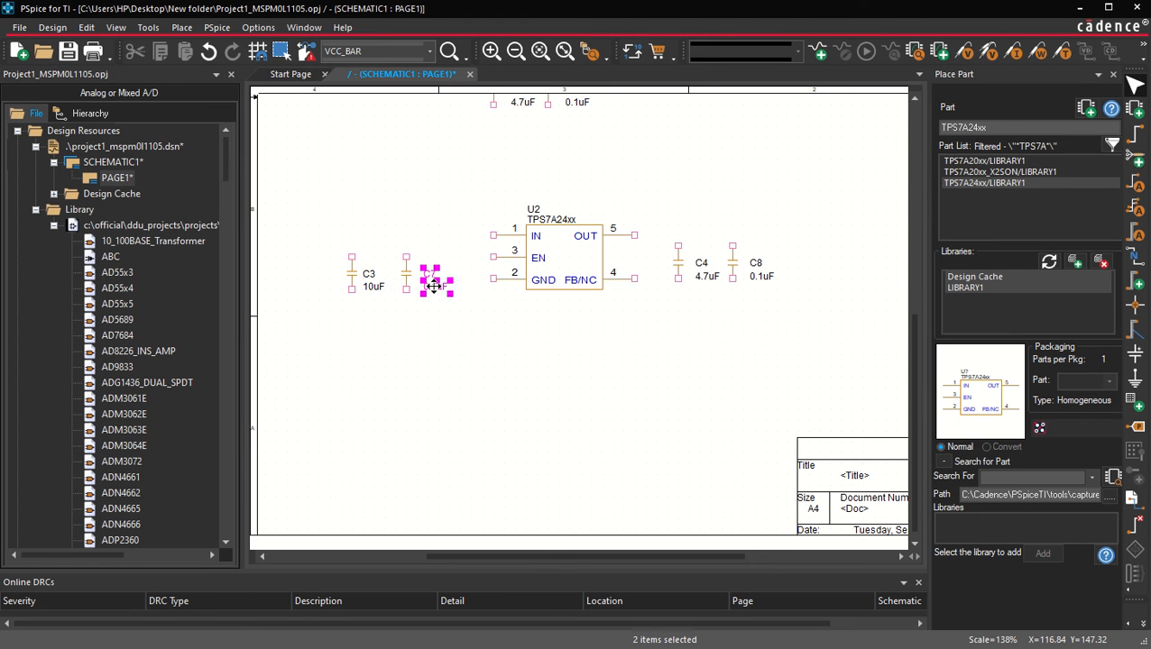
pyautogui.moveTo(436, 286); pyautogui.dragTo(431, 286)
pyautogui.click(431, 364)
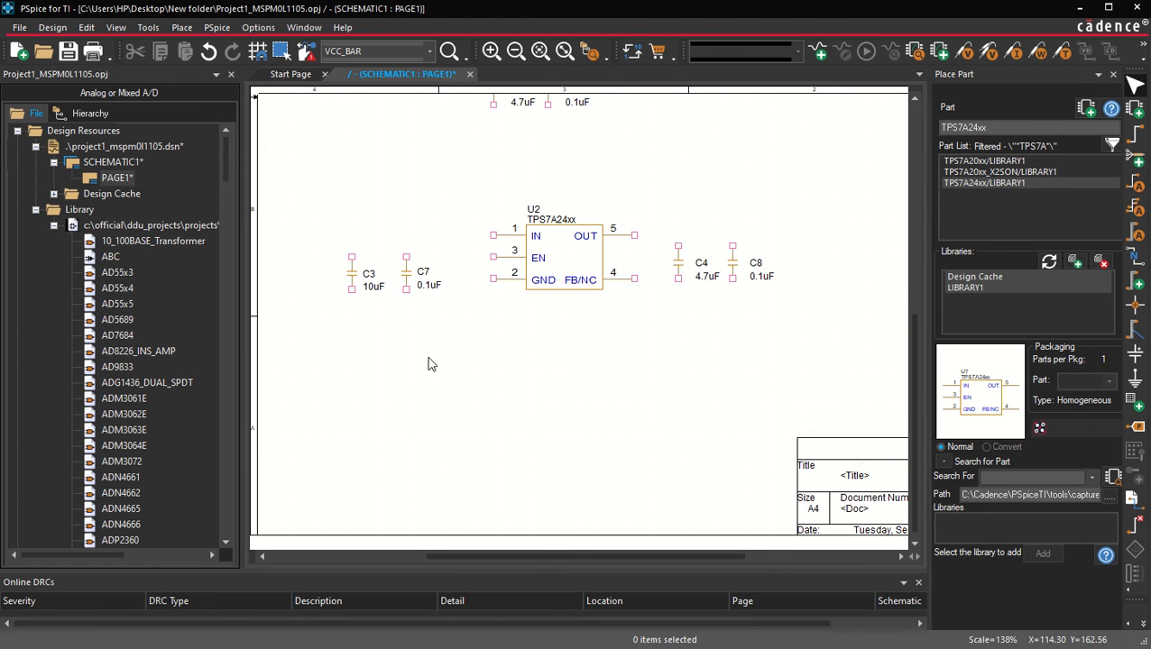
# Set the value of C4 to 10uF and move its reference and value labels closer to the capacitor symbol.
pyautogui.doubleClick(709, 279)
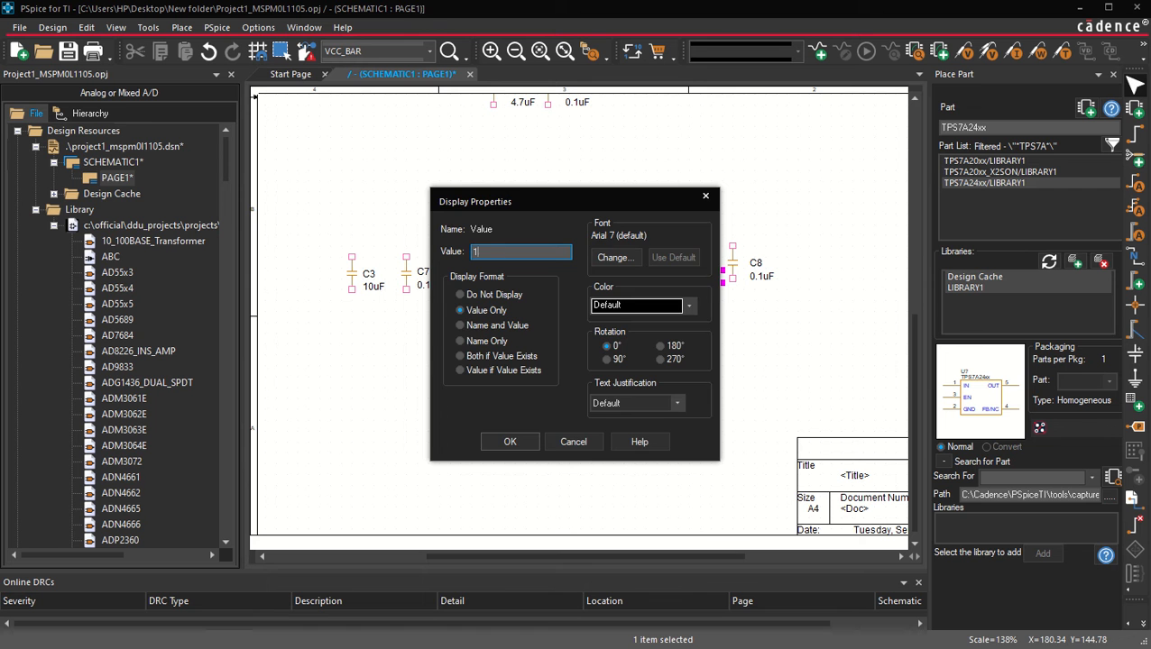
pyautogui.press('Return')
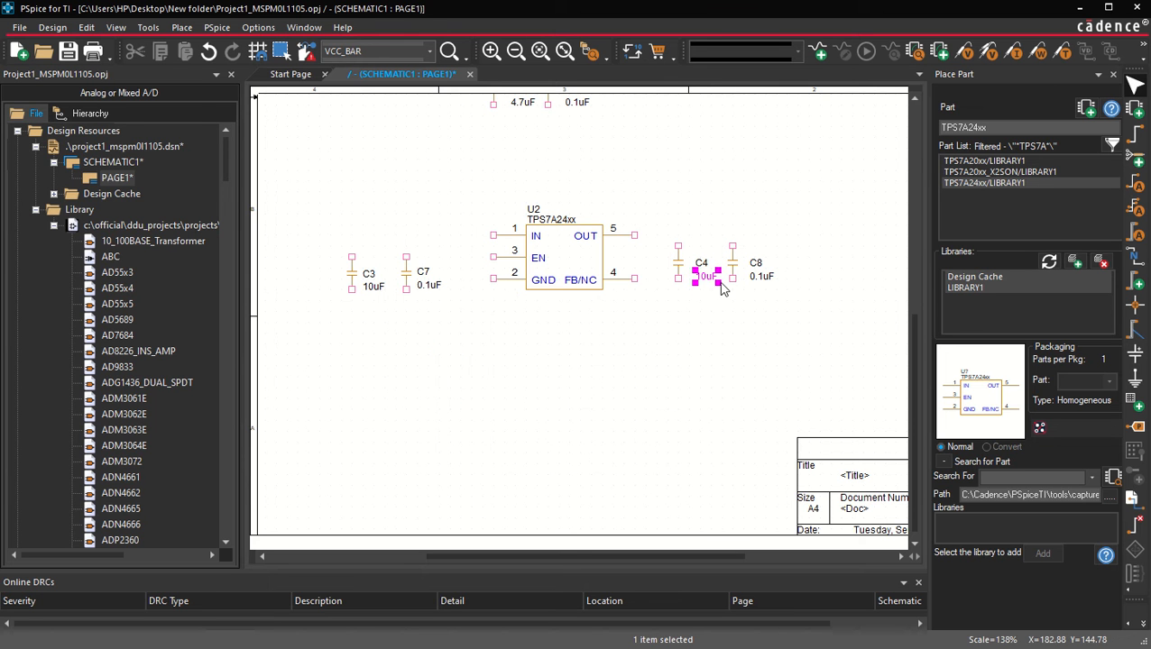
pyautogui.keyDown('ctrl'); pyautogui.click(702, 264); pyautogui.keyUp('ctrl')
pyautogui.moveTo(702, 266); pyautogui.dragTo(695, 266)
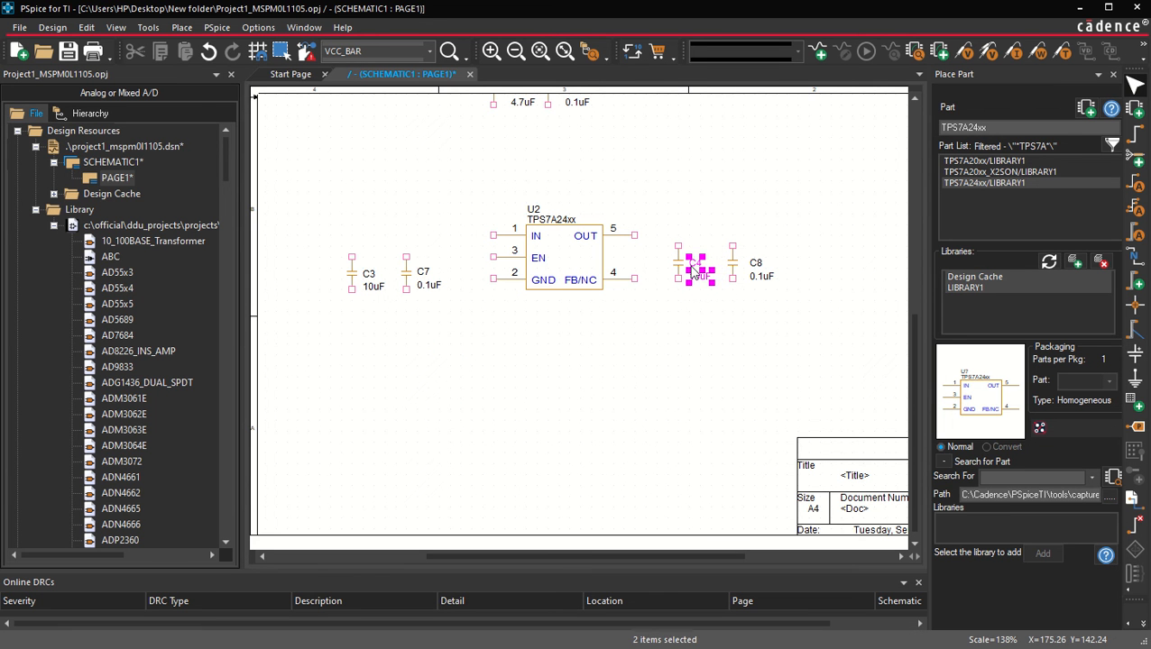
# Move the reference and value labels of C8 closer to its capacitor symbol.
pyautogui.click(758, 263)
pyautogui.keyDown('ctrl'); pyautogui.click(760, 277); pyautogui.keyUp('ctrl')
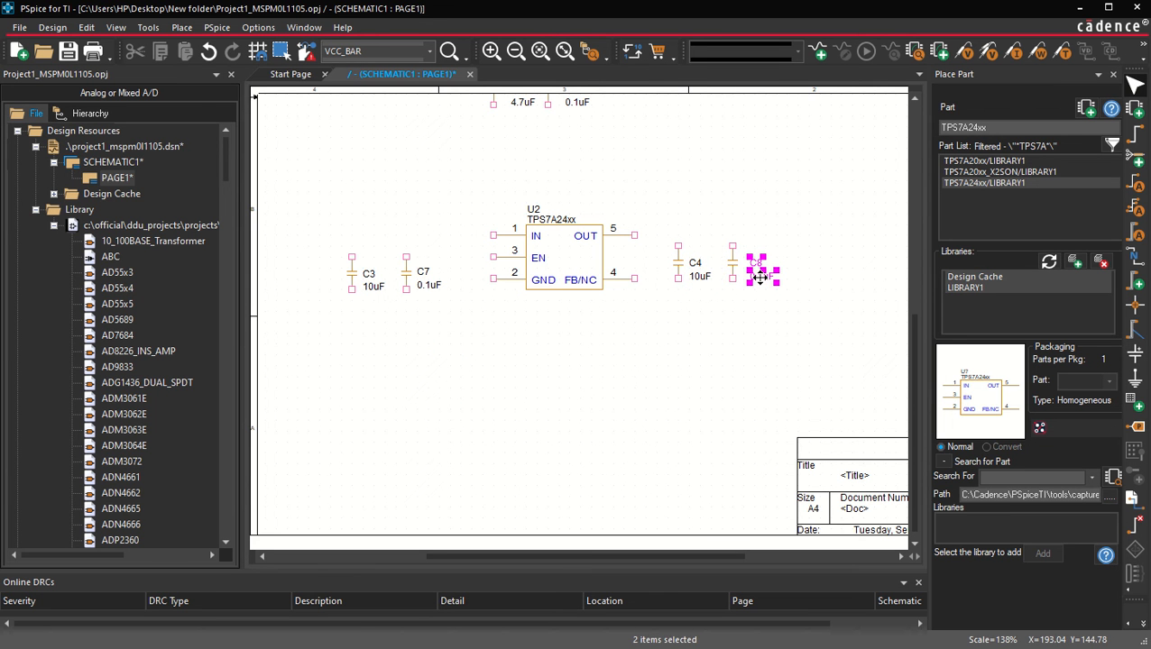
pyautogui.moveTo(760, 278); pyautogui.dragTo(755, 275)
pyautogui.click(676, 341)
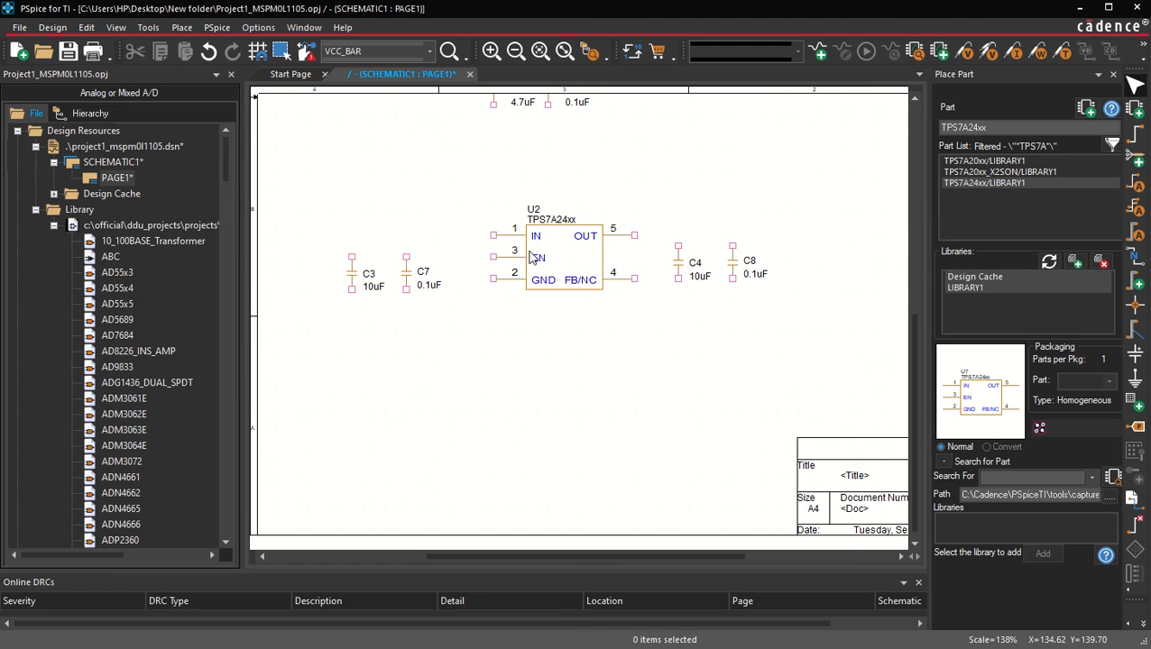
# Move capacitors C4 and C8 together farther away from the output side of U2.
pyautogui.moveTo(656, 211); pyautogui.dragTo(771, 300)
pyautogui.moveTo(734, 261); pyautogui.dragTo(775, 261)
pyautogui.click(613, 299)
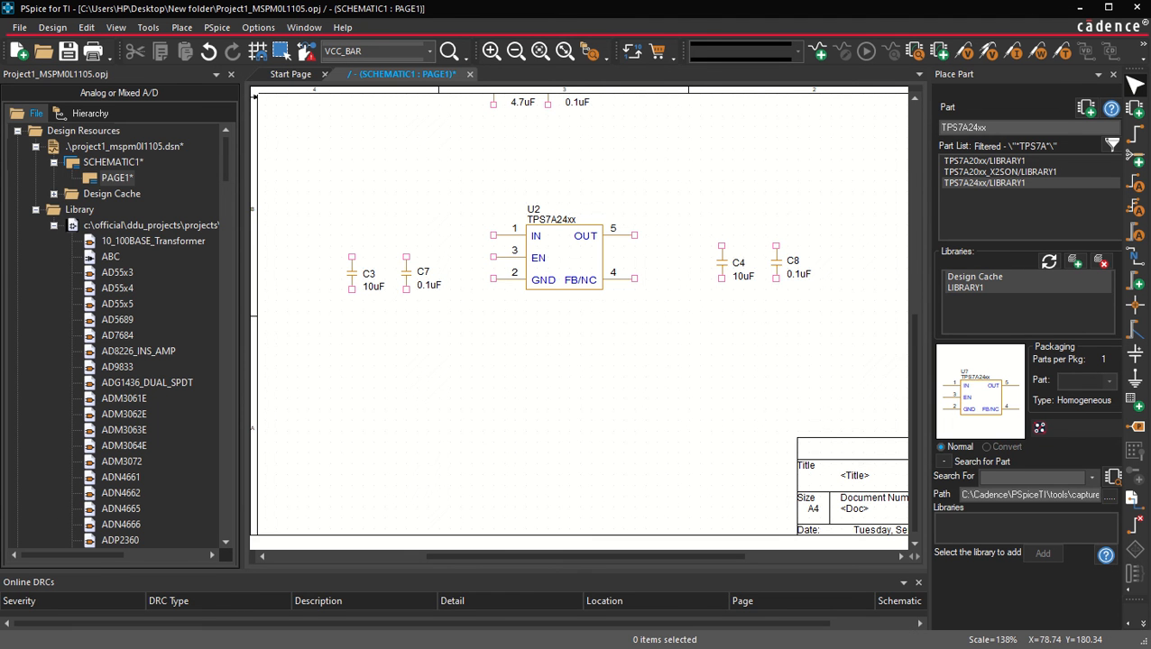
# Re-enter the displayed part value of regulator U2 as TPS7A24xx.
pyautogui.click(559, 229)
pyautogui.doubleClick(558, 228)
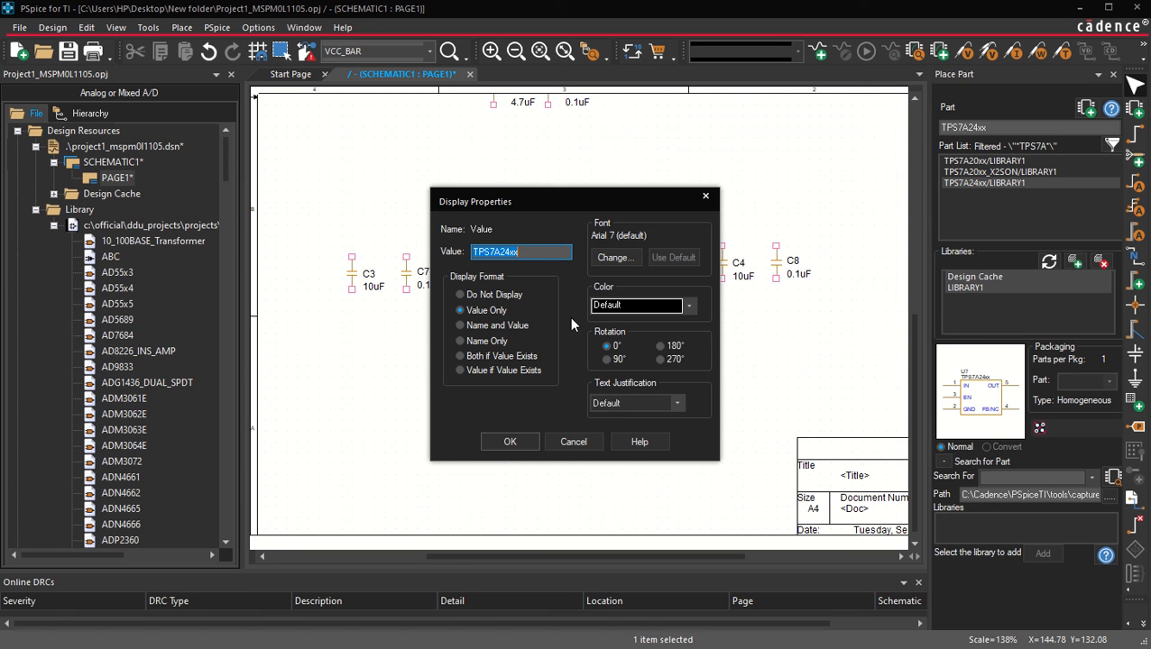
pyautogui.press('End')
pyautogui.press('BackSpace')
pyautogui.press('BackSpace')
pyautogui.press('BackSpace')
pyautogui.write('4')
pyautogui.press('Return')
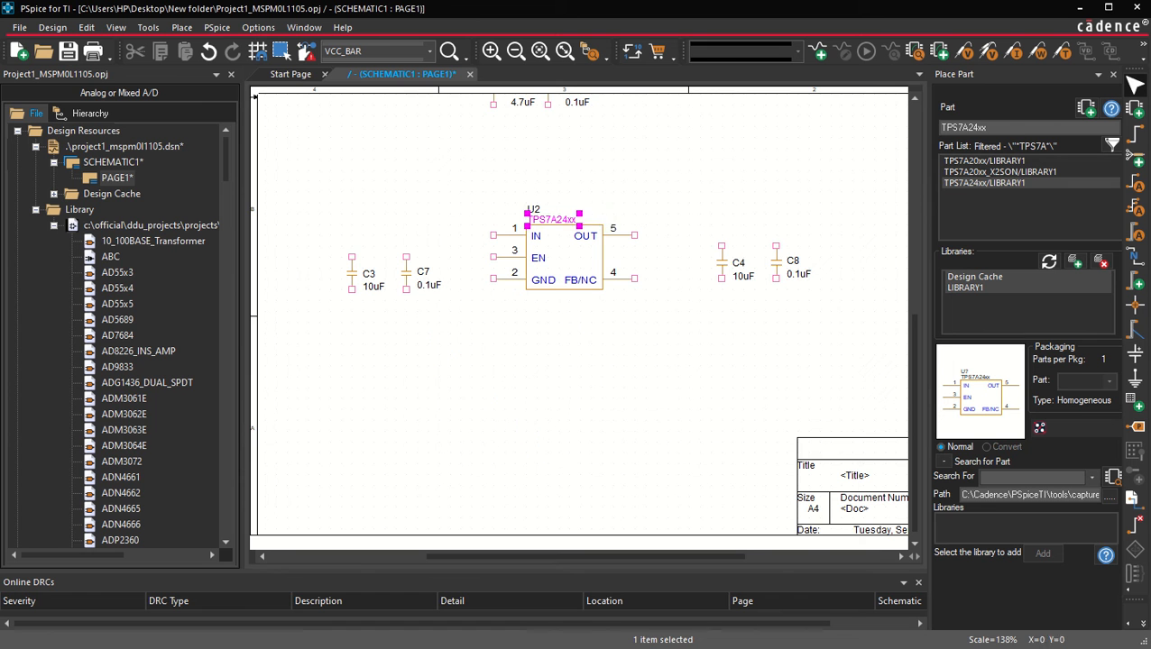
# Wire the upper pins of C3 and C7 to the IN pin of regulator U2.
pyautogui.click(573, 325)
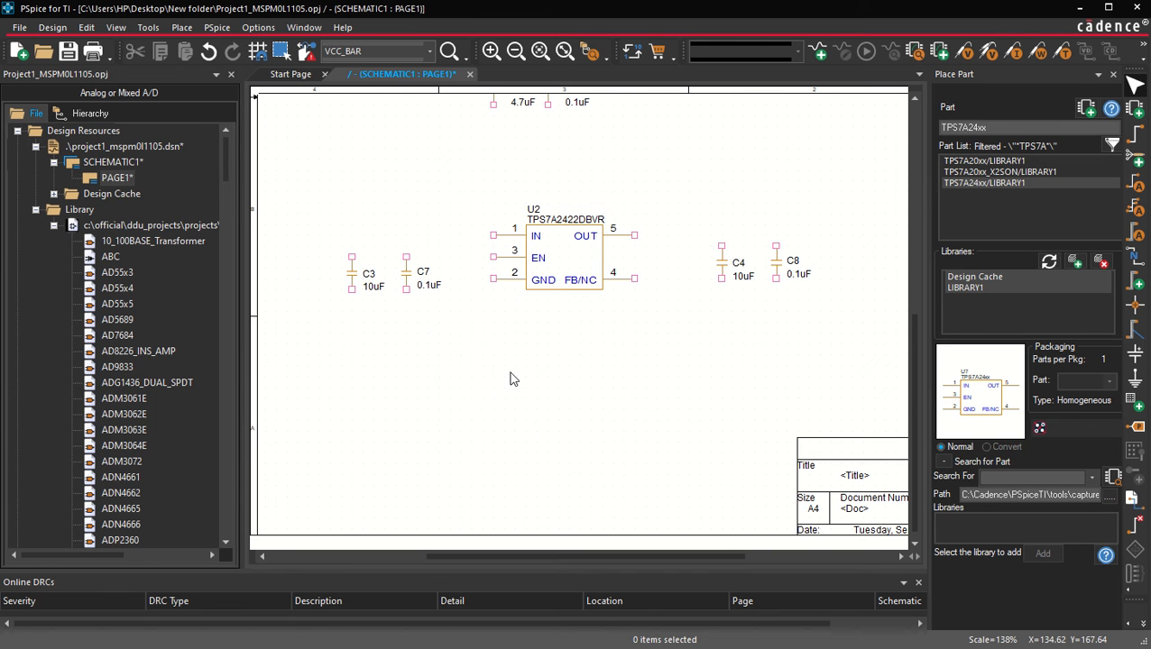
pyautogui.press('w')
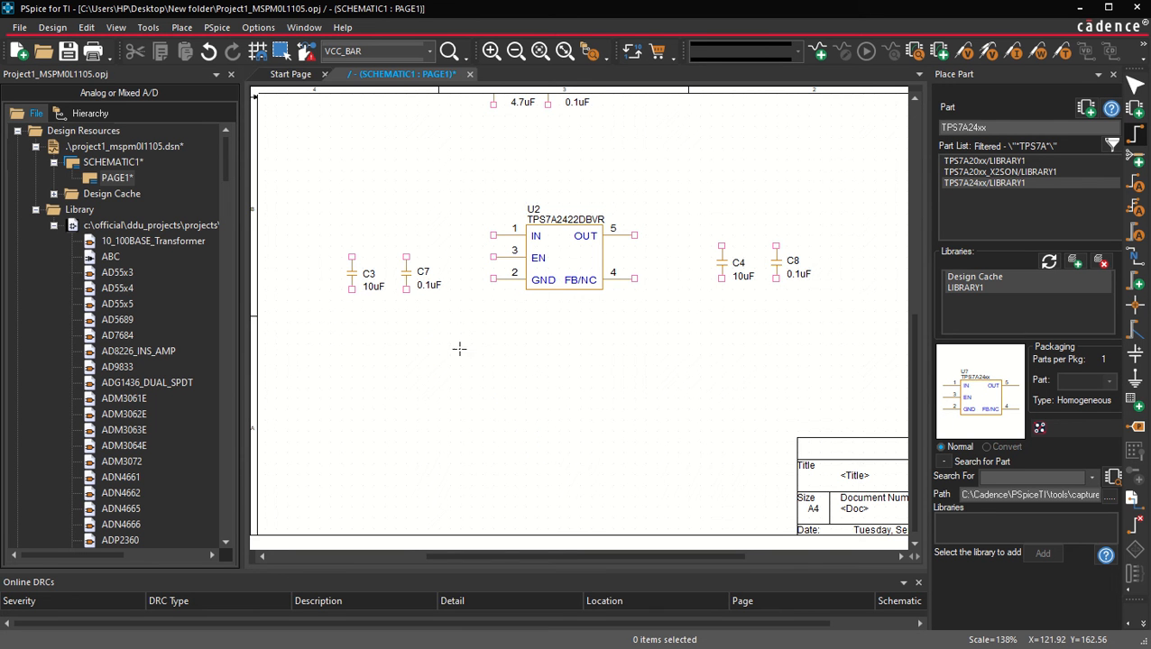
pyautogui.click(352, 255)
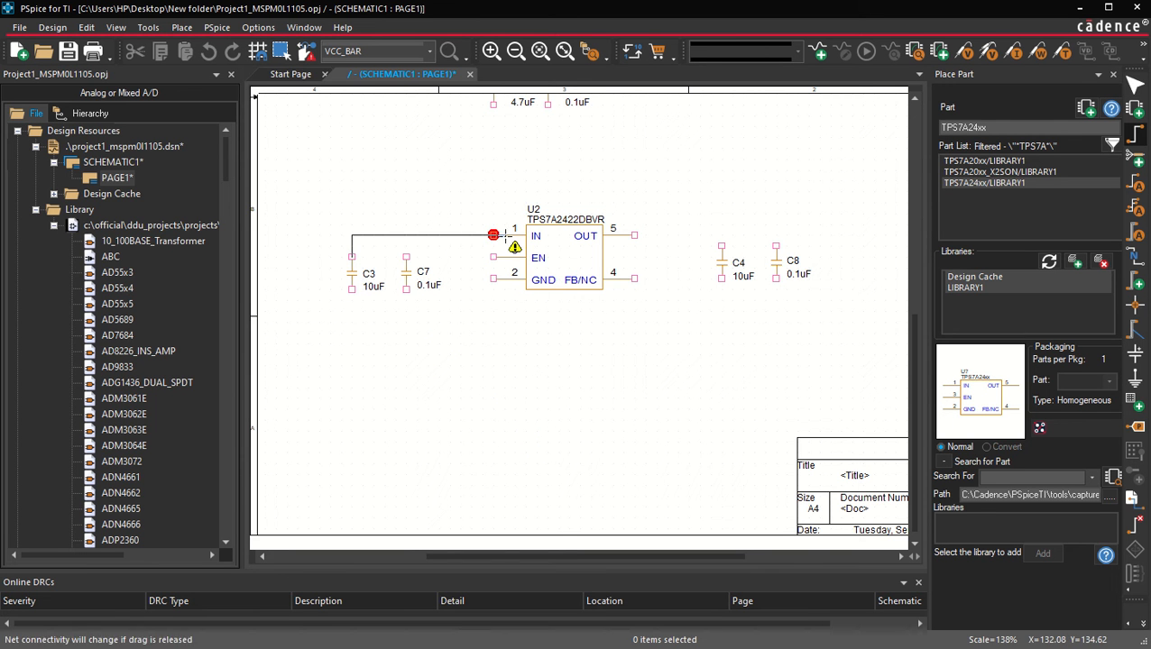
pyautogui.click(493, 234)
pyautogui.click(406, 257)
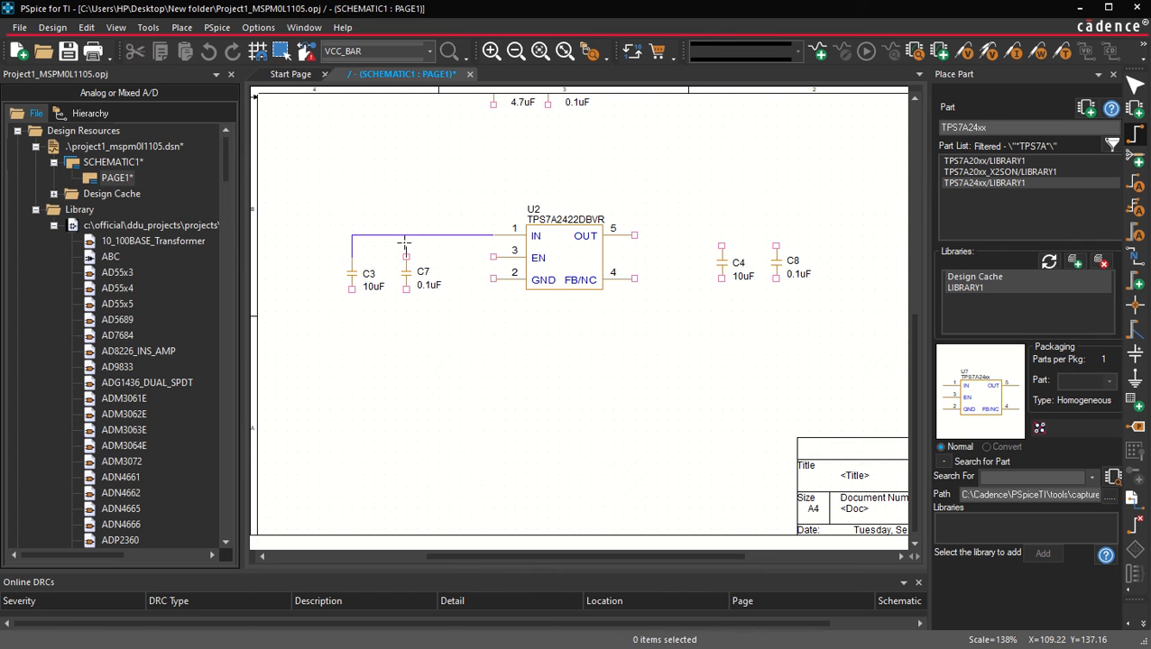
pyautogui.click(406, 235)
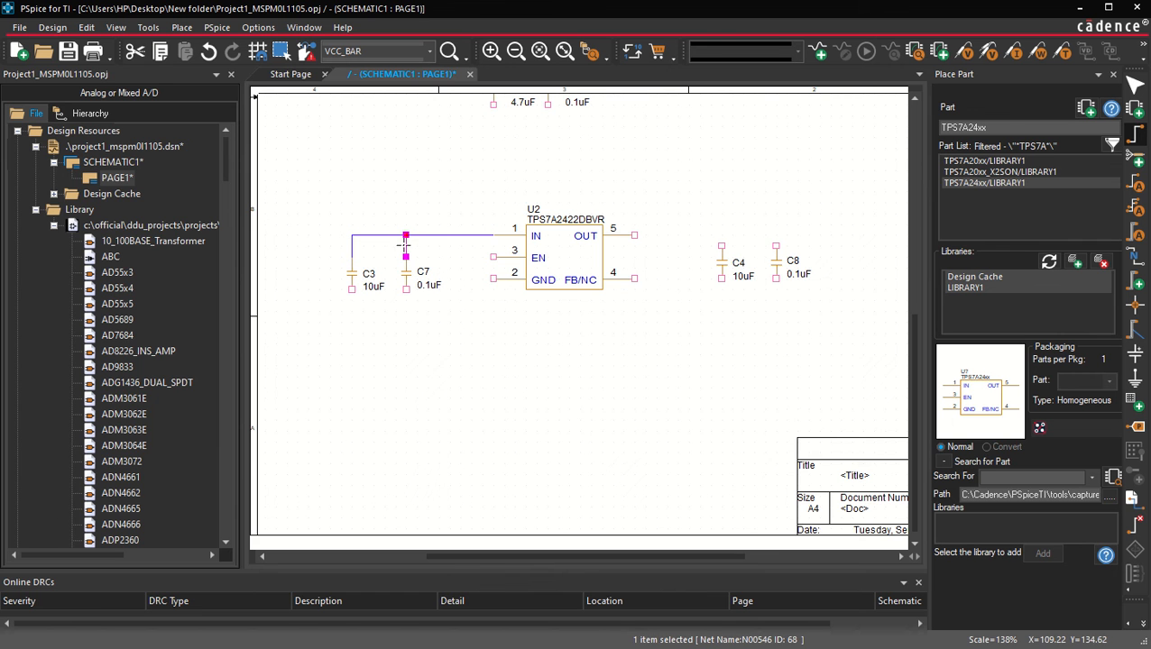
# Wire the OUT pin of U2 to the upper pins of C8 and C4.
pyautogui.click(644, 235)
pyautogui.click(776, 244)
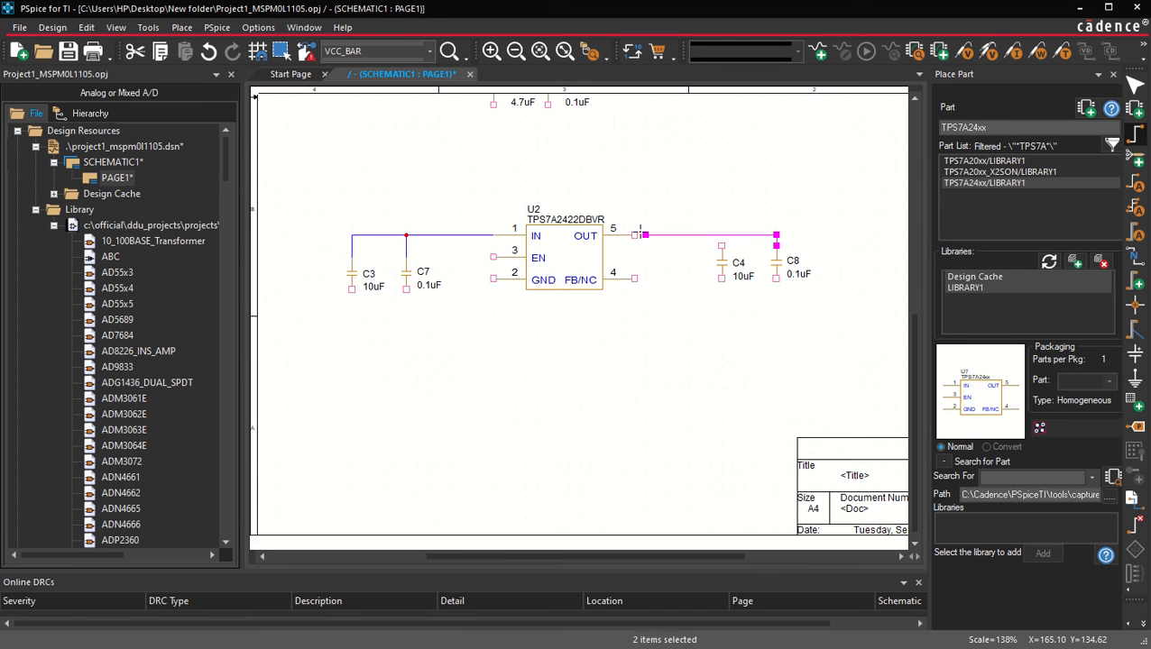
pyautogui.click(635, 235)
pyautogui.click(645, 235)
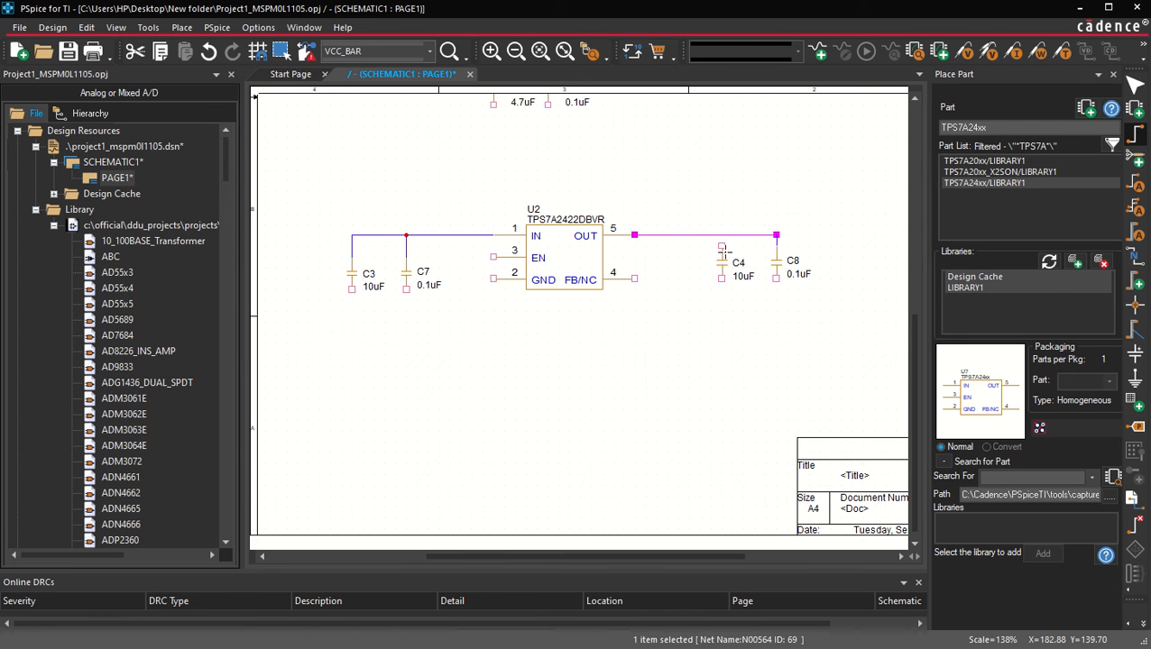
pyautogui.click(722, 245)
pyautogui.click(721, 234)
pyautogui.press('Escape')
pyautogui.click(671, 349)
# Copy the VCC and ground symbols from the power supply input block to above and below C3.
pyautogui.press('o')
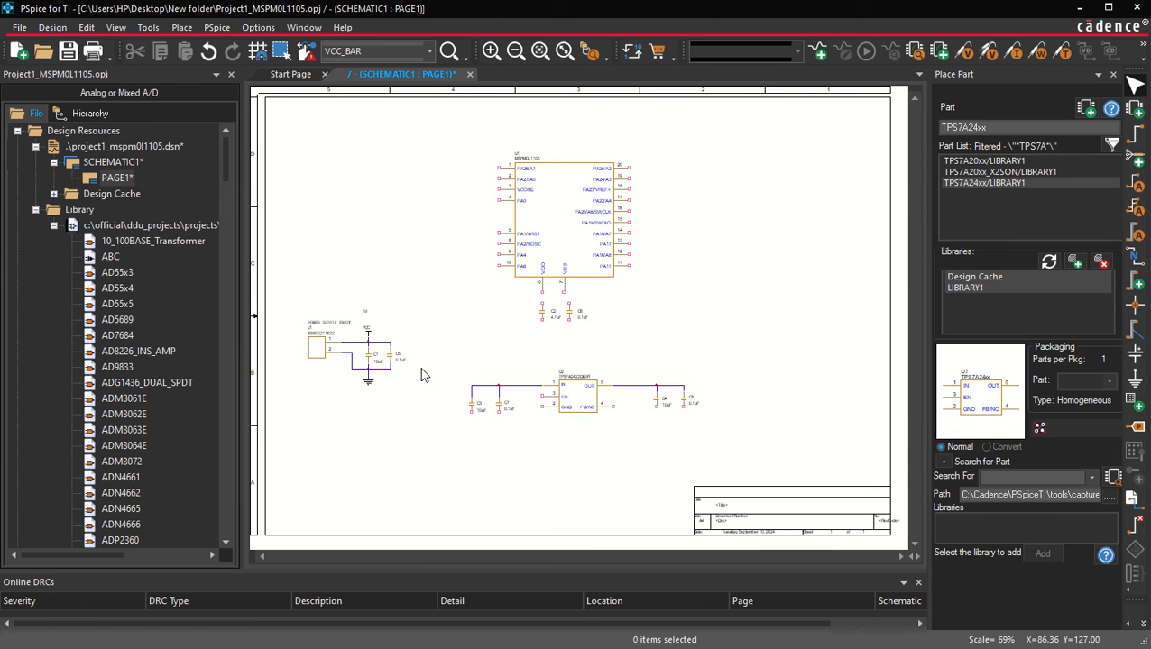
pyautogui.press('i')
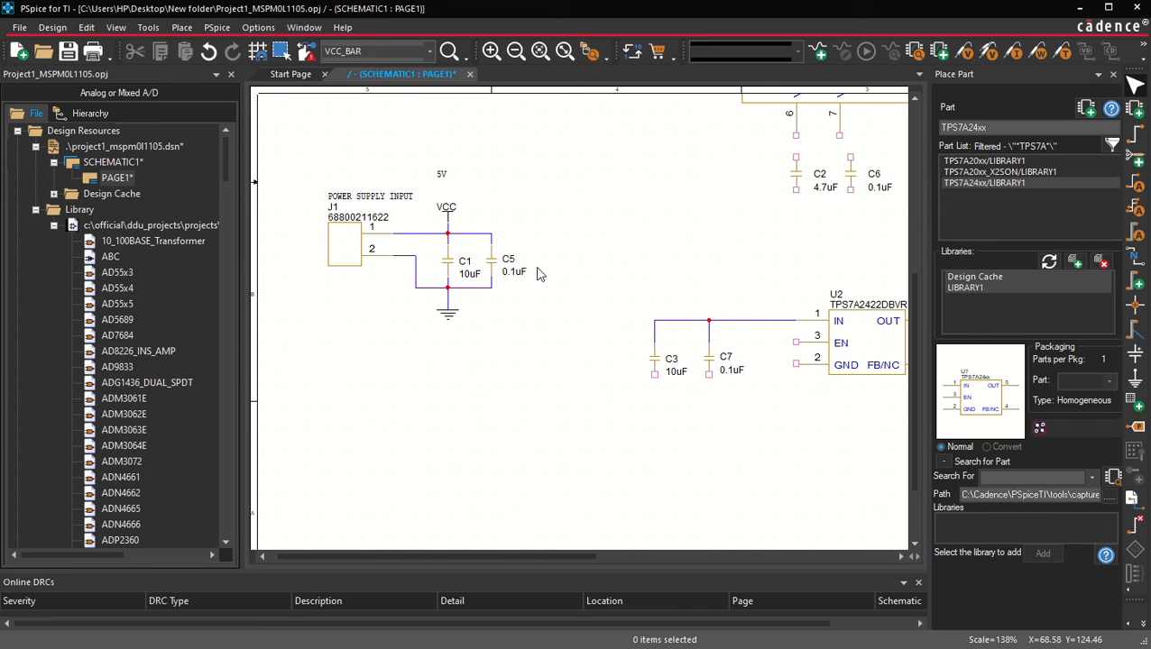
pyautogui.click(448, 215)
pyautogui.keyDown('ctrl'); pyautogui.click(450, 318); pyautogui.keyUp('ctrl')
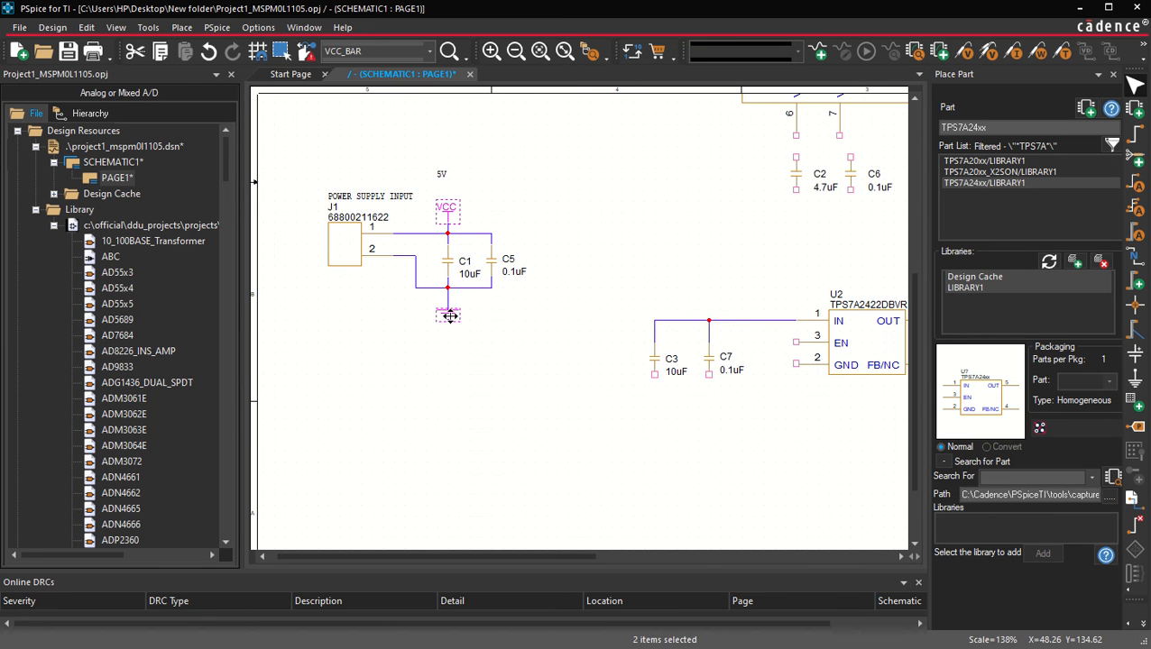
pyautogui.keyDown('ctrl'); pyautogui.moveTo(450, 325); pyautogui.dragTo(664, 412); pyautogui.keyUp('ctrl')
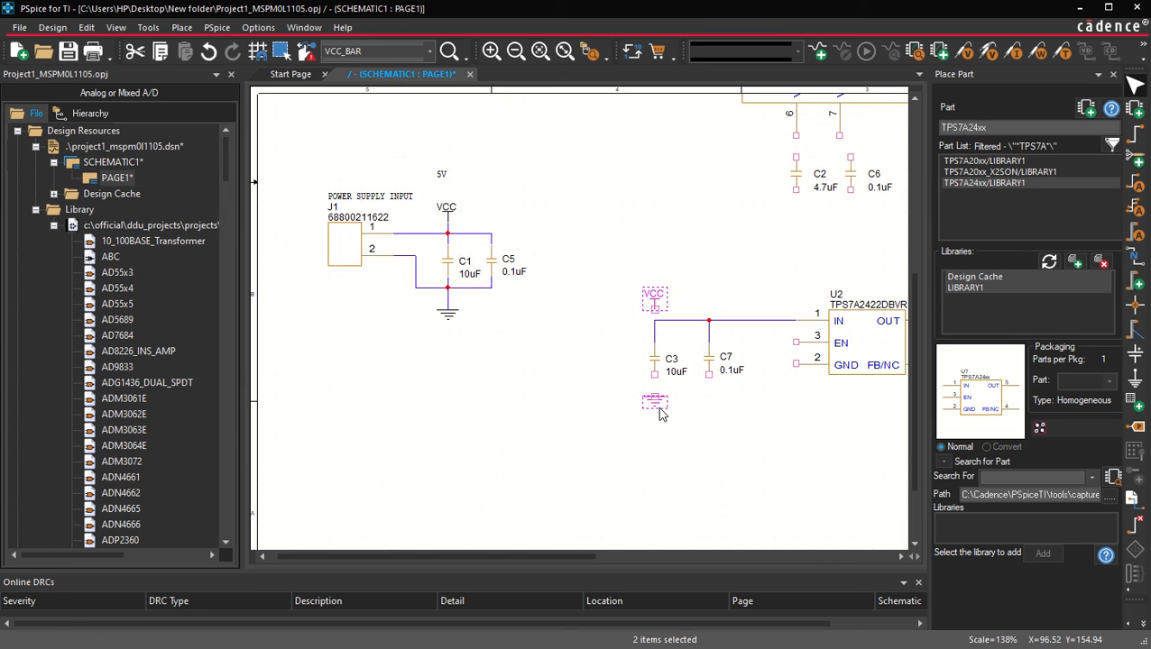
pyautogui.hscroll(1, 760, 403)
pyautogui.hscroll(5, 760, 403)
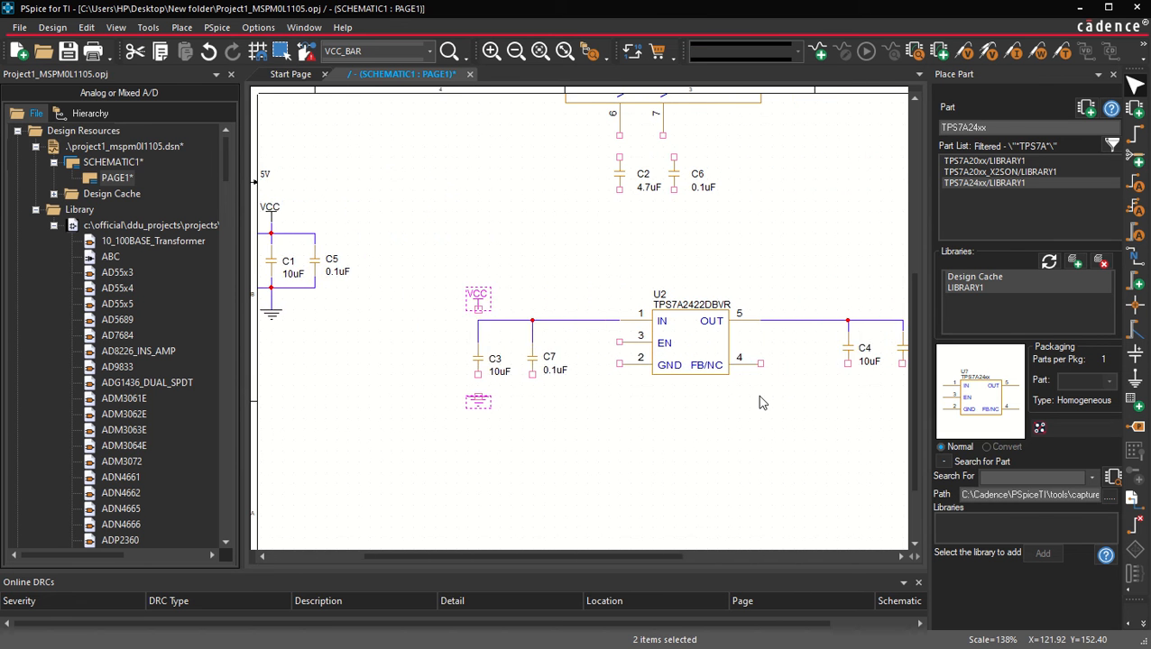
pyautogui.click(563, 468)
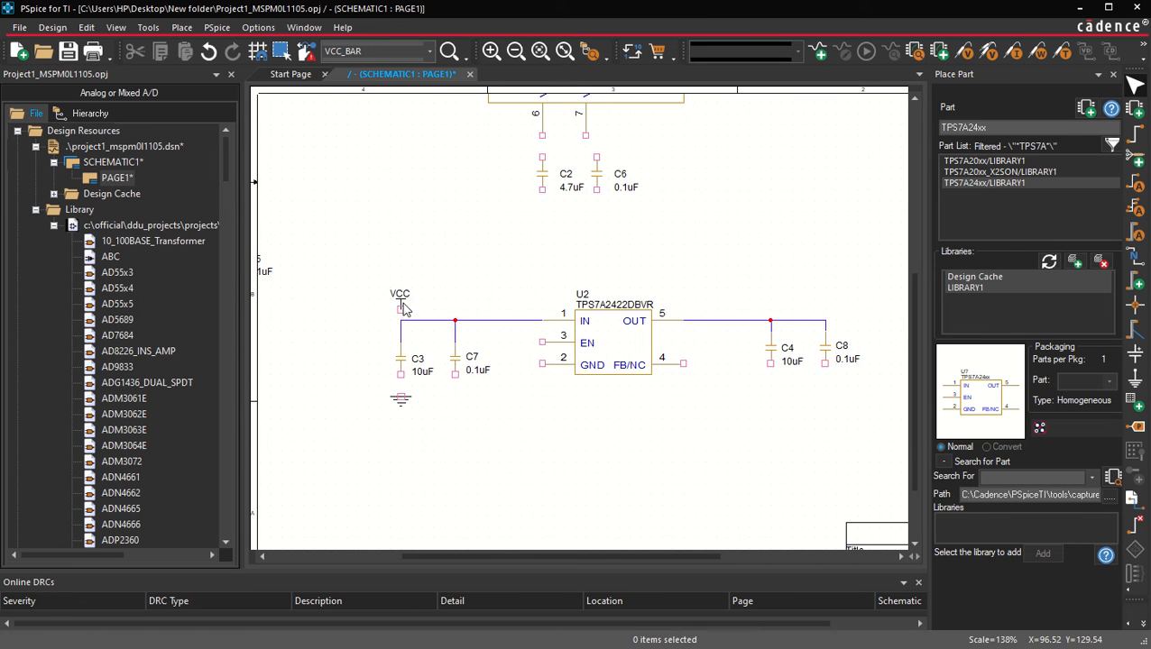
# Place a copy of the VCC symbol from above C3 above capacitor C8 on the regulator's output side.
pyautogui.moveTo(403, 308); pyautogui.dragTo(472, 303)
pyautogui.hscroll(-7, 599, 364)
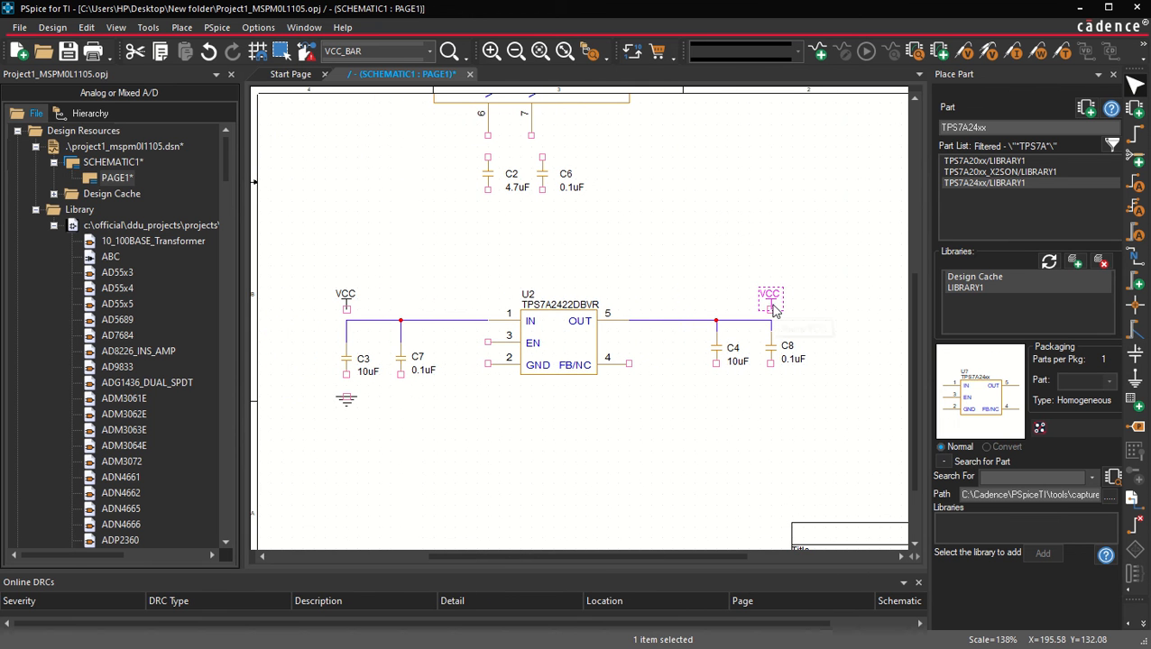
pyautogui.hotkey('ctrl', 'c')
pyautogui.hotkey('ctrl', 'v')
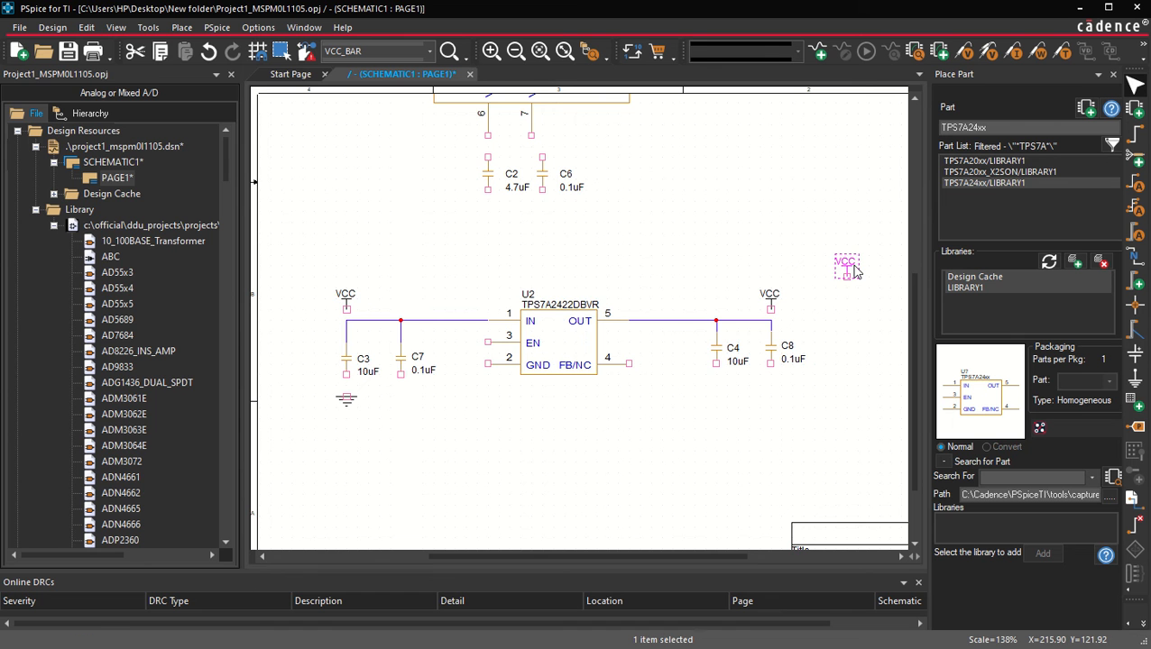
pyautogui.press('Delete')
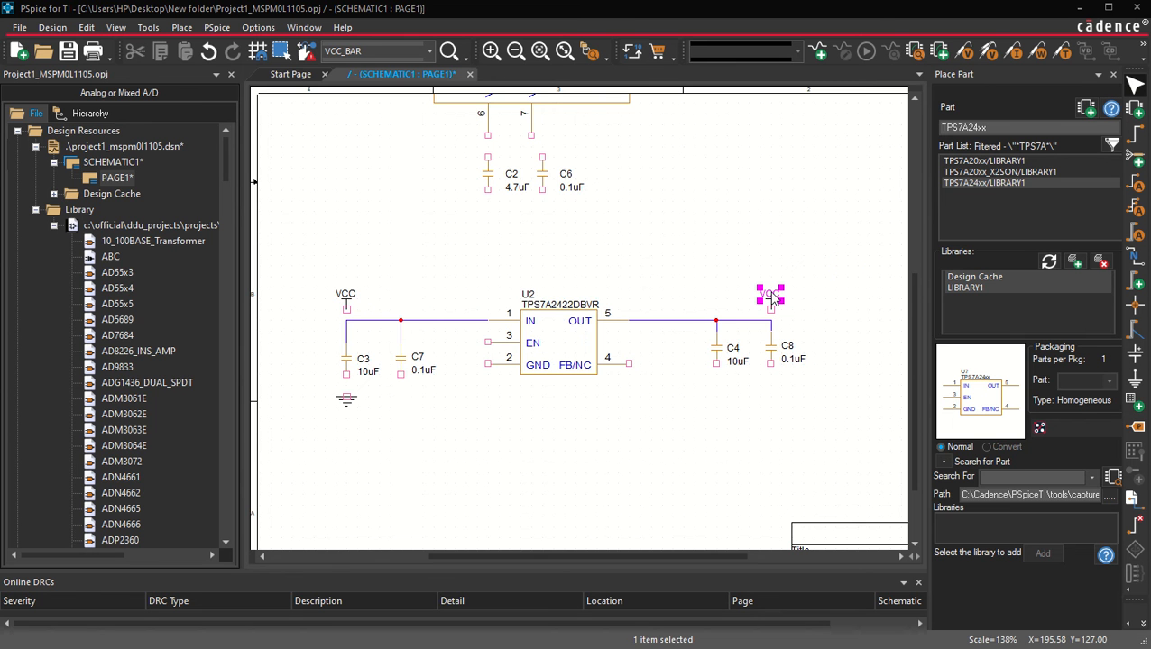
# Rename the power symbol above C8 to VDD.
pyautogui.doubleClick(770, 295)
pyautogui.write('VDD')
pyautogui.press('Return')
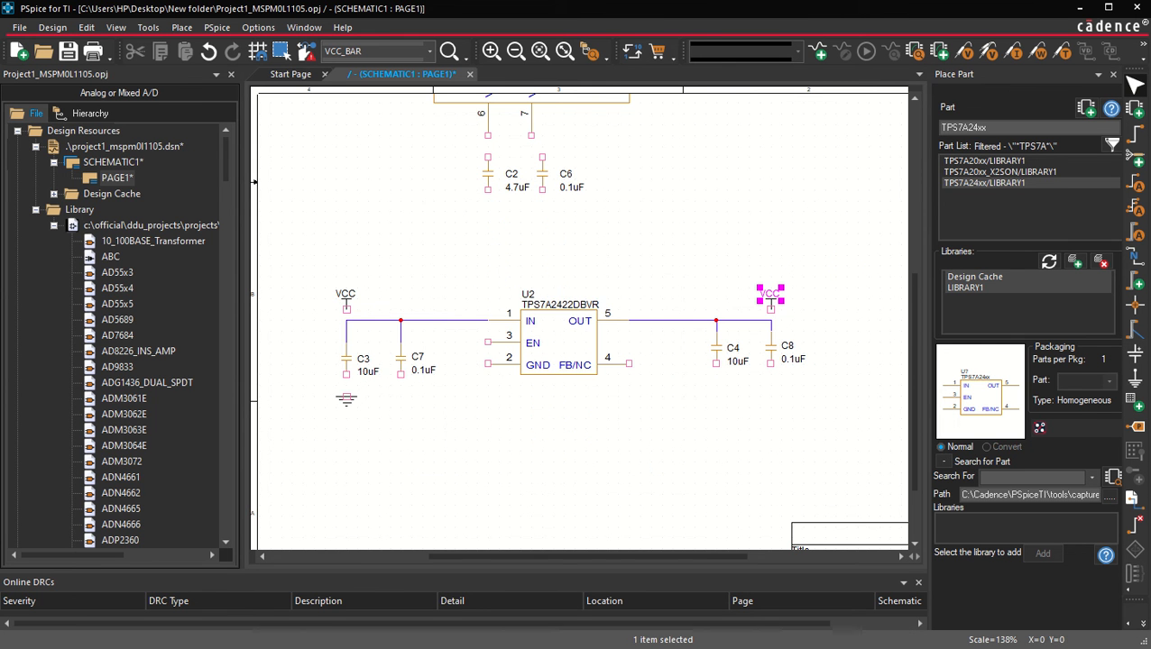
pyautogui.click(393, 300)
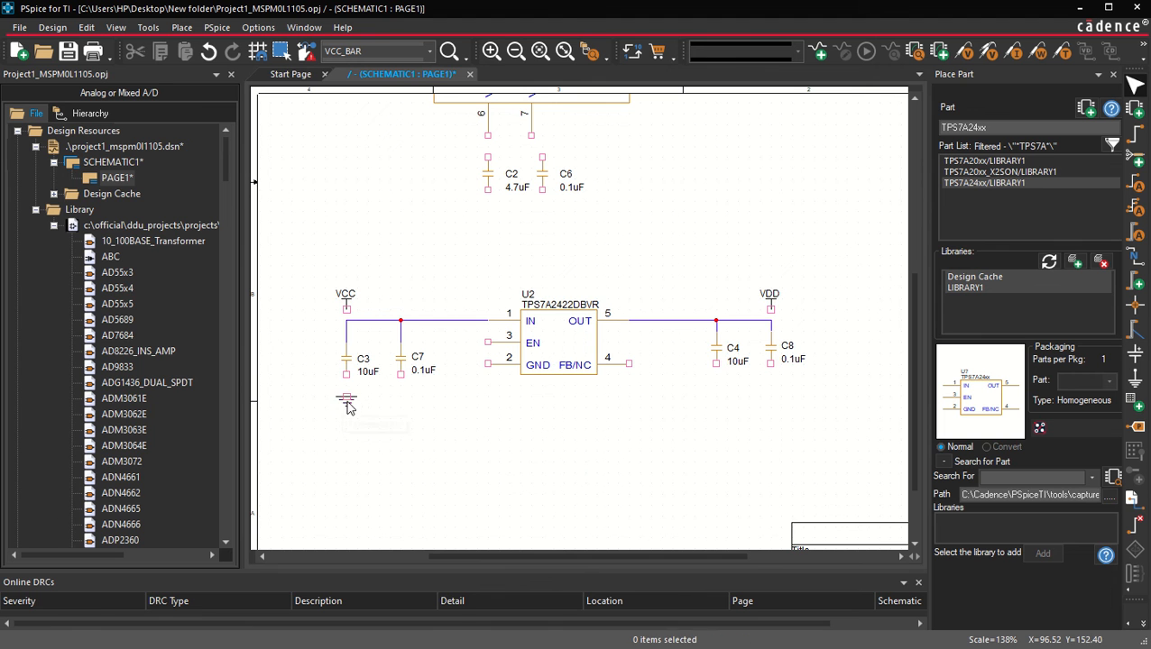
# Move the ground symbol farther below C3 and wire VCC to the input line and C3's lower pin to ground.
pyautogui.moveTo(347, 402); pyautogui.dragTo(345, 421)
pyautogui.click(388, 406)
pyautogui.press('w')
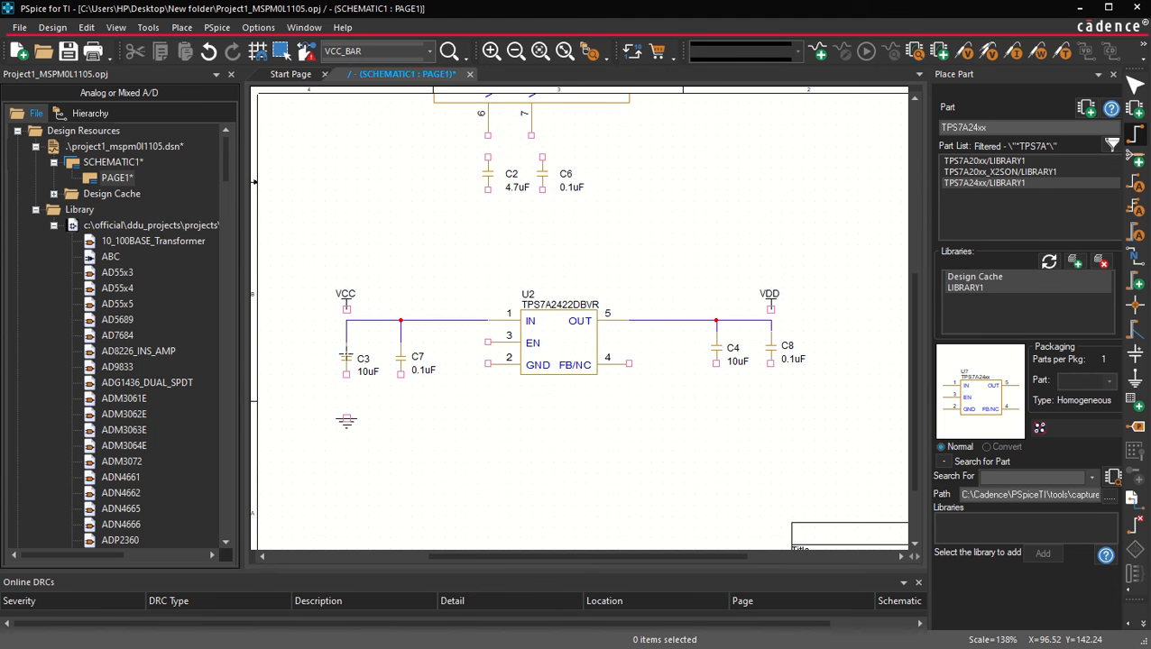
pyautogui.click(346, 310)
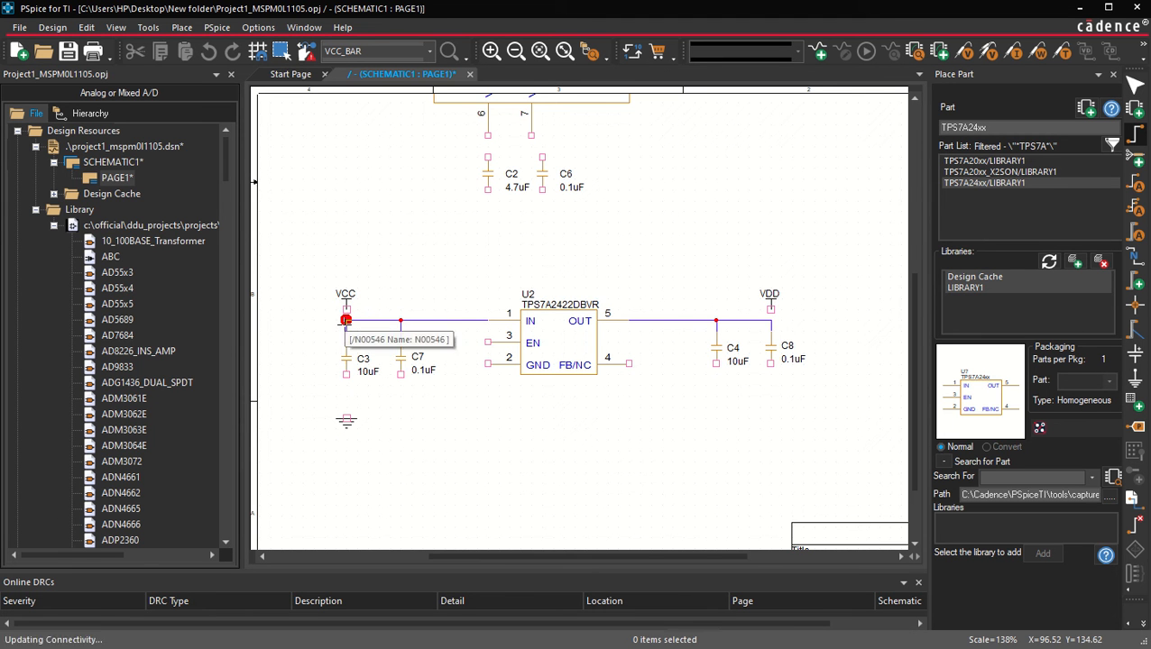
pyautogui.click(346, 376)
pyautogui.doubleClick(346, 417)
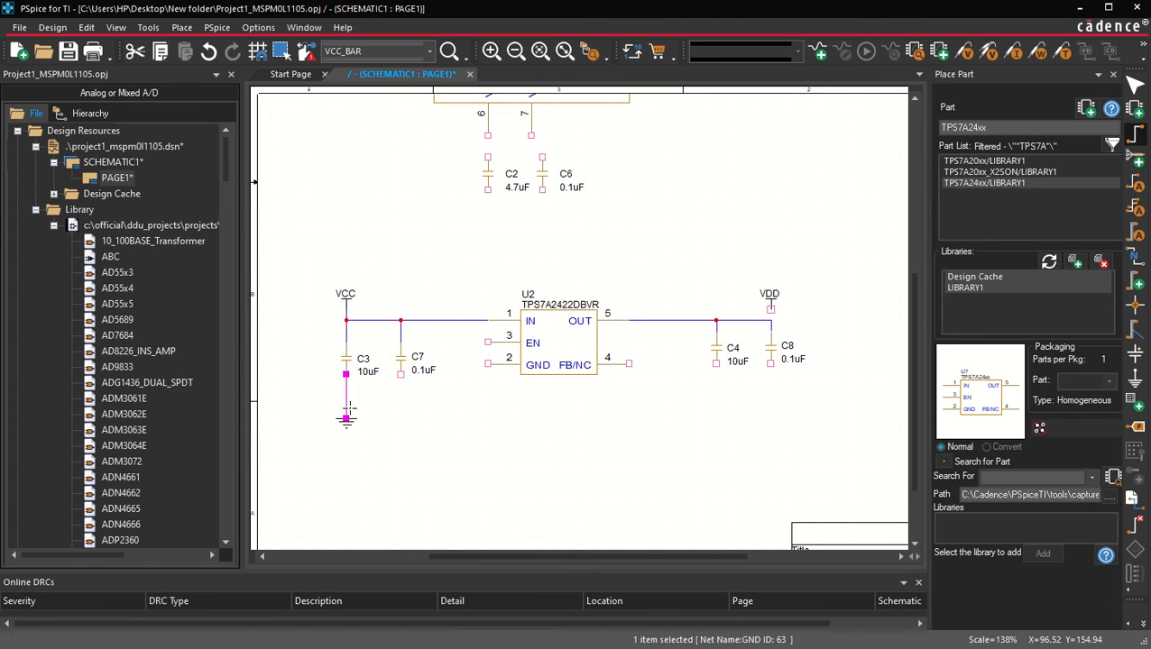
# Wire the lower pin of C7 to the ground line under C3.
pyautogui.click(400, 373)
pyautogui.doubleClick(345, 407)
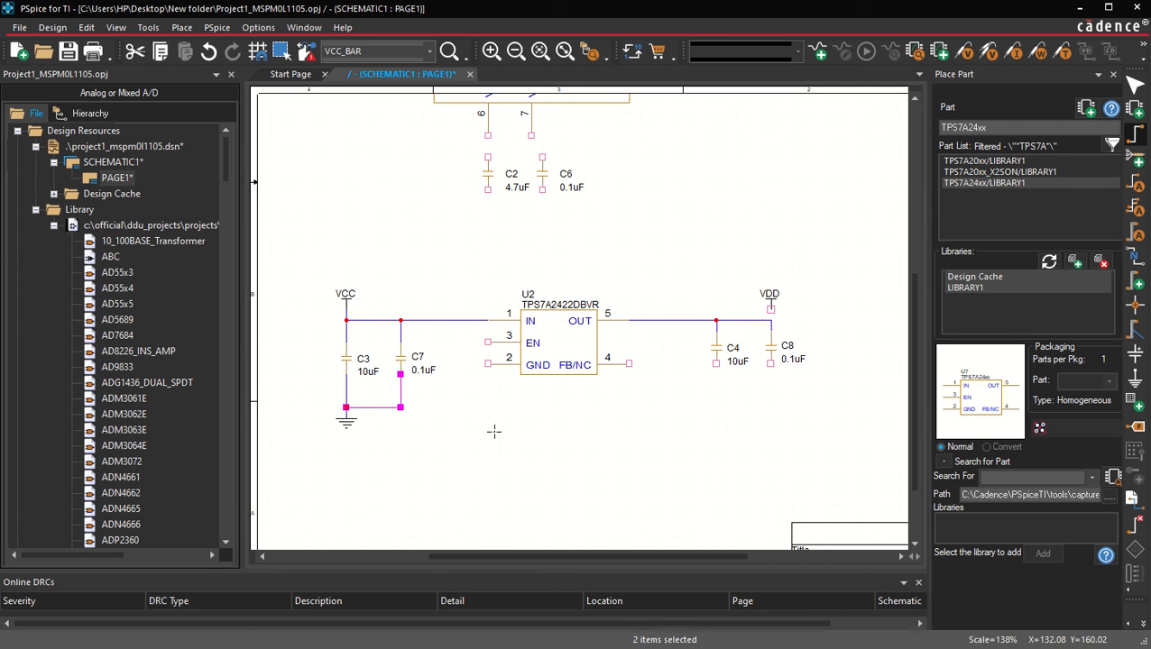
pyautogui.press('Escape')
pyautogui.click(494, 439)
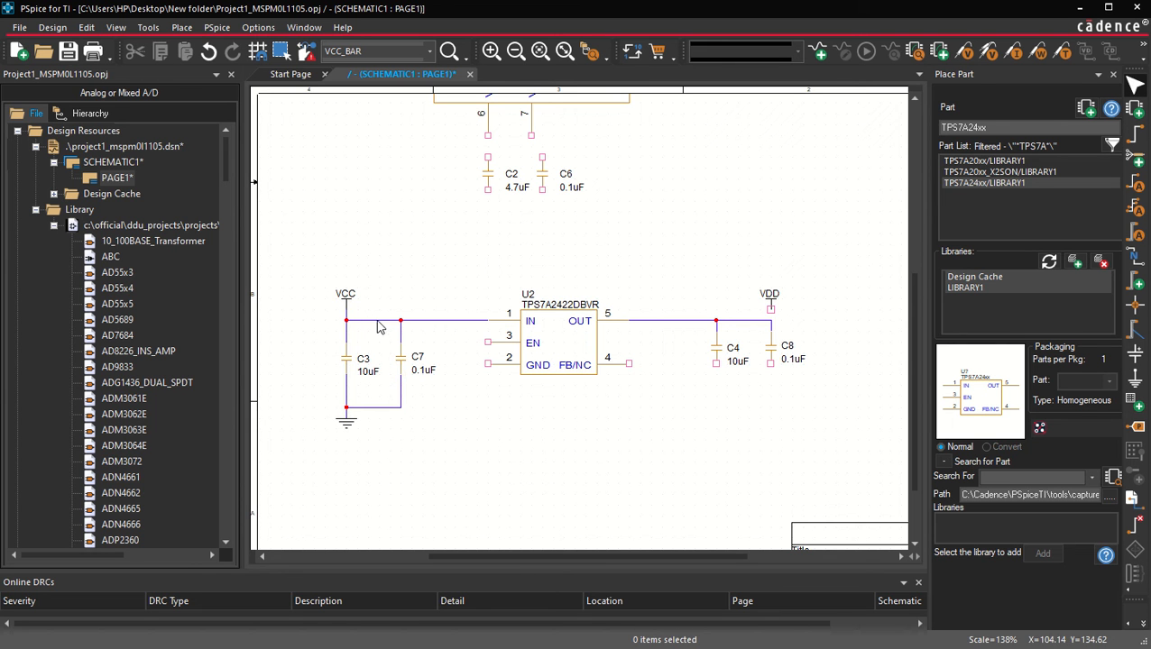
# Place a copy of the ground symbol from under C3 below capacitor C8.
pyautogui.click(372, 322)
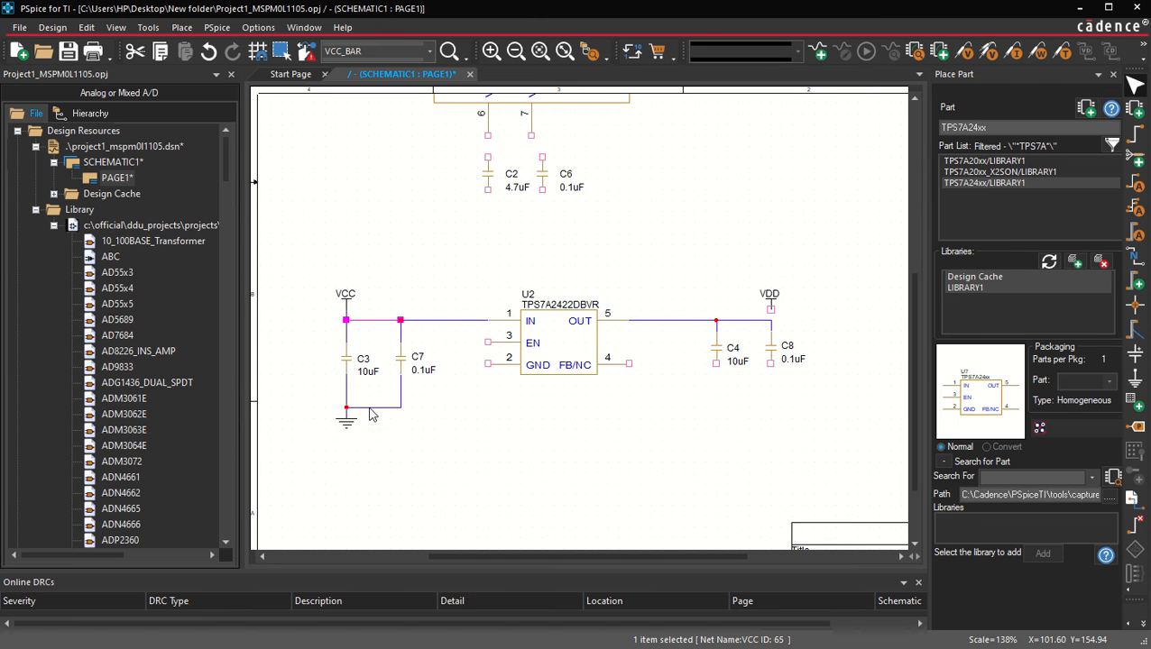
pyautogui.click(344, 426)
pyautogui.keyDown('ctrl'); pyautogui.moveTo(341, 424); pyautogui.dragTo(771, 406); pyautogui.keyUp('ctrl')
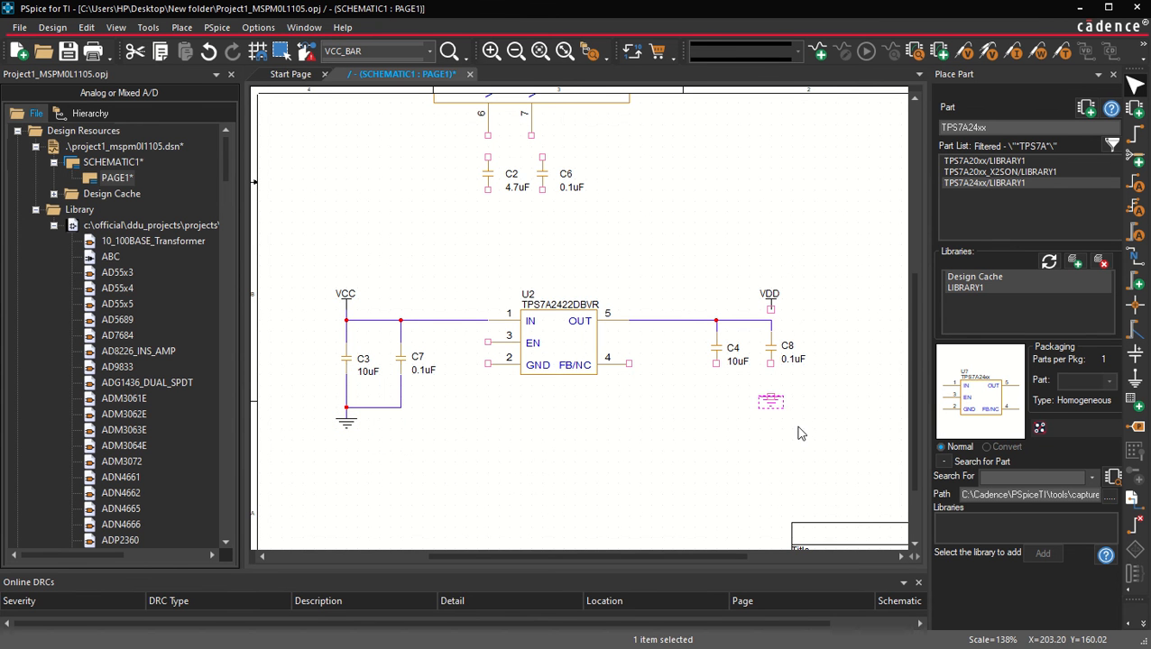
# Wire the lower pins of C8 and C4 to the ground symbol below C8.
pyautogui.press('w')
pyautogui.click(771, 396)
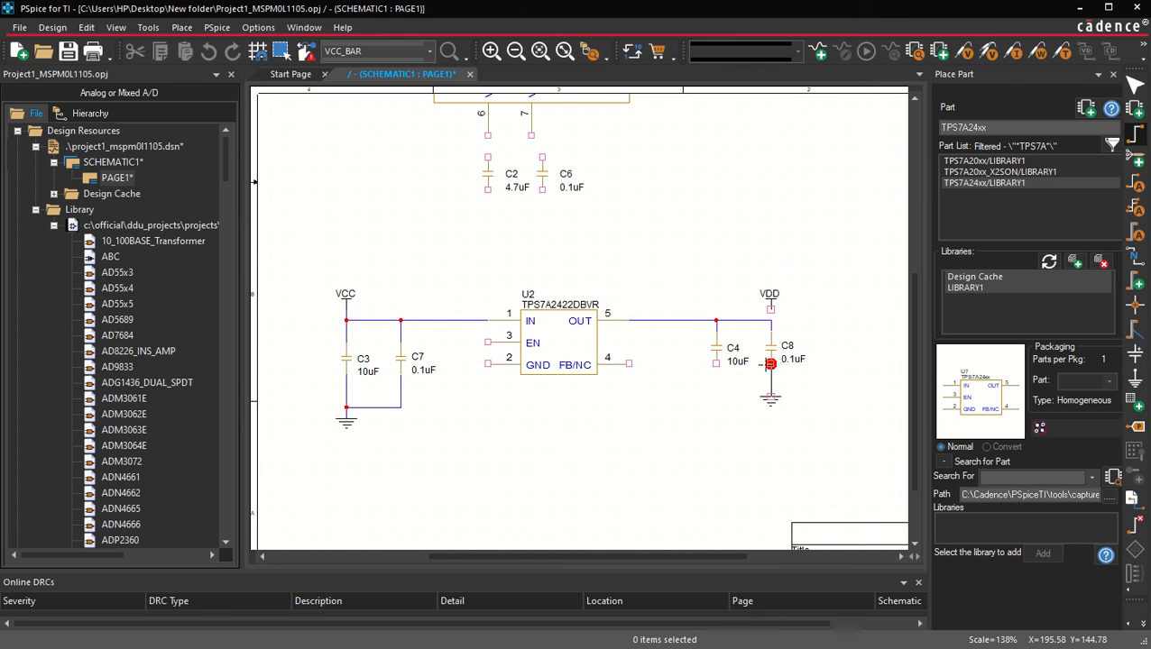
pyautogui.click(771, 364)
pyautogui.click(717, 364)
pyautogui.click(770, 374)
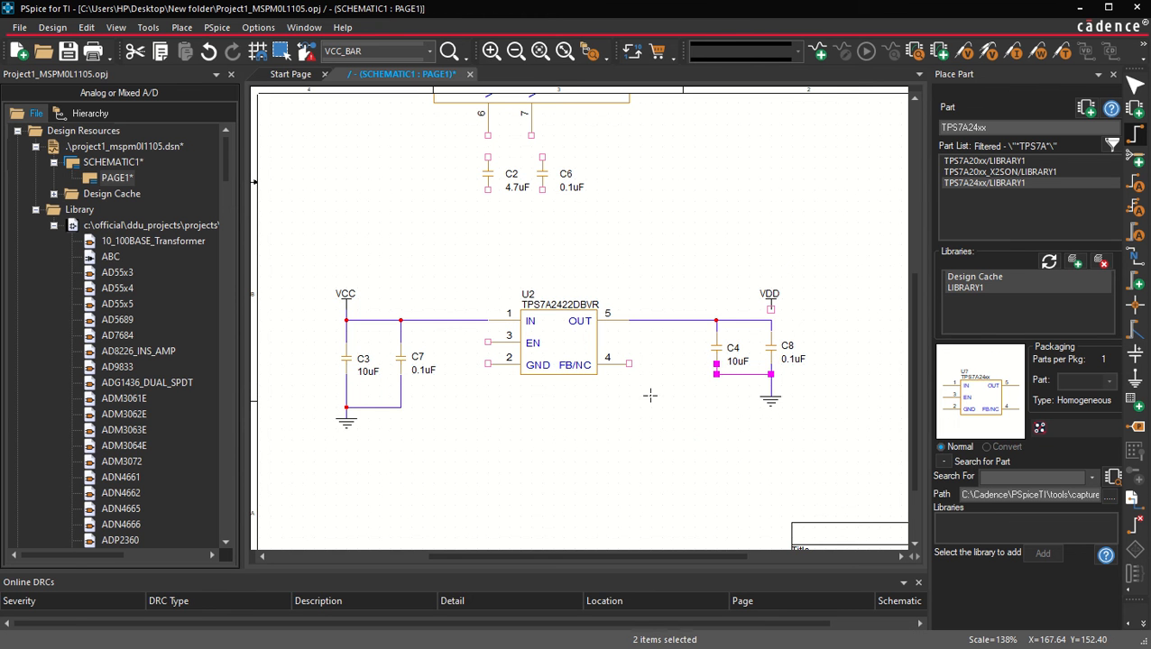
pyautogui.press('Escape')
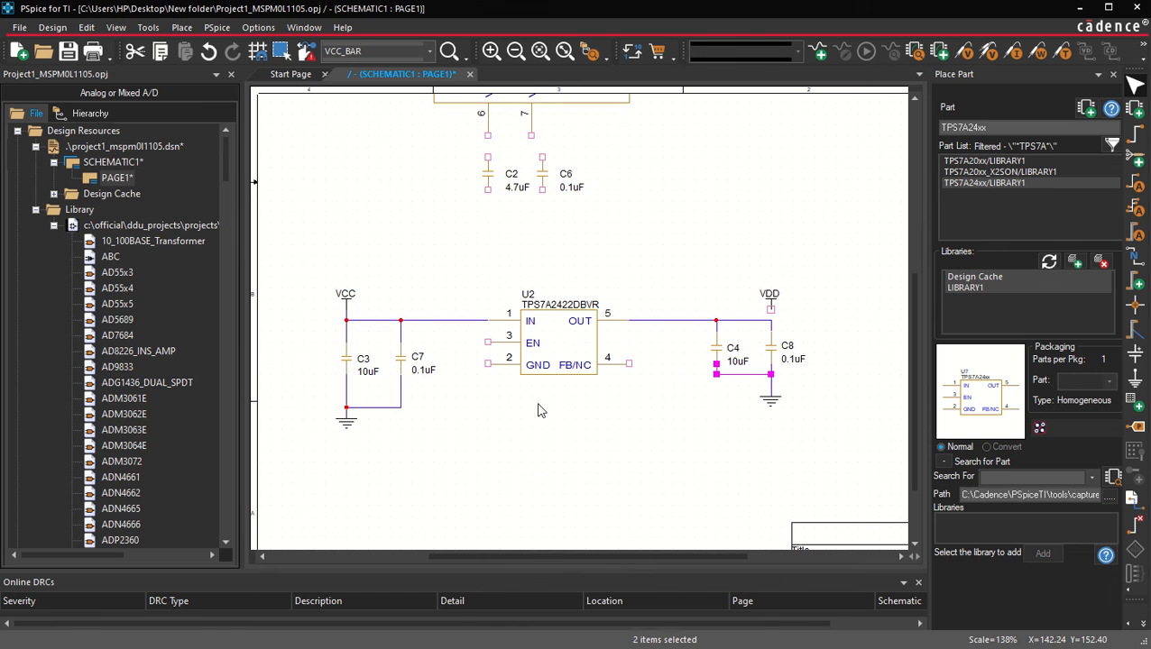
# Wire the EN pin of U2 to the input line feeding its IN pin.
pyautogui.press('w')
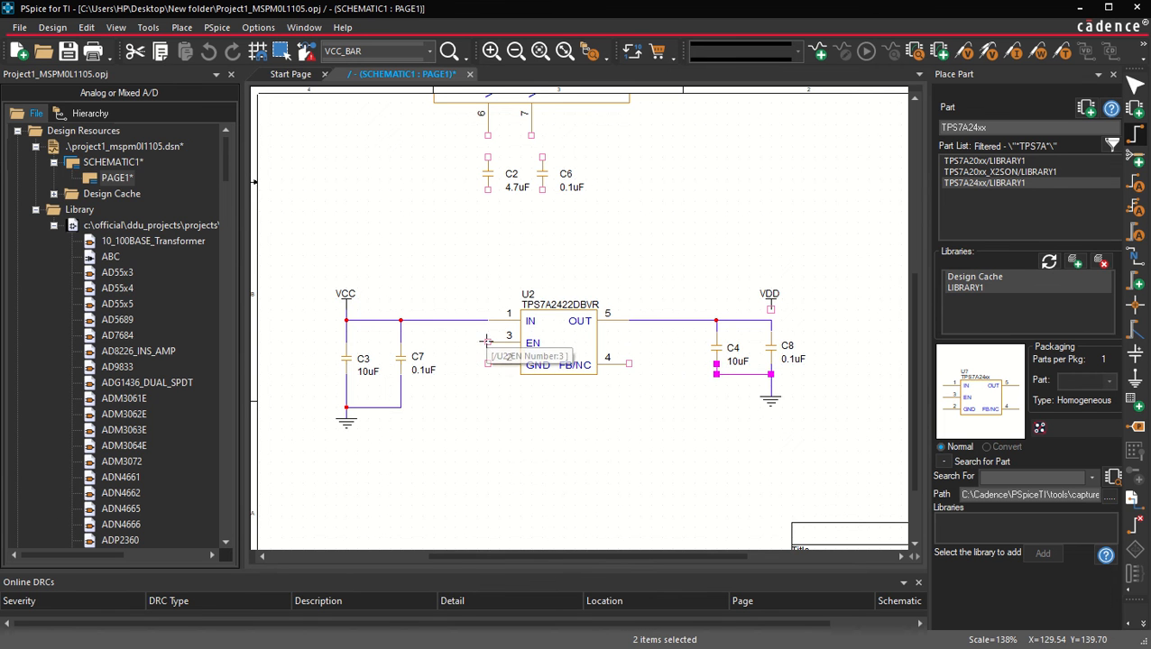
pyautogui.click(487, 342)
pyautogui.click(454, 320)
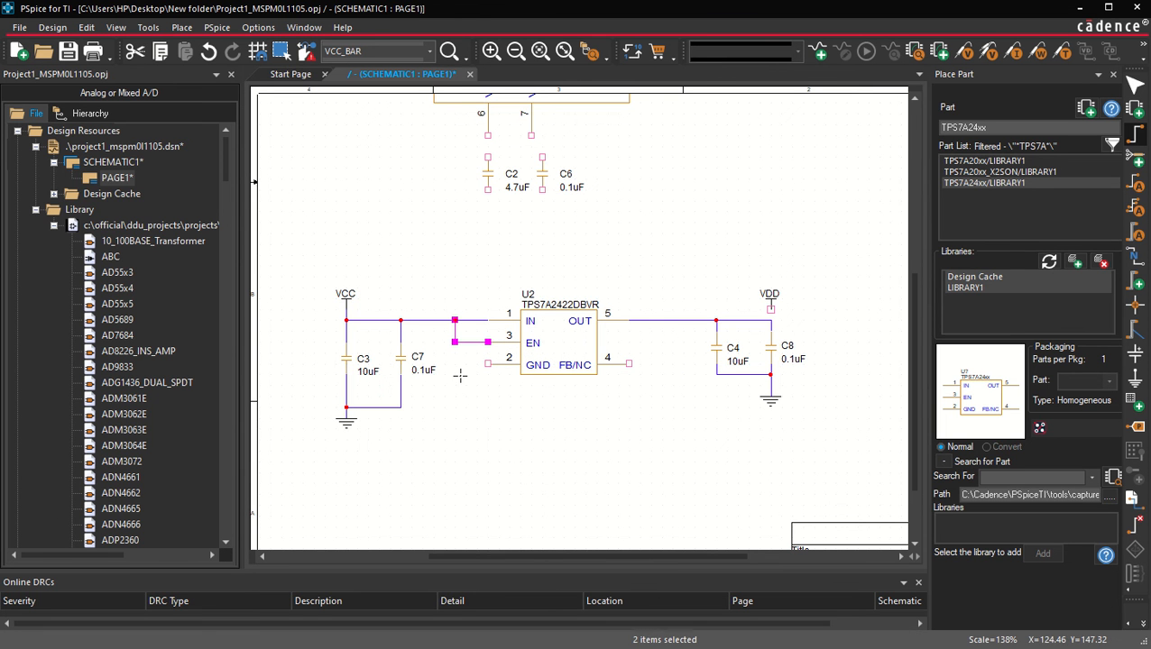
pyautogui.press('Escape')
pyautogui.press('Escape')
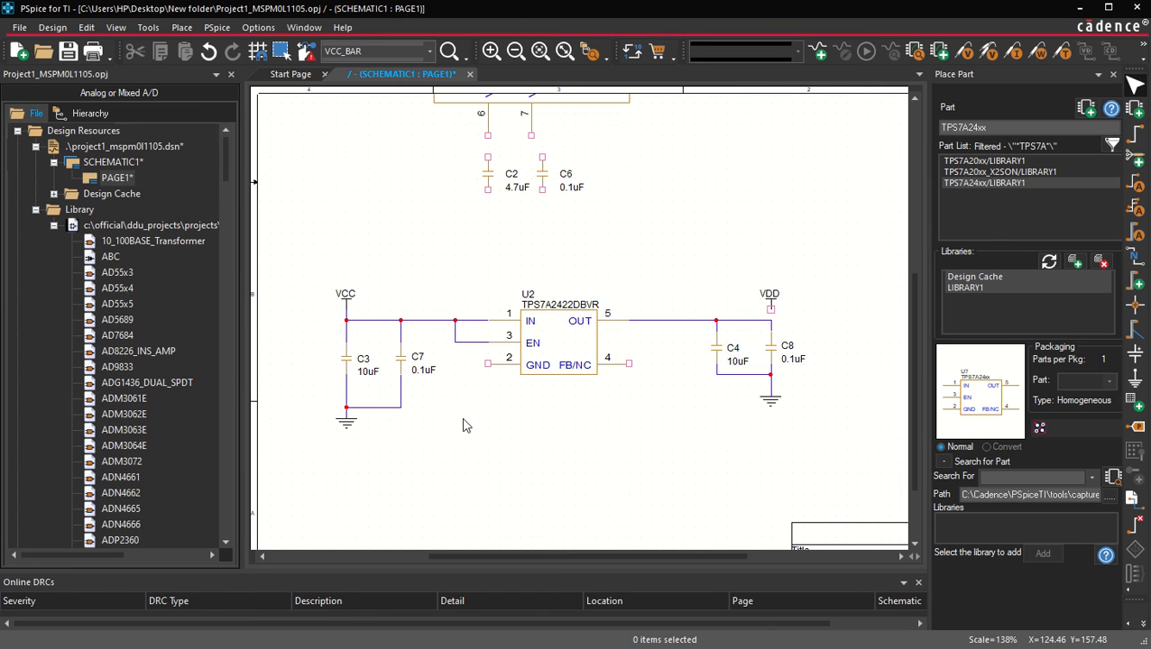
# Wire the GND pin of U2 to the ground line at the lower end of C7.
pyautogui.press('w')
pyautogui.click(487, 364)
pyautogui.click(455, 364)
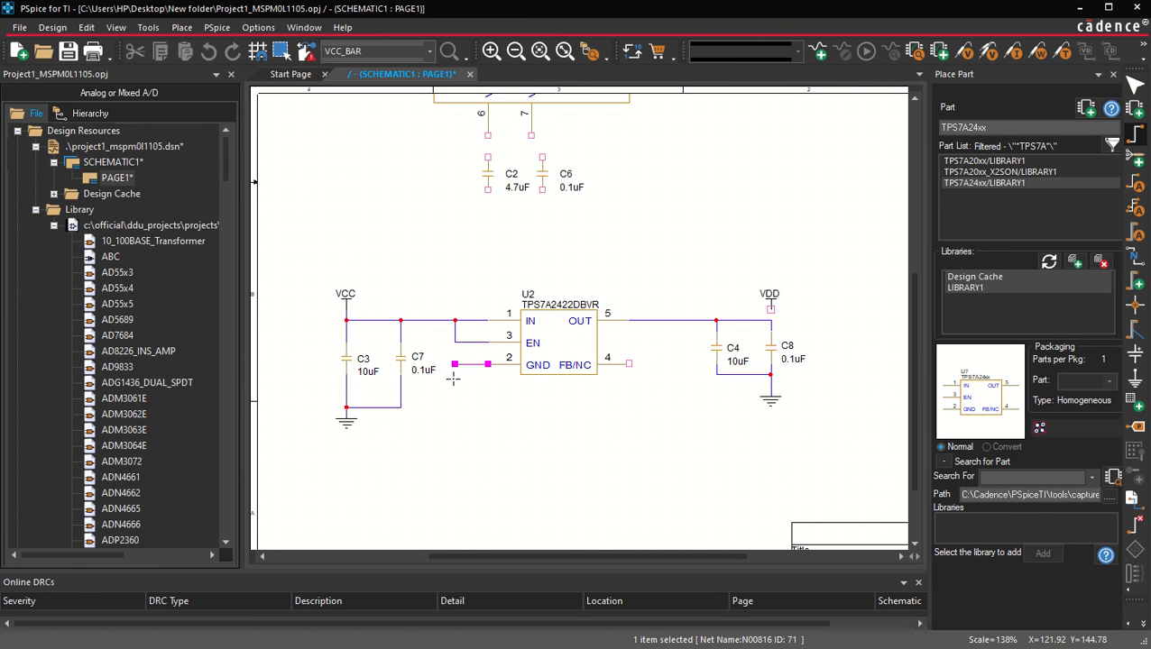
pyautogui.click(400, 406)
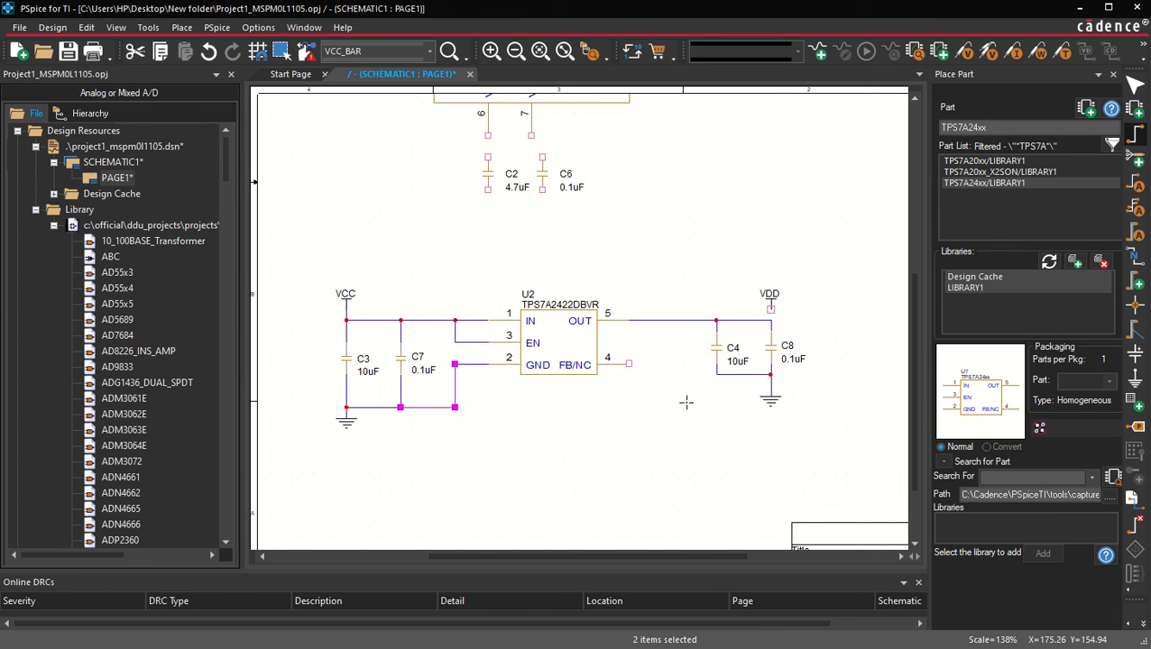
pyautogui.press('Escape')
pyautogui.click(632, 404)
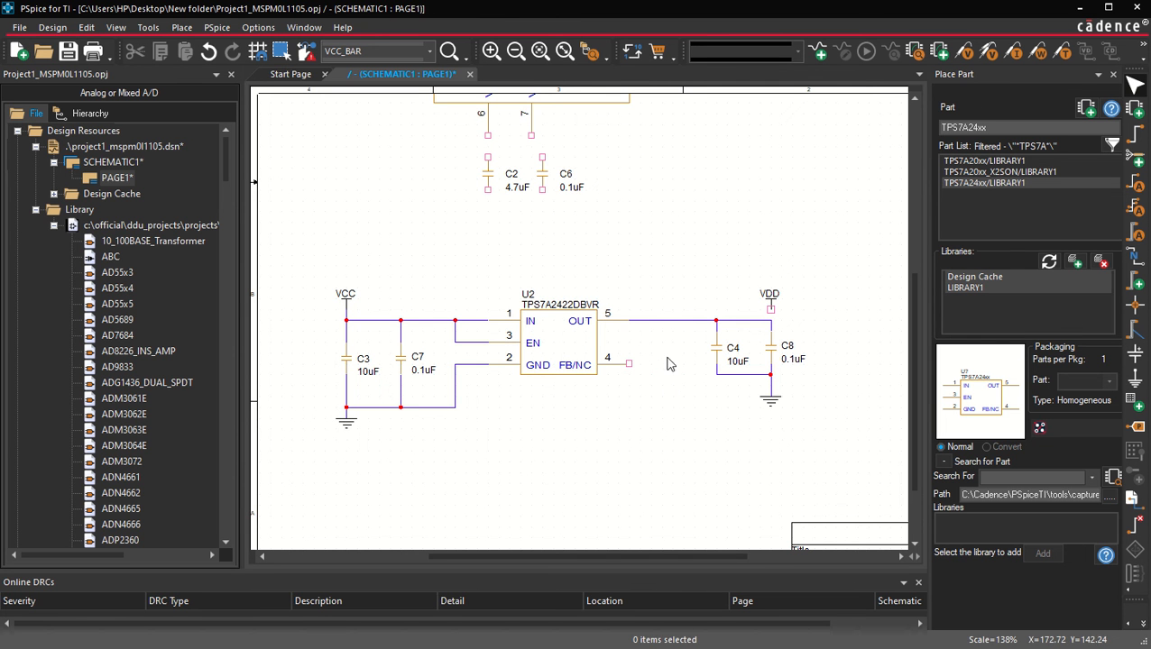
pyautogui.keyDown('ctrl'); pyautogui.scroll(1, 756, 420); pyautogui.keyUp('ctrl')
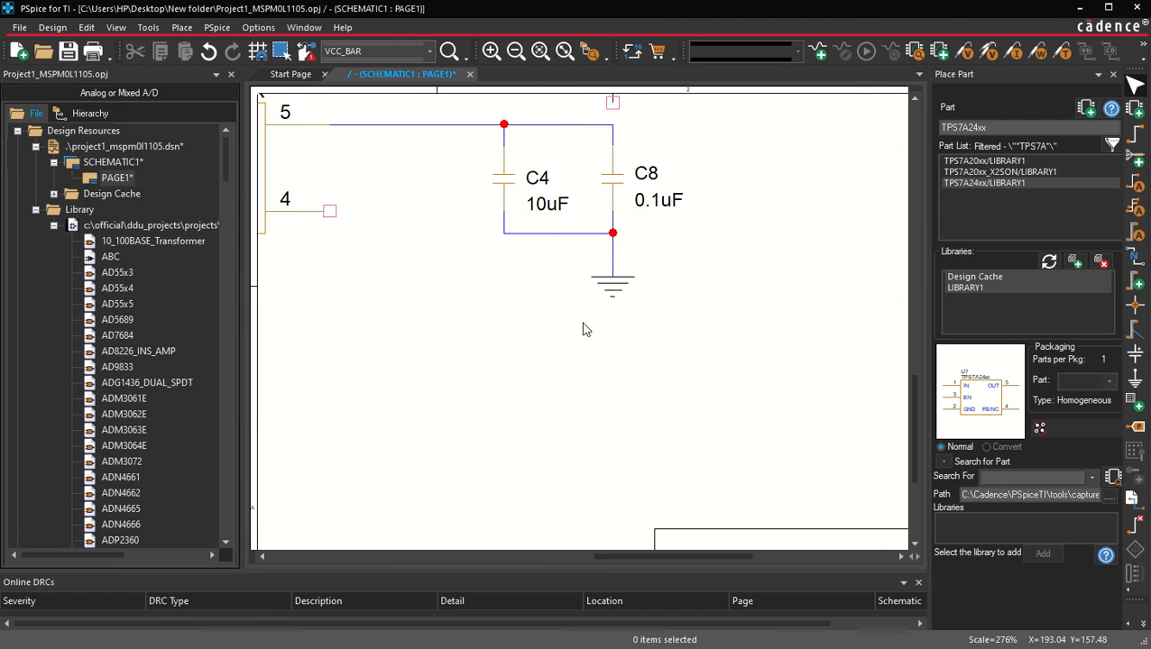
# Place two RES0603 resistors vertically, one above the other, between U2's output pins and capacitor C4.
pyautogui.scroll(1, 492, 336)
pyautogui.hscroll(-1, 521, 340)
pyautogui.hscroll(-1, 520, 348)
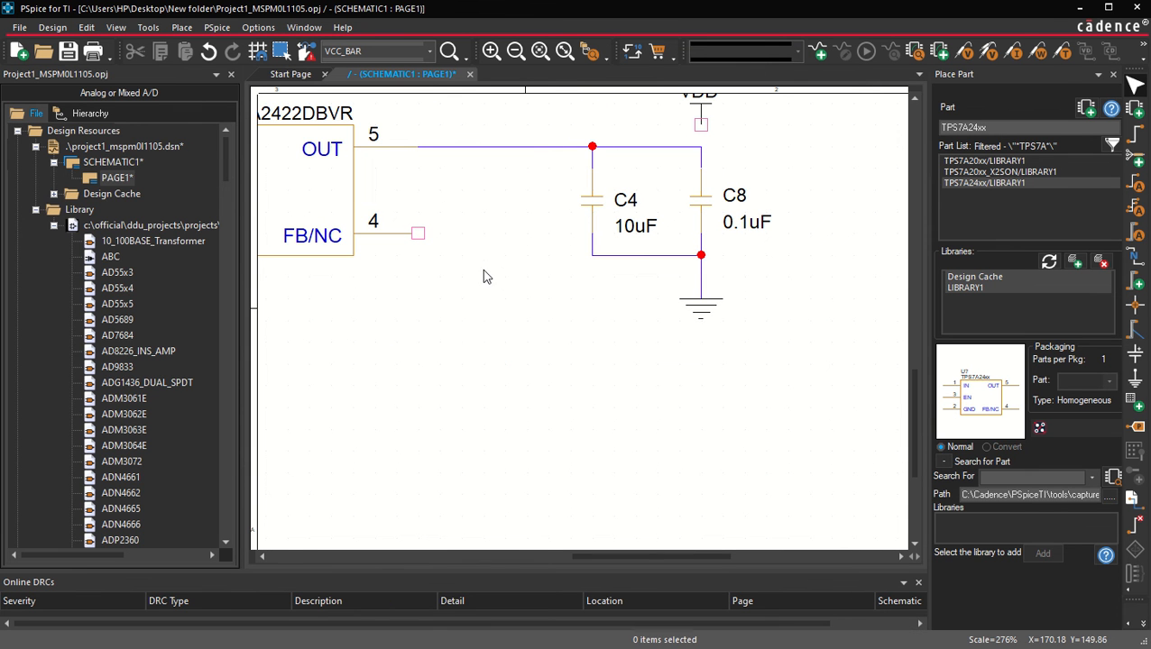
pyautogui.click(1012, 127)
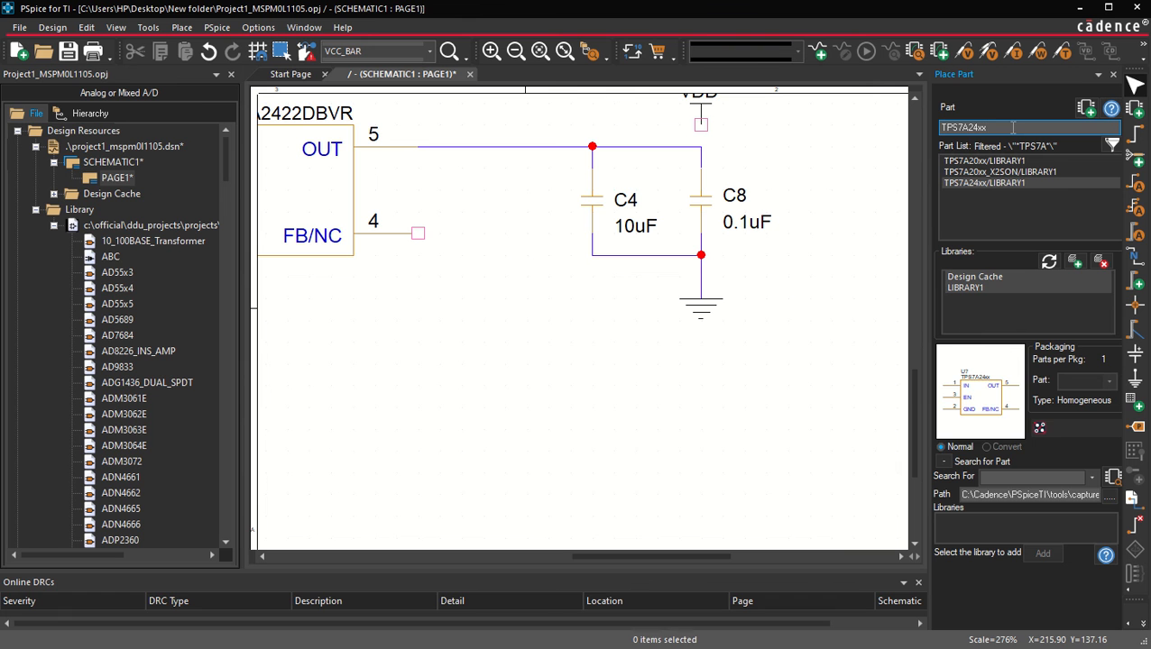
pyautogui.press('BackSpace')
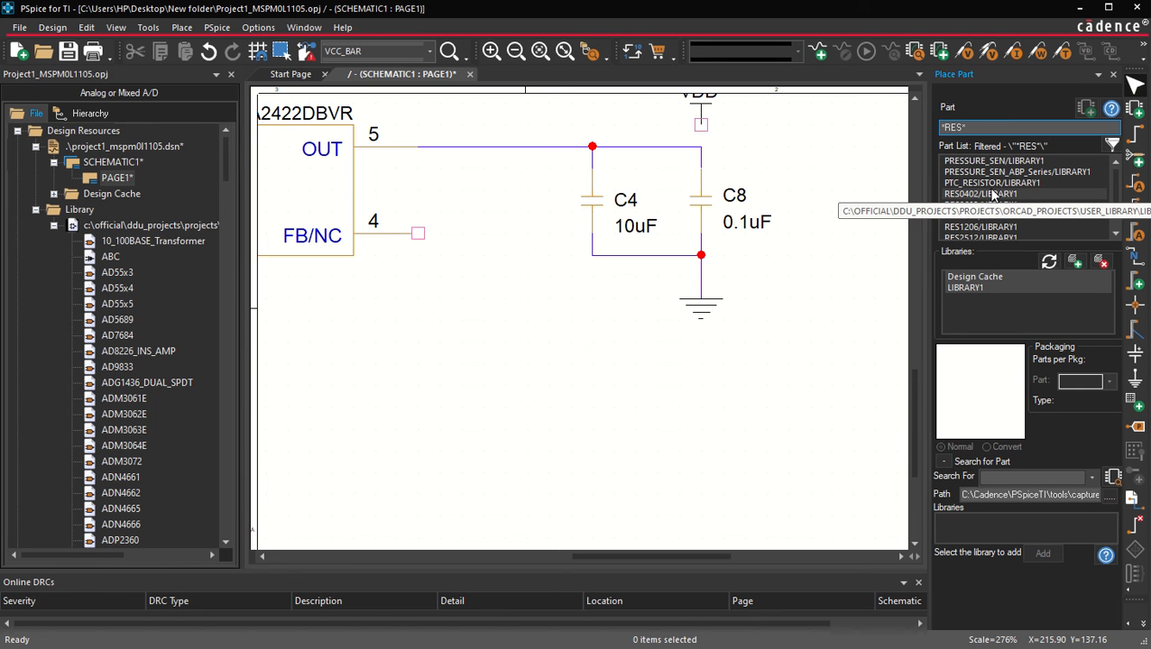
pyautogui.click(991, 196)
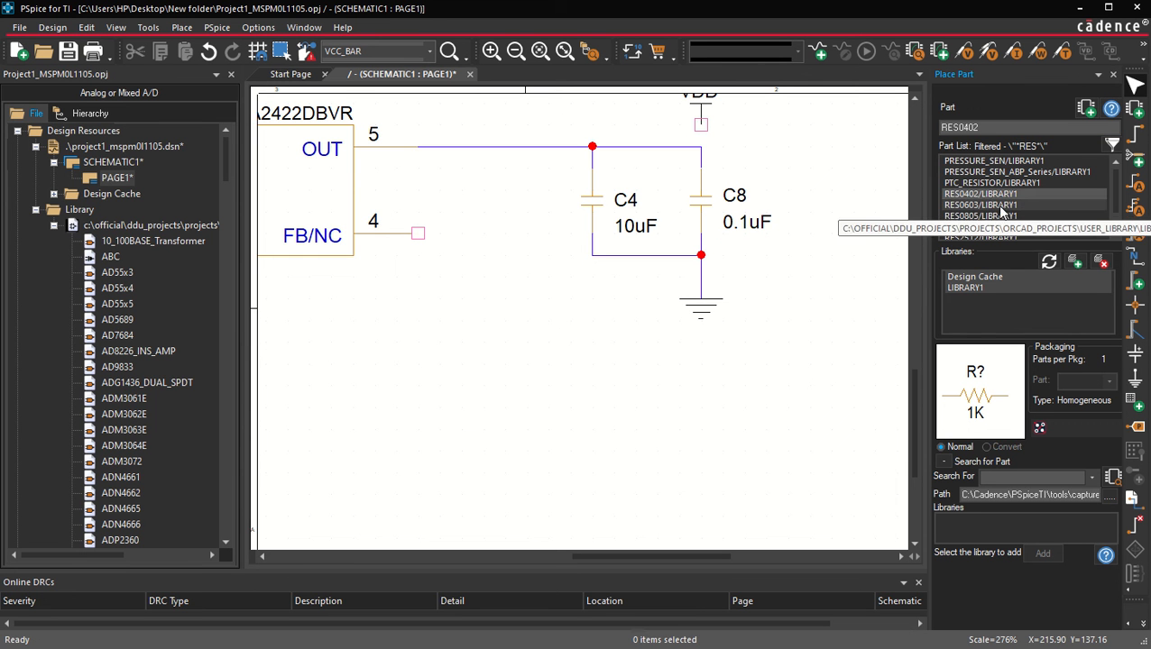
pyautogui.click(992, 129)
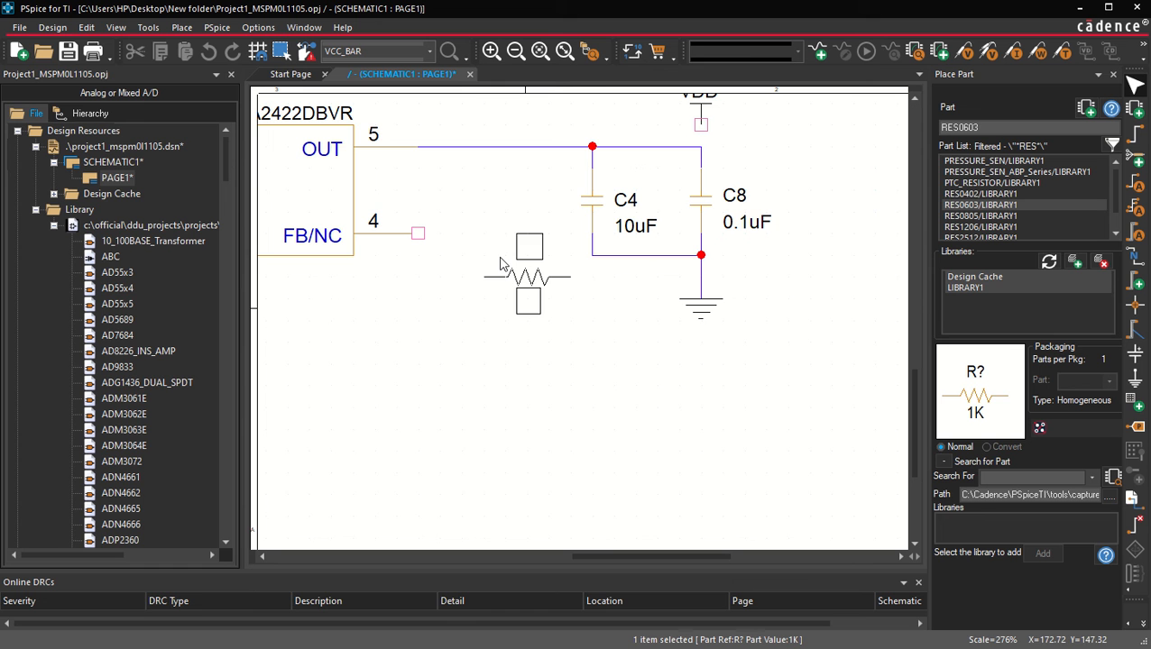
pyautogui.press('r')
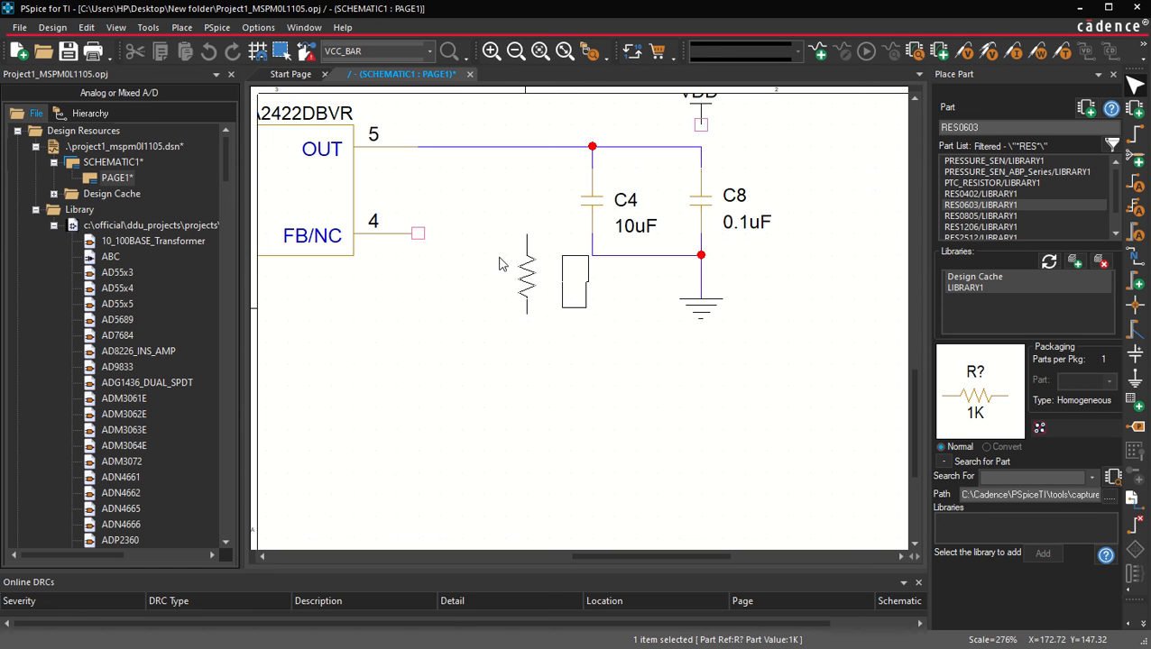
pyautogui.click(456, 200)
pyautogui.click(455, 331)
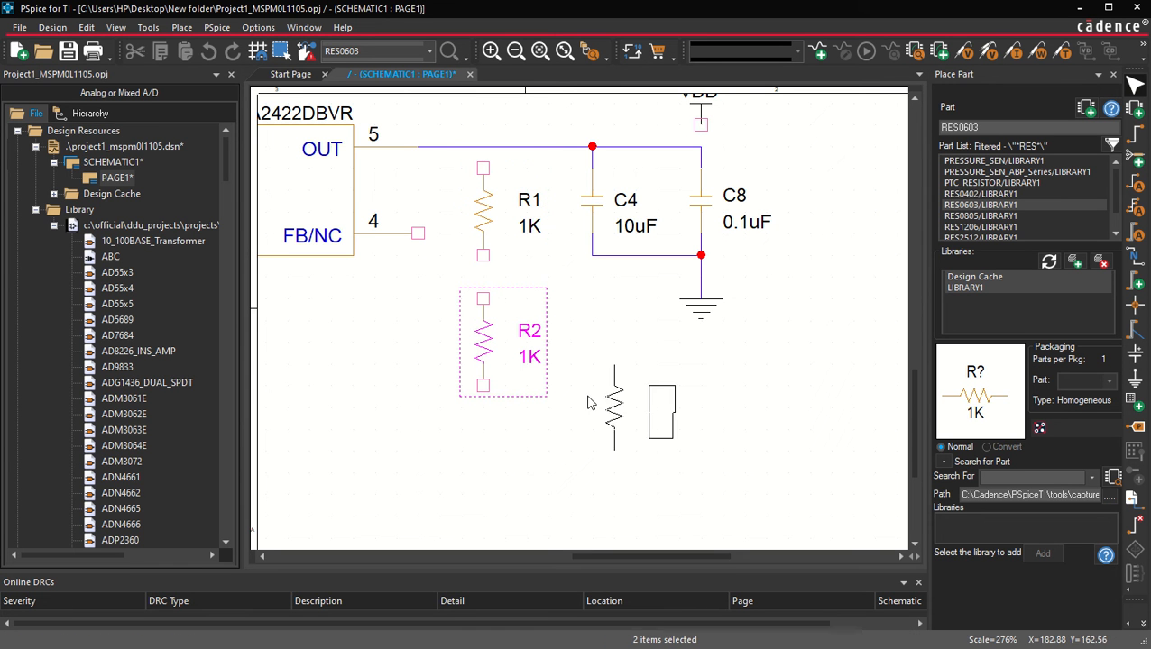
pyautogui.press('Escape')
# Place a copy of the ground symbol from under C8 below resistor R2.
pyautogui.click(703, 331)
pyautogui.click(698, 313)
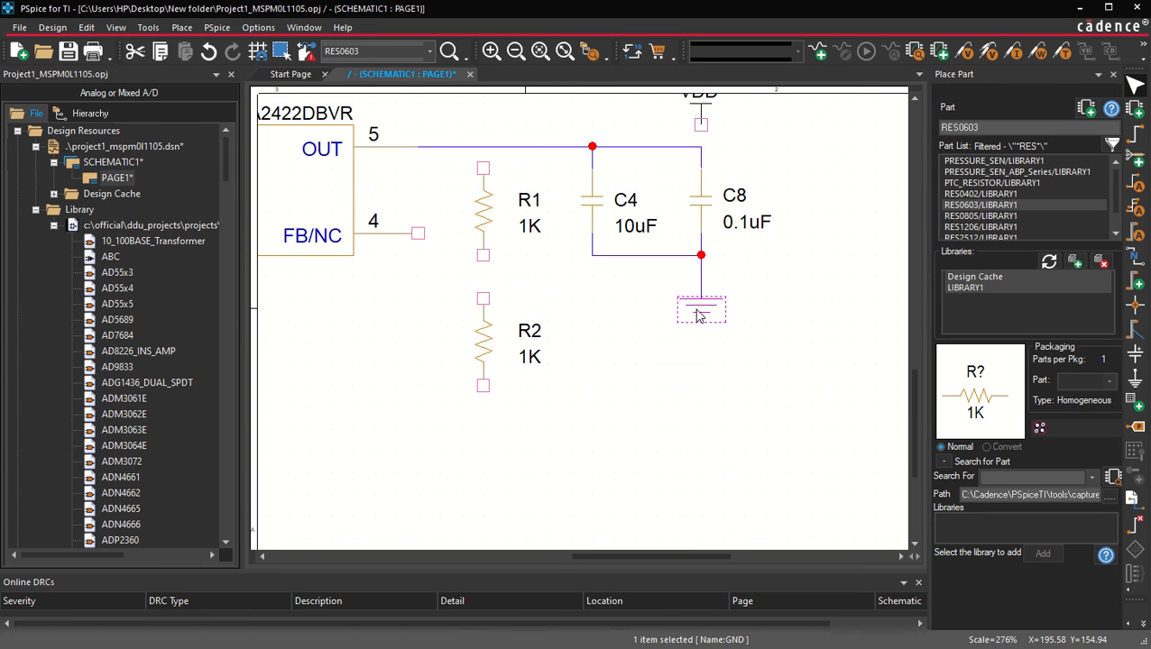
pyautogui.hotkey('ctrl', 'c')
pyautogui.hotkey('ctrl', 'v')
pyautogui.click(480, 446)
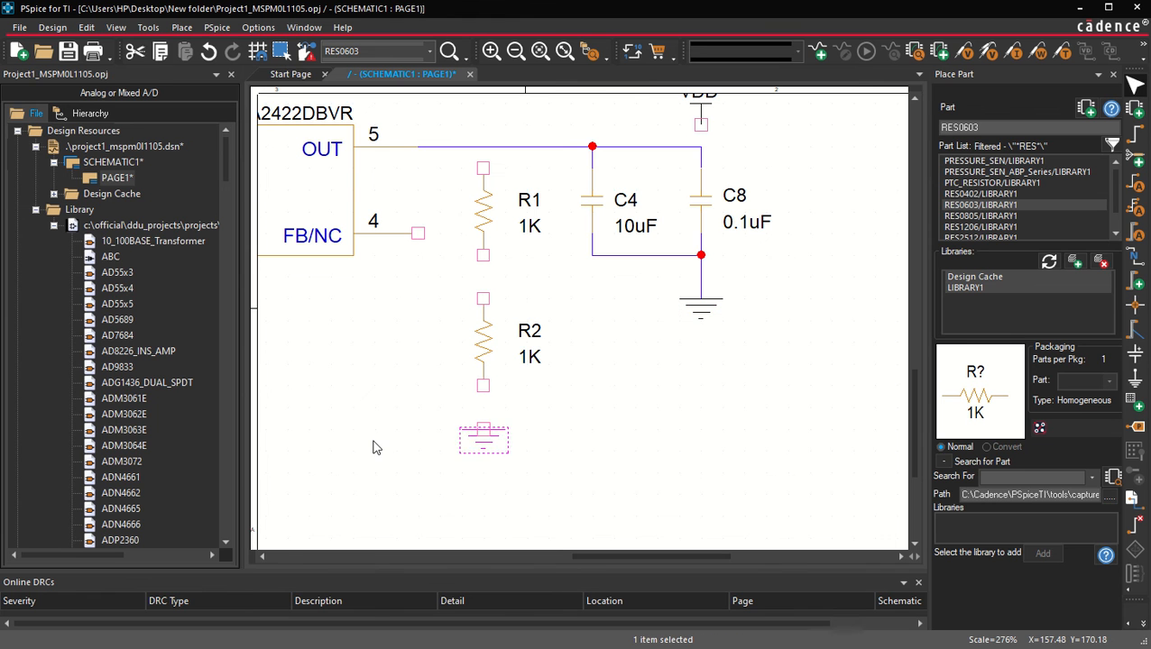
pyautogui.click(376, 448)
# Wire the FB/NC pin of U2 to the node joining R1's lower pin and R2's upper pin.
pyautogui.press('w')
pyautogui.click(418, 234)
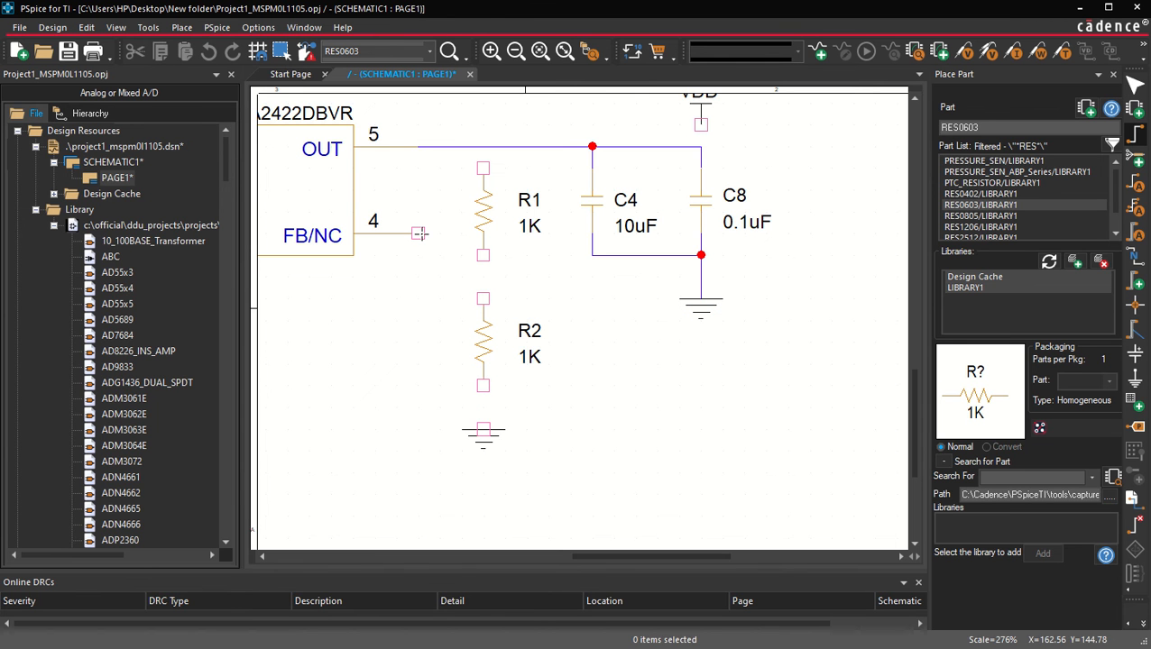
pyautogui.click(439, 276)
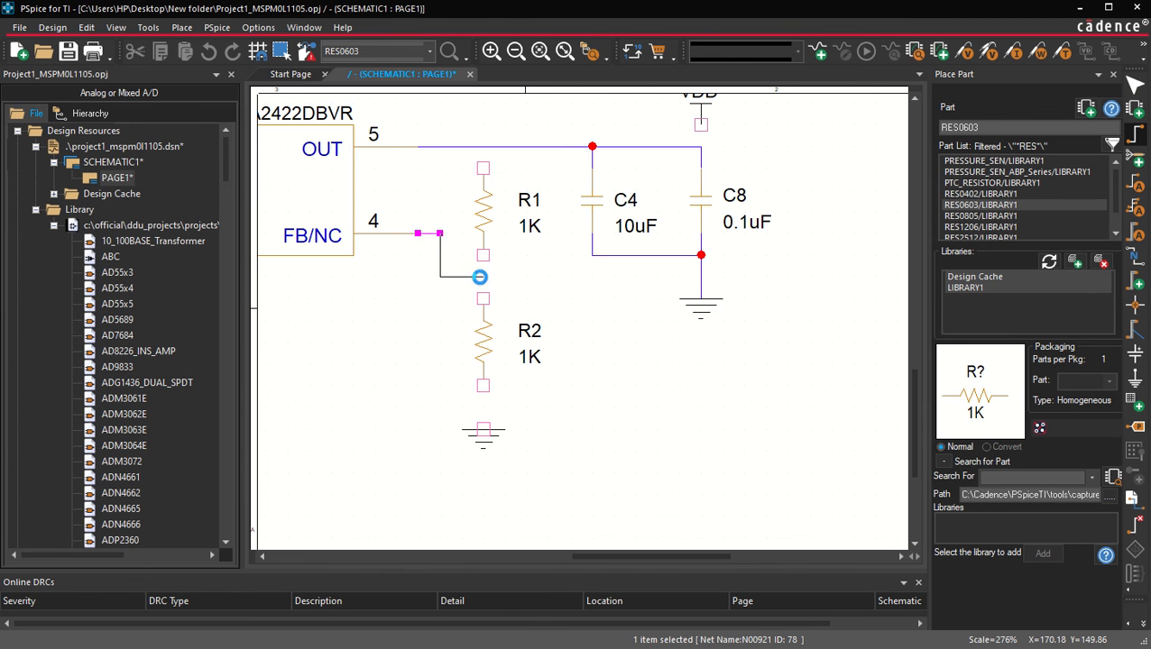
pyautogui.click(483, 256)
pyautogui.click(482, 276)
pyautogui.click(483, 298)
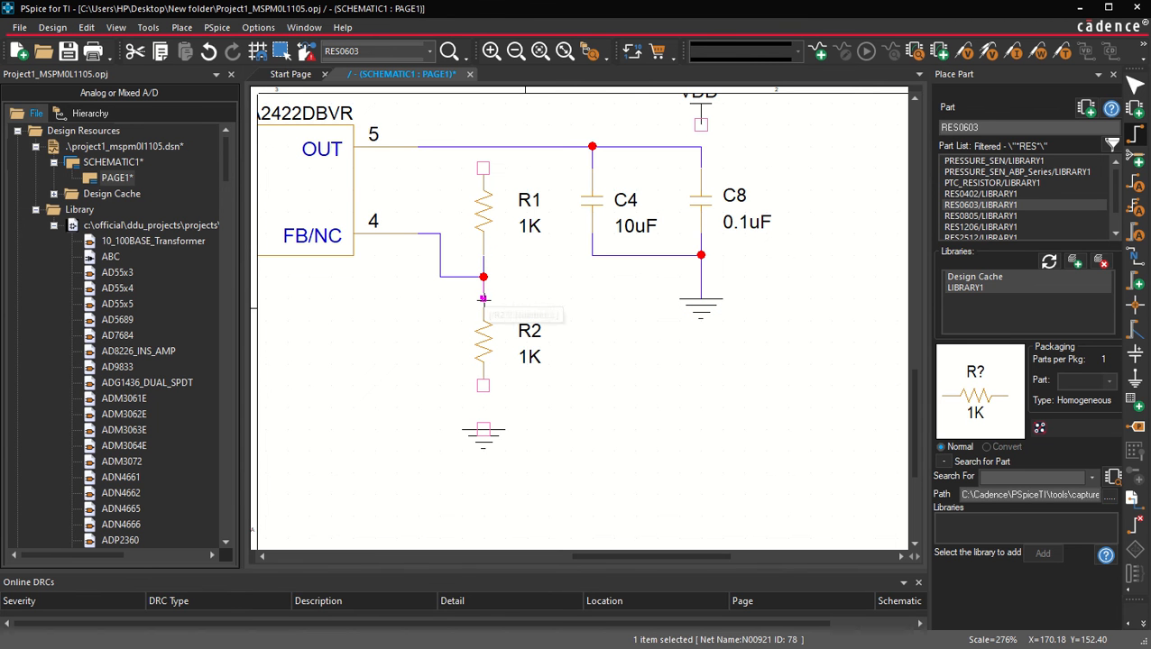
# Wire R1's upper pin to the OUT line and R2's lower pin to the ground symbol below it.
pyautogui.click(484, 167)
pyautogui.click(483, 146)
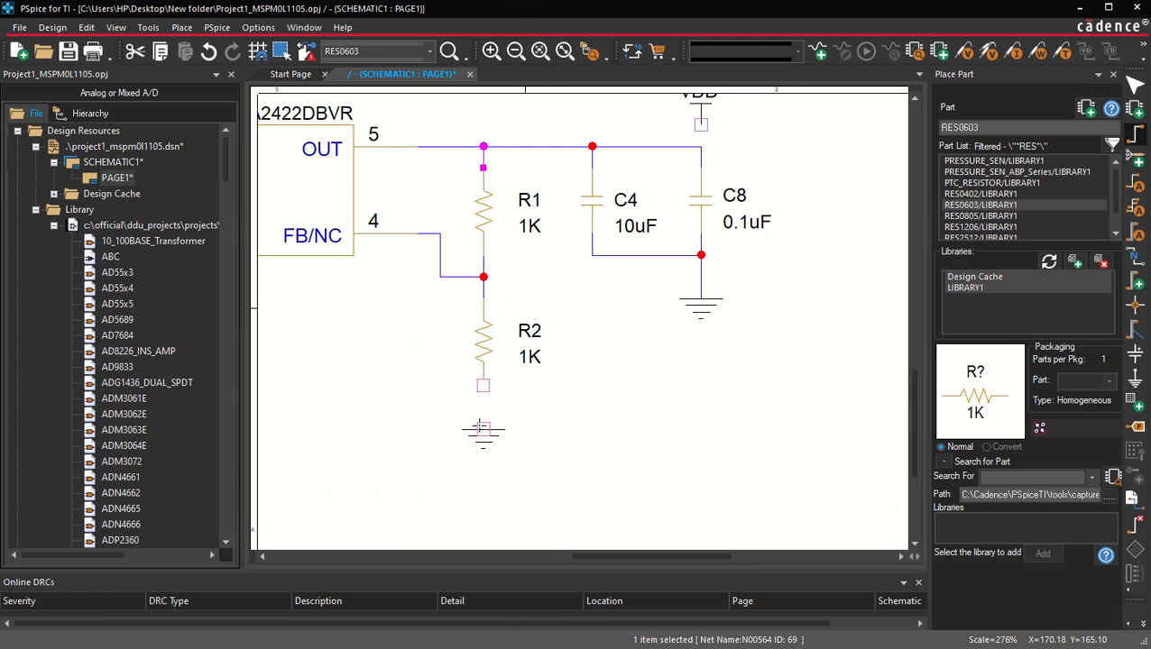
pyautogui.click(483, 386)
pyautogui.click(482, 430)
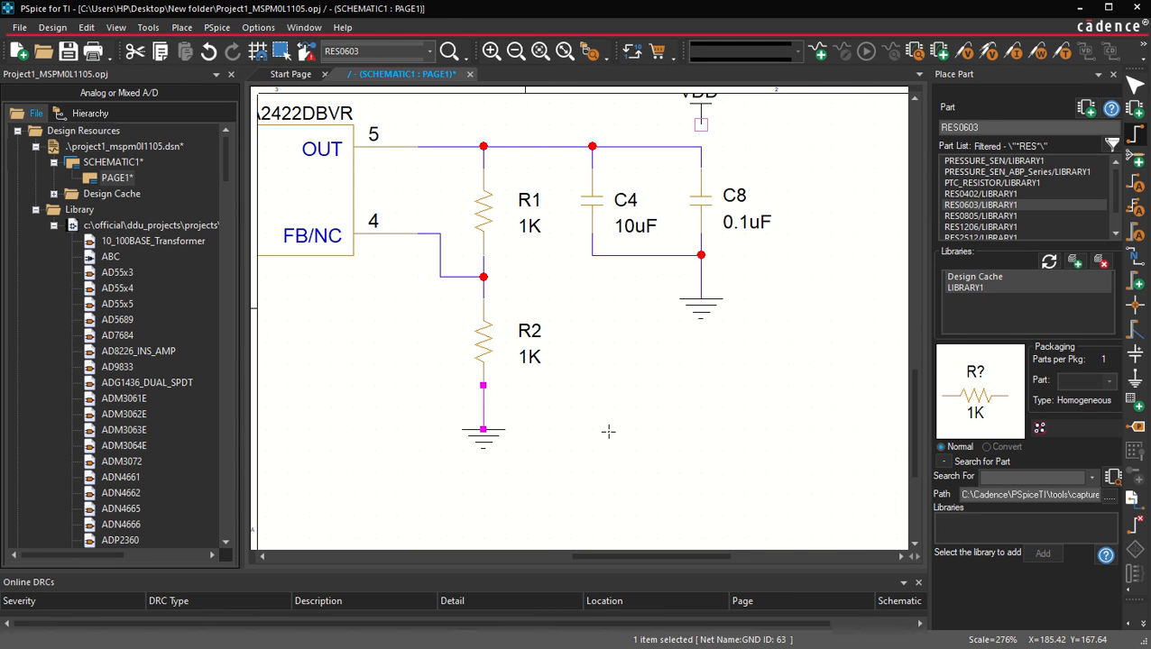
pyautogui.press('Escape')
# Move the reference and value labels of R1 and R2 closer to their resistor symbols.
pyautogui.click(524, 203)
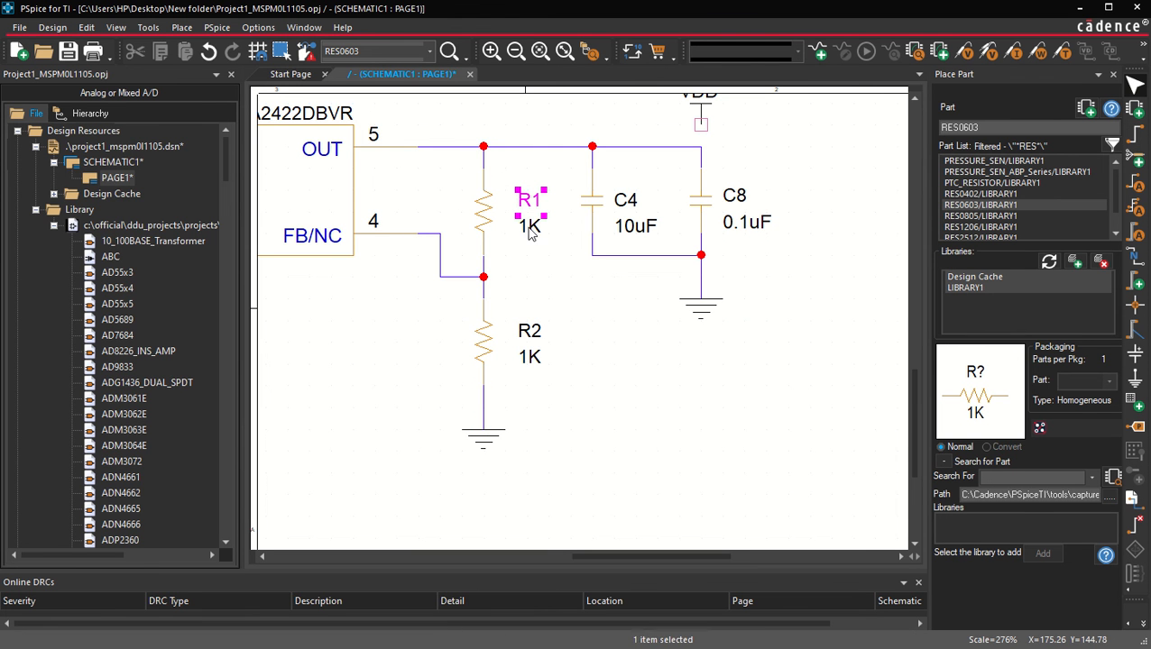
pyautogui.keyDown('ctrl'); pyautogui.click(529, 226); pyautogui.keyUp('ctrl')
pyautogui.moveTo(529, 227); pyautogui.dragTo(515, 224)
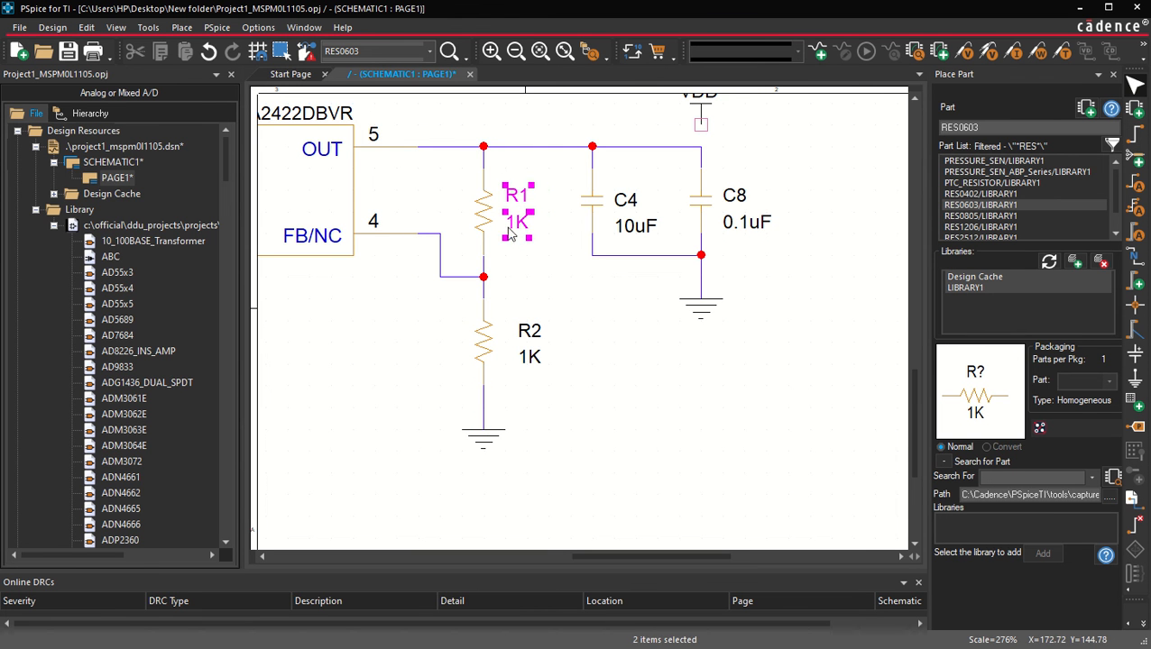
pyautogui.click(531, 335)
pyautogui.keyDown('ctrl'); pyautogui.click(530, 359); pyautogui.keyUp('ctrl')
pyautogui.moveTo(530, 358); pyautogui.dragTo(516, 358)
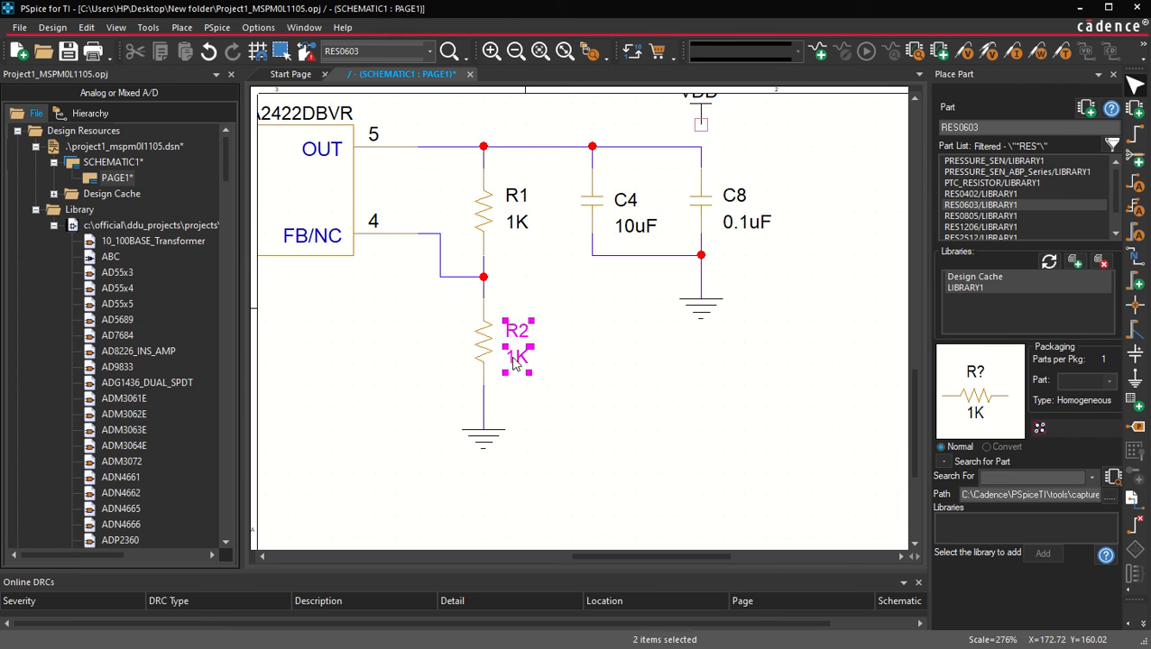
pyautogui.click(398, 159)
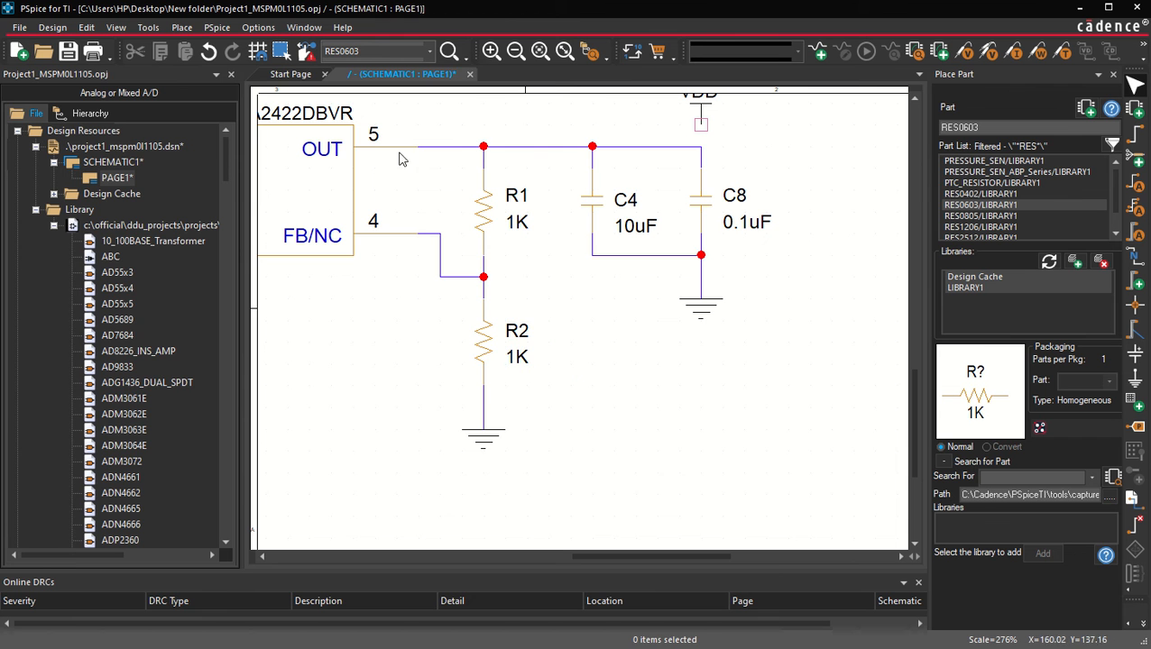
# Set R1's value to 1.65M(NU) and shift C4 with its wiring toward C8 to make room for the label.
pyautogui.doubleClick(516, 224)
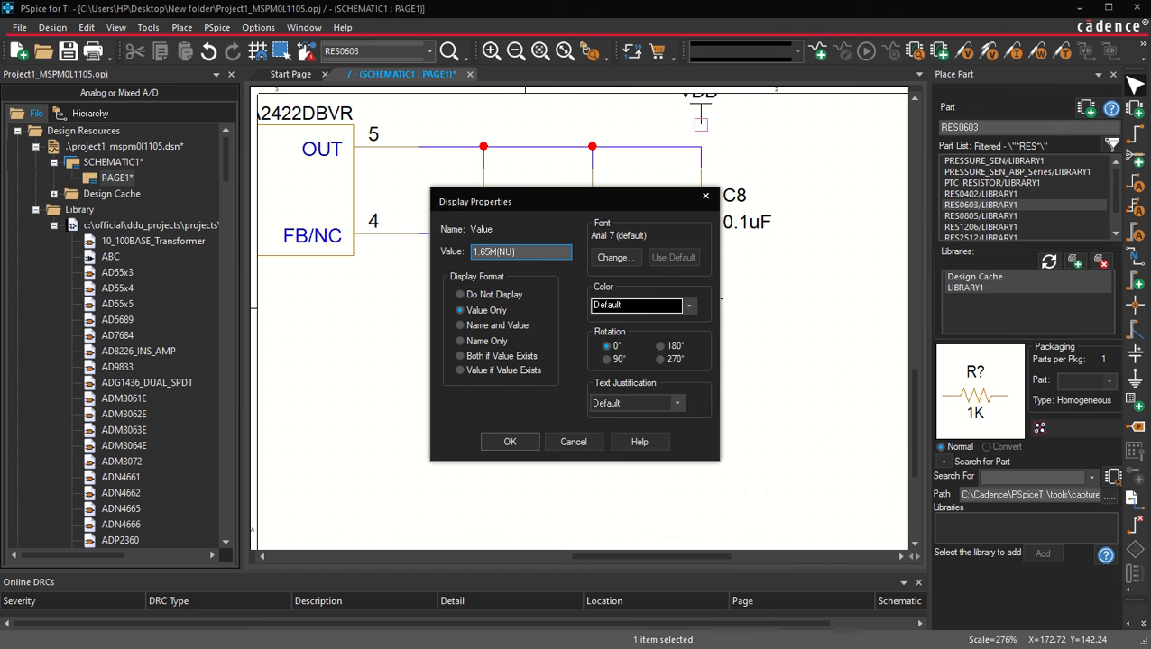
pyautogui.press('Return')
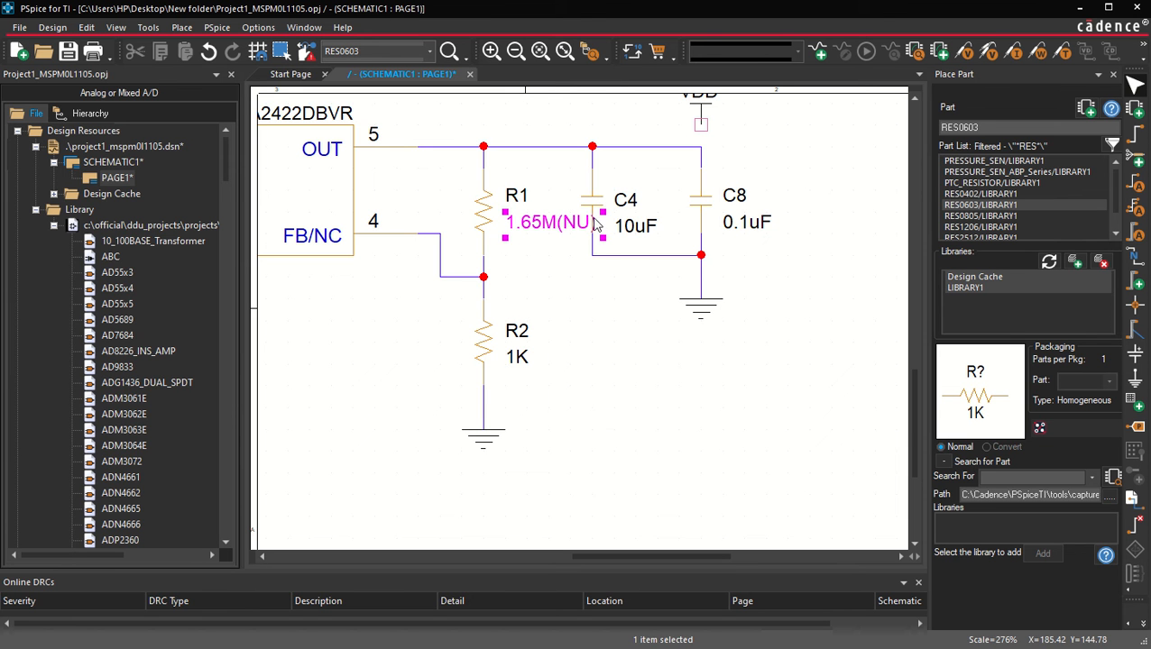
pyautogui.click(592, 171)
pyautogui.keyDown('ctrl'); pyautogui.click(590, 196); pyautogui.keyUp('ctrl')
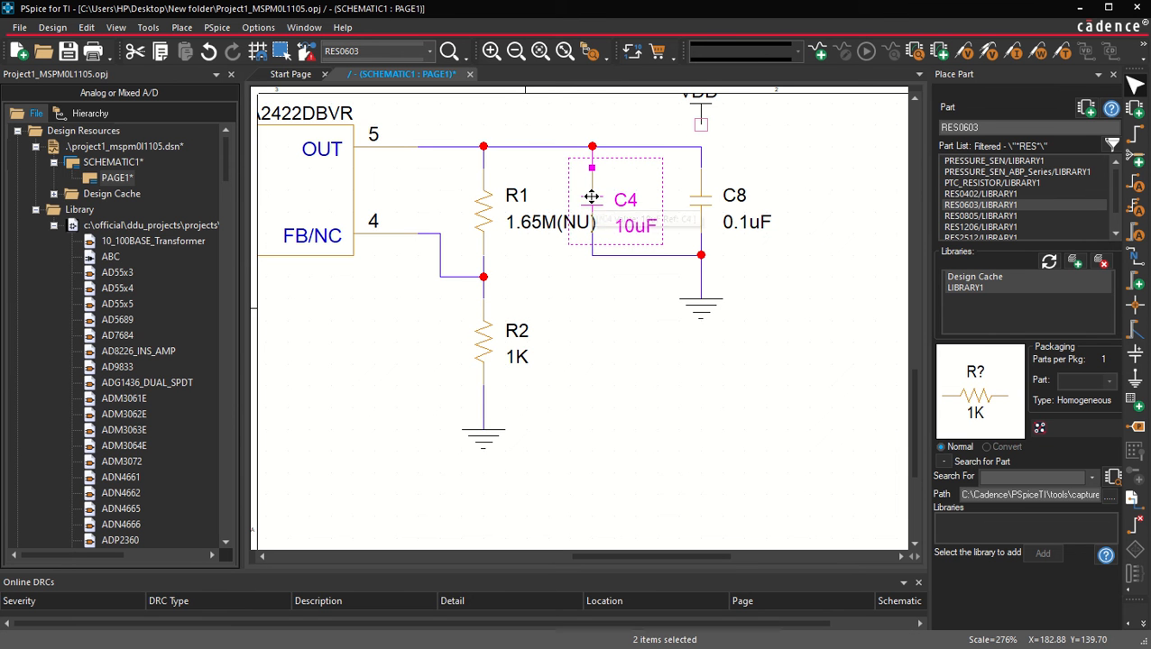
pyautogui.moveTo(591, 197); pyautogui.dragTo(613, 197)
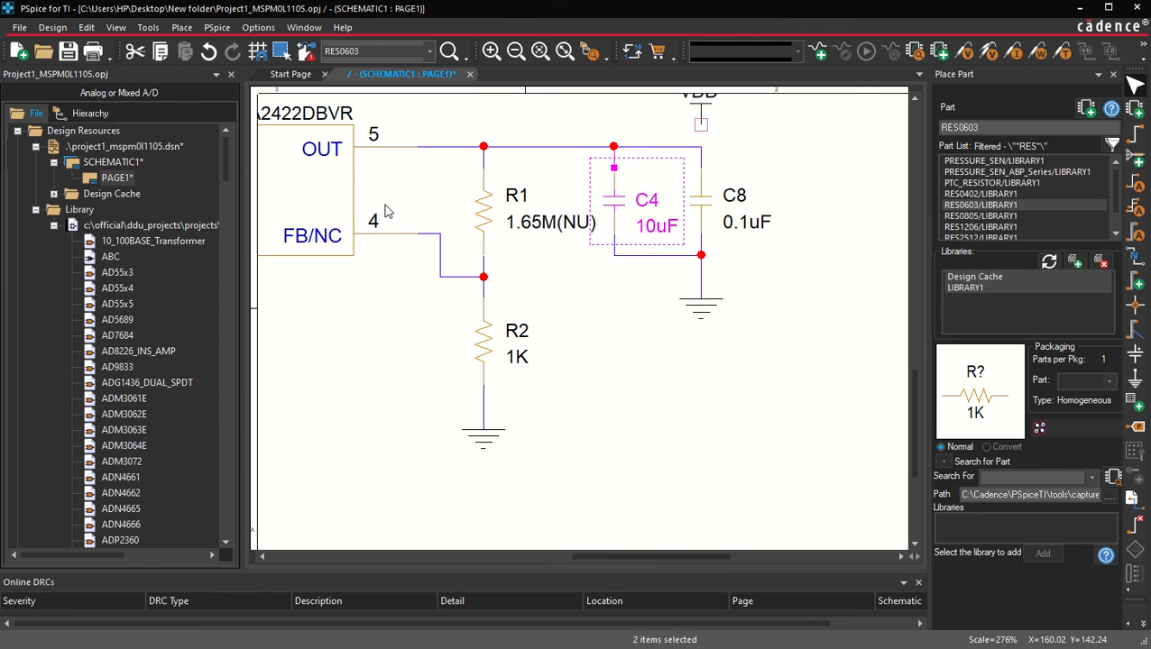
pyautogui.click(636, 361)
# Set the value of resistor R2 to 1M(NU).
pyautogui.doubleClick(519, 359)
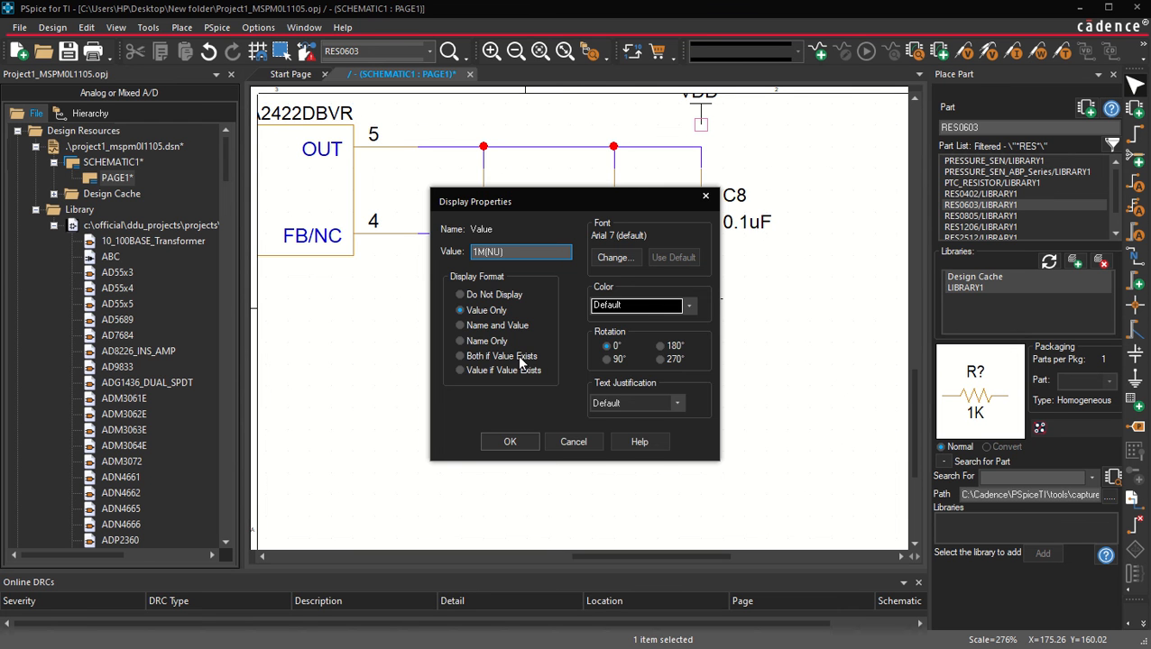
pyautogui.press('Return')
pyautogui.click(652, 410)
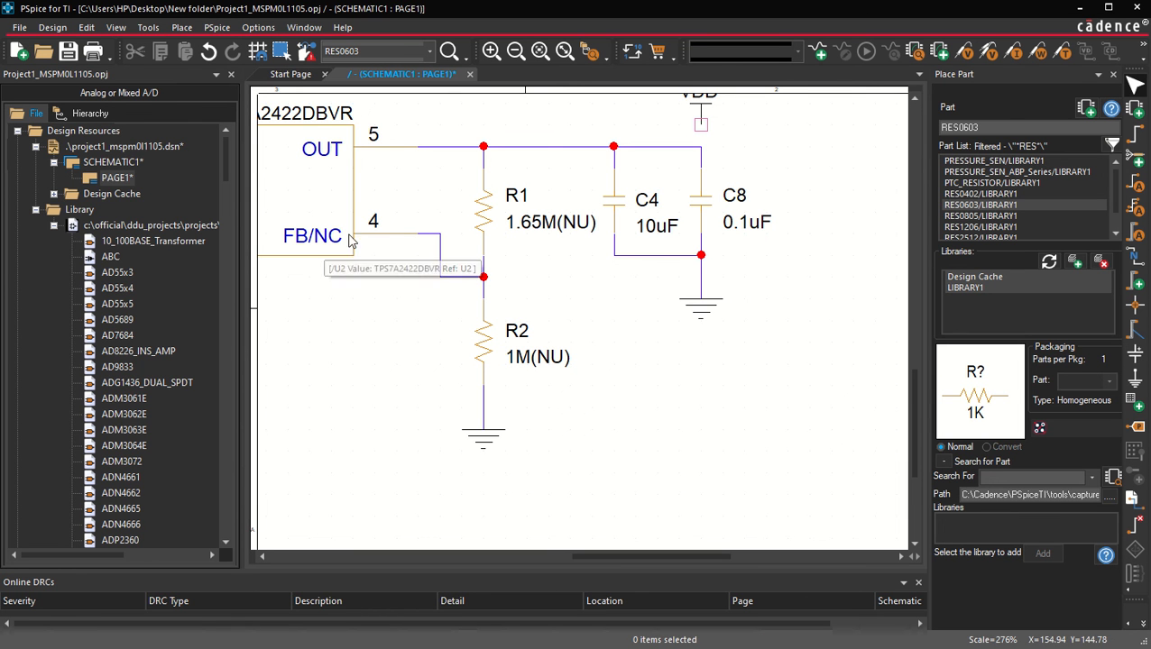
# Wire the VDD power symbol to the regulator's output line above C8.
pyautogui.press('o')
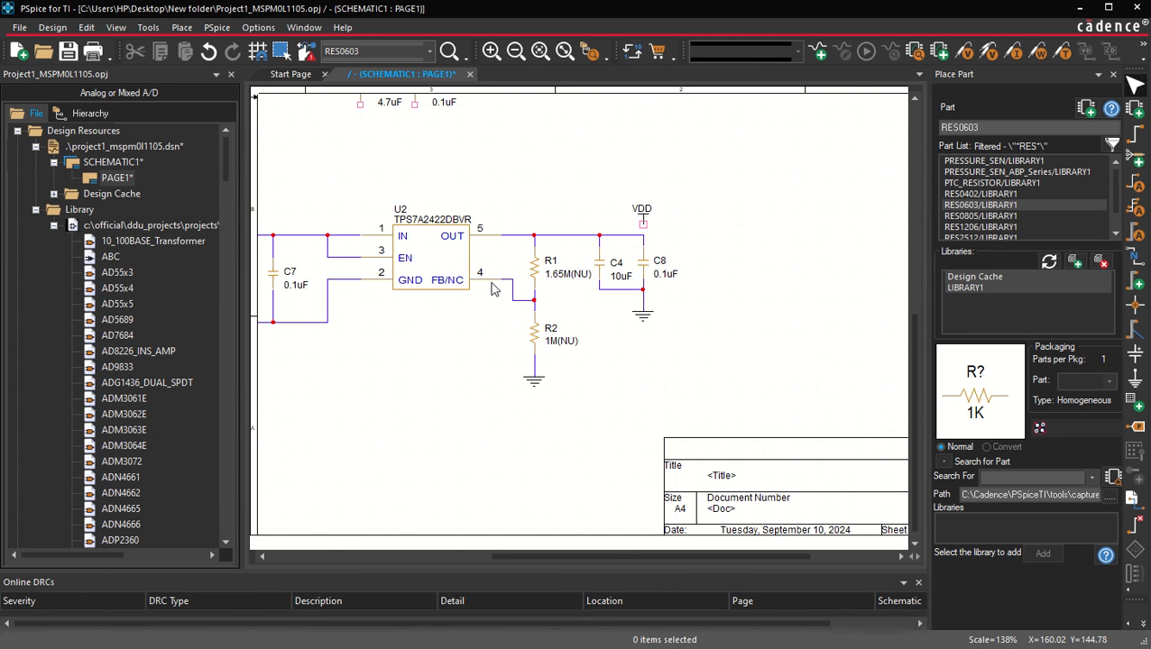
pyautogui.press('i')
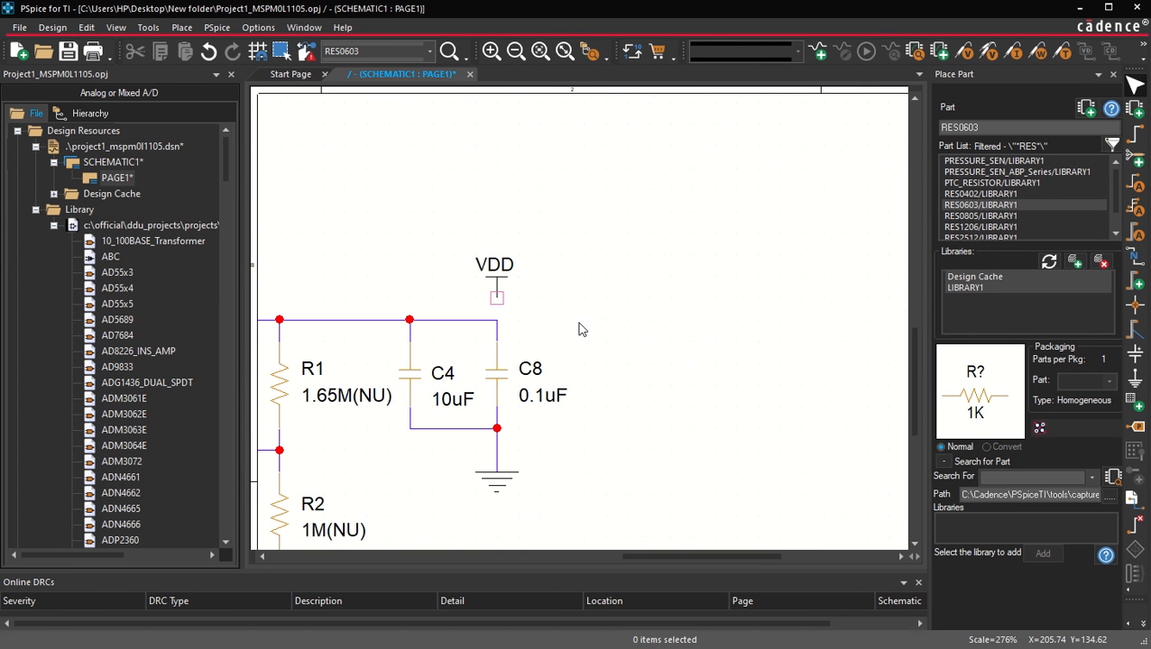
pyautogui.press('w')
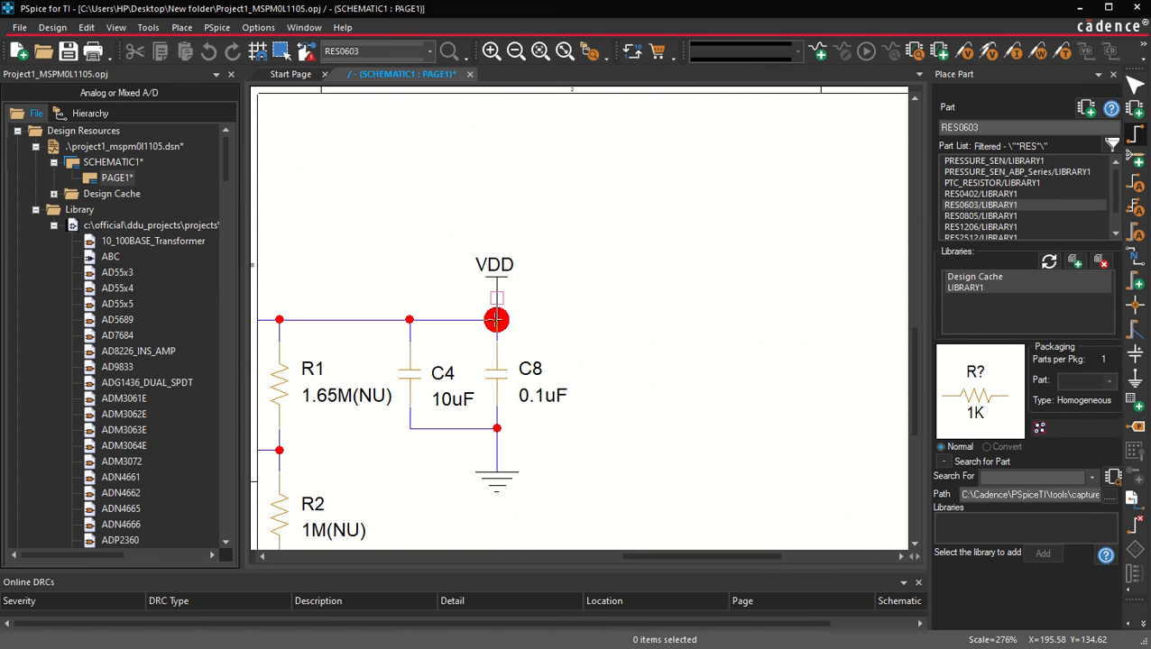
pyautogui.press('Escape')
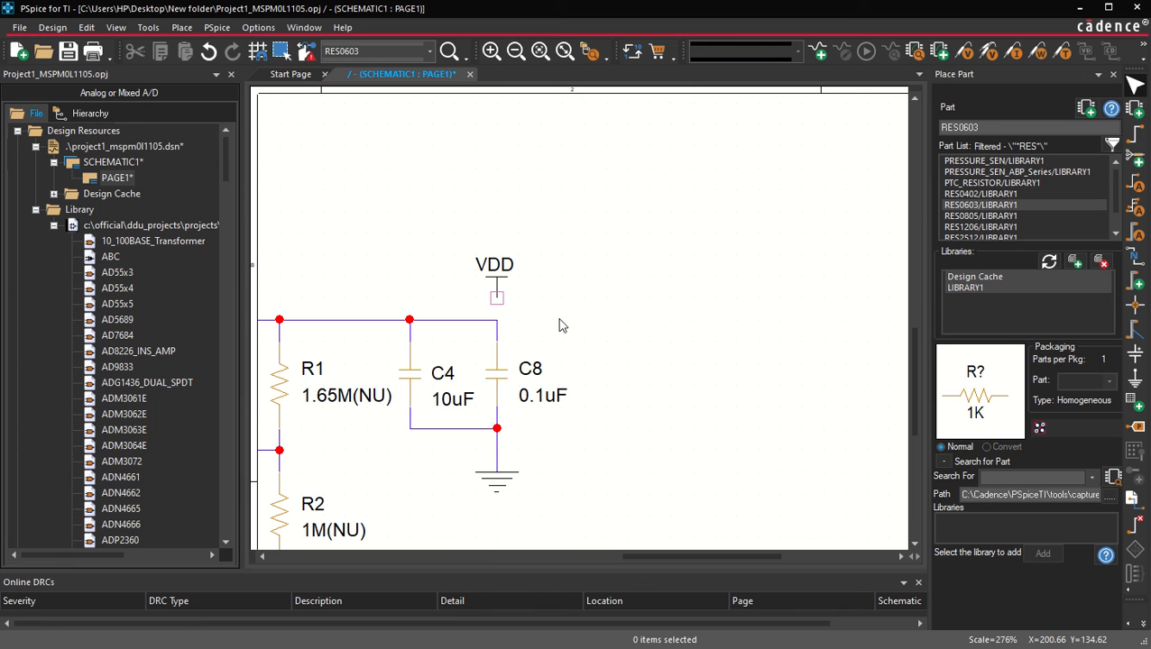
pyautogui.click(471, 325)
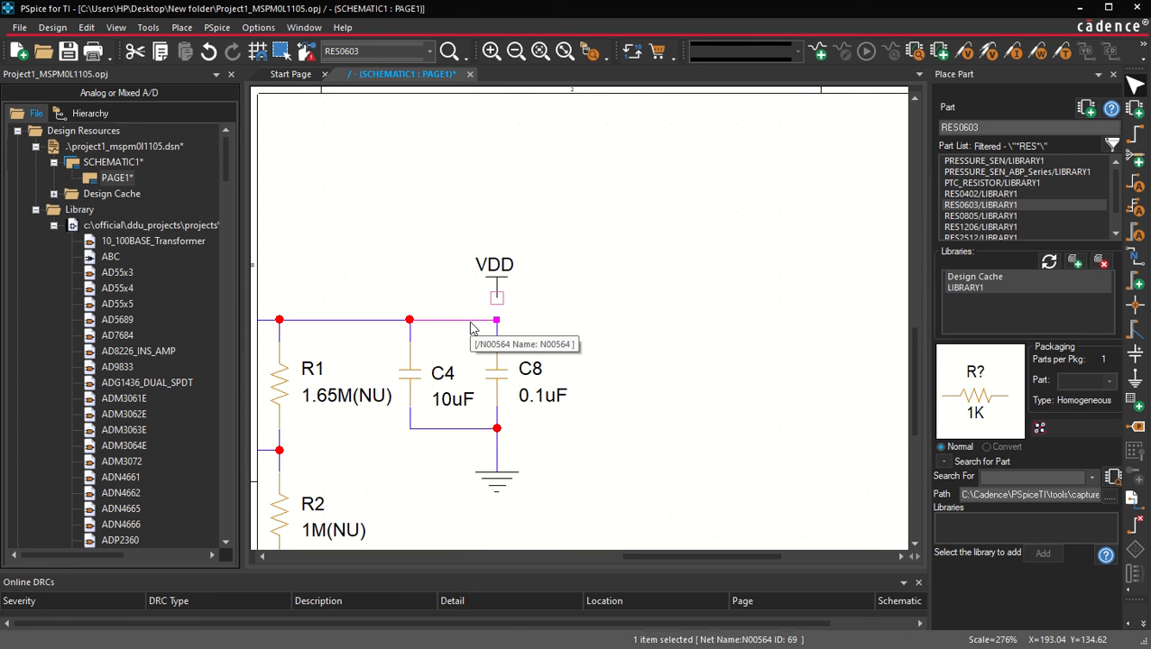
pyautogui.press('w')
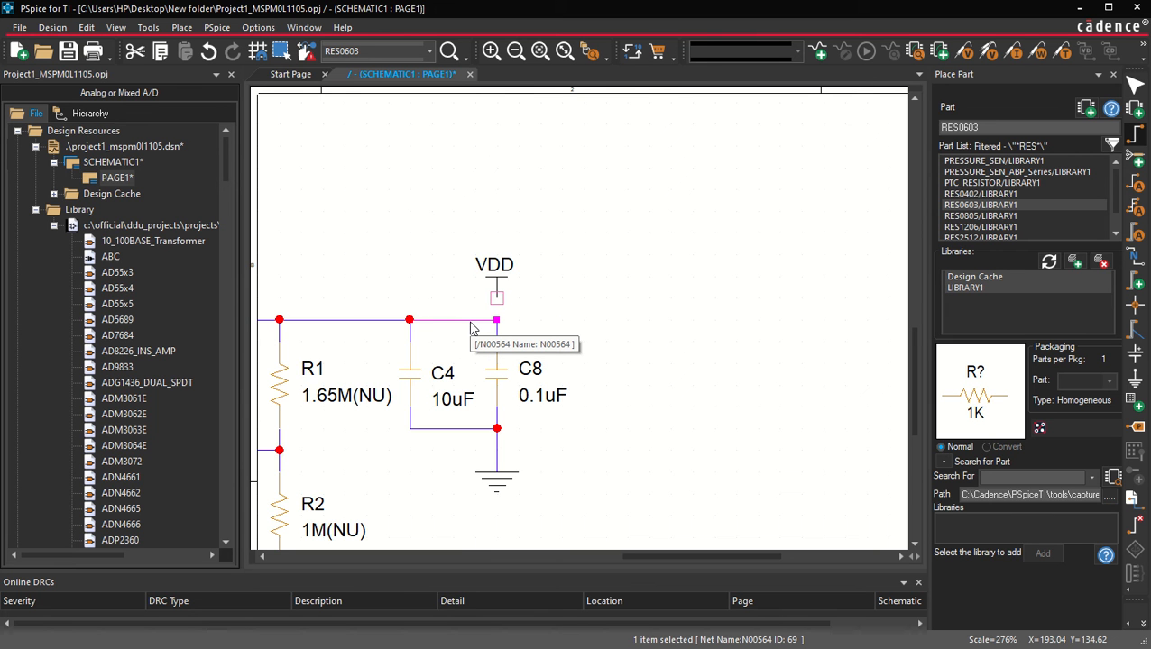
pyautogui.click(497, 315)
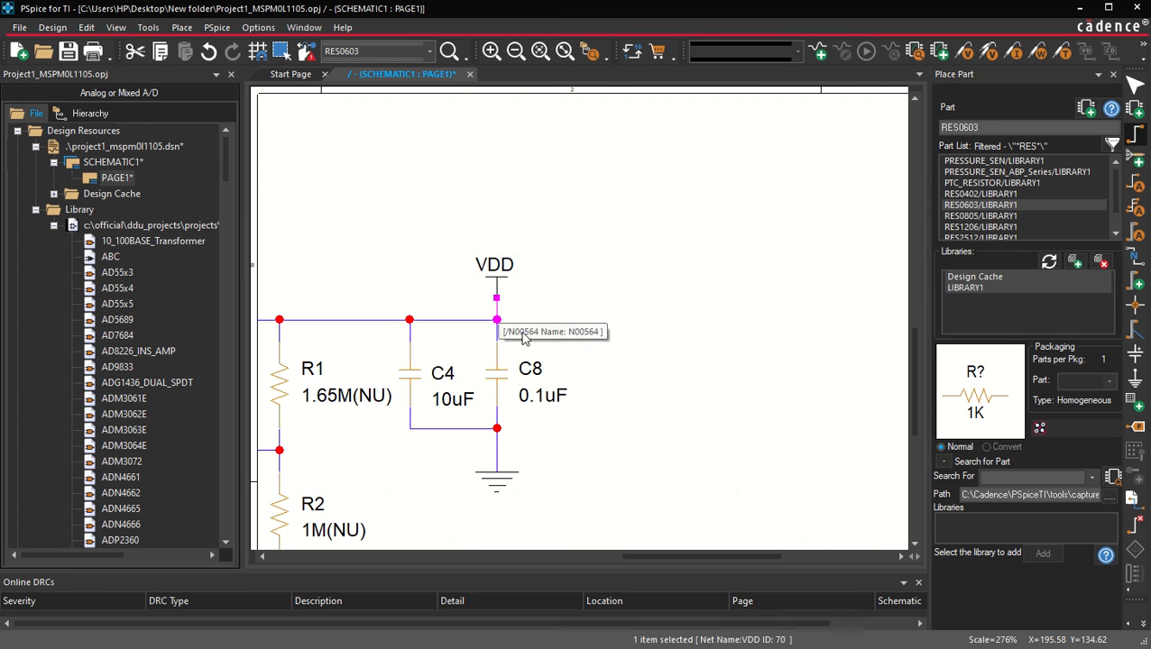
pyautogui.press('Escape')
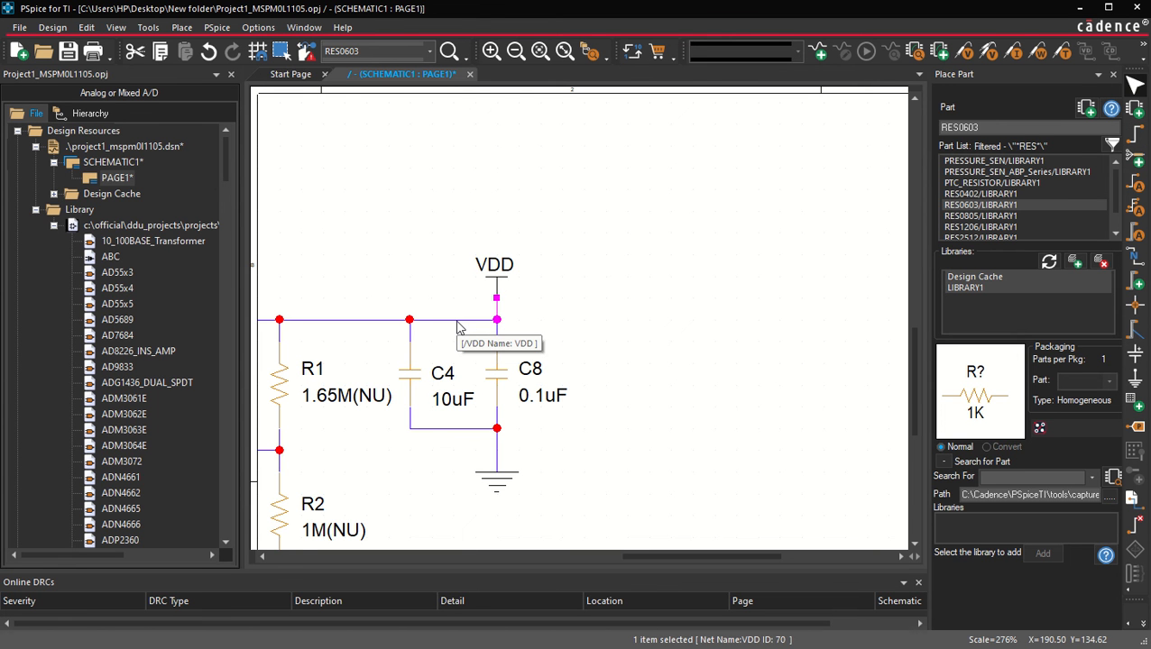
pyautogui.click(611, 312)
pyautogui.keyDown('ctrl'); pyautogui.scroll(-2, 651, 307); pyautogui.keyUp('ctrl')
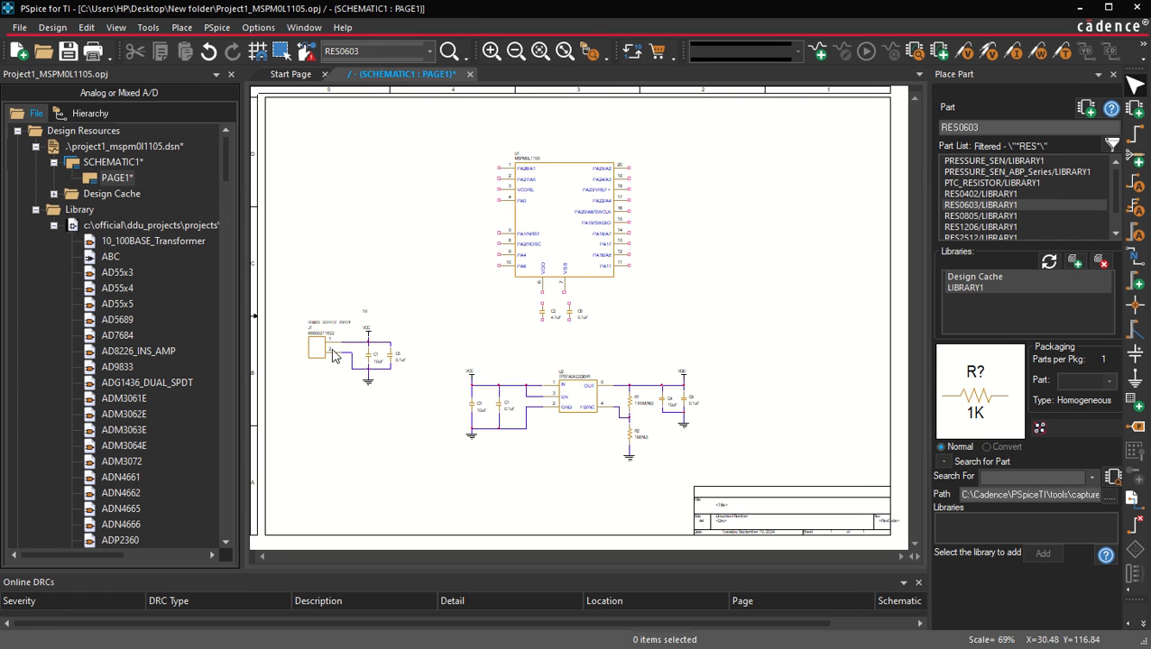
pyautogui.keyDown('ctrl'); pyautogui.scroll(1, 561, 437); pyautogui.keyUp('ctrl')
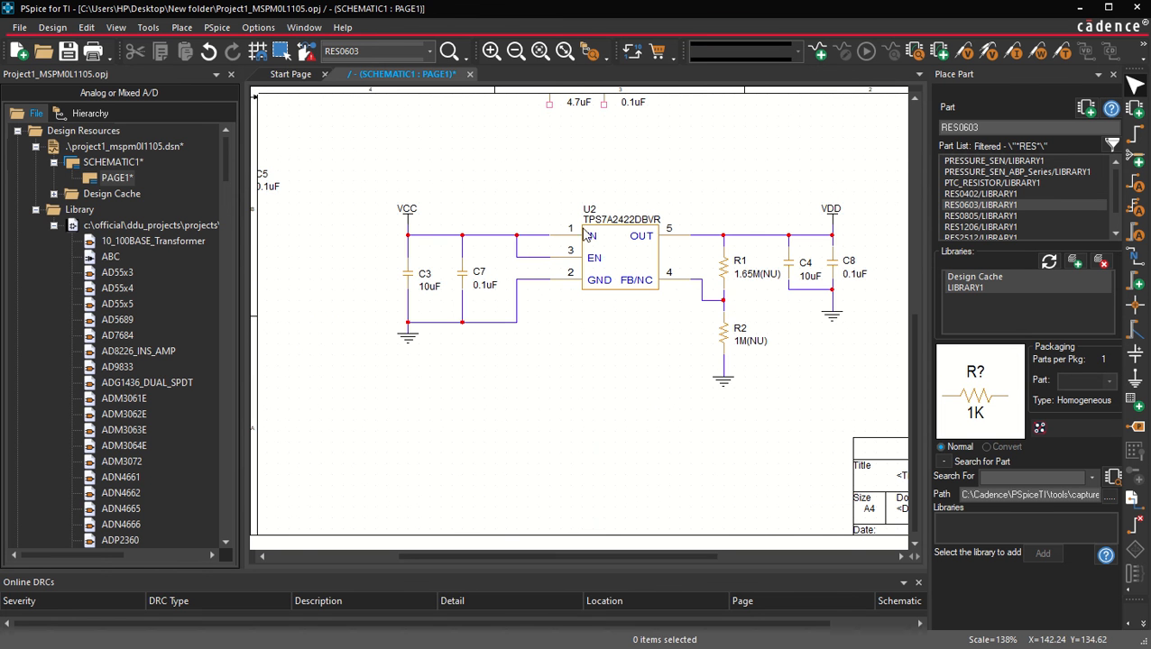
pyautogui.hscroll(1, 711, 338)
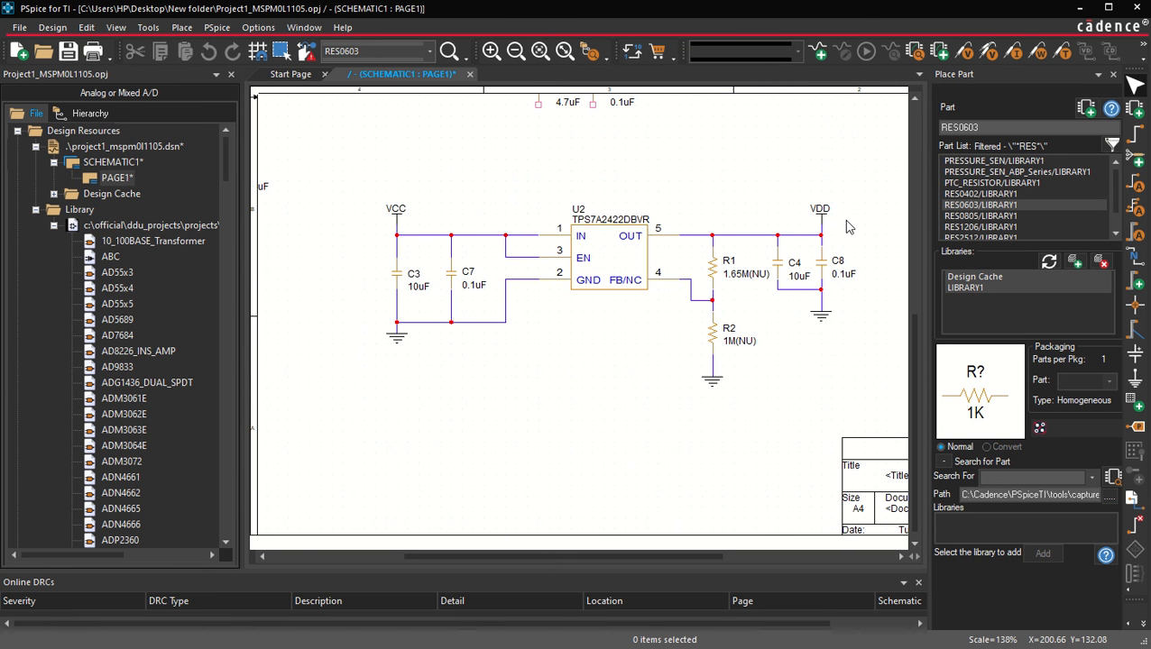
# Place a "3V3" text label above the VDD power symbol at the regulator's output.
pyautogui.write('t')
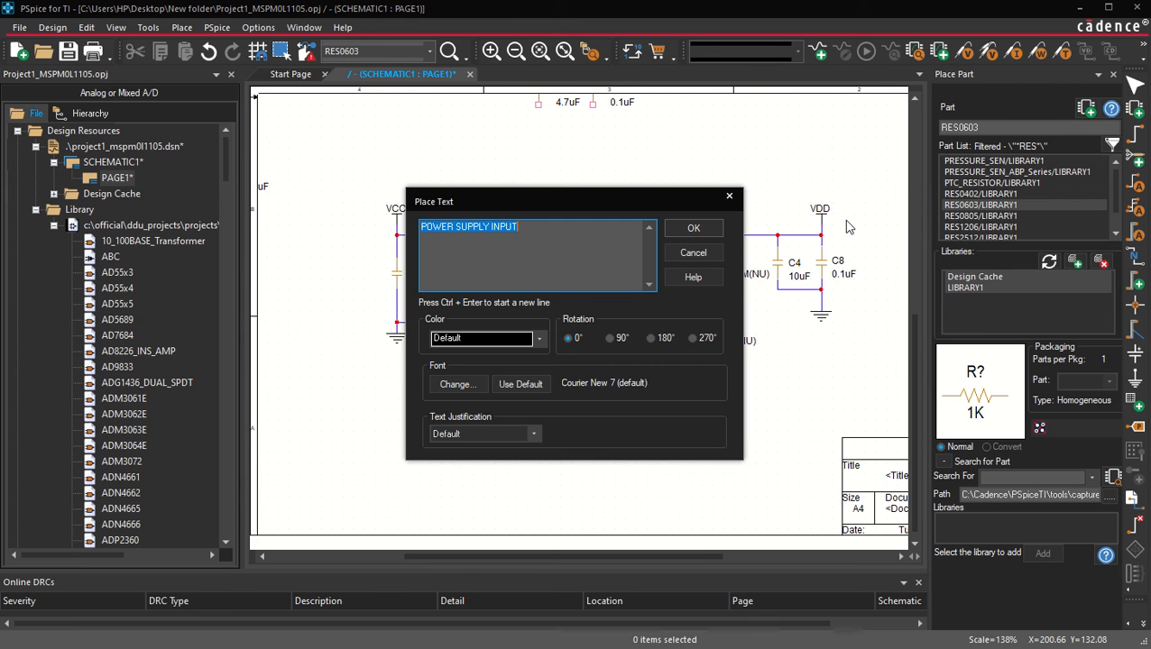
pyautogui.write('3V')
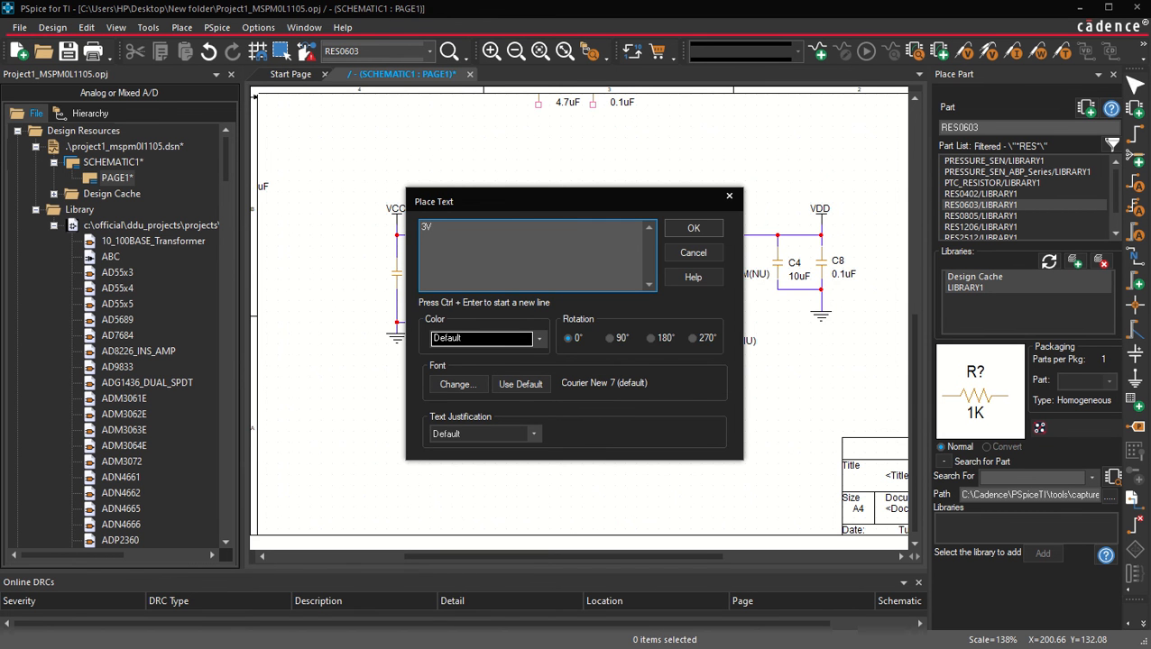
pyautogui.press('Return')
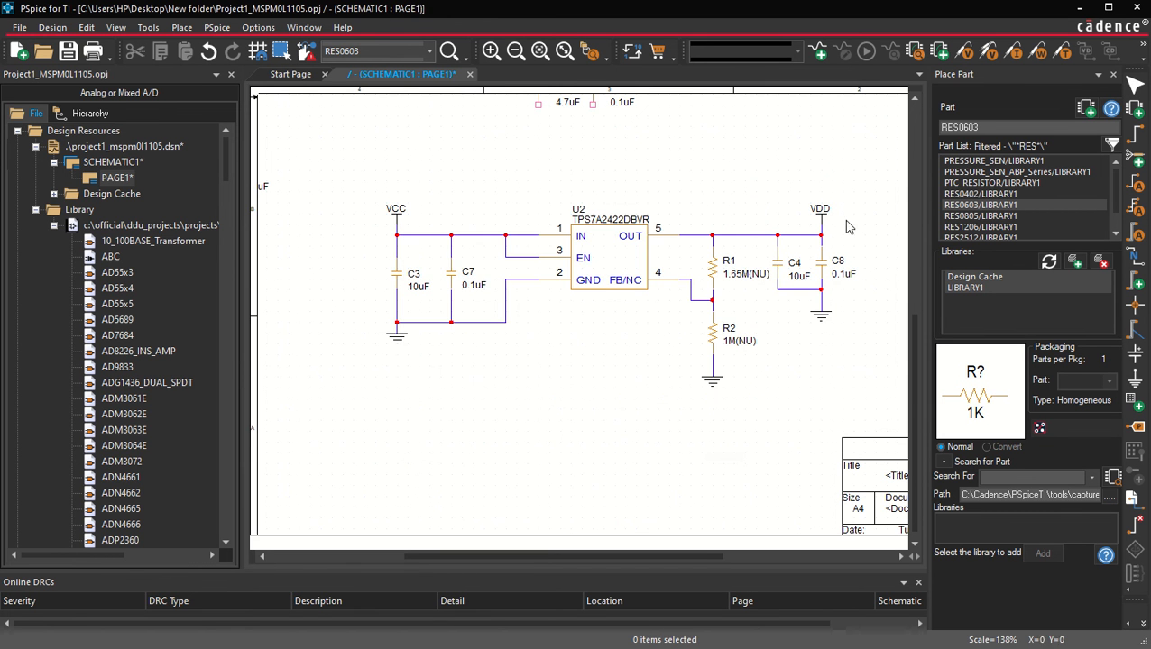
pyautogui.click(809, 192)
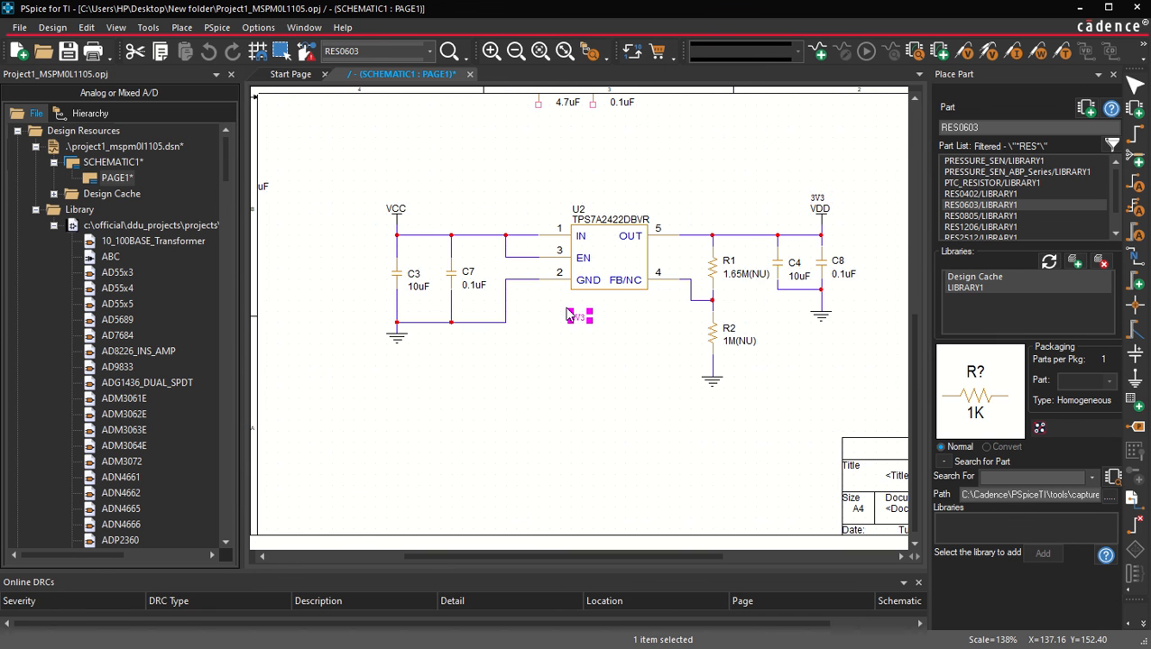
# Change the copied 3V3 text below regulator U2 to read "5V to 3.3V/200mA".
pyautogui.hotkey('ctrl', 'e')
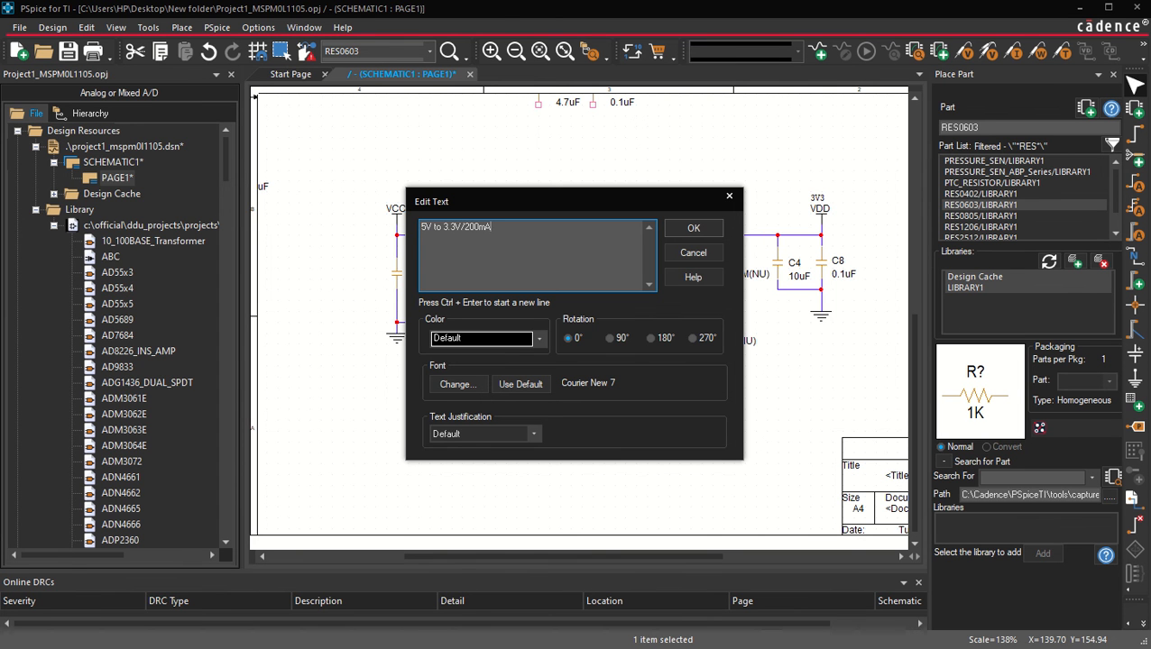
pyautogui.press('Return')
pyautogui.click(609, 424)
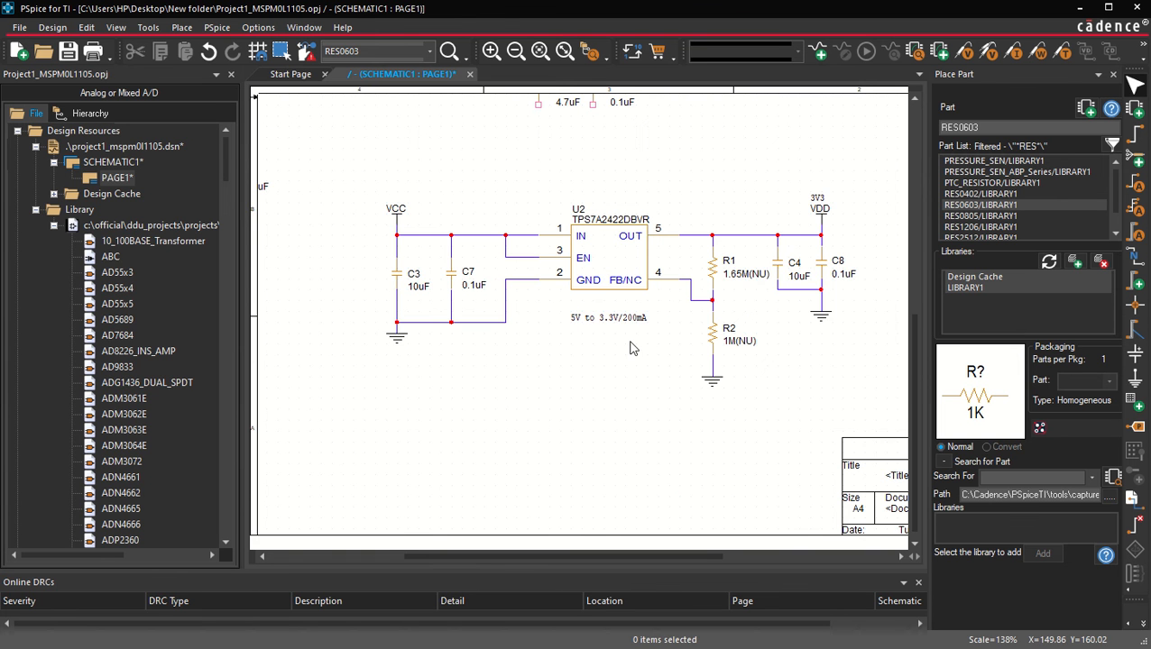
pyautogui.press('i')
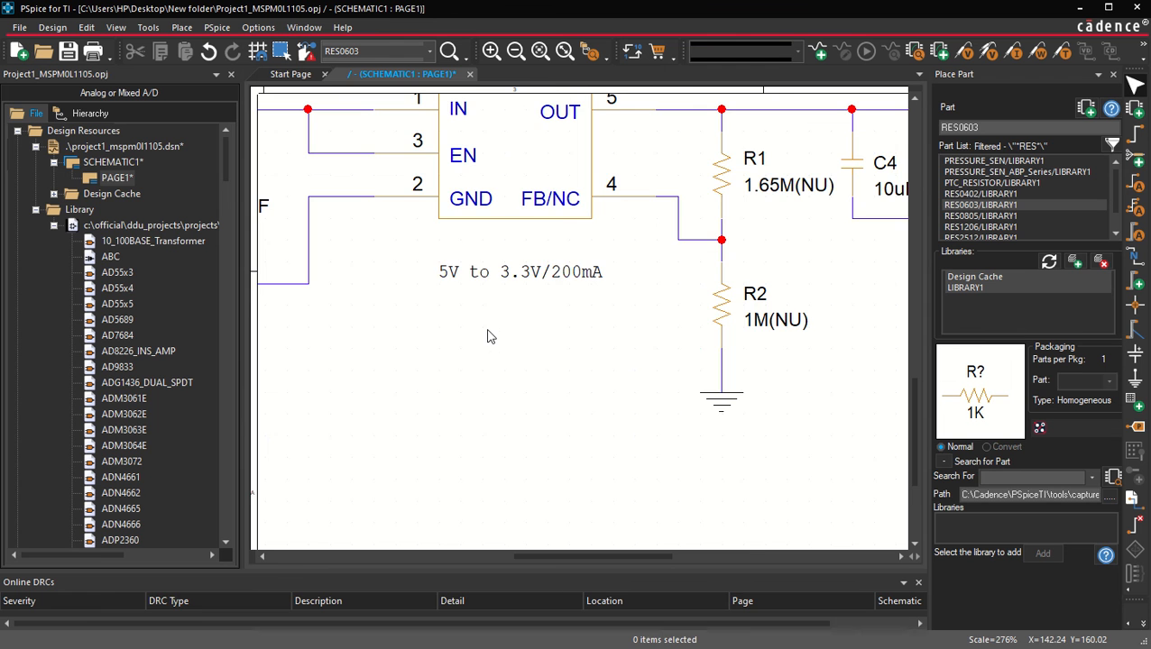
pyautogui.press('o')
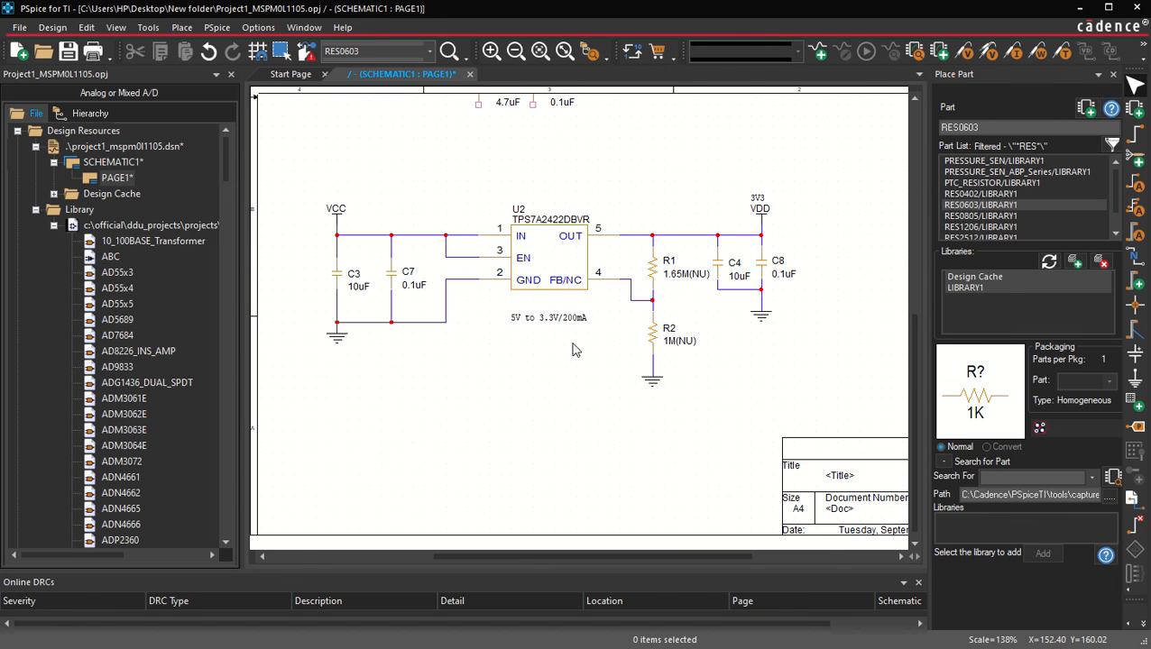
# Move capacitors C2 and C6 together so that C6 sits directly below the VDD pin of U1, leaving room for wiring.
pyautogui.press('o')
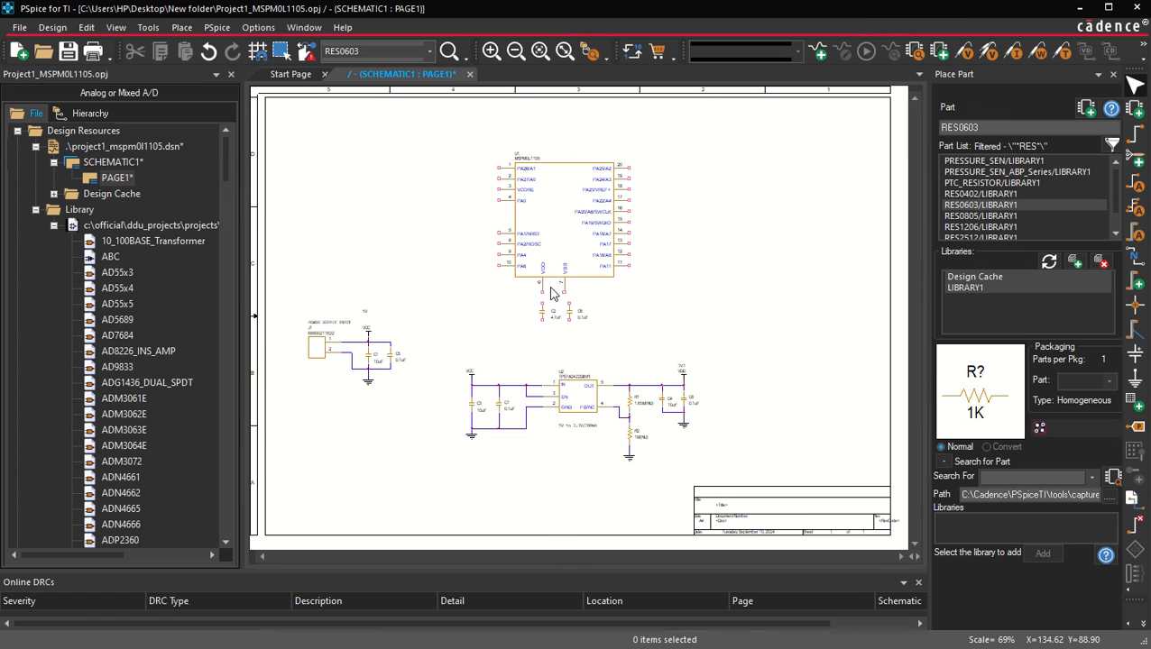
pyautogui.press('i')
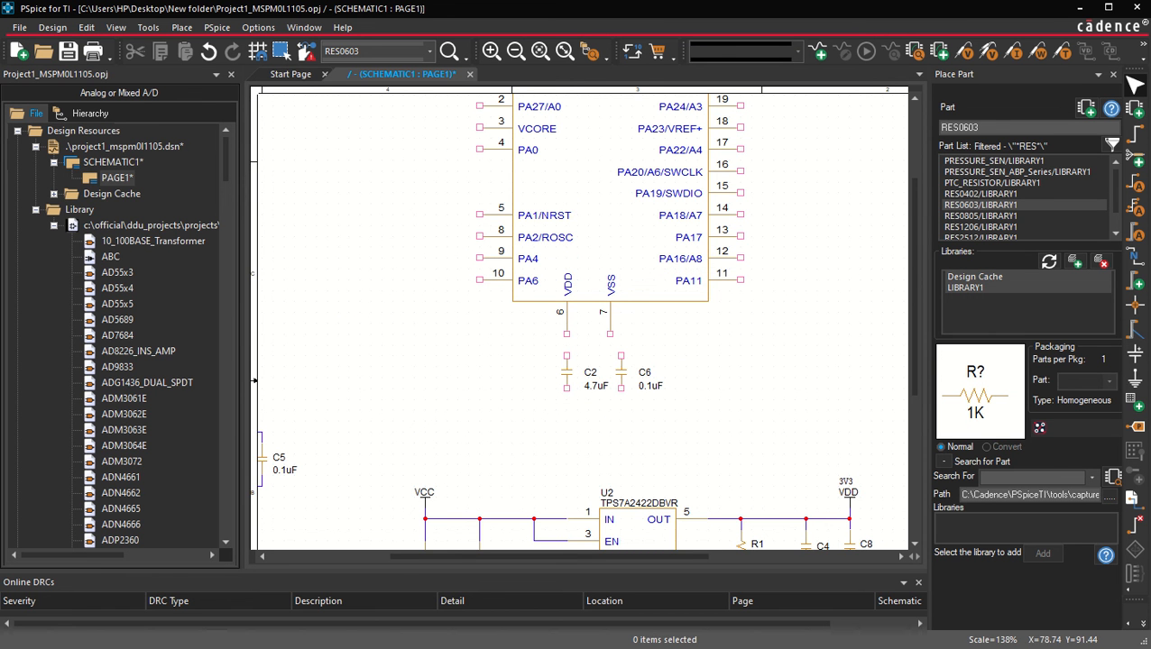
pyautogui.scroll(-1, 547, 392)
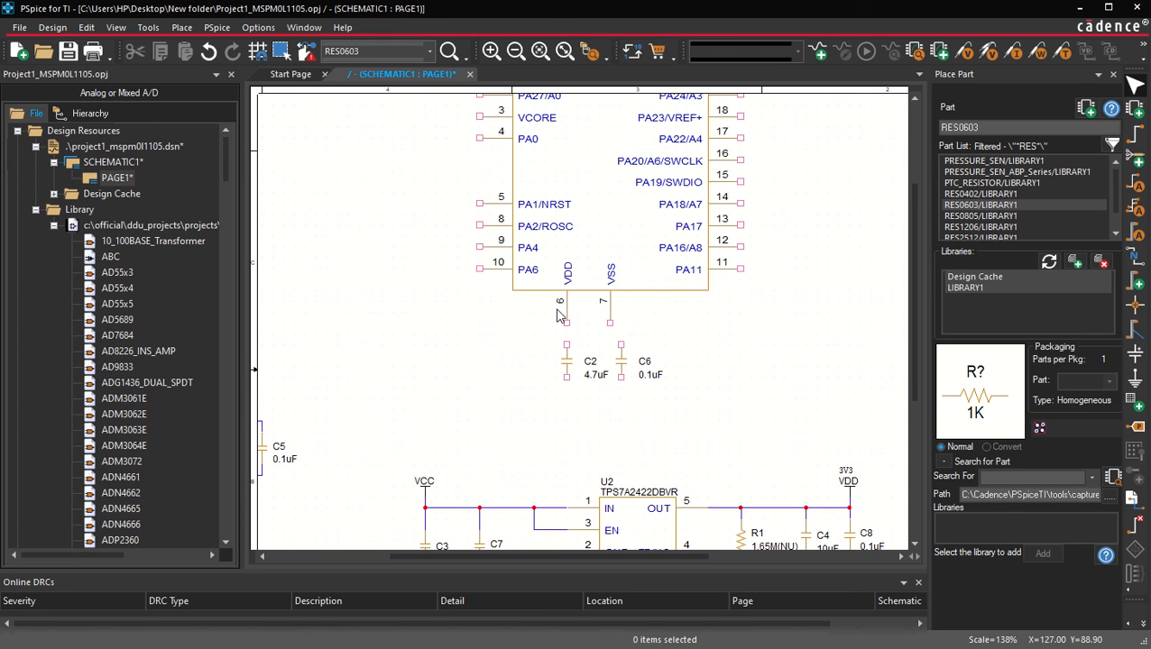
pyautogui.moveTo(676, 412); pyautogui.dragTo(477, 333)
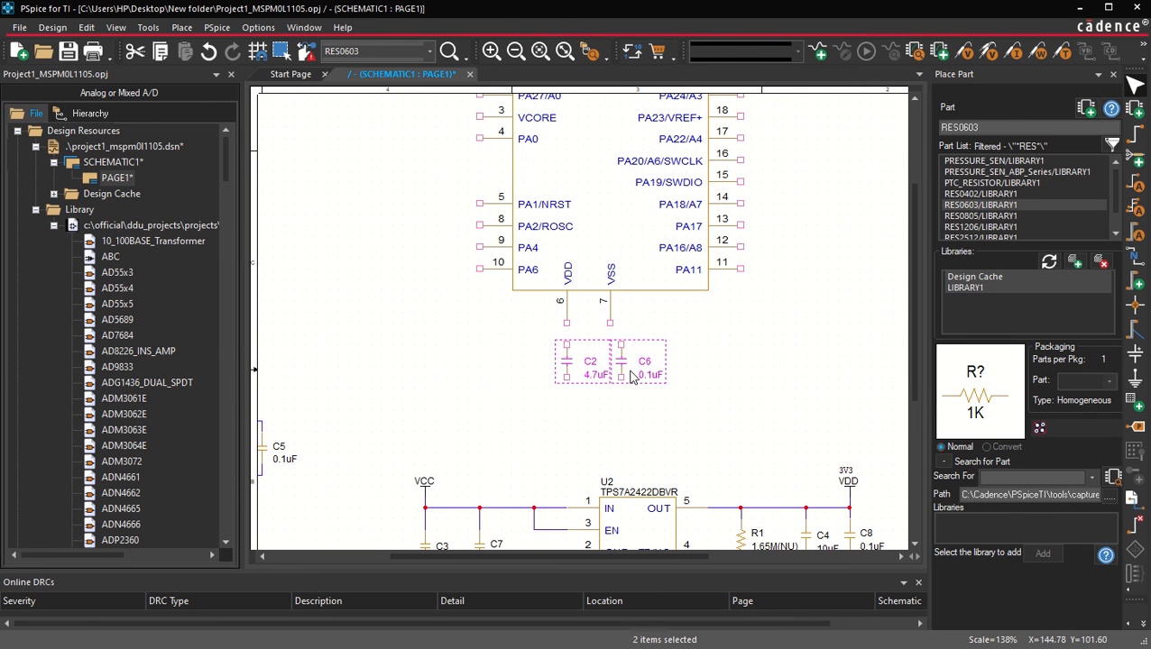
pyautogui.moveTo(619, 368); pyautogui.dragTo(566, 392)
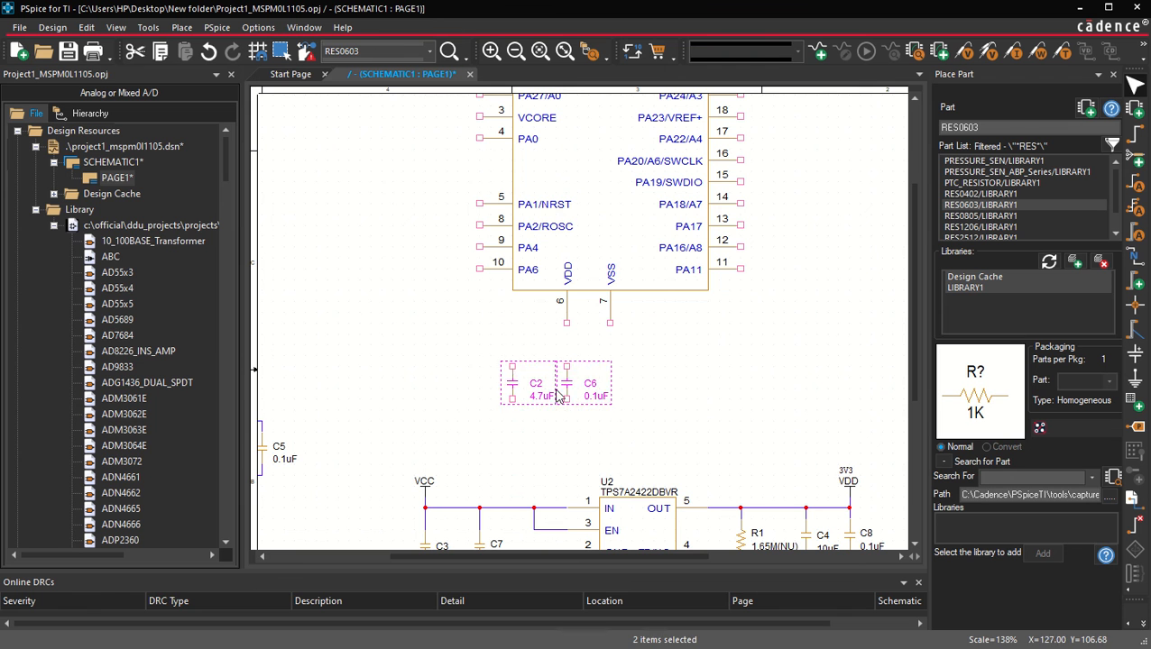
pyautogui.click(457, 378)
# Set the value of capacitor C2 to 10uF.
pyautogui.doubleClick(544, 398)
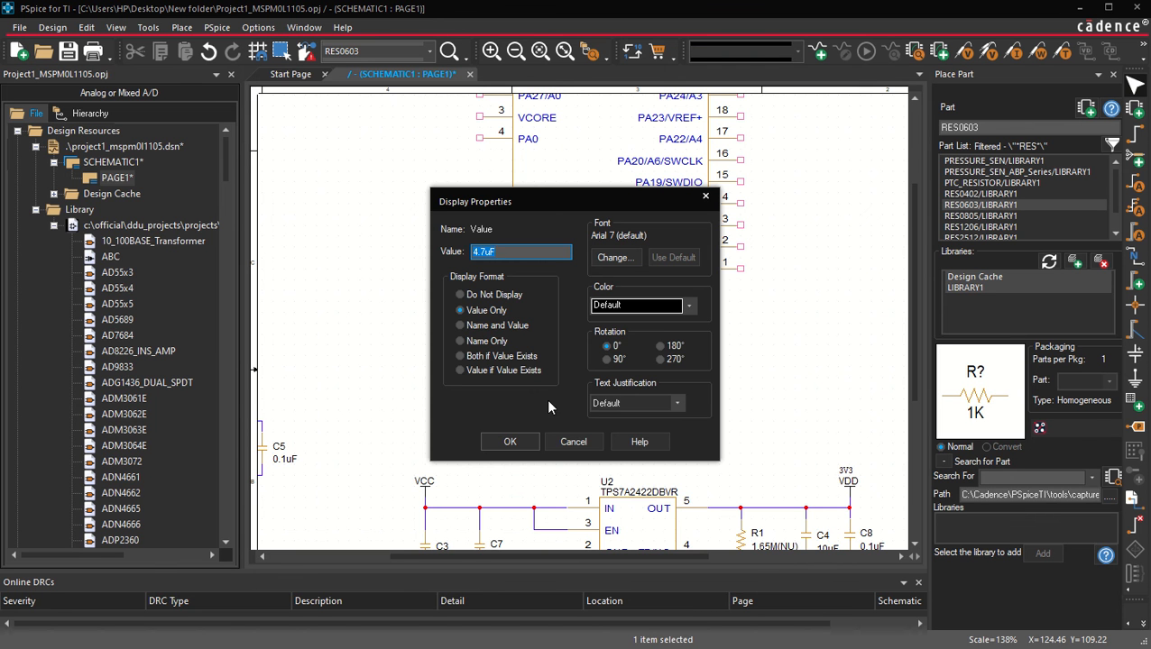
pyautogui.write('10')
pyautogui.press('Return')
# Move the reference and value labels of C2 and C6 closer to their capacitor symbols.
pyautogui.keyDown('ctrl'); pyautogui.click(536, 380); pyautogui.keyUp('ctrl')
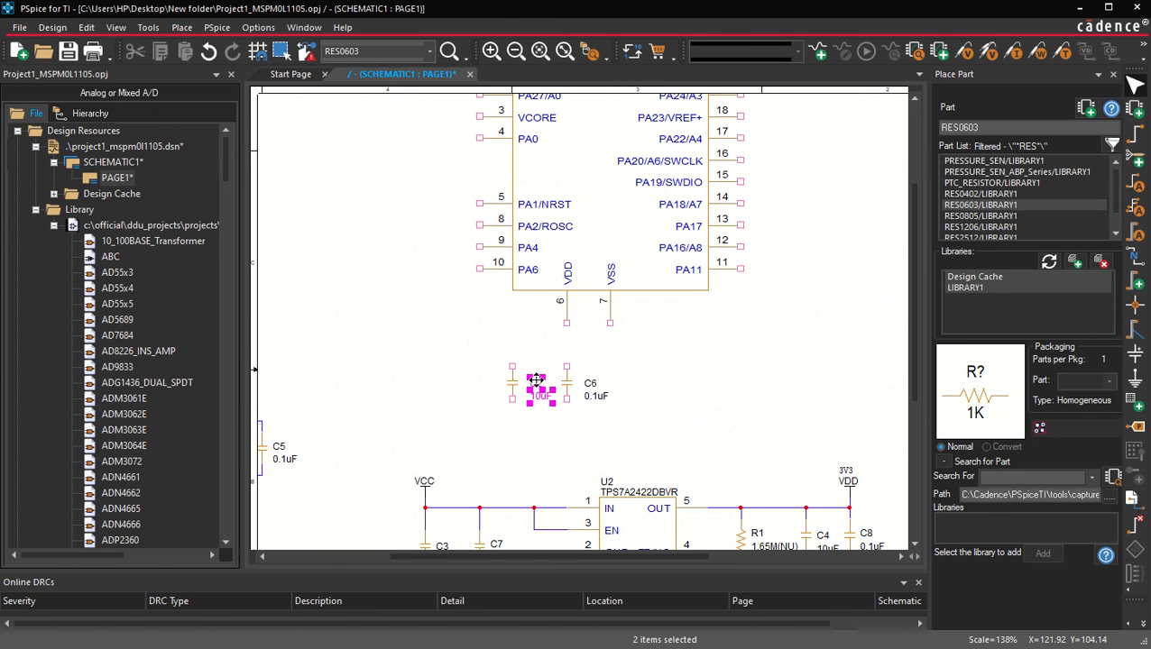
pyautogui.moveTo(536, 381); pyautogui.dragTo(530, 379)
pyautogui.click(592, 386)
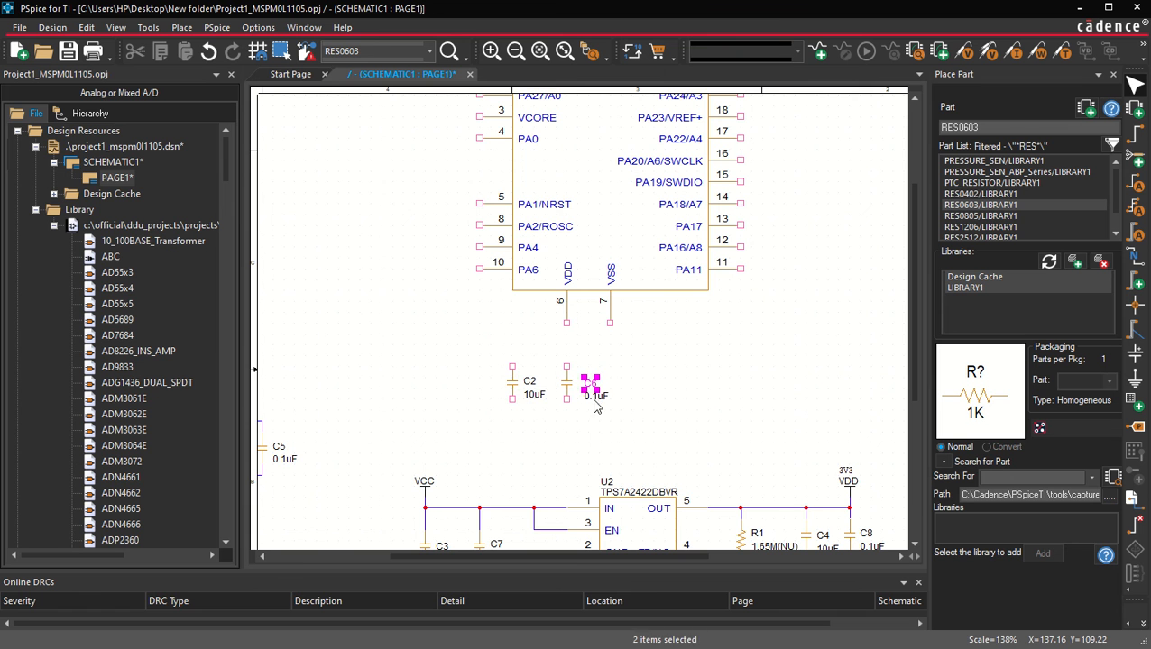
pyautogui.moveTo(591, 403); pyautogui.dragTo(587, 404)
pyautogui.click(531, 442)
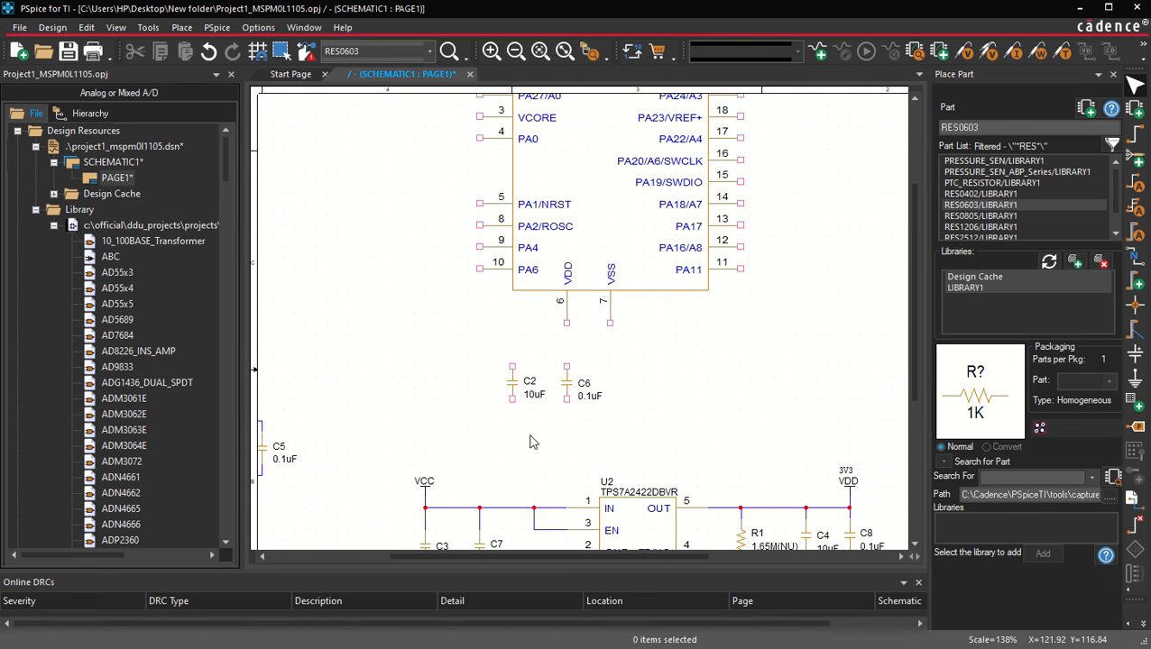
# Copy the ground symbol from the power supply input block to just below C2.
pyautogui.scroll(-1, 531, 440)
pyautogui.keyDown('shift'); pyautogui.hscroll(-1, 424, 429); pyautogui.keyUp('shift')
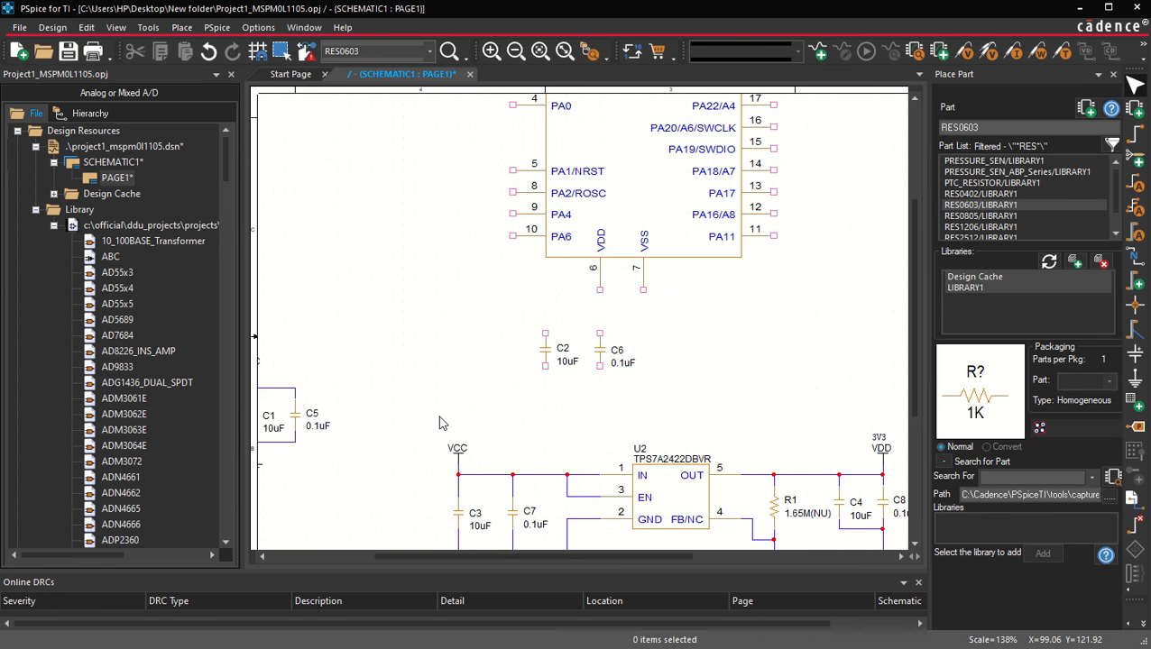
pyautogui.keyDown('shift'); pyautogui.hscroll(-2, 442, 424); pyautogui.keyUp('shift')
pyautogui.click(326, 474)
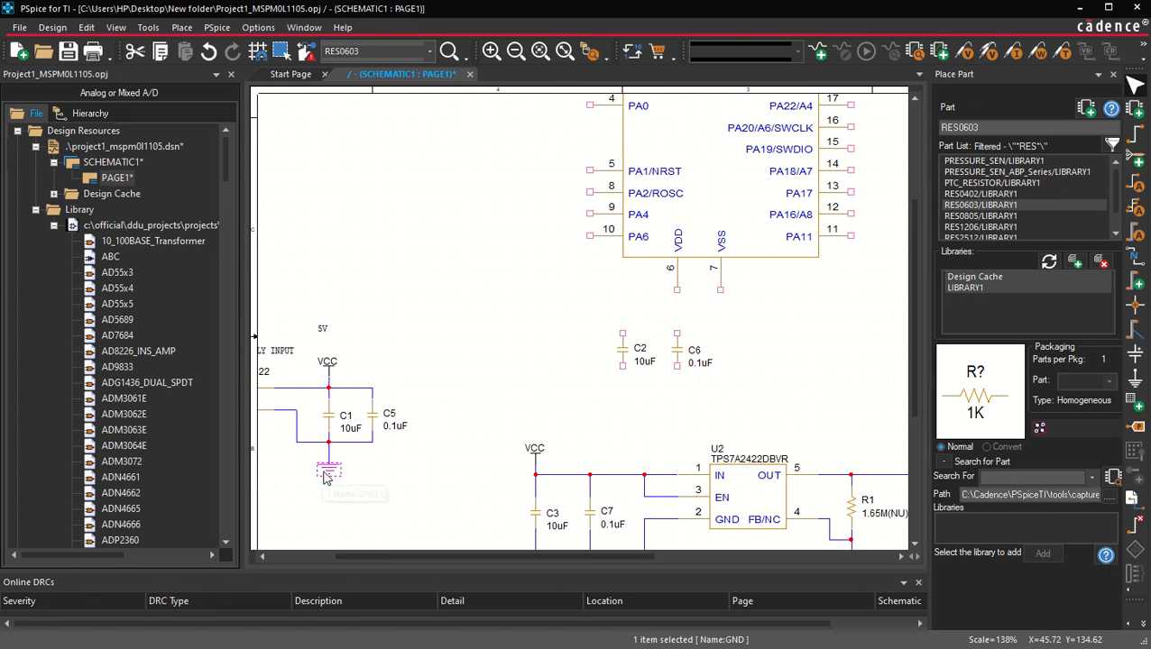
pyautogui.keyDown('ctrl'); pyautogui.moveTo(326, 475); pyautogui.dragTo(611, 405); pyautogui.keyUp('ctrl')
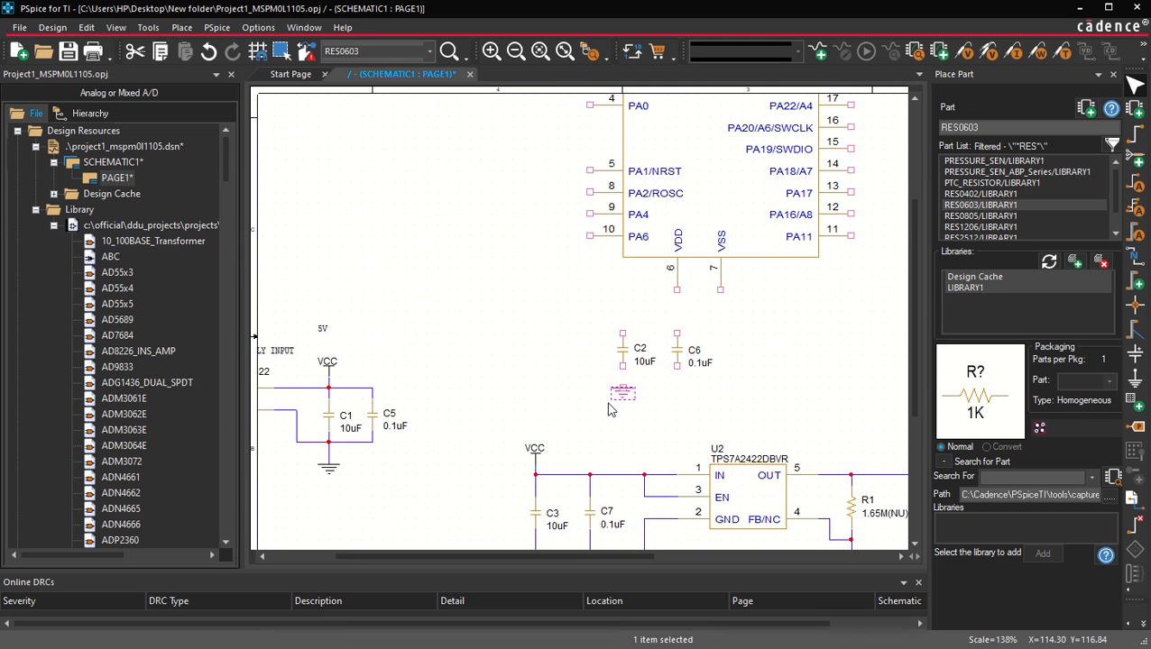
# Copy the VDD power symbol from the regulator output to just above C2.
pyautogui.keyDown('shift'); pyautogui.hscroll(1, 611, 411); pyautogui.keyUp('shift')
pyautogui.scroll(-2, 623, 397)
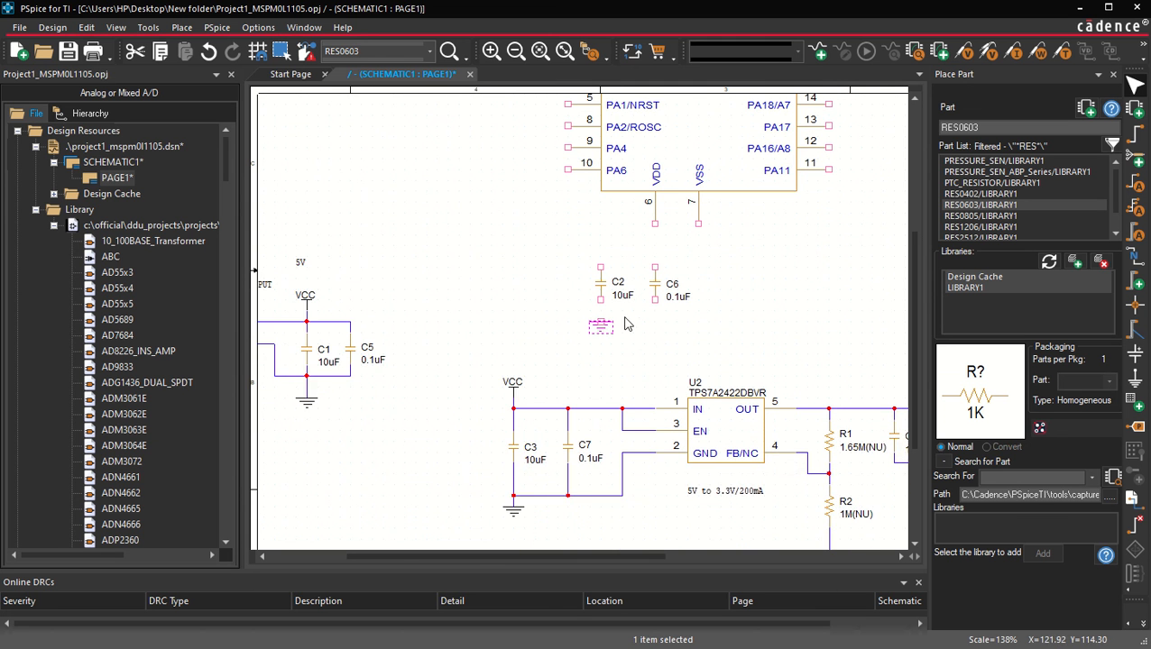
pyautogui.keyDown('shift'); pyautogui.hscroll(3, 629, 325); pyautogui.keyUp('shift')
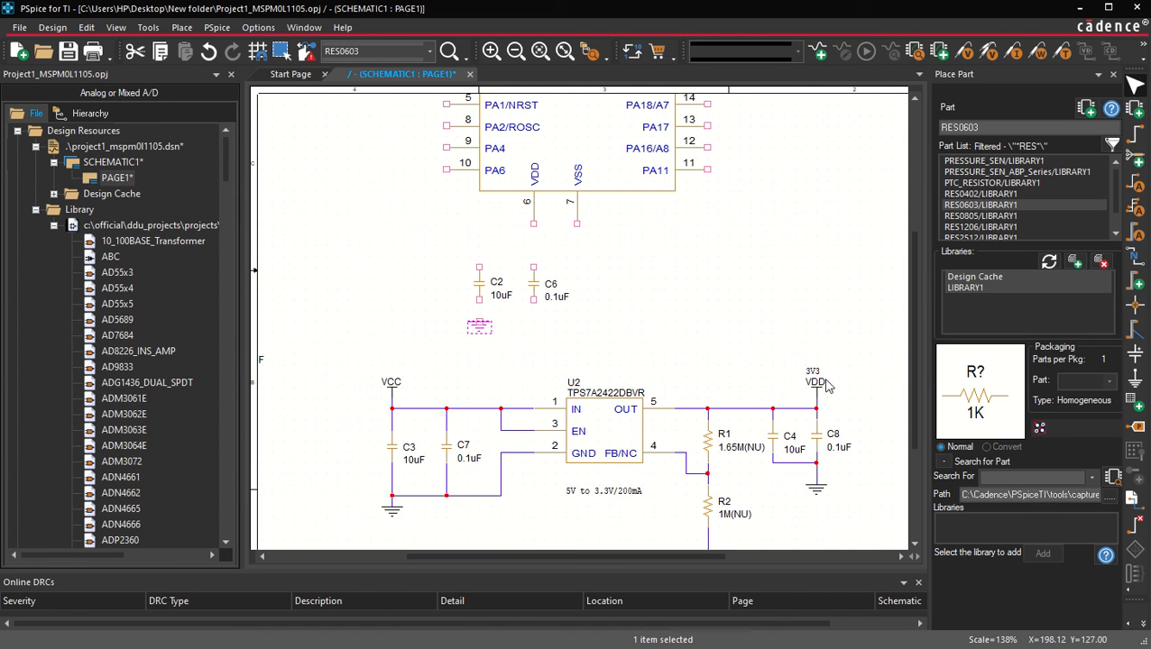
pyautogui.click(822, 391)
pyautogui.keyDown('ctrl'); pyautogui.moveTo(821, 392); pyautogui.dragTo(479, 228); pyautogui.keyUp('ctrl')
# Wire the copied VDD symbol to the upper ends of C2 and C6 and to VDD pin 6 of U1.
pyautogui.press('w')
pyautogui.click(479, 235)
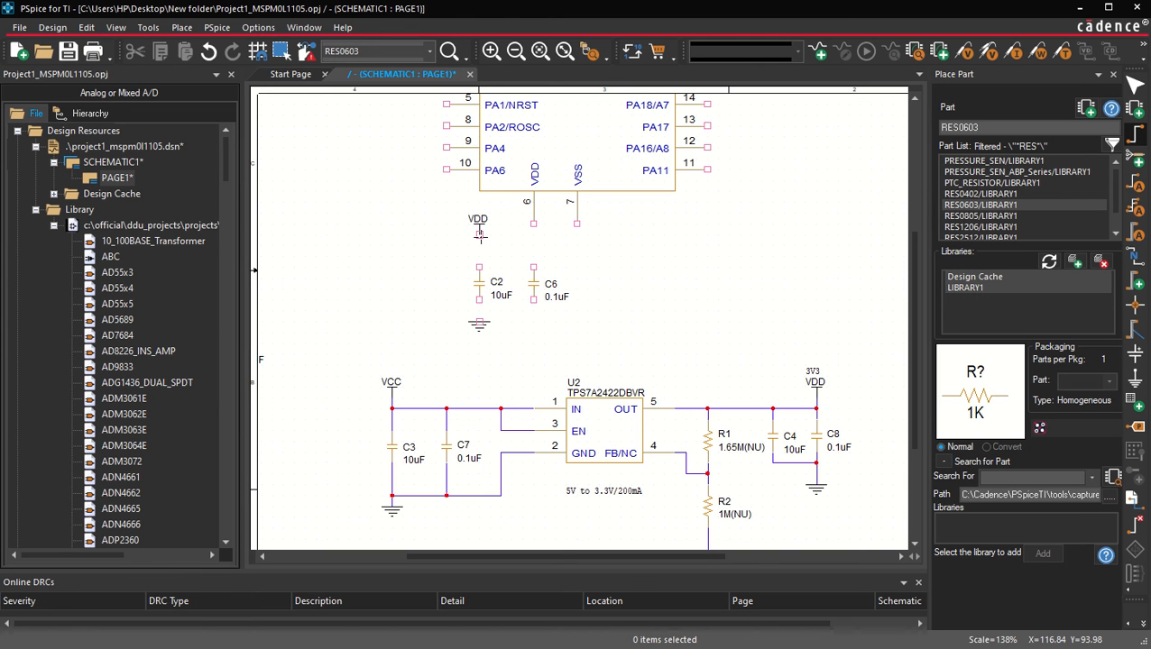
pyautogui.click(479, 267)
pyautogui.click(479, 256)
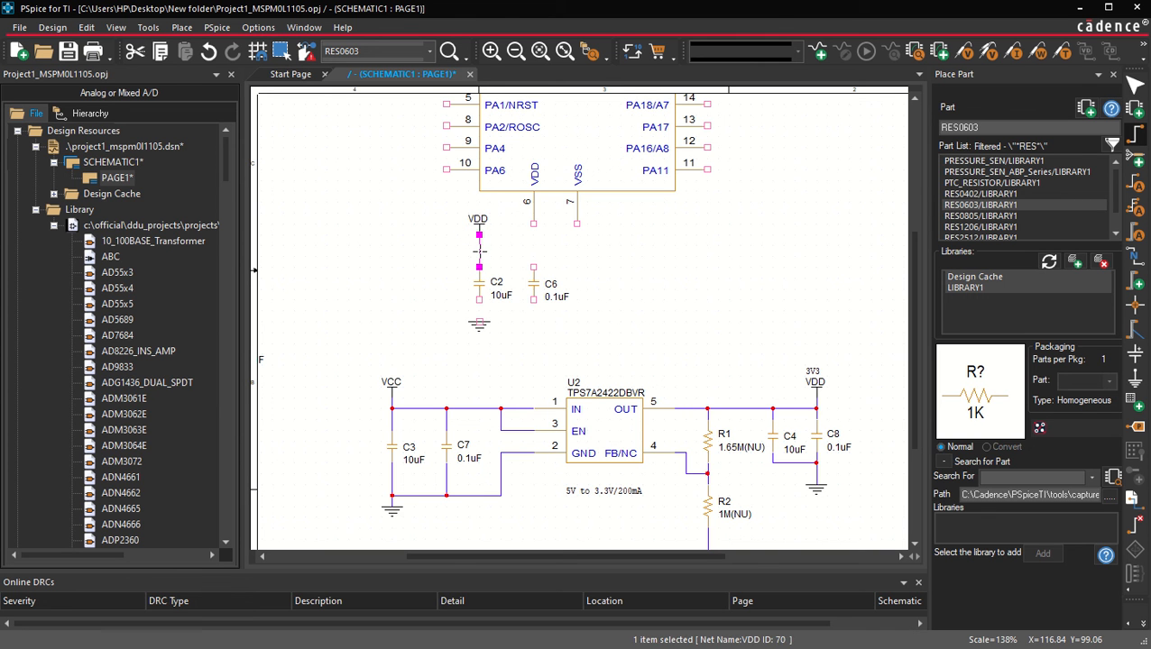
pyautogui.click(533, 266)
pyautogui.click(533, 256)
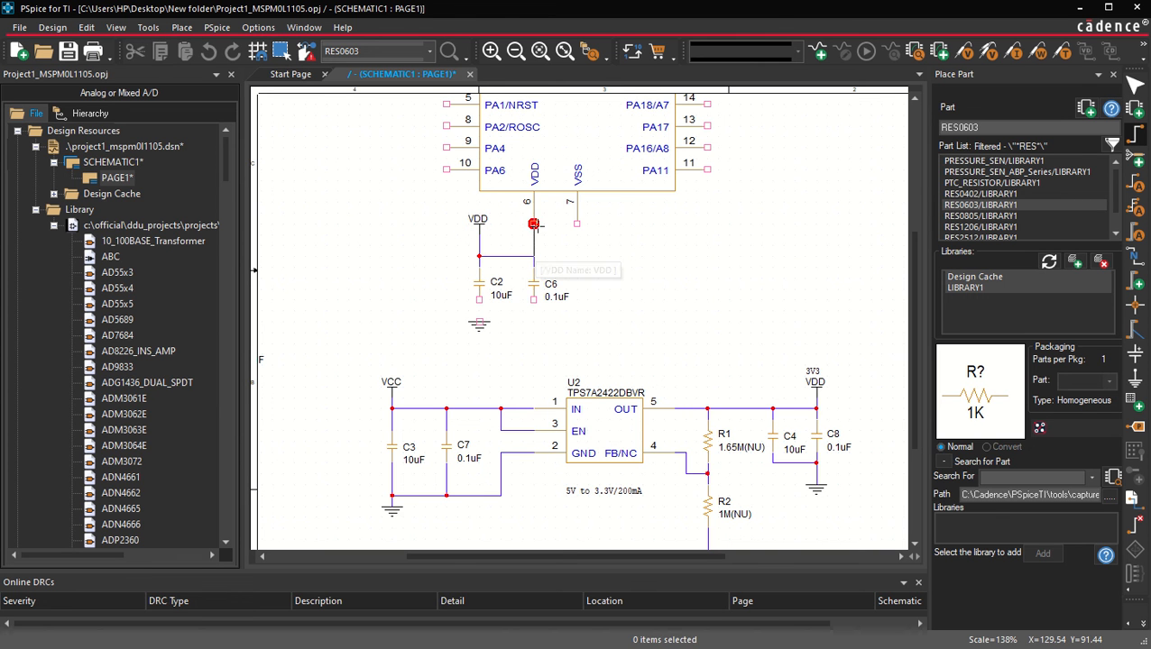
pyautogui.click(534, 224)
# Wire the lower ends of C2 and C6 to the ground symbol below C2.
pyautogui.click(479, 298)
pyautogui.click(479, 321)
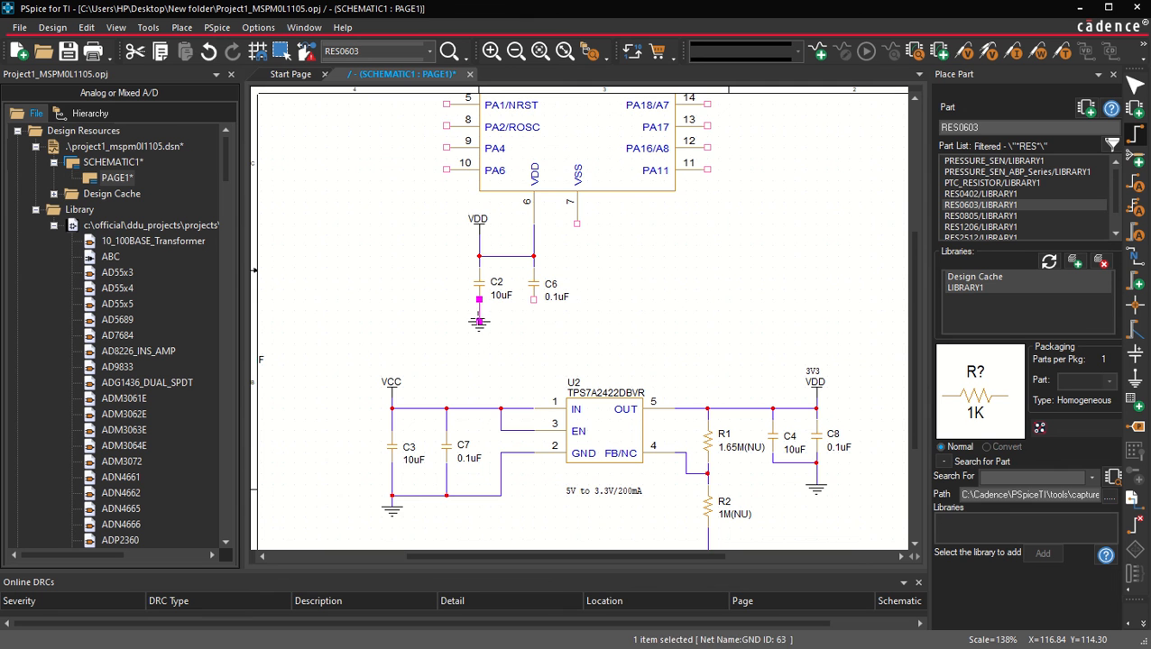
pyautogui.click(479, 310)
pyautogui.click(533, 300)
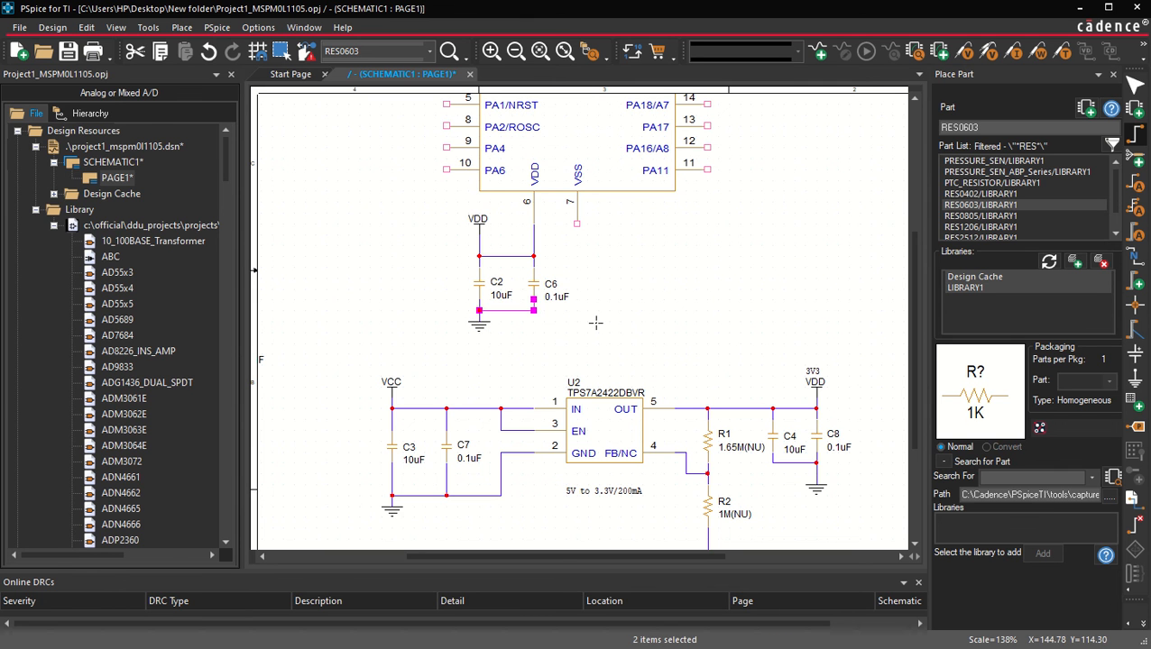
pyautogui.press('Escape')
pyautogui.click(621, 320)
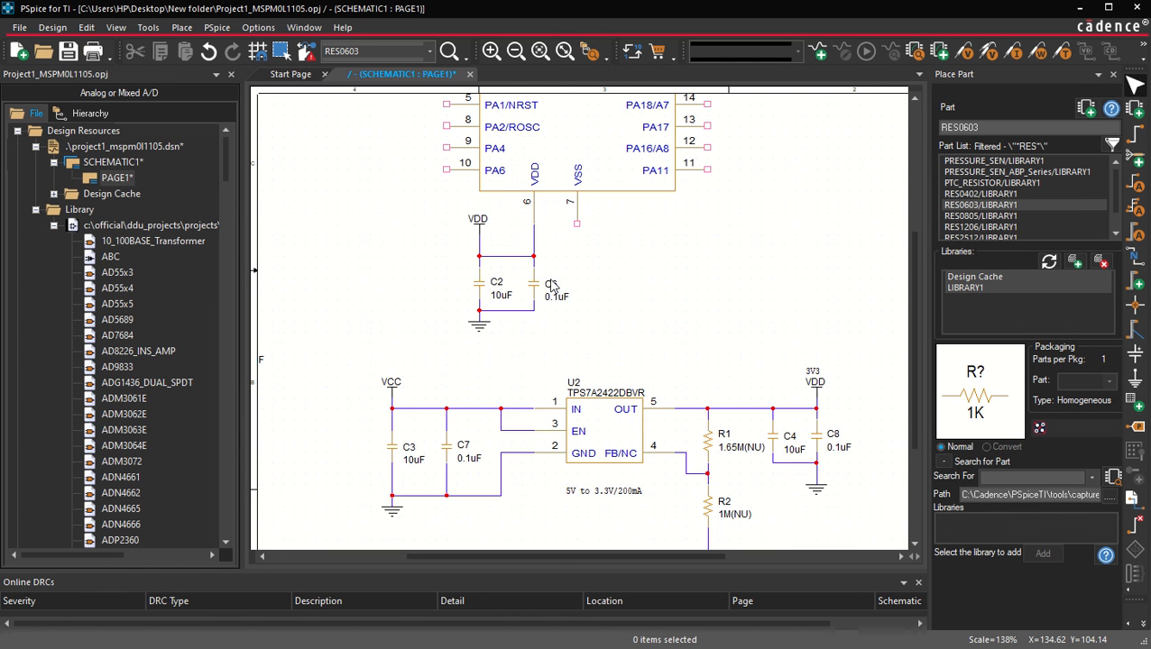
# Copy the ground symbol from below C2 to just below VSS pin 7 of U1.
pyautogui.scroll(1, 600, 332)
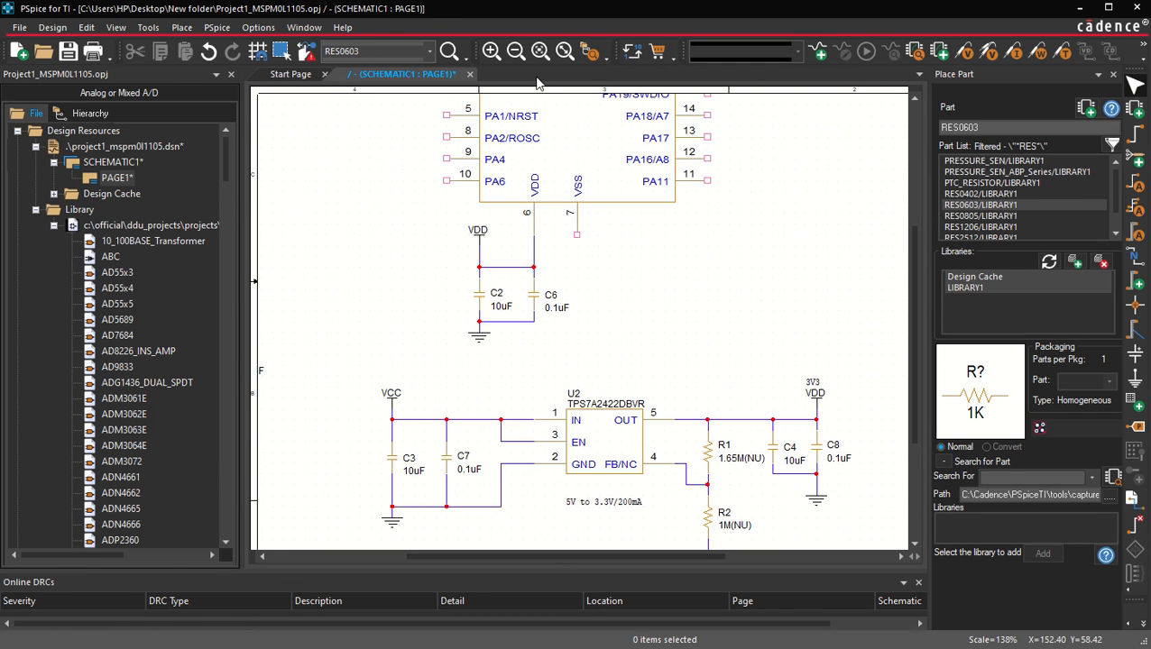
pyautogui.click(475, 339)
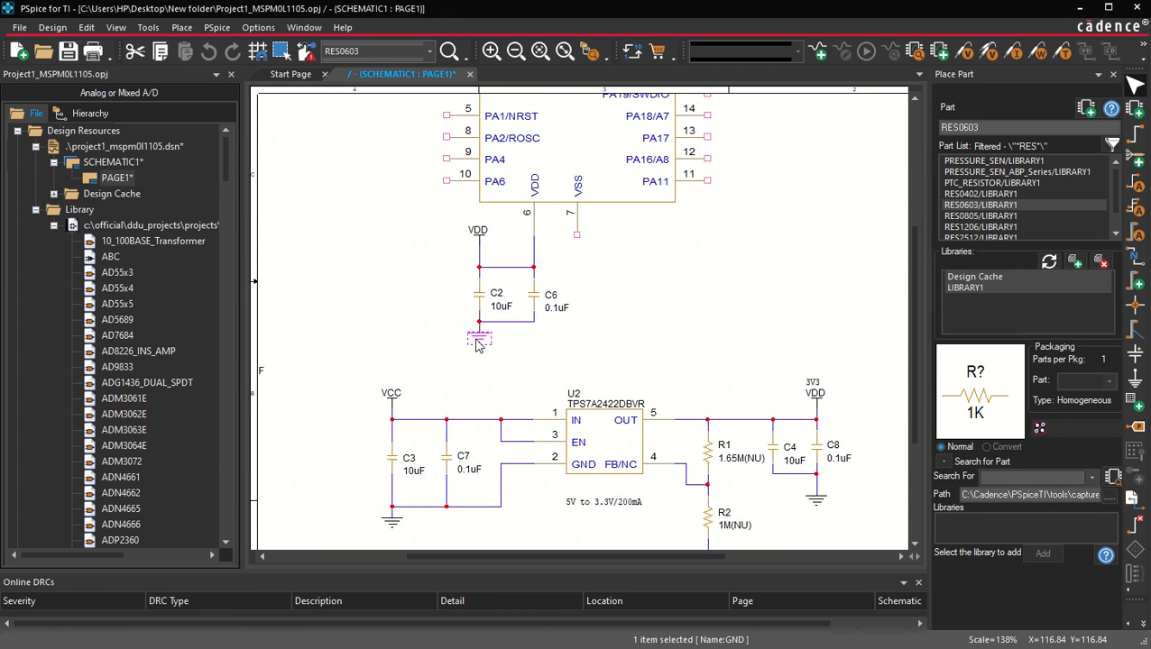
pyautogui.hotkey('ctrl', 'c')
pyautogui.hotkey('ctrl', 'v')
pyautogui.click(578, 265)
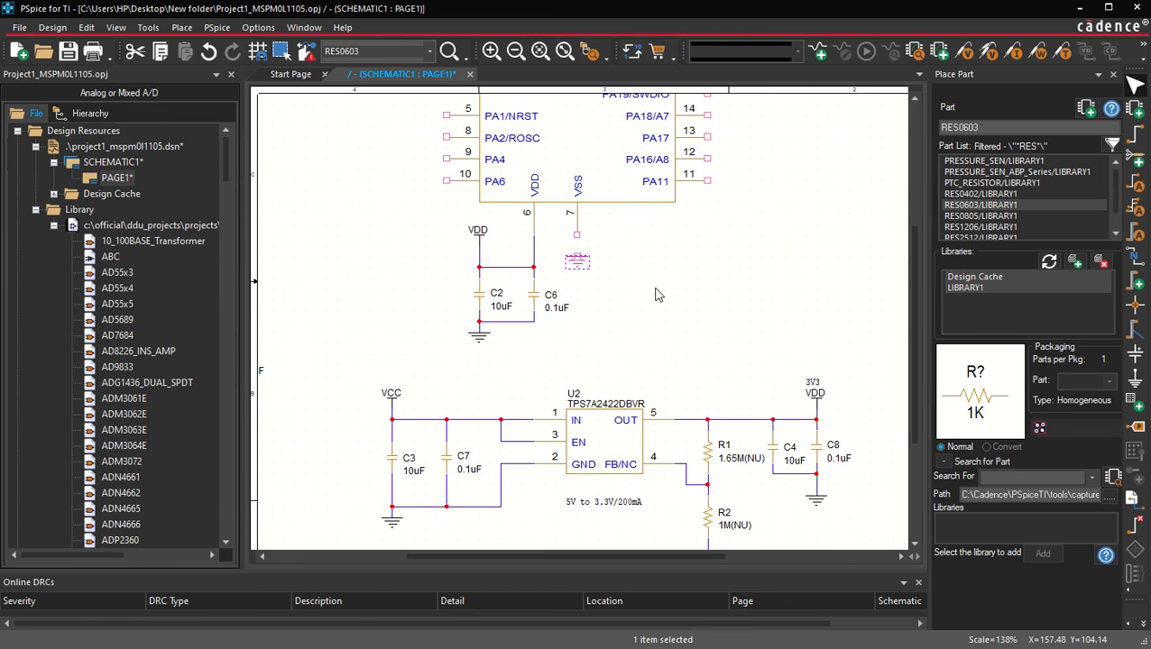
pyautogui.click(654, 288)
# Wire VSS pin 7 of U1 to the ground symbol below it.
pyautogui.press('w')
pyautogui.click(576, 254)
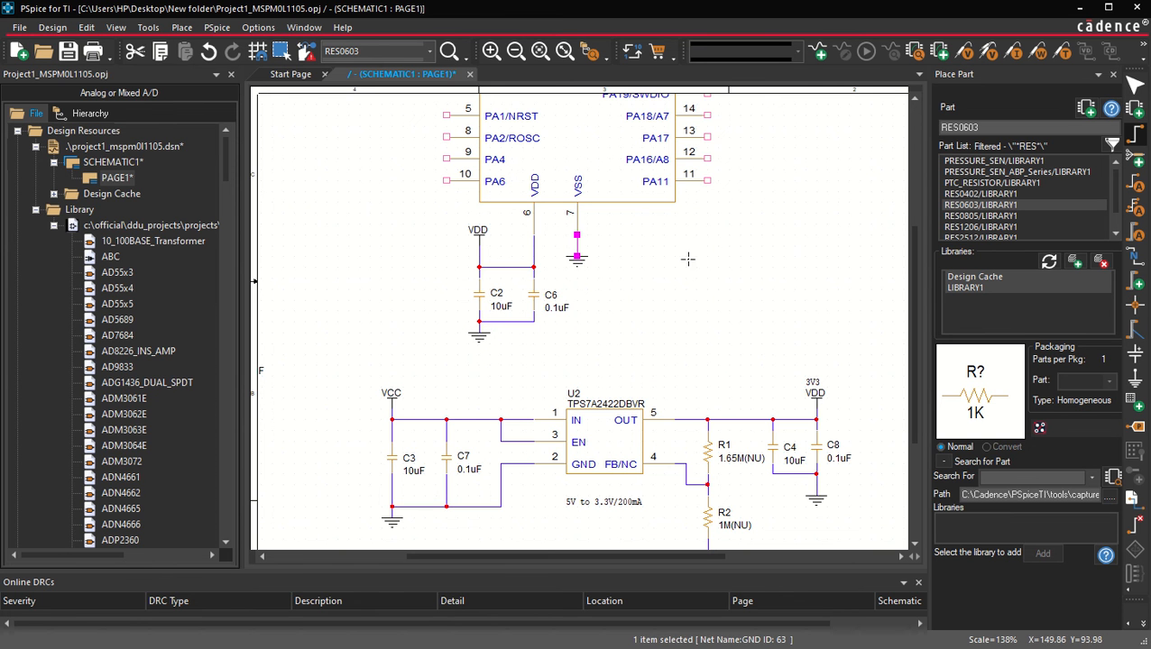
pyautogui.press('Escape')
pyautogui.click(701, 264)
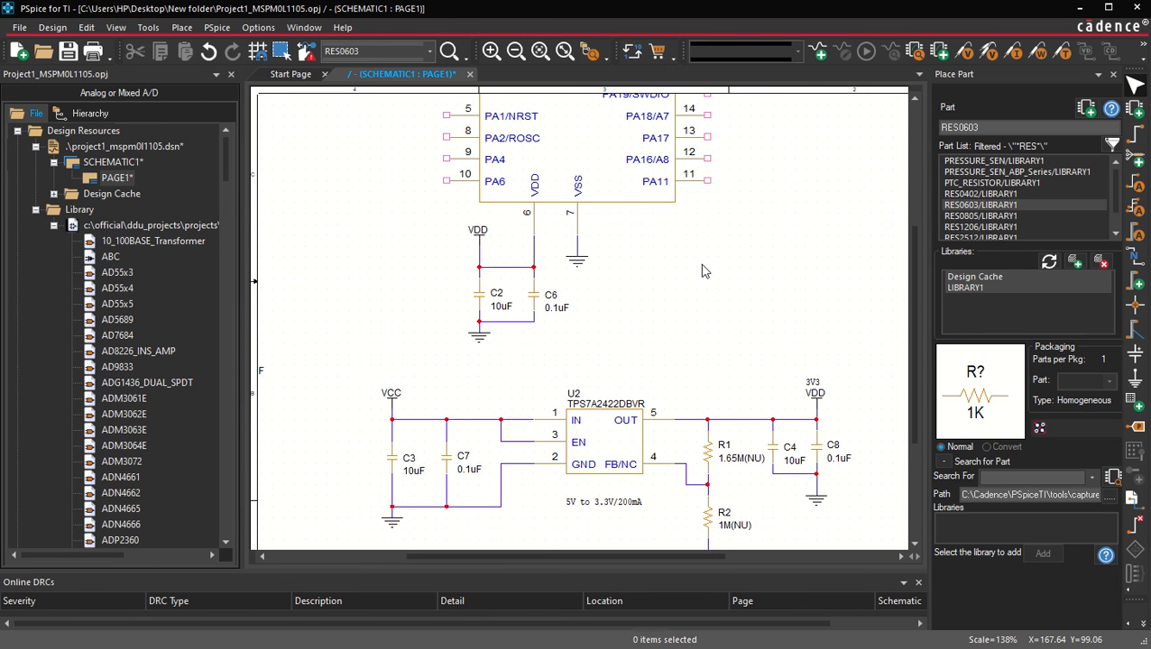
pyautogui.press('o')
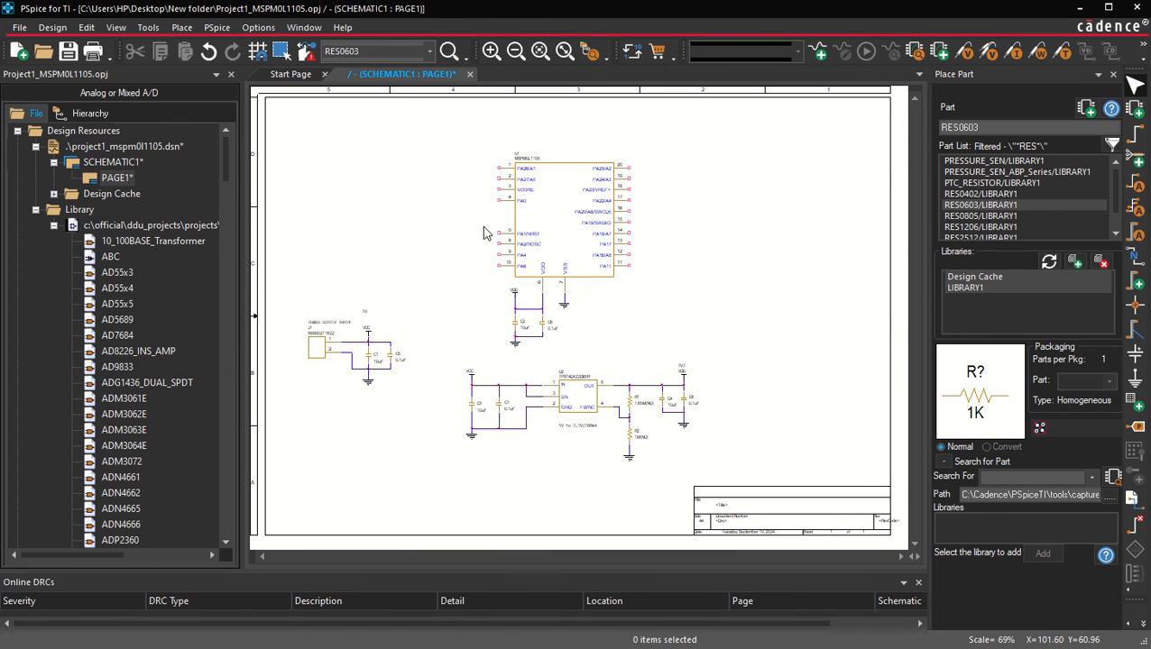
pyautogui.press('i')
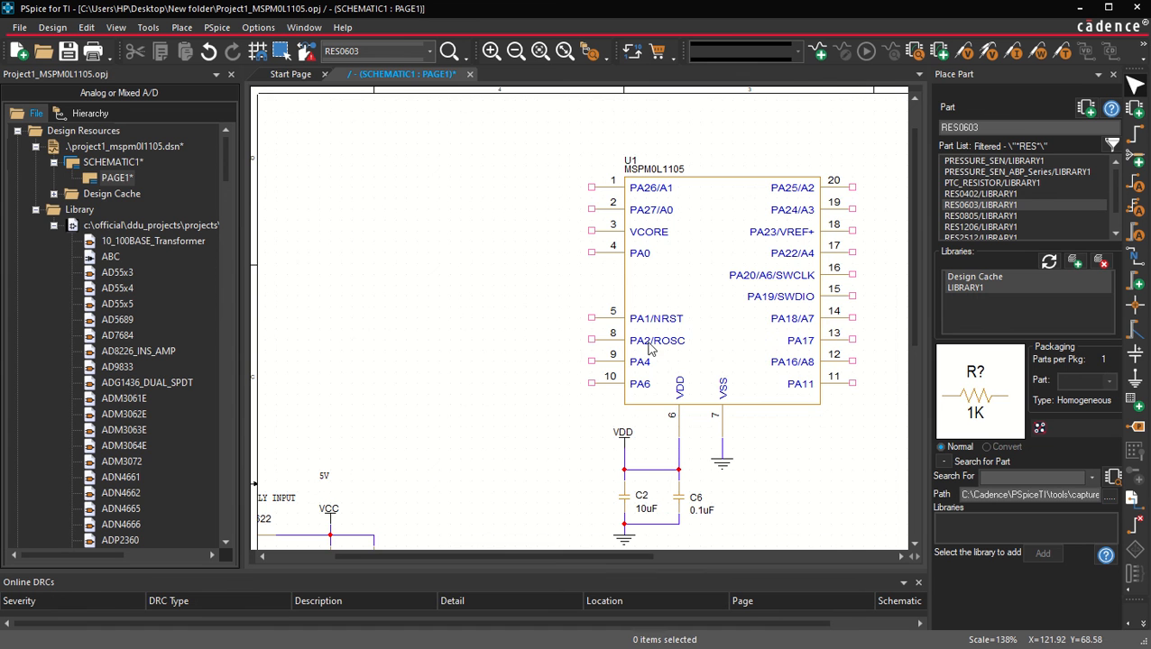
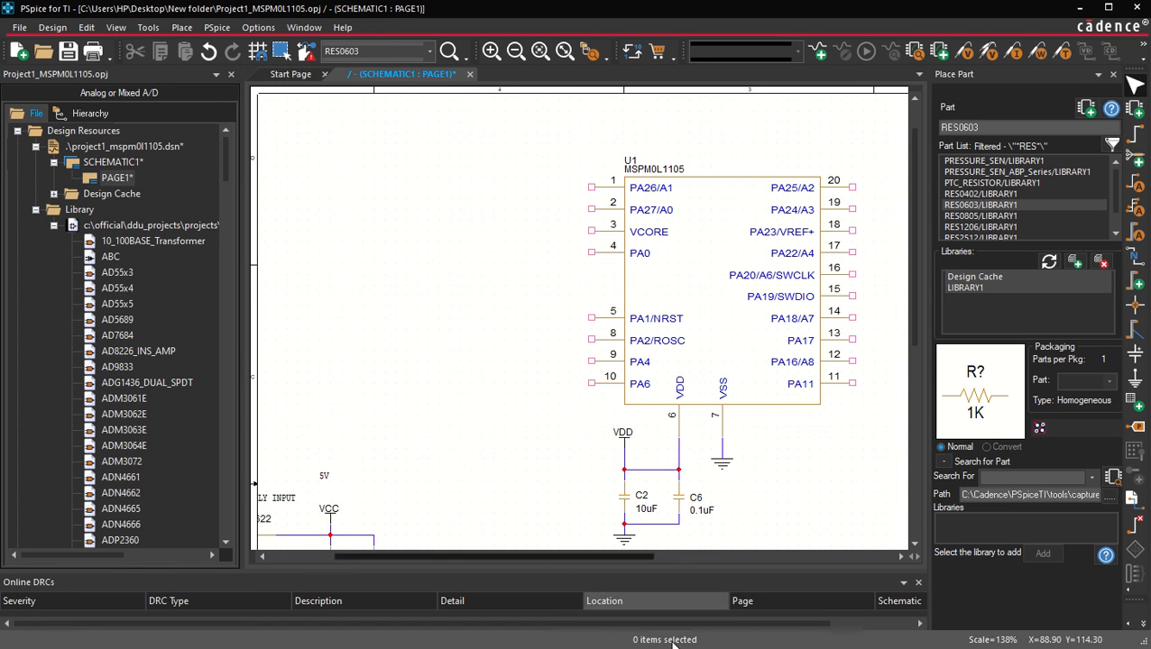
# Place a RES0603 resistor to the left of U1's PA2/ROSC pin and set its value to 100K.
pyautogui.click(1009, 127)
pyautogui.press('Return')
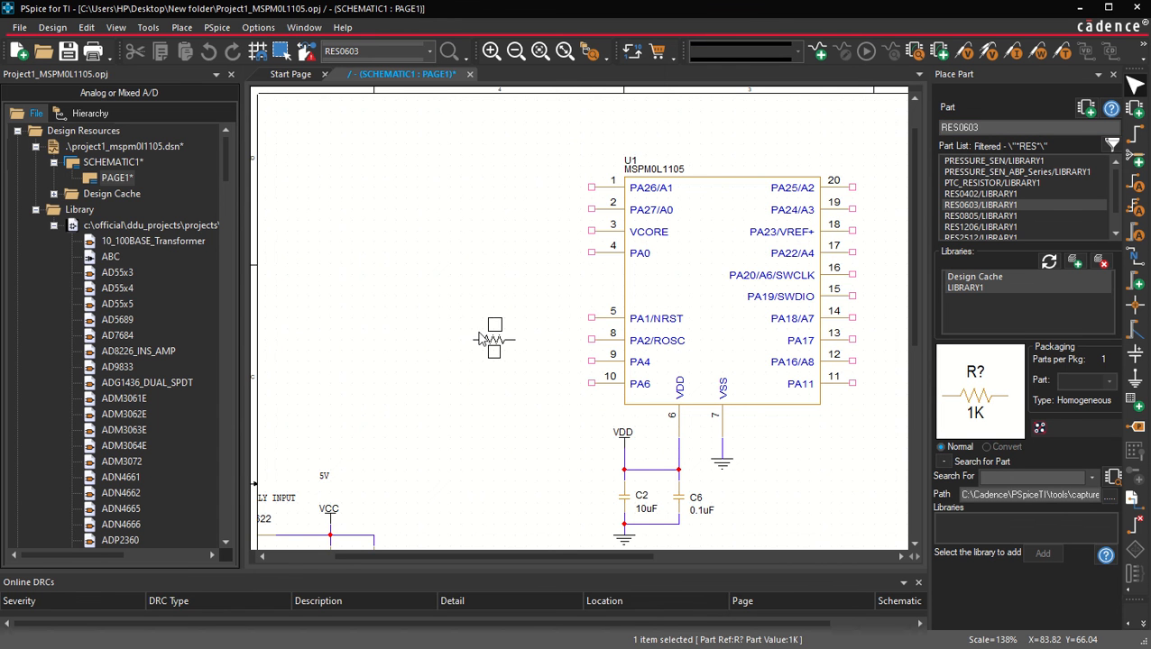
pyautogui.click(485, 332)
pyautogui.press('Escape')
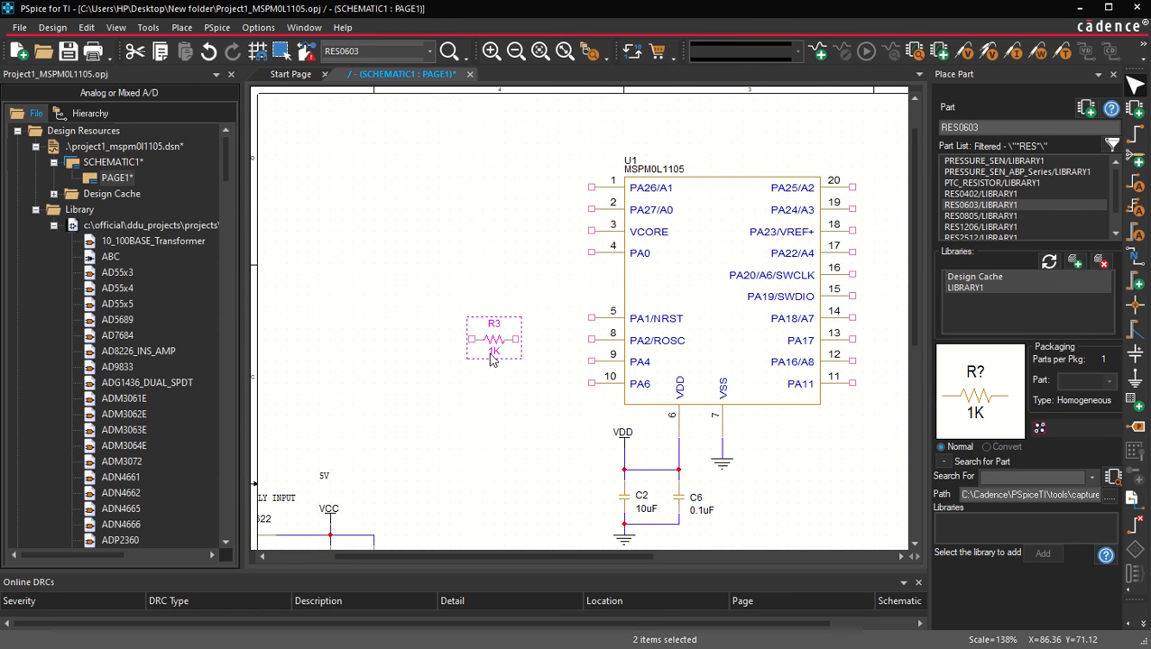
pyautogui.doubleClick(490, 352)
pyautogui.write('100K')
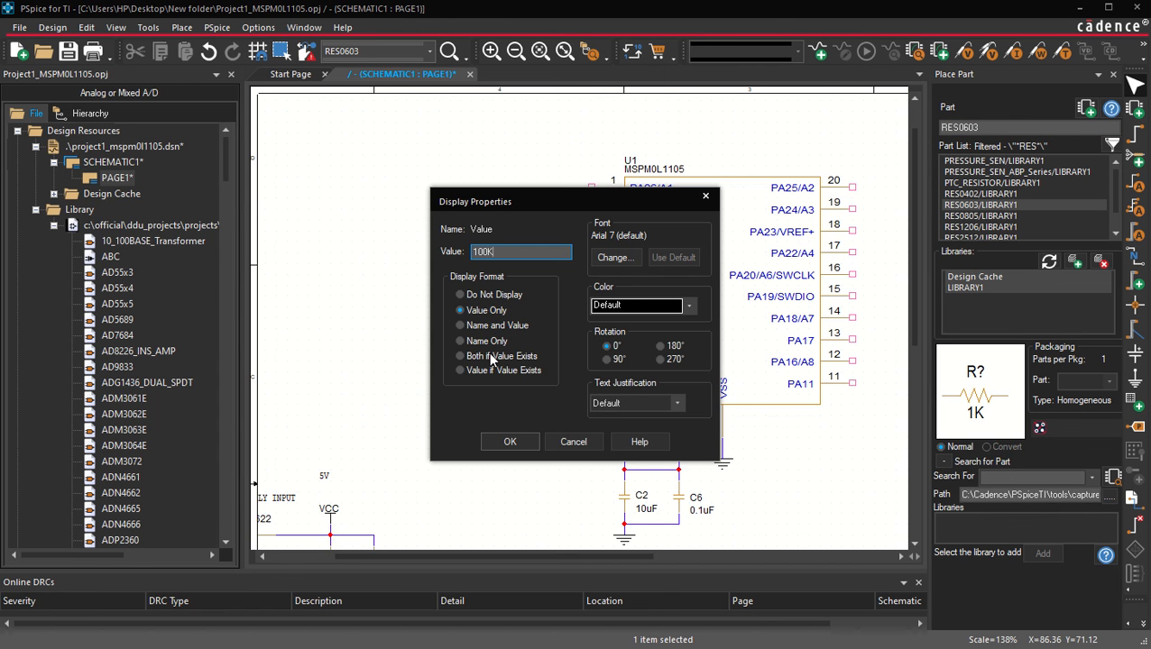
pyautogui.press('Return')
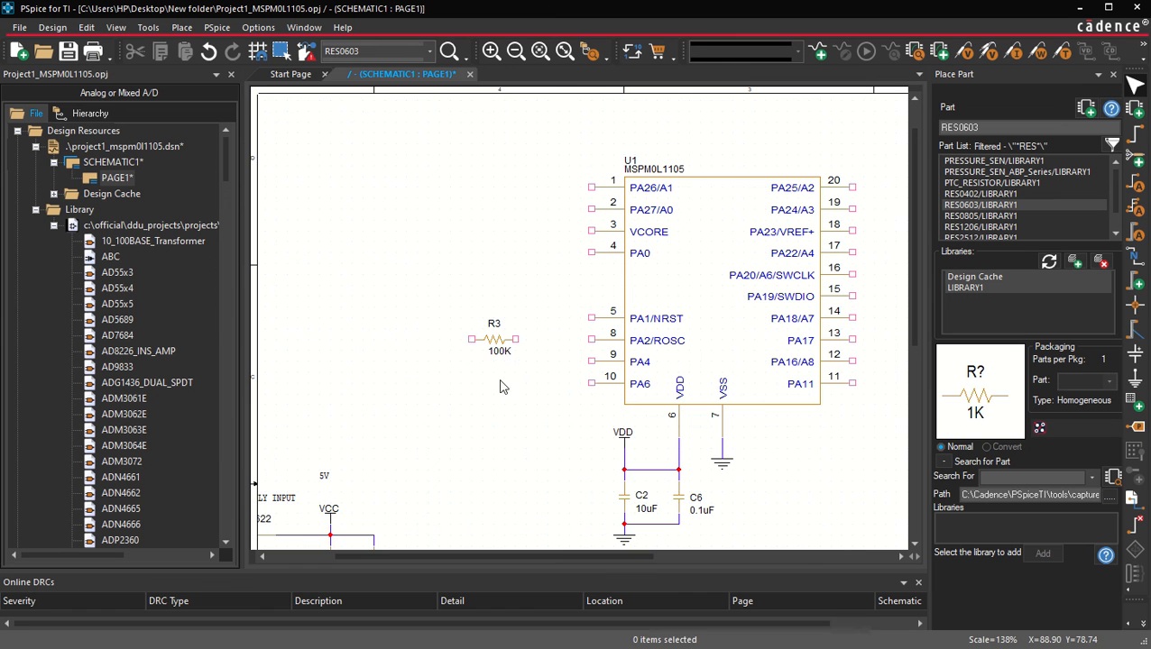
# Move the R3 reference label beside the resistor's left end and its 100K label beside the right end.
pyautogui.click(493, 326)
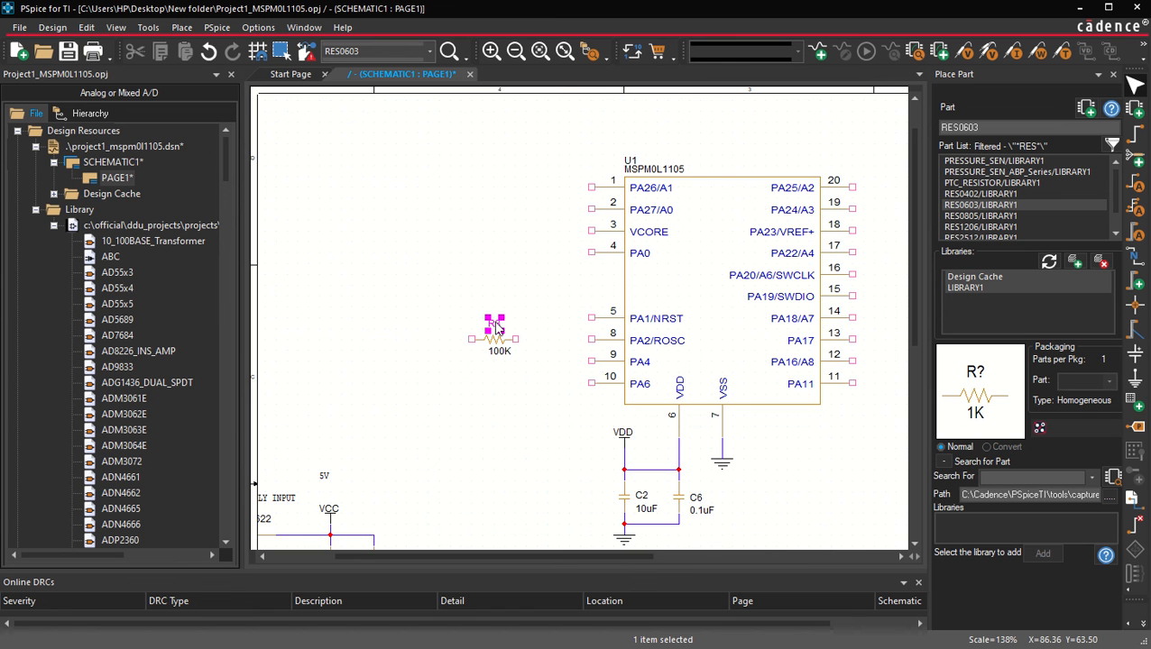
pyautogui.moveTo(497, 327); pyautogui.dragTo(470, 340)
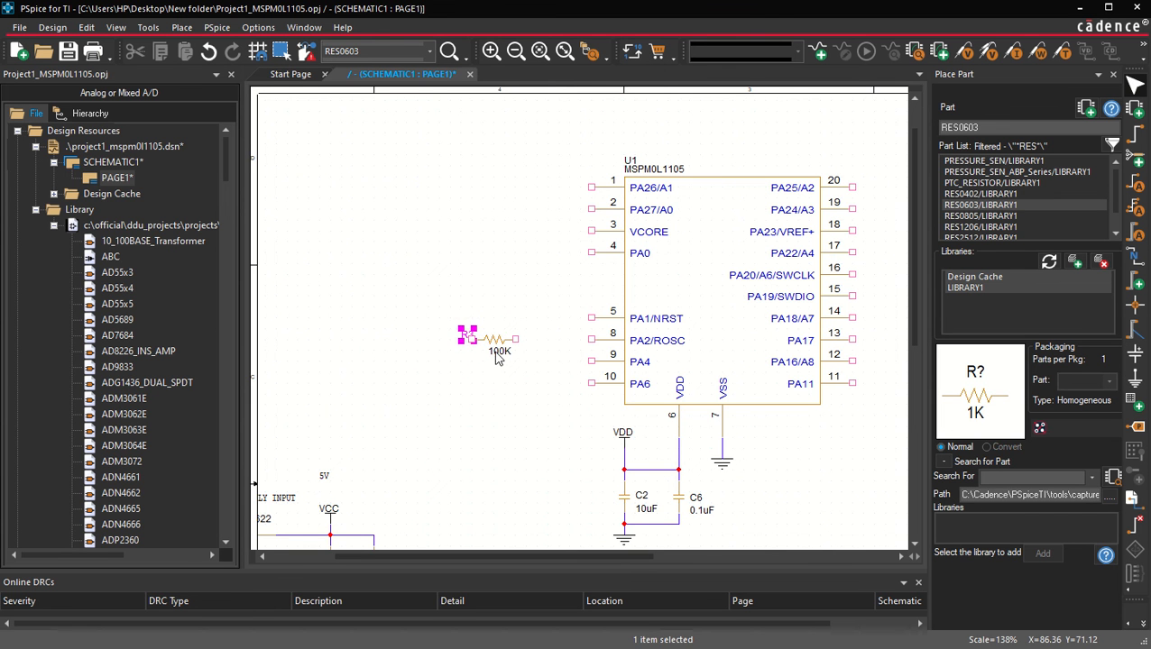
pyautogui.click(499, 354)
pyautogui.doubleClick(499, 355)
pyautogui.click(705, 196)
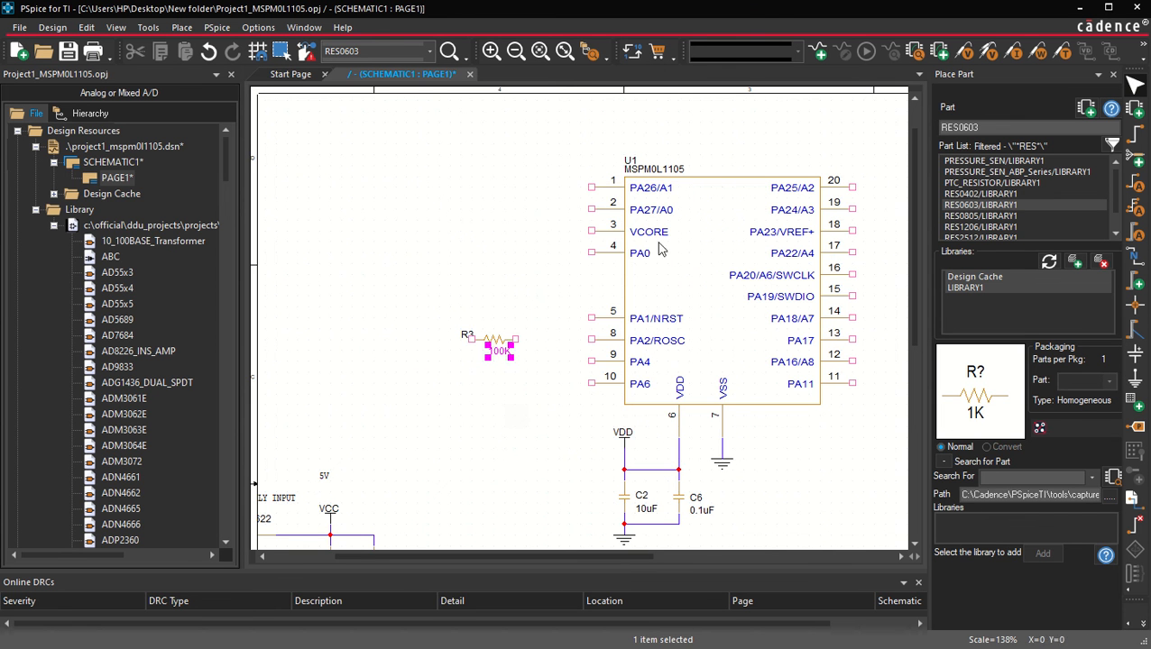
pyautogui.moveTo(532, 335); pyautogui.dragTo(533, 337)
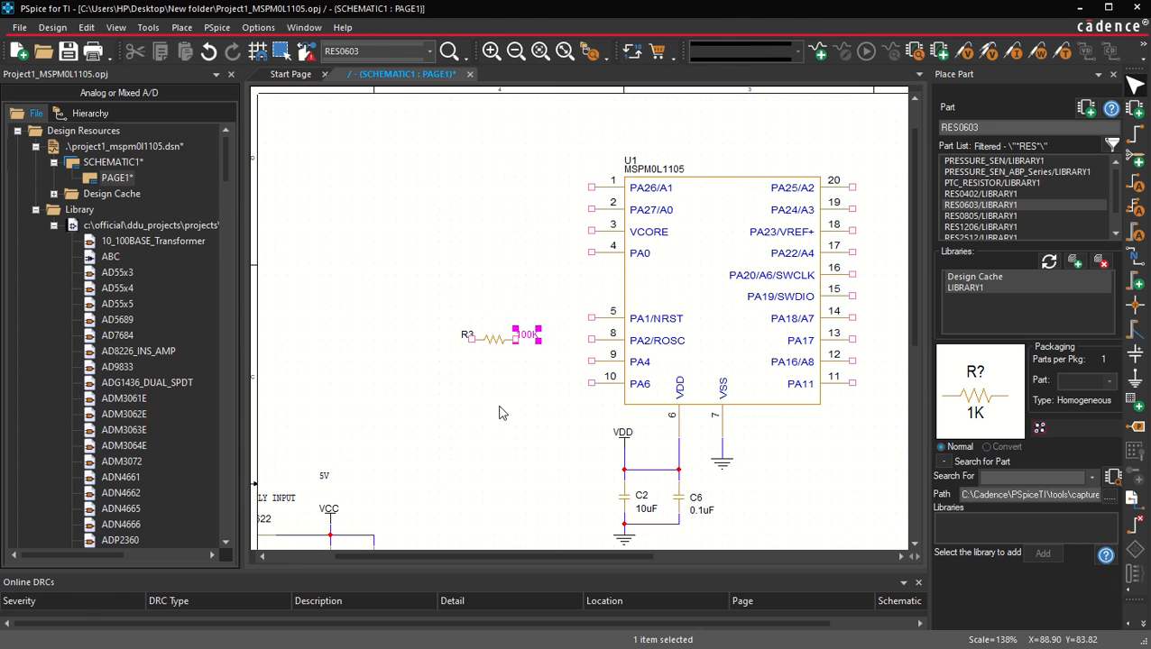
pyautogui.click(488, 412)
# Wire PA2/ROSC pin 8 of U1 to the right end of R3.
pyautogui.click(591, 340)
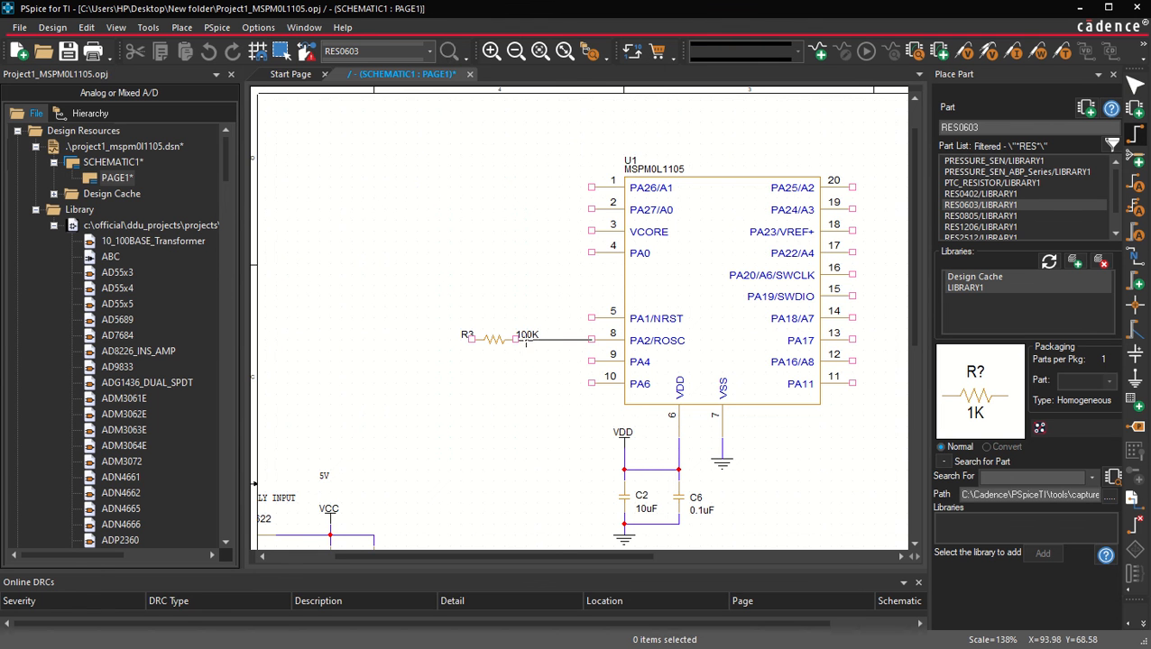
pyautogui.doubleClick(516, 339)
pyautogui.scroll(-1, 497, 385)
pyautogui.scroll(-1, 497, 385)
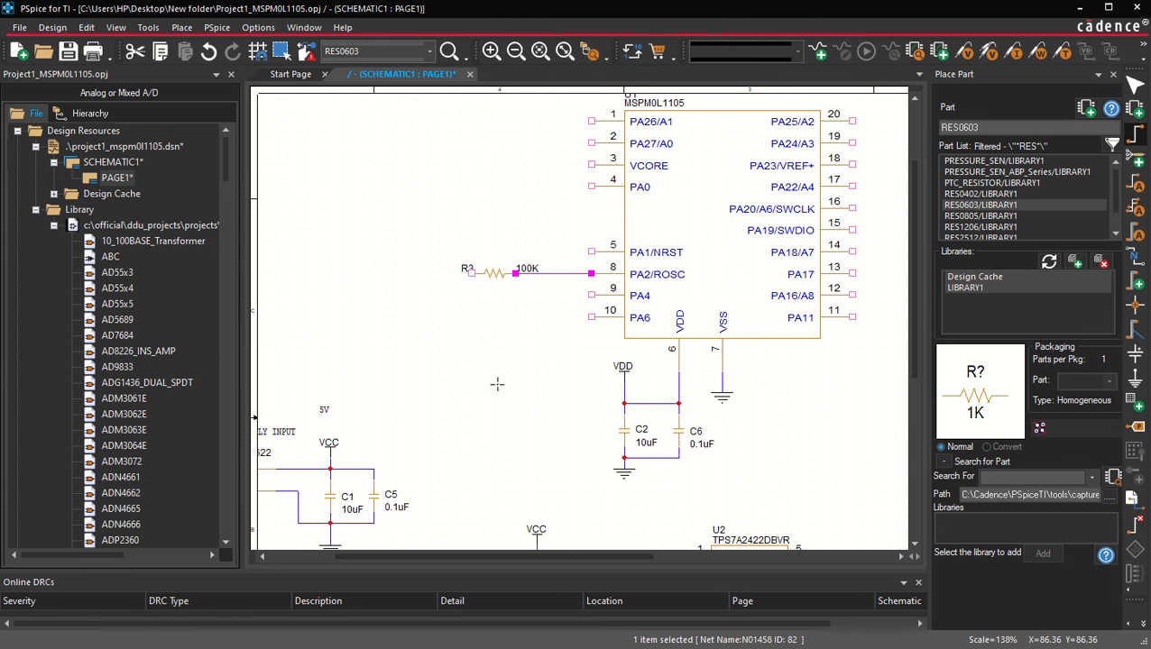
pyautogui.press('Escape')
# Copy the ground symbol from below C2 to the lower left of R3 and wire it to R3's left end.
pyautogui.keyDown('ctrl'); pyautogui.moveTo(620, 481); pyautogui.dragTo(445, 304); pyautogui.keyUp('ctrl')
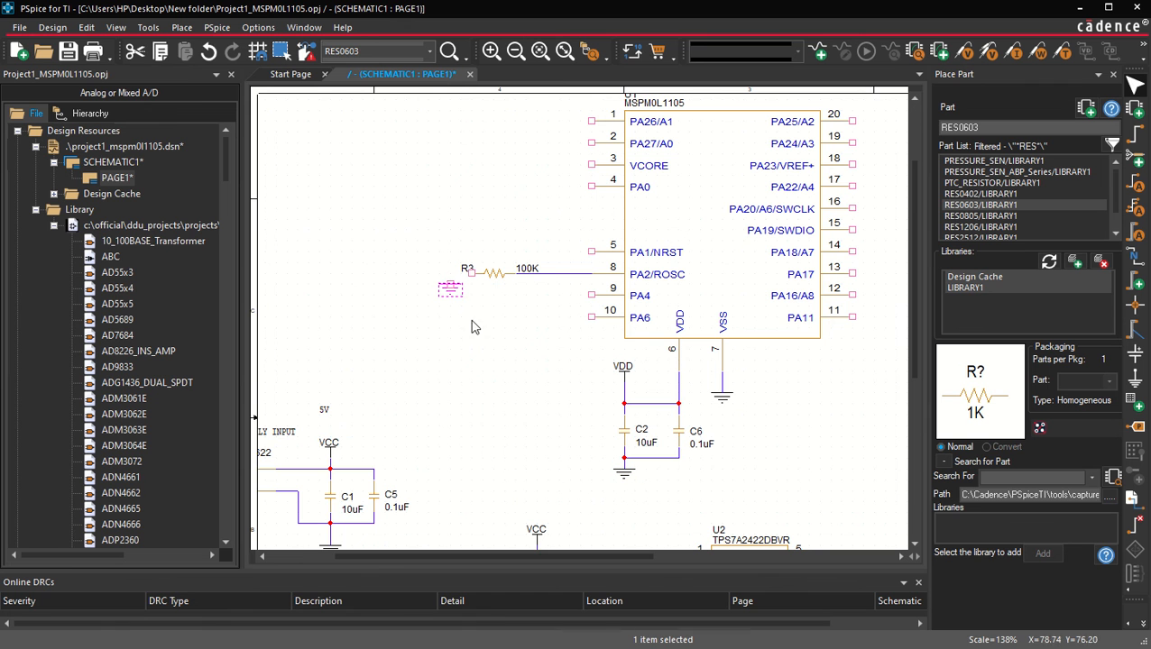
pyautogui.press('w')
pyautogui.click(450, 281)
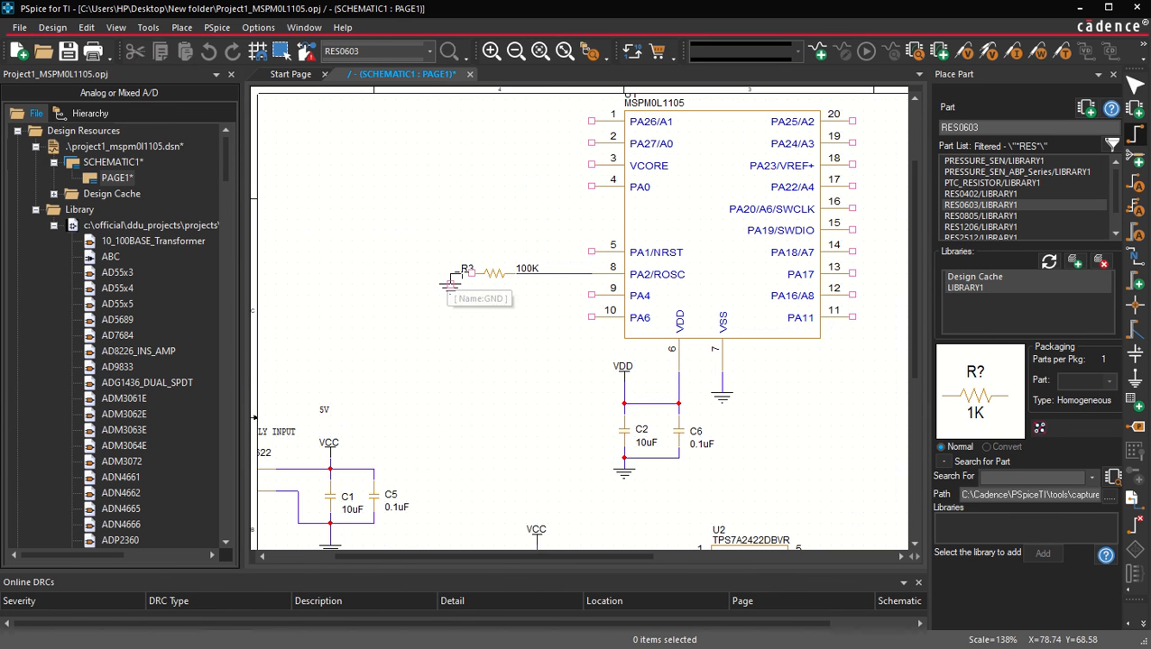
pyautogui.click(472, 273)
pyautogui.press('Escape')
pyautogui.click(465, 359)
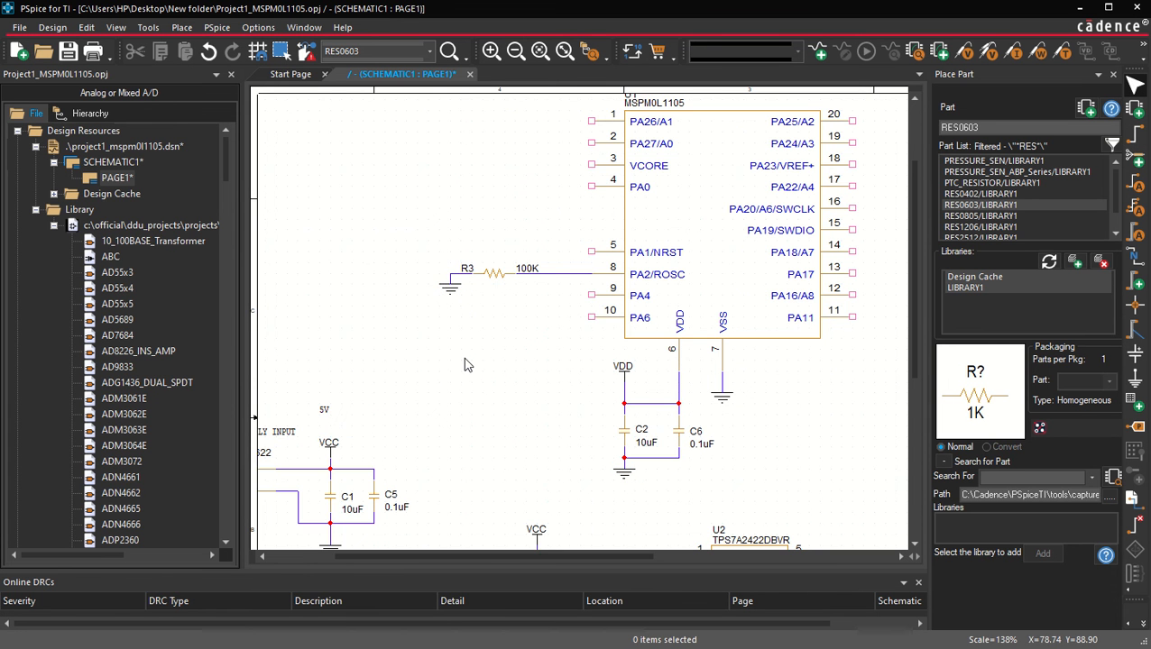
# Place another RES0603 resistor, rotated vertically, in the empty area to the left of U1.
pyautogui.keyDown('ctrl'); pyautogui.scroll(-1, 465, 359); pyautogui.keyUp('ctrl')
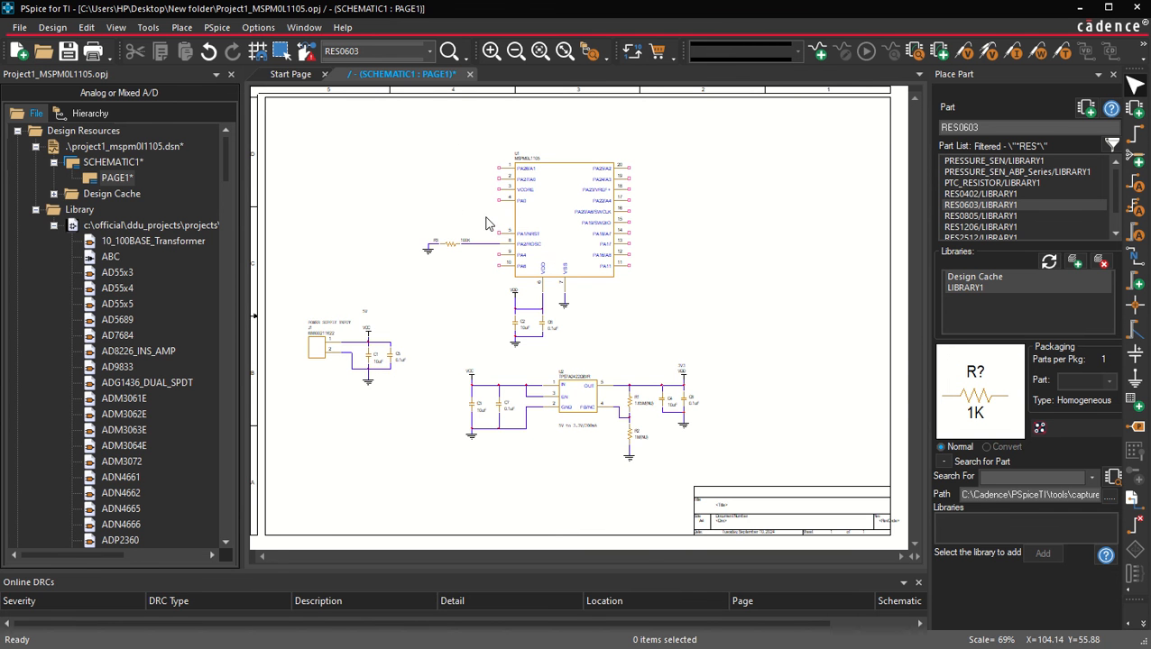
pyautogui.keyDown('ctrl'); pyautogui.scroll(1, 487, 224); pyautogui.keyUp('ctrl')
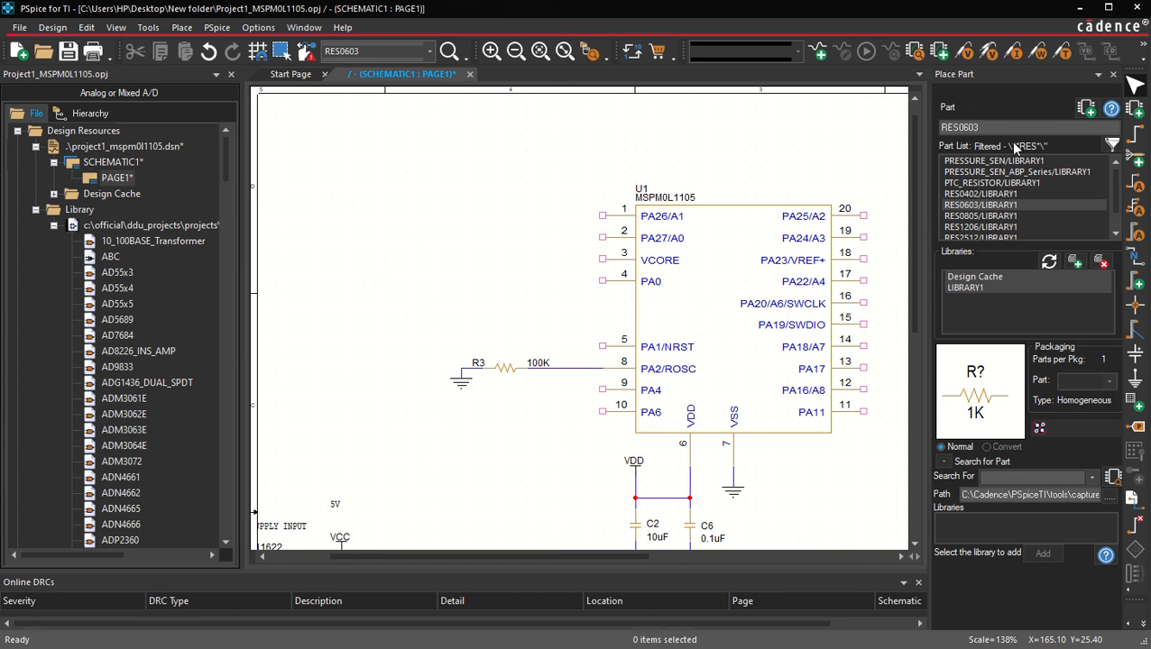
pyautogui.click(996, 127)
pyautogui.press('Return')
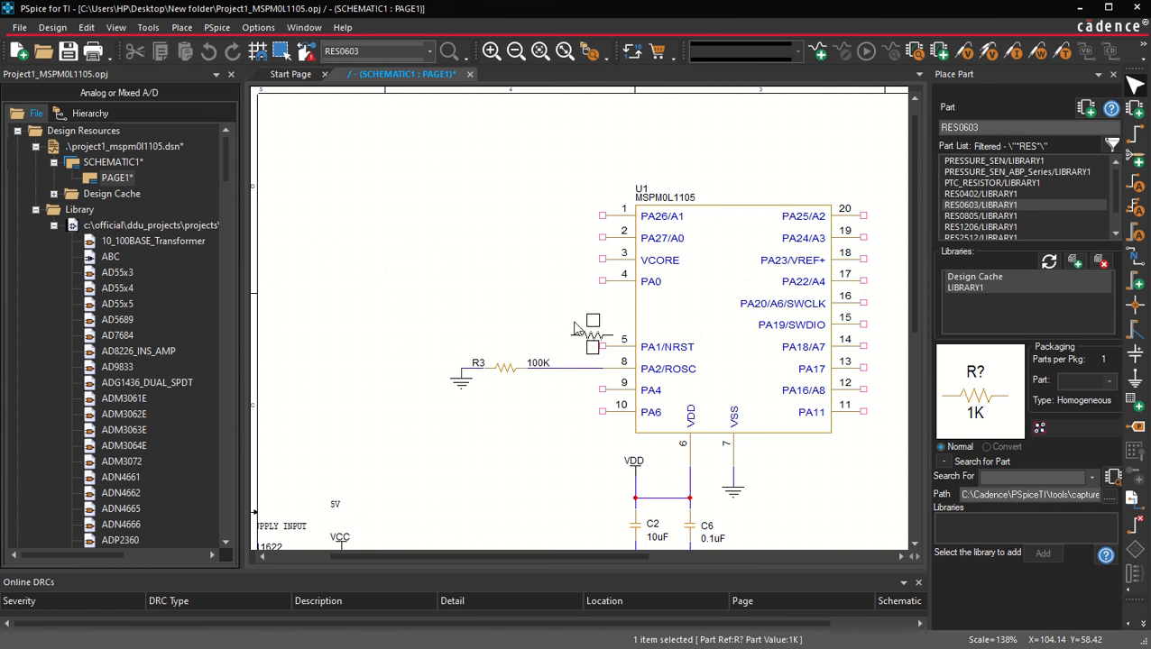
pyautogui.press('r')
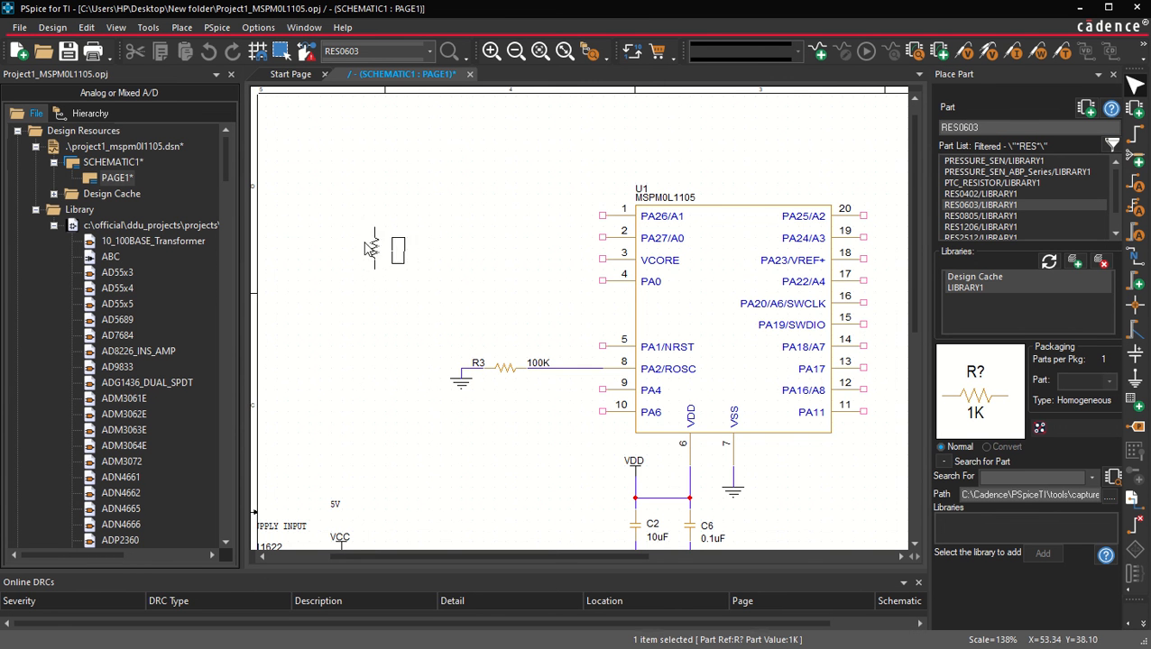
pyautogui.click(386, 266)
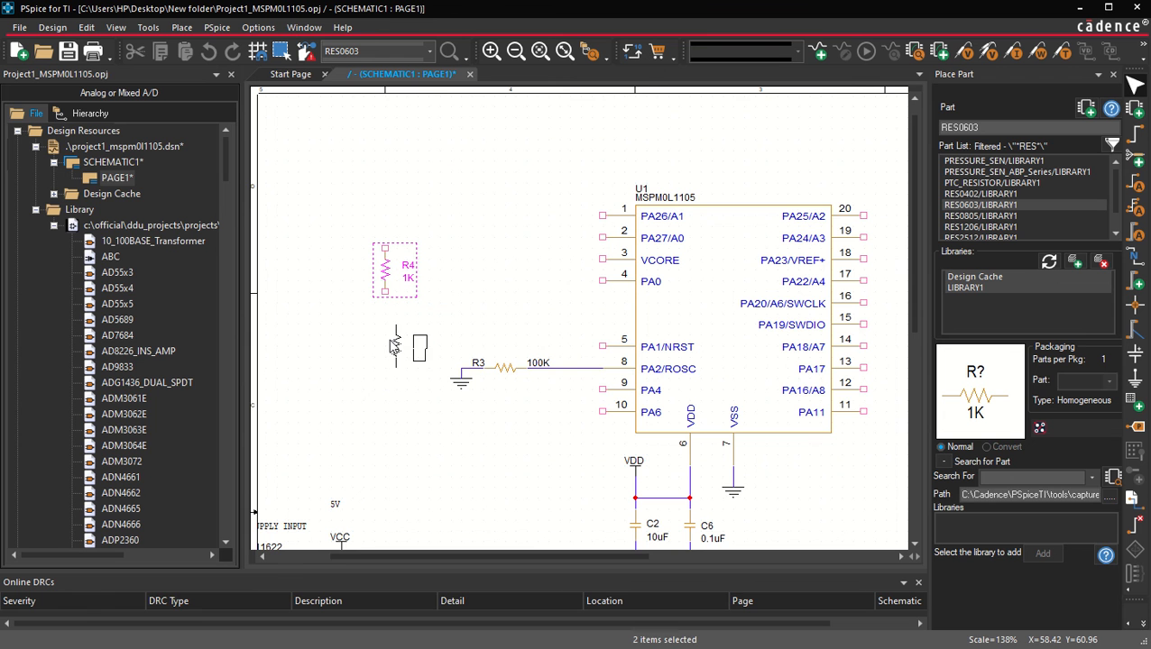
pyautogui.press('Escape')
# Copy capacitor C6 to just below R4 and set the copy's value to 10nF.
pyautogui.scroll(-2, 392, 359)
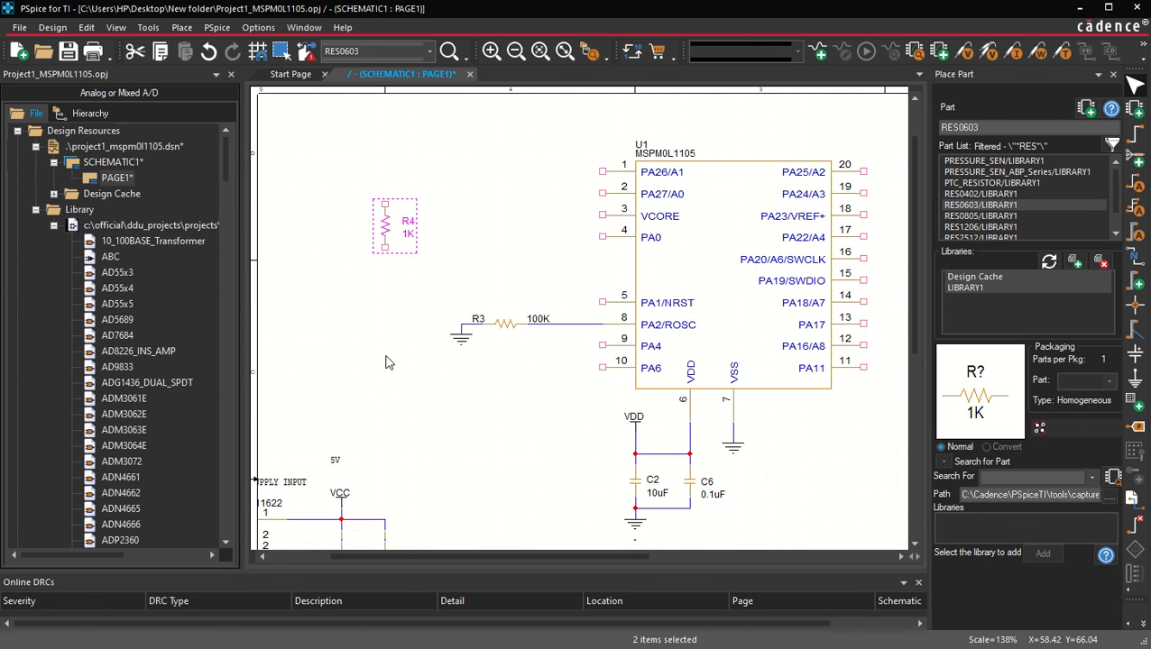
pyautogui.click(696, 478)
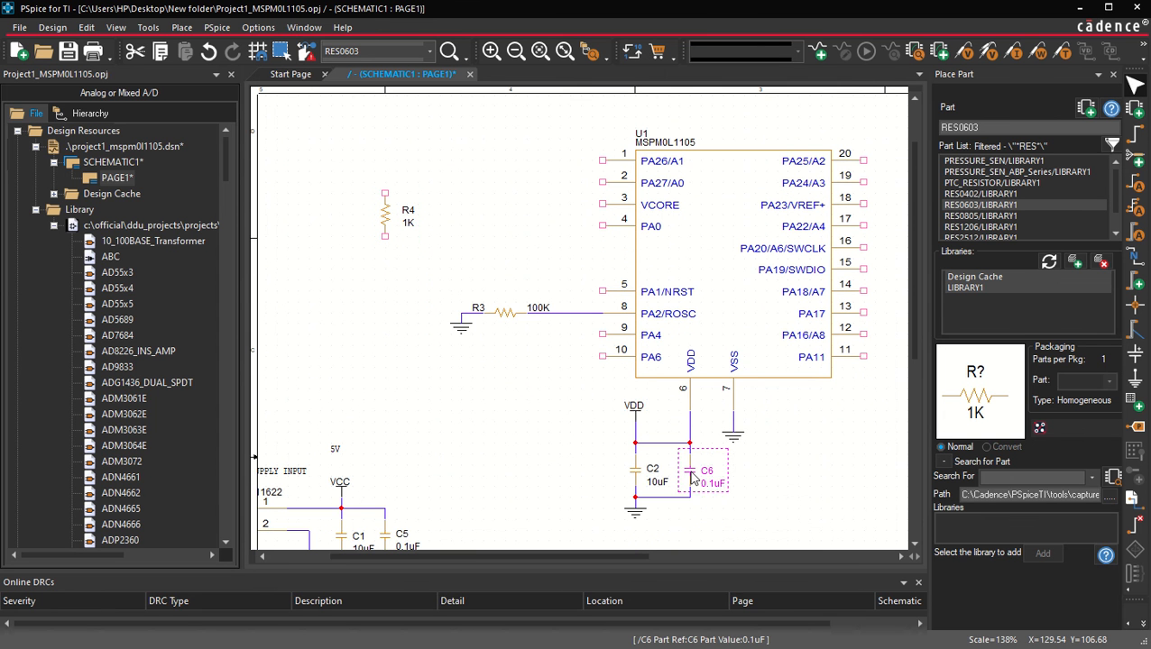
pyautogui.click(386, 304)
pyautogui.doubleClick(408, 312)
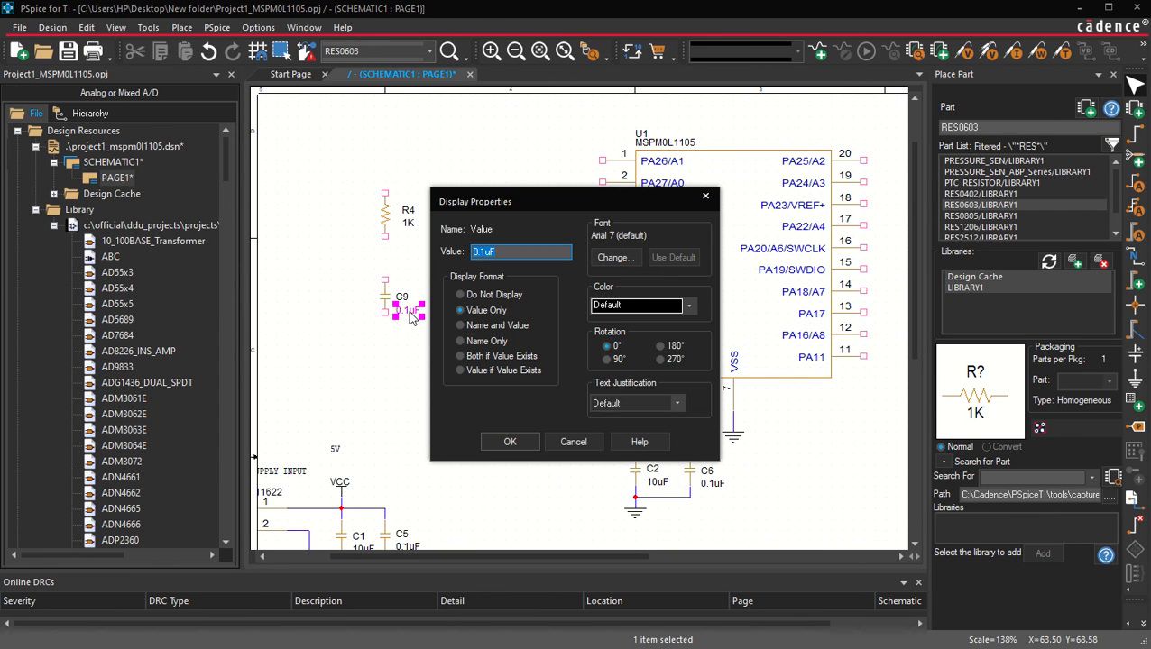
pyautogui.write('10nF')
pyautogui.press('Return')
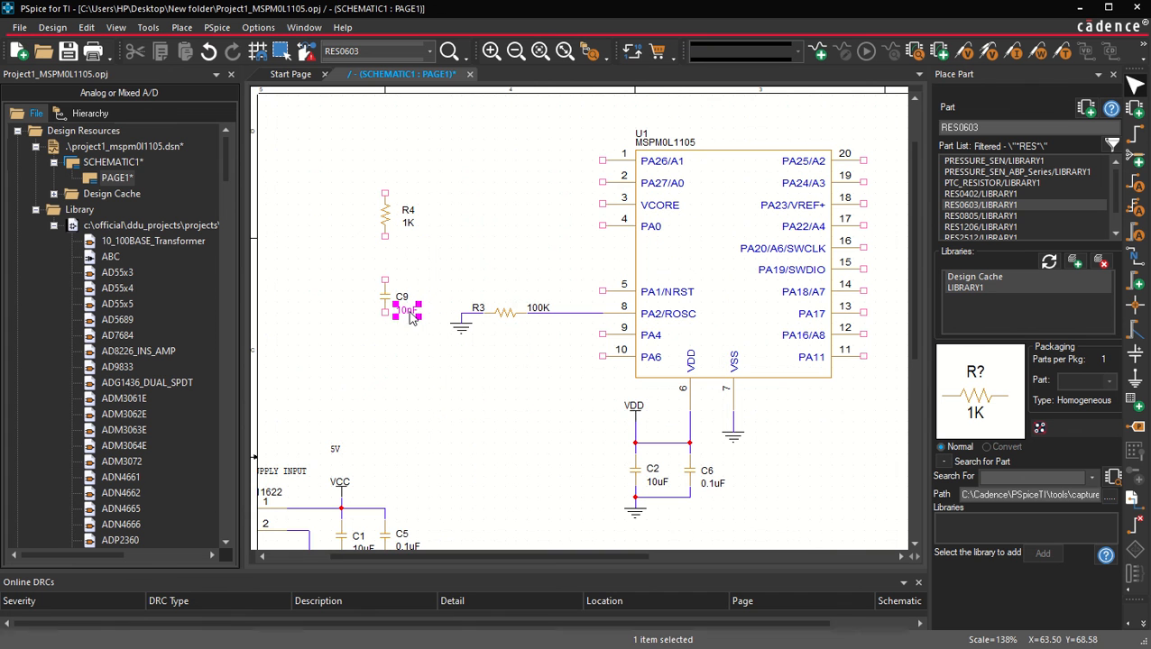
pyautogui.click(378, 358)
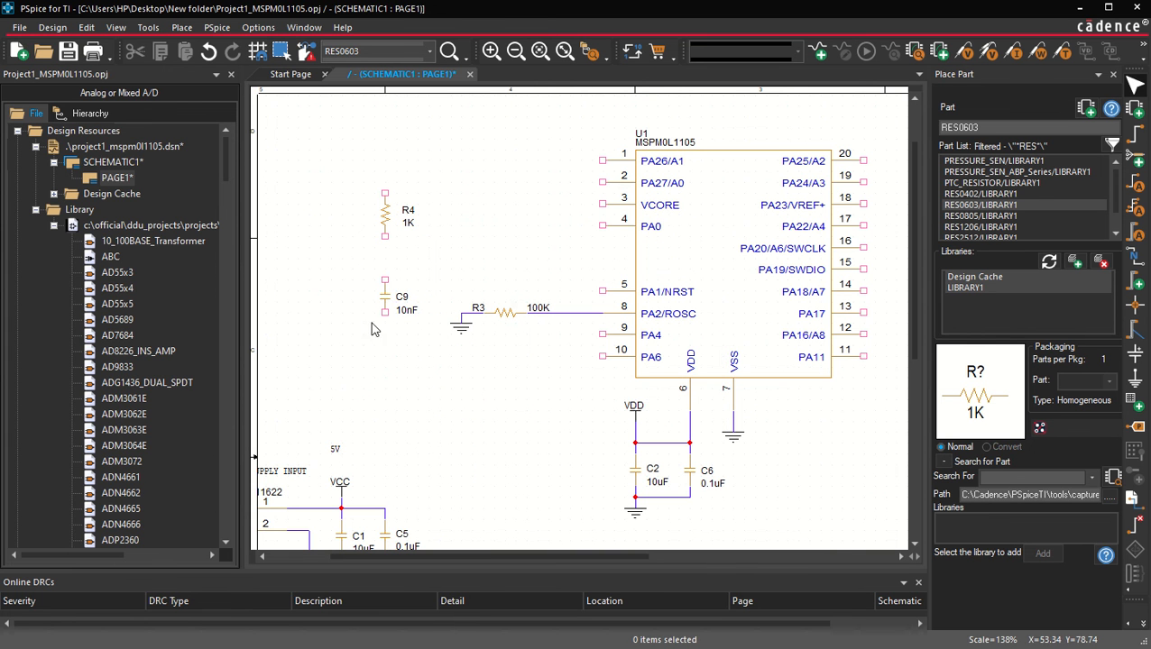
# Find the SWITCH_PB part with the filter *PB* and place it to the left of R4 and C9.
pyautogui.click(993, 127)
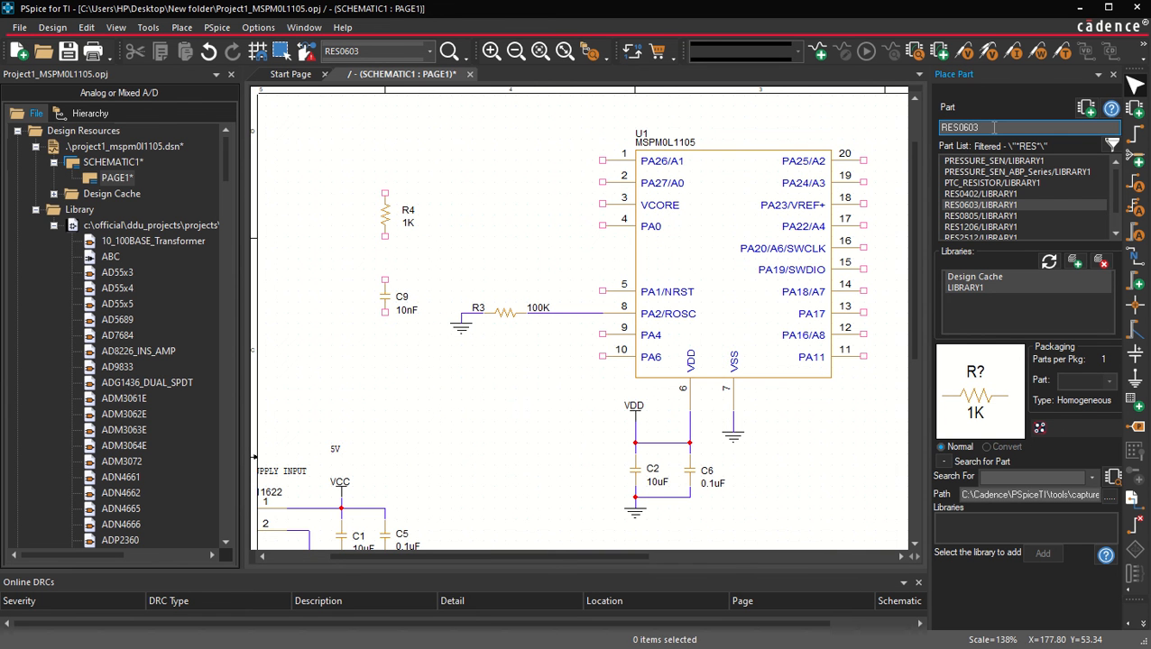
pyautogui.press('BackSpace')
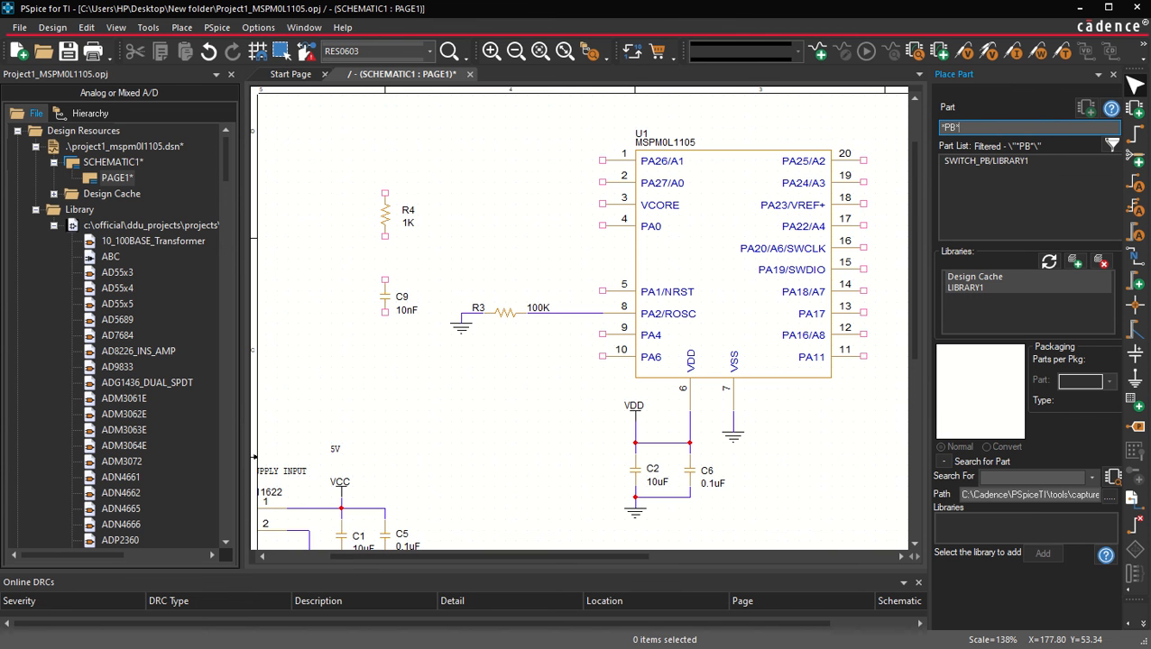
pyautogui.click(1000, 161)
pyautogui.click(1006, 129)
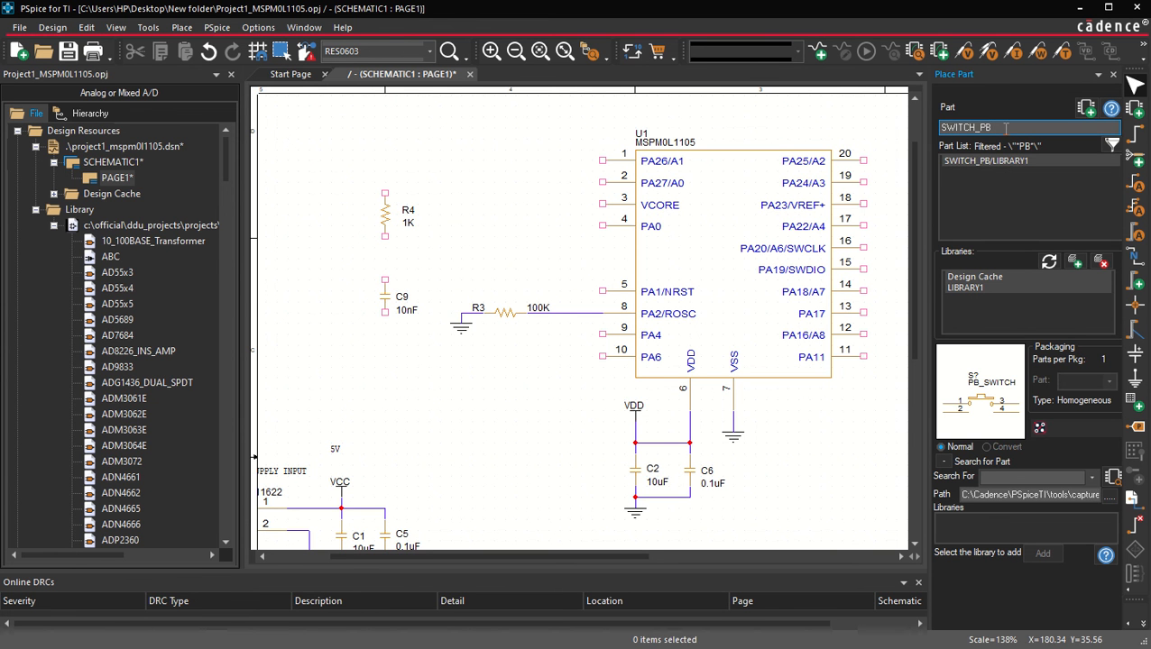
pyautogui.press('Return')
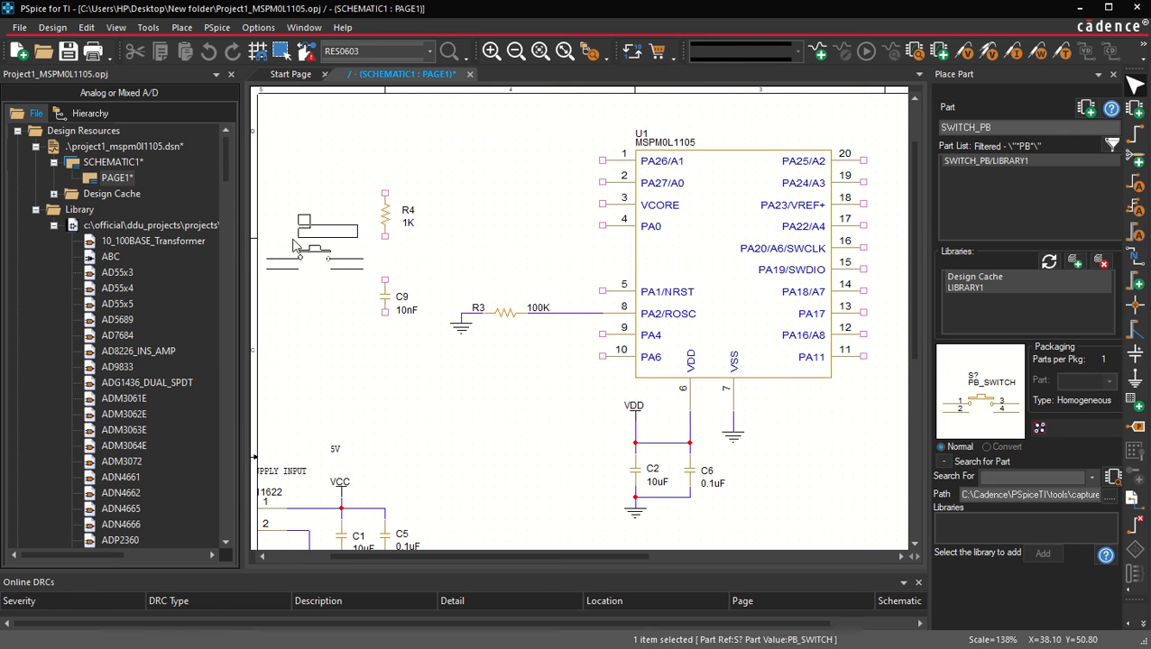
pyautogui.click(295, 245)
pyautogui.press('Escape')
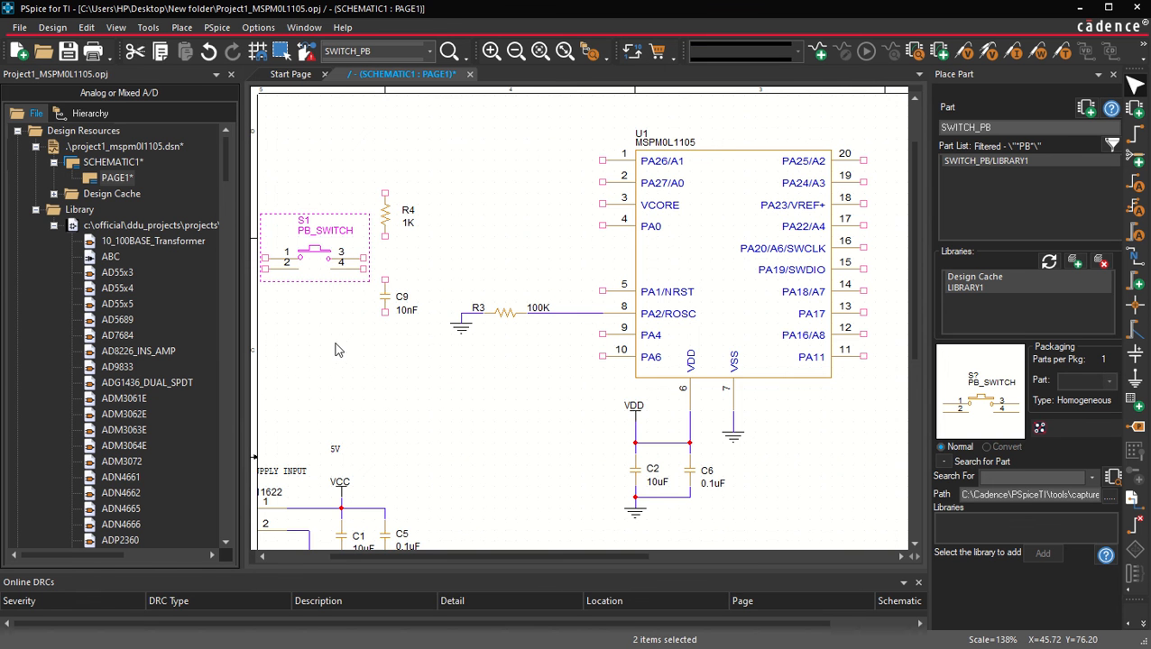
pyautogui.click(336, 350)
# Move S1, R4 and C9 together slightly downward.
pyautogui.keyDown('shift'); pyautogui.hscroll(-3, 339, 352); pyautogui.keyUp('shift')
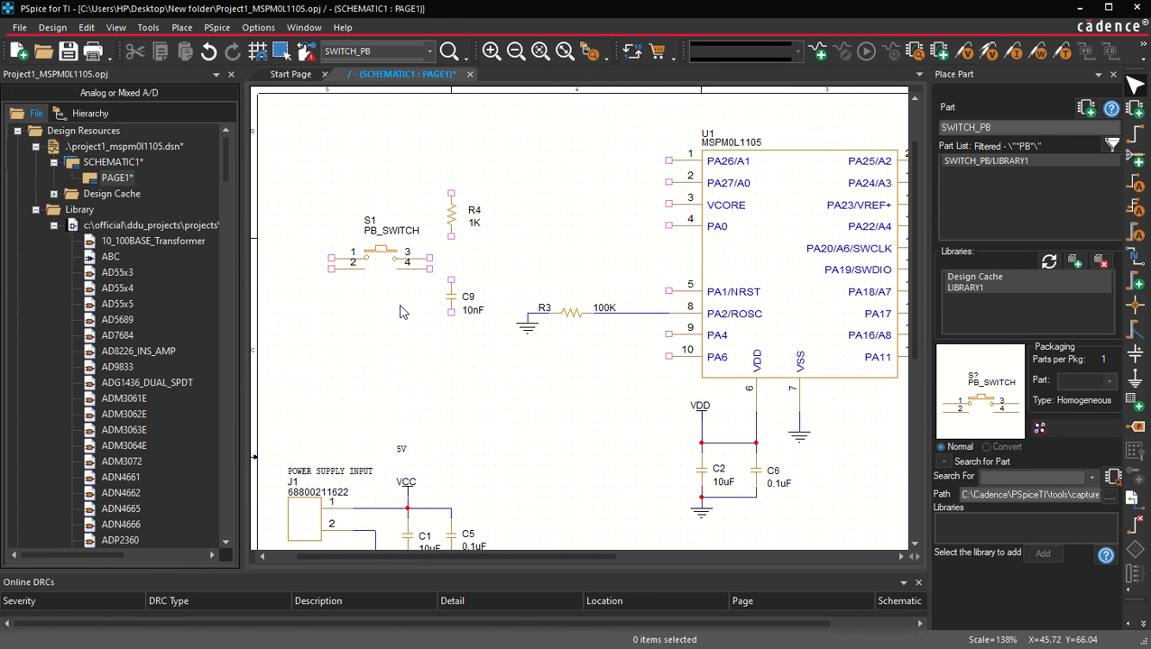
pyautogui.scroll(1, 403, 312)
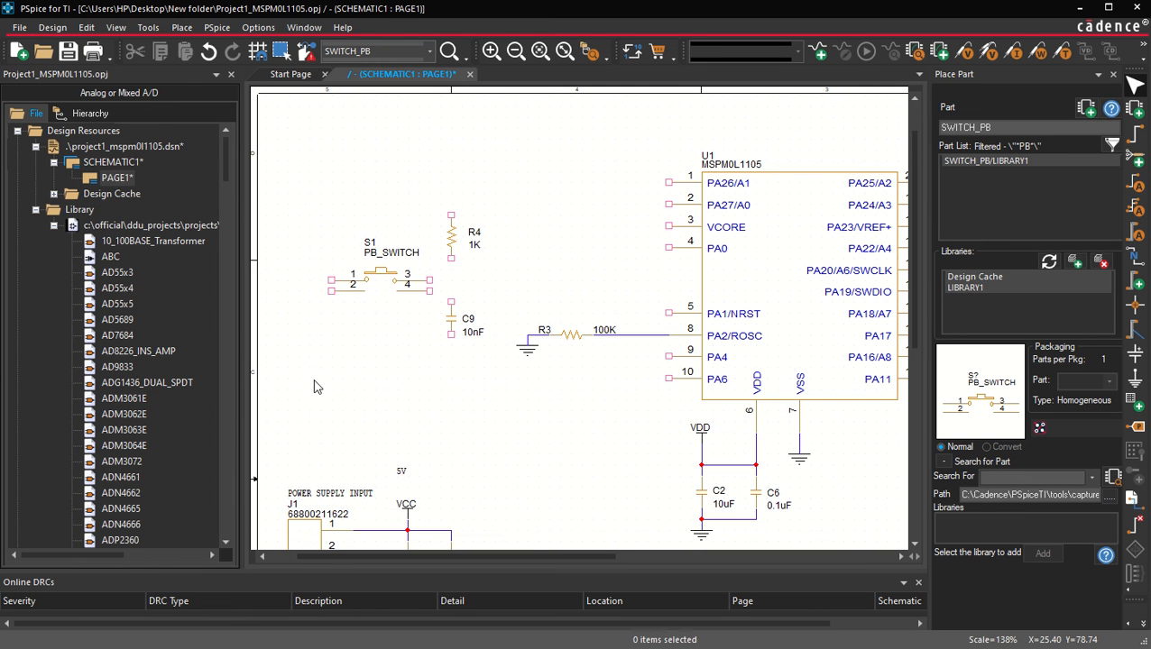
pyautogui.moveTo(298, 178); pyautogui.dragTo(480, 395)
pyautogui.moveTo(455, 318); pyautogui.dragTo(457, 341)
# Copy the ground symbol to below C9 and to the lower left of S1, and wire S1's pins 1 and 2 to the latter.
pyautogui.moveTo(530, 354); pyautogui.dragTo(309, 369)
pyautogui.press('w')
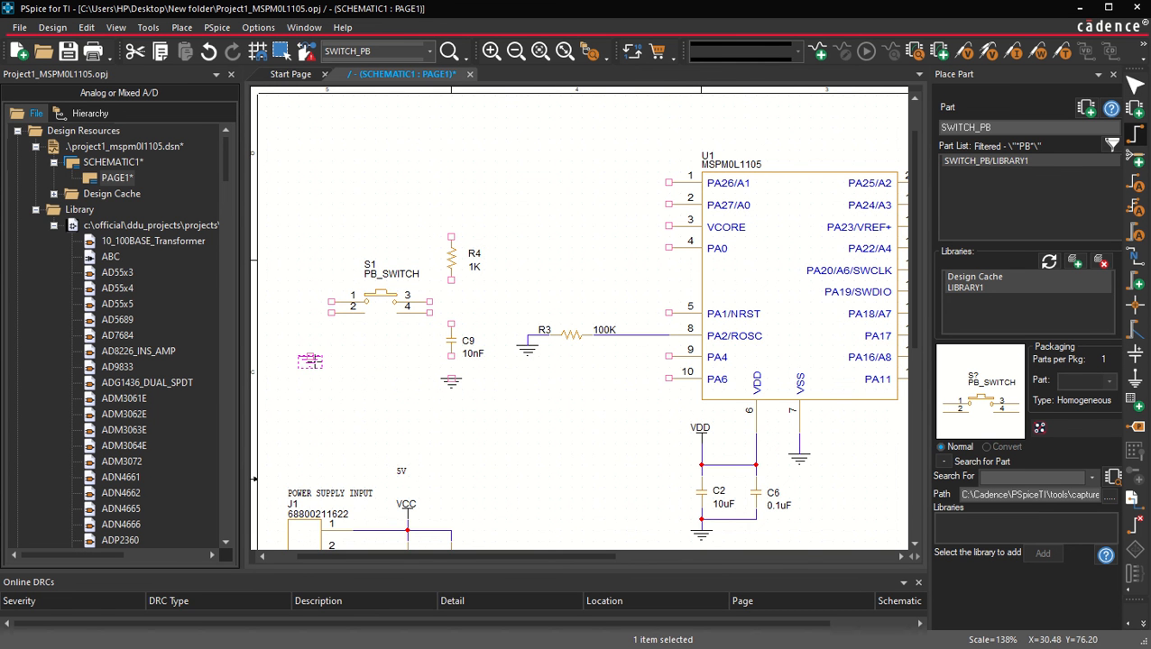
pyautogui.click(309, 355)
pyautogui.click(331, 302)
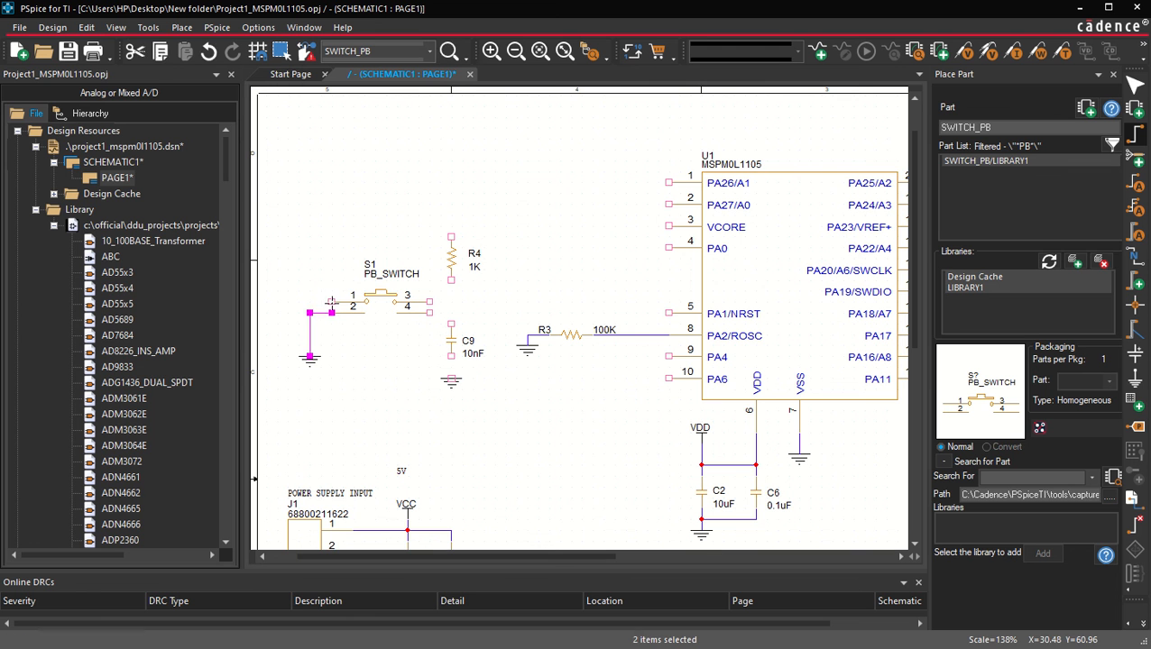
pyautogui.click(311, 315)
# Wire pin 4 of S1 straight to PA1/NRST pin 5 of U1.
pyautogui.click(437, 313)
pyautogui.click(668, 313)
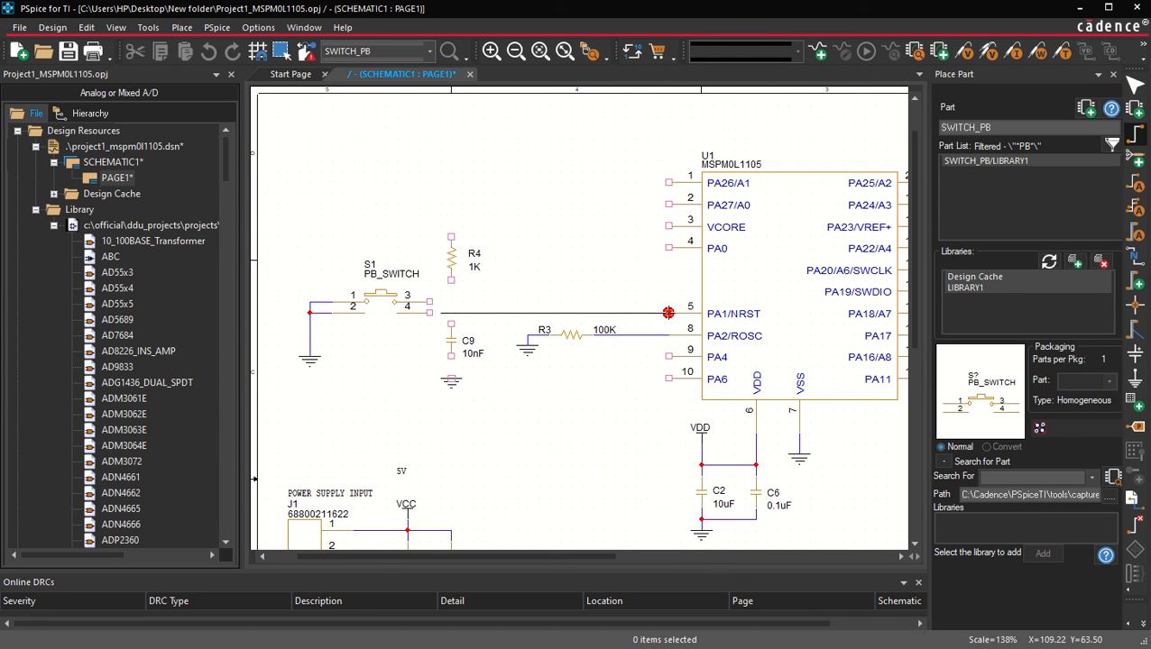
pyautogui.click(437, 313)
pyautogui.click(429, 313)
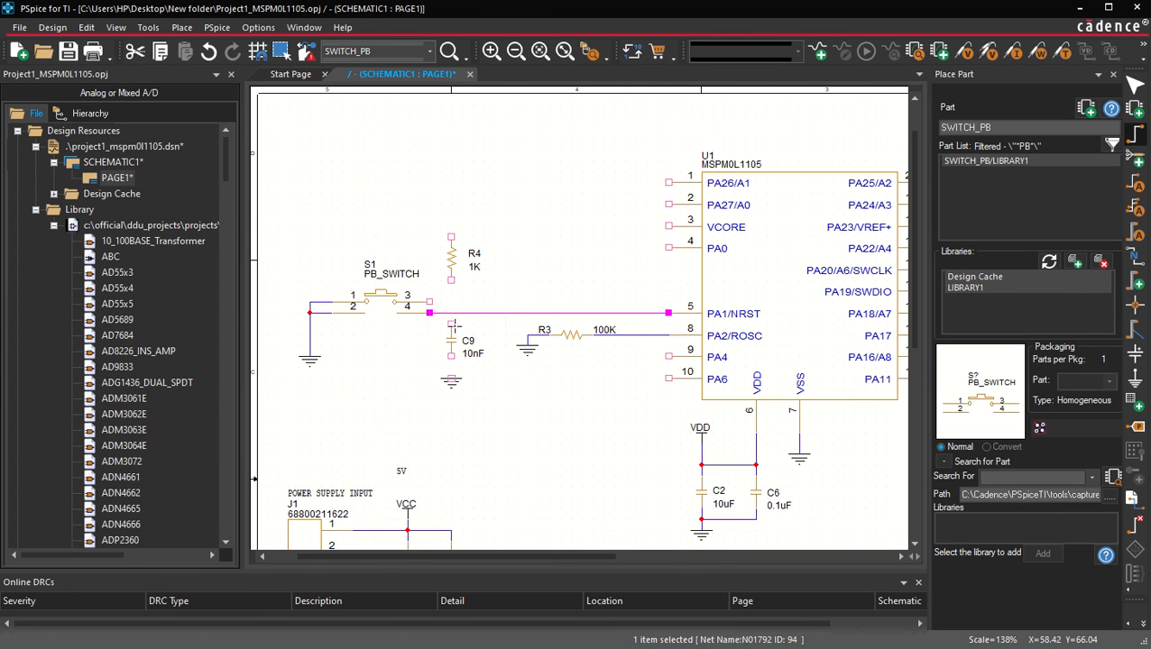
# Wire C9's upper pin, S1's pin 3 and R4's lower pin to the NRST net.
pyautogui.click(450, 322)
pyautogui.click(450, 313)
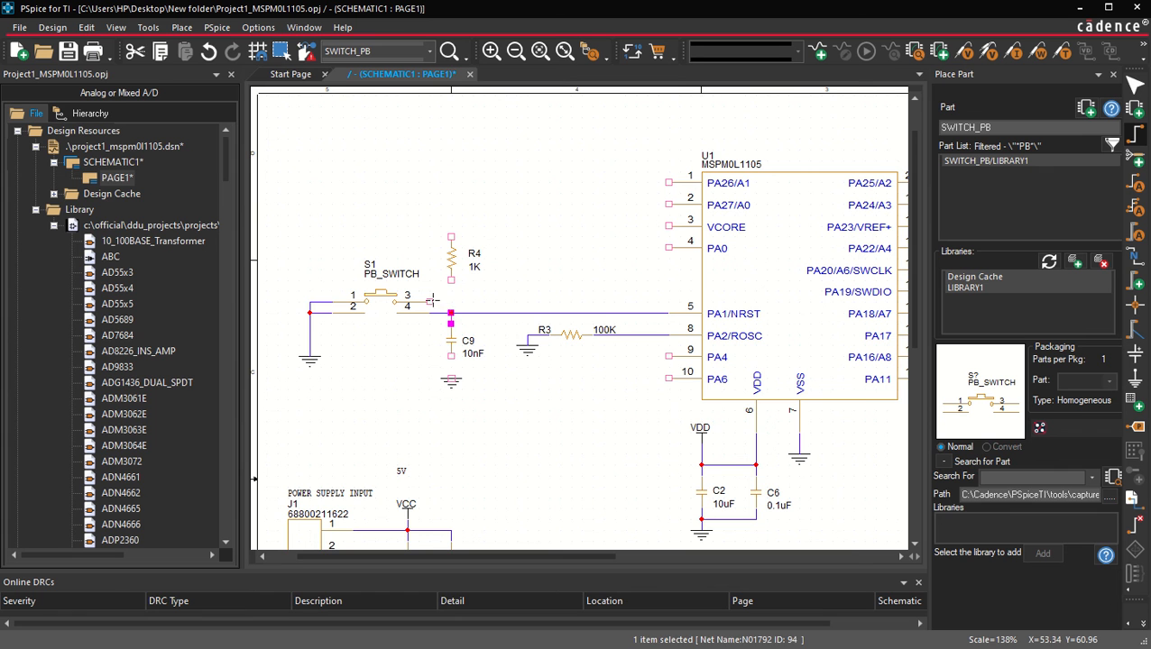
pyautogui.click(432, 300)
pyautogui.click(440, 313)
pyautogui.click(451, 313)
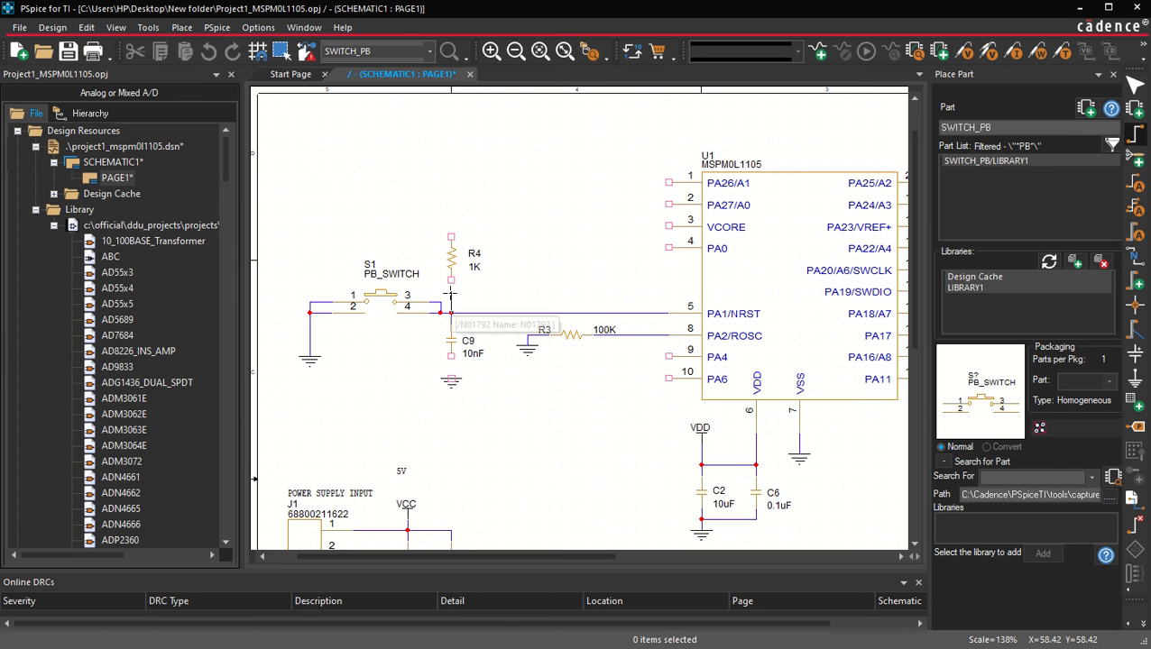
pyautogui.click(450, 280)
pyautogui.press('Escape')
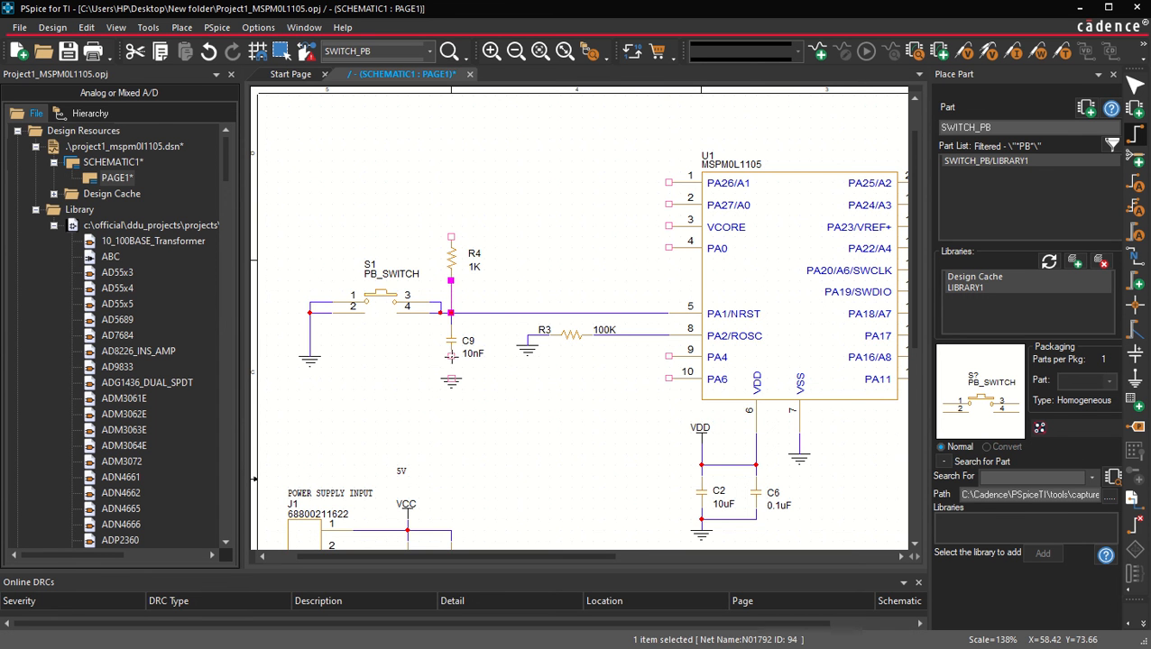
# Wire C9's lower pin to the ground symbol beneath it.
pyautogui.click(451, 370)
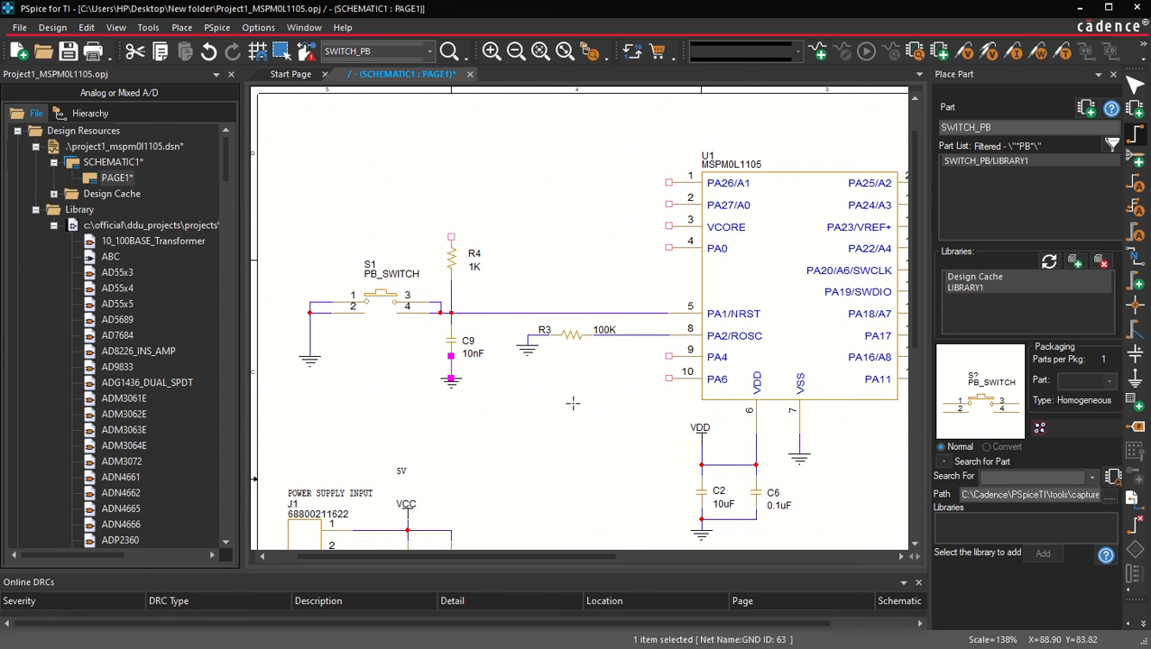
pyautogui.press('Escape')
pyautogui.click(501, 408)
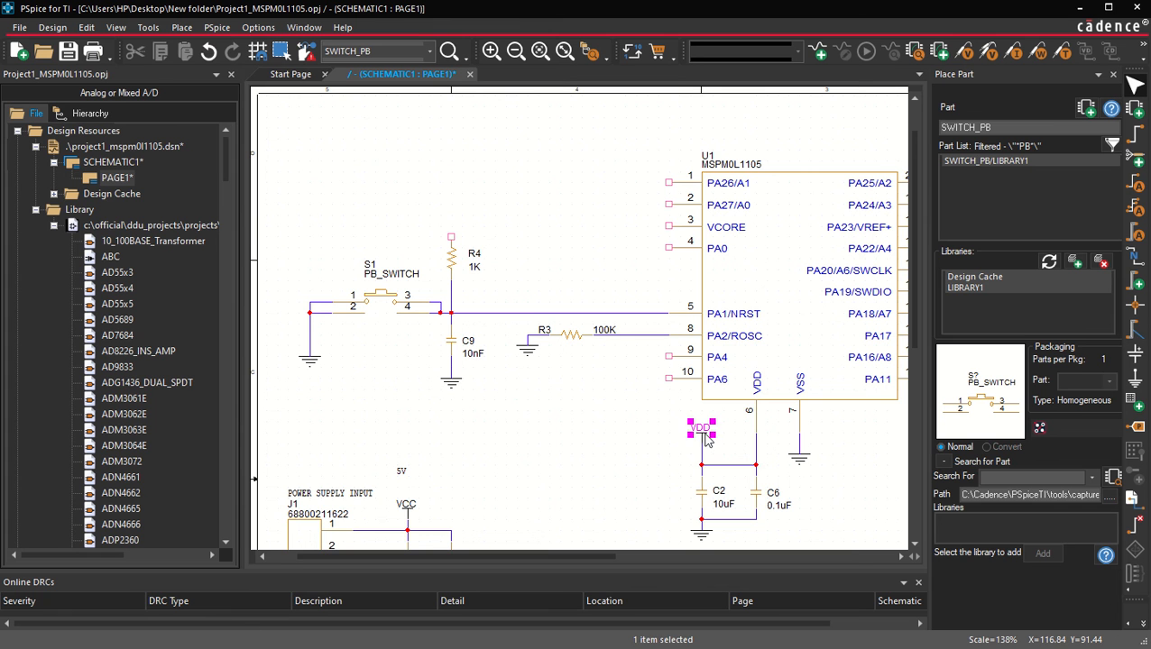
# Copy the VDD symbol from above C2 to above R4 and wire it to R4's upper pin.
pyautogui.click(700, 429)
pyautogui.hotkey('ctrl', 'c')
pyautogui.hotkey('ctrl', 'v')
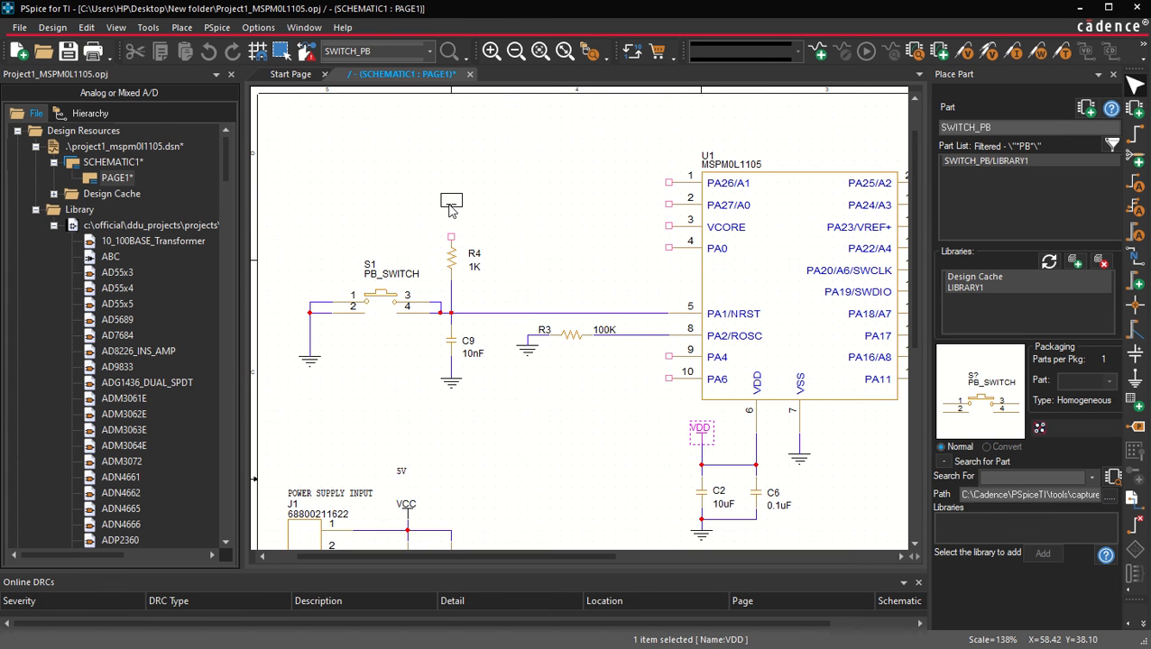
pyautogui.click(451, 215)
pyautogui.press('w')
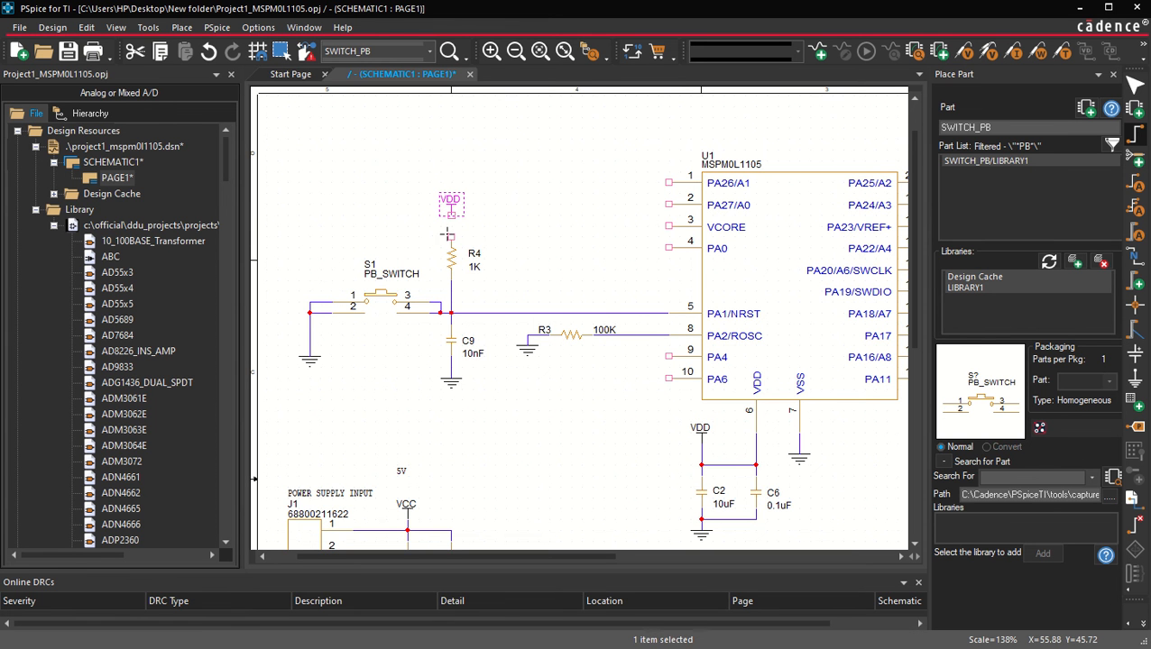
pyautogui.click(452, 237)
pyautogui.click(452, 216)
pyautogui.press('Escape')
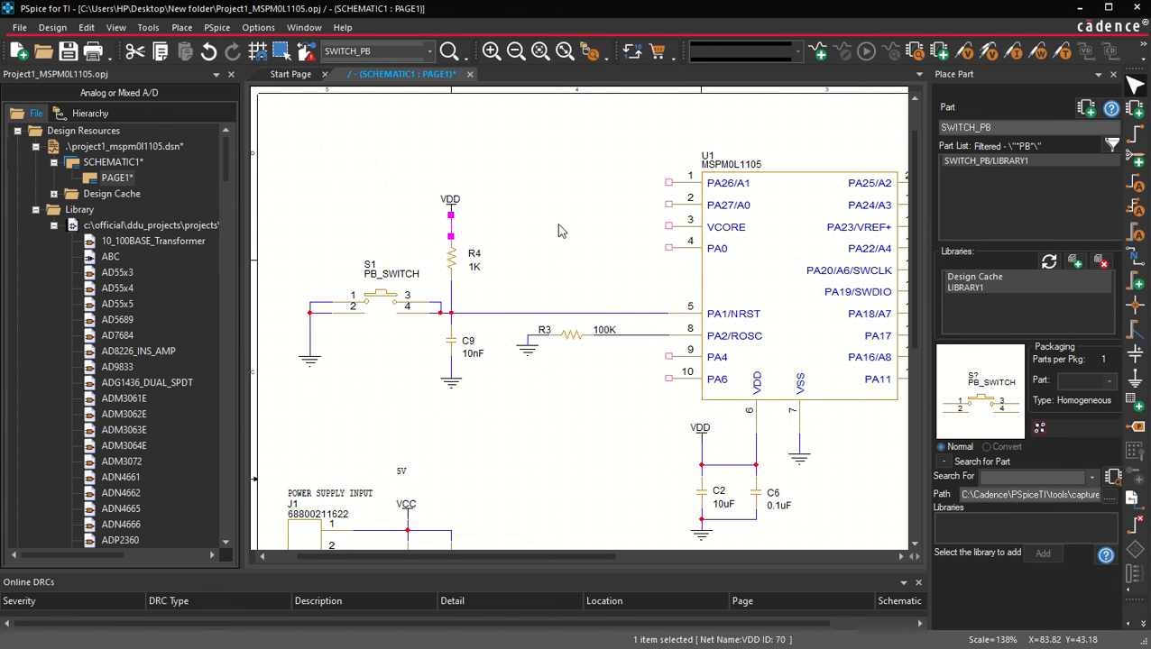
pyautogui.click(558, 226)
# Set the value of R4 to 47K.
pyautogui.doubleClick(472, 266)
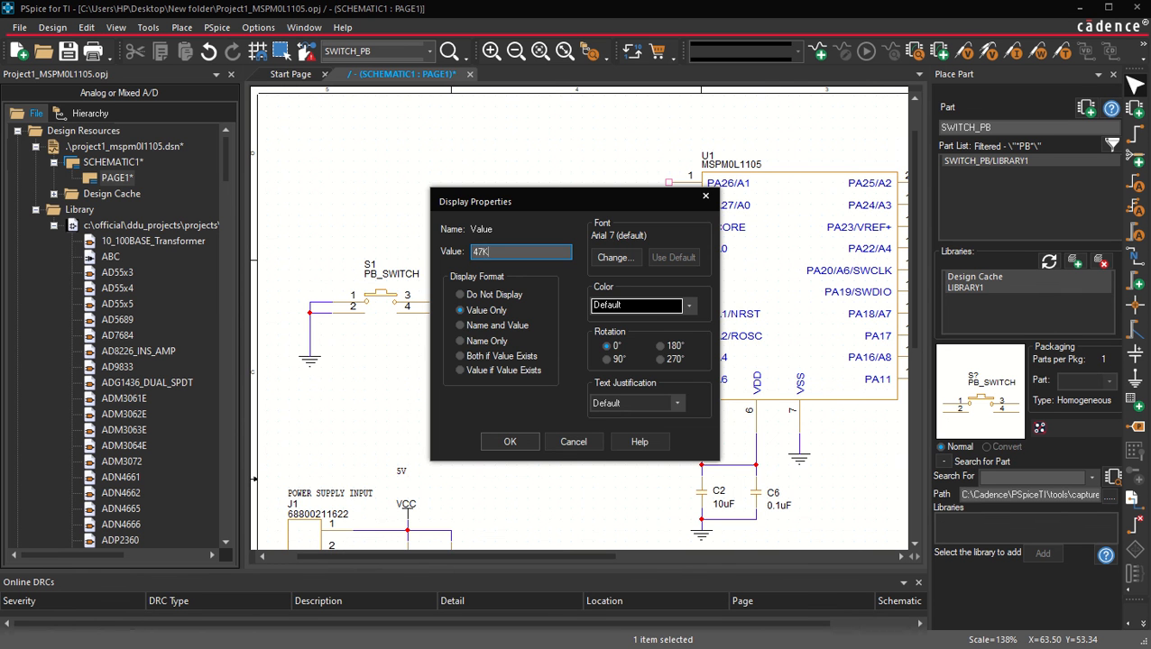
pyautogui.press('Return')
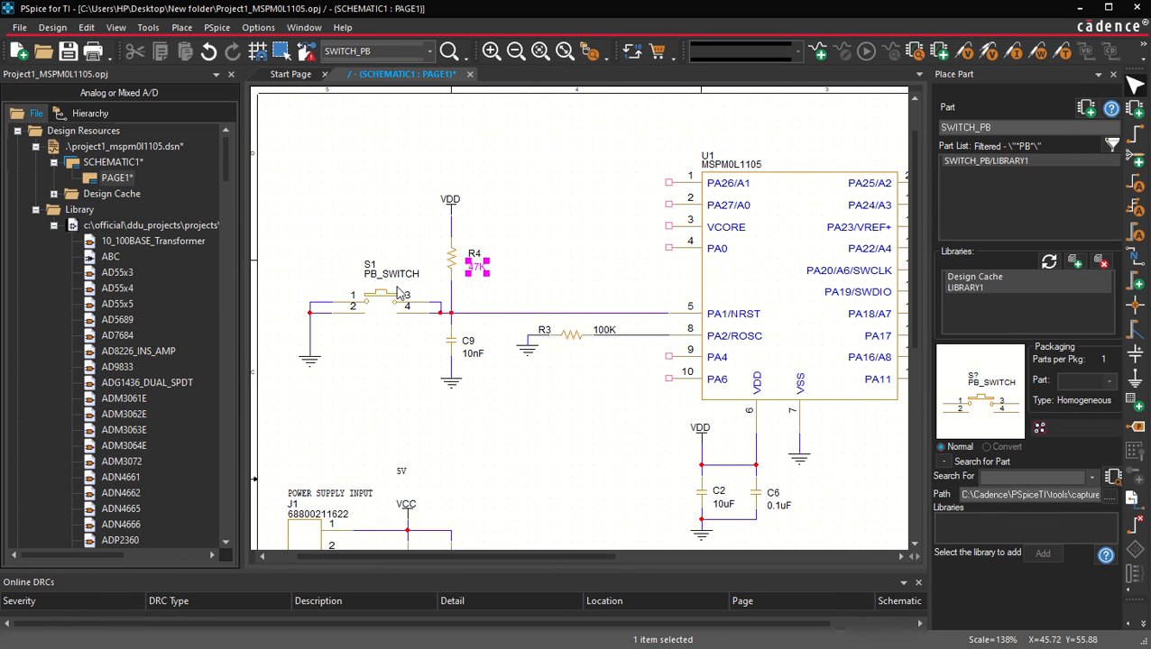
pyautogui.click(308, 360)
pyautogui.click(378, 370)
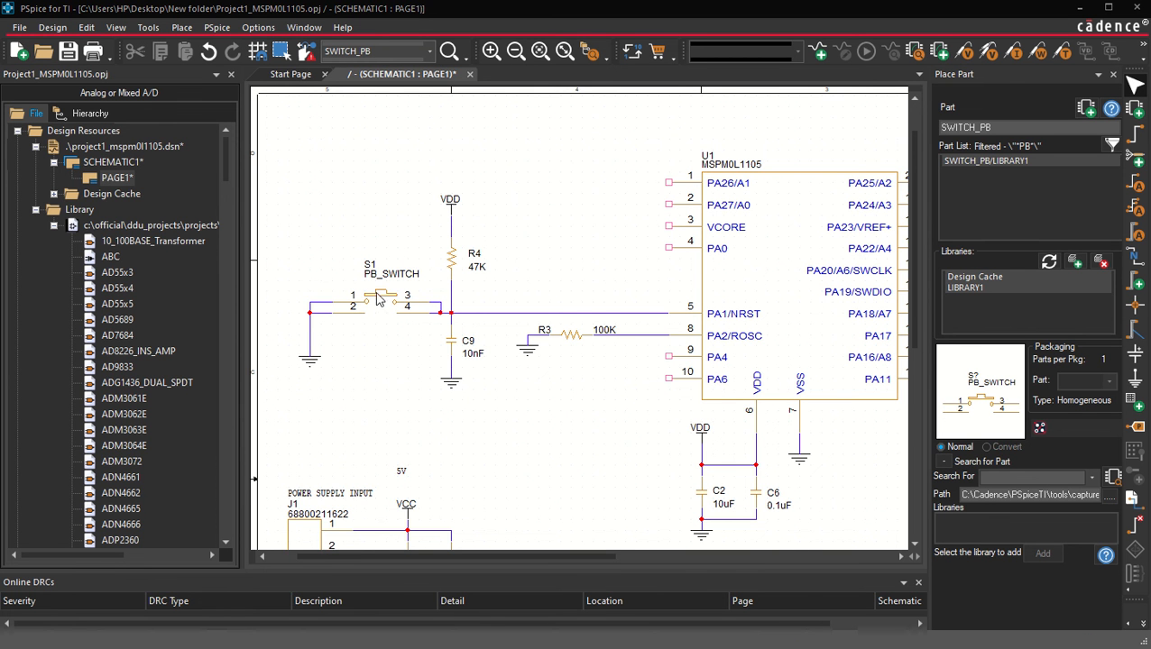
pyautogui.scroll(1, 390, 283)
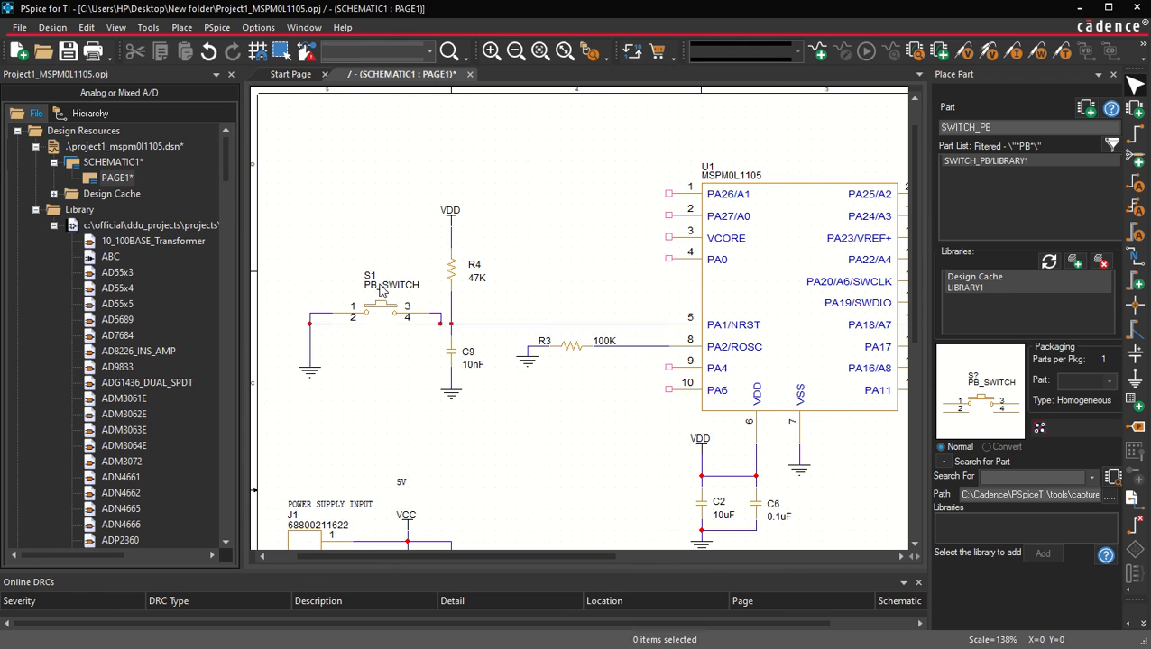
pyautogui.doubleClick(382, 285)
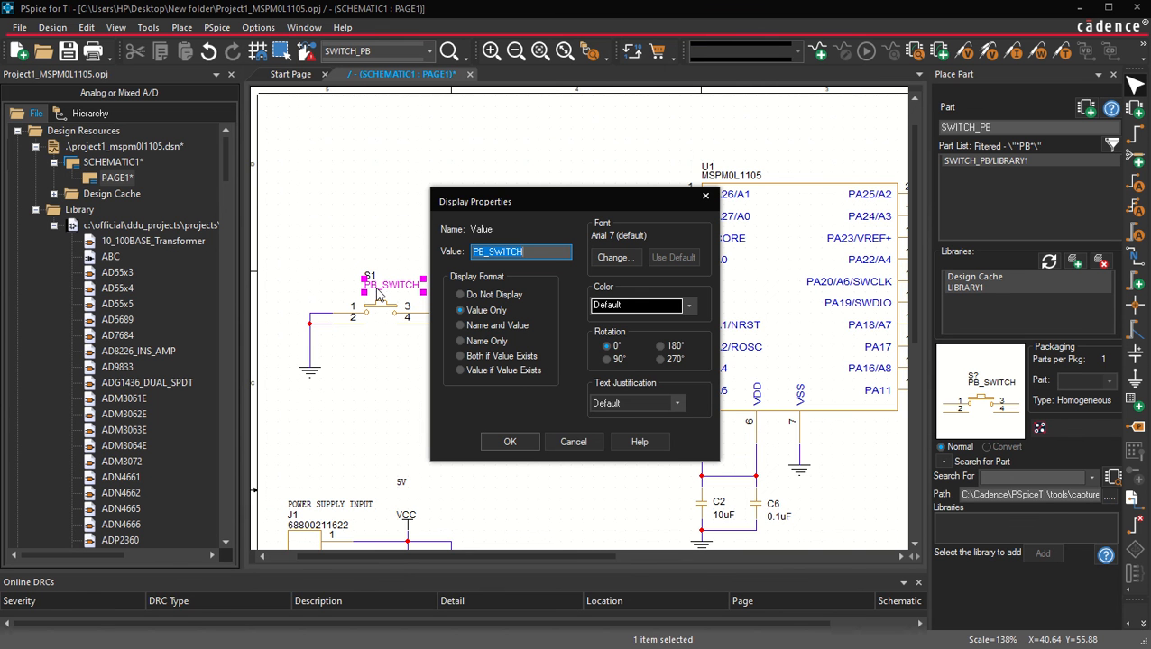
pyautogui.hotkey('ctrl', 'v')
pyautogui.click(509, 442)
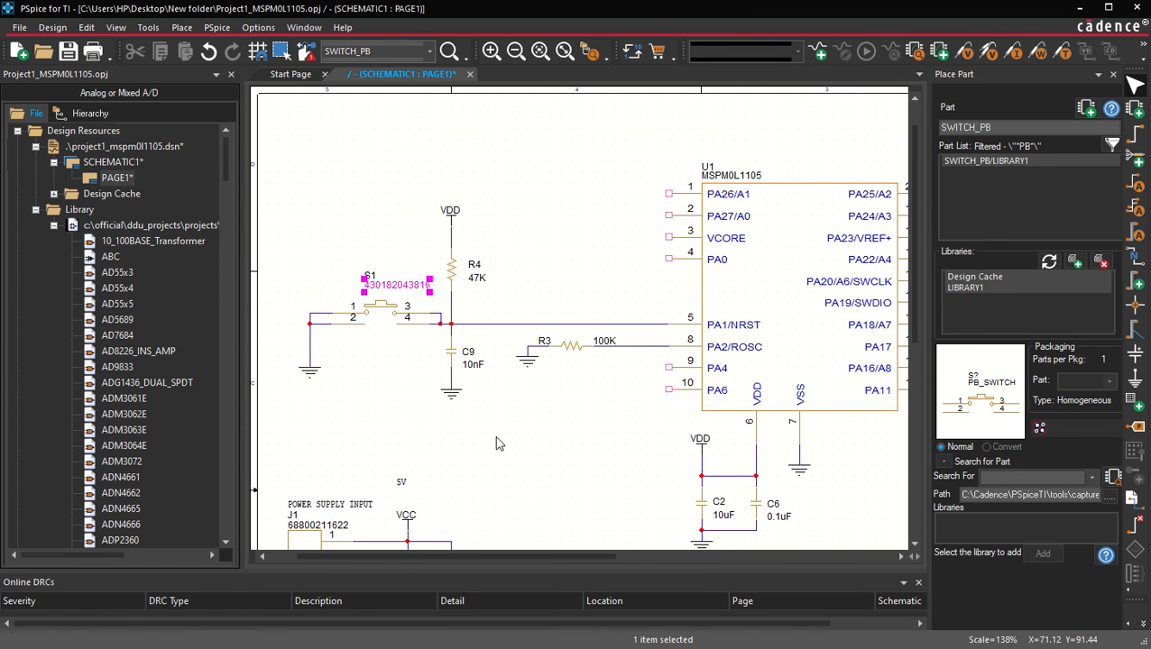
pyautogui.click(372, 390)
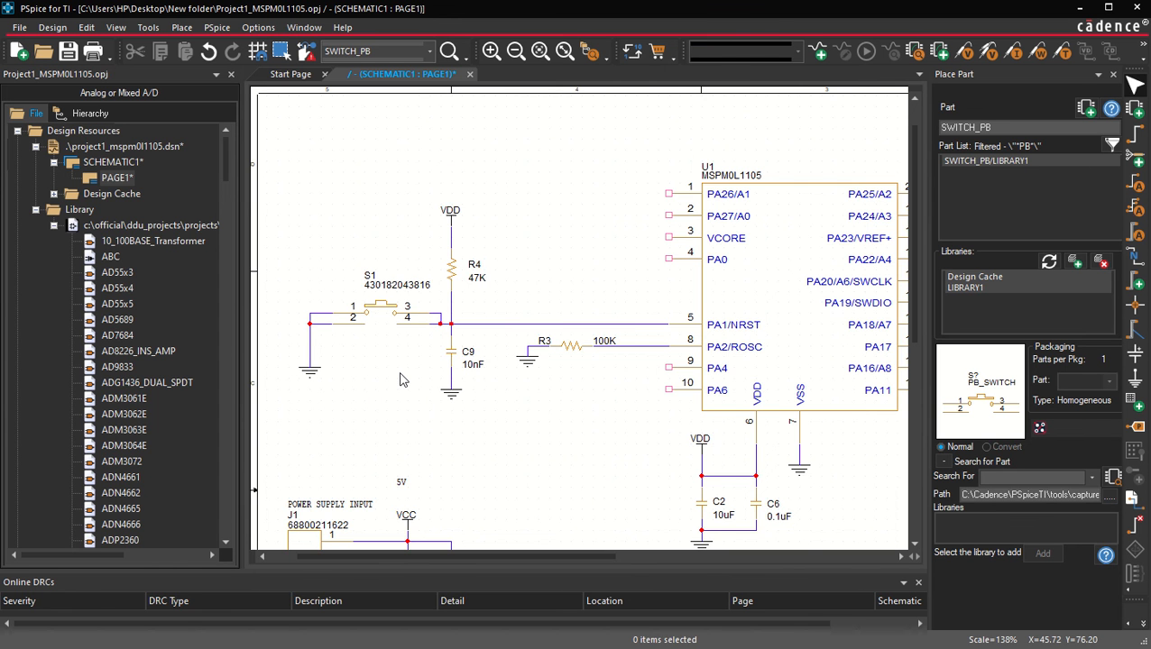
# Filter the part list for connectors with *con*.
pyautogui.press('o')
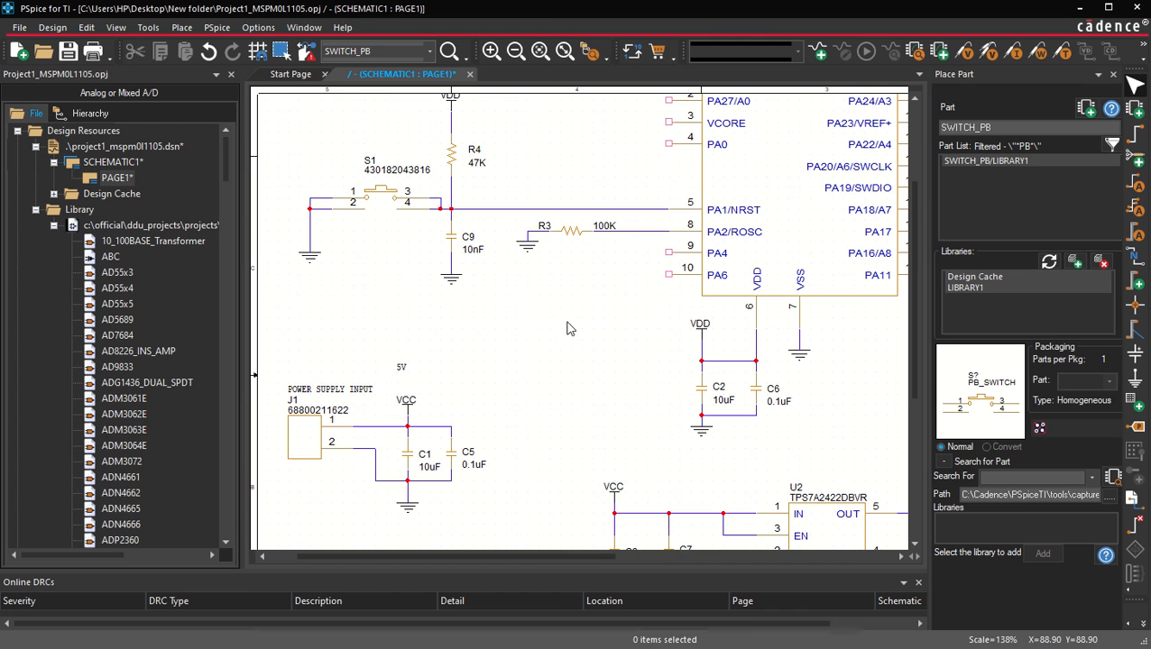
pyautogui.scroll(1, 570, 334)
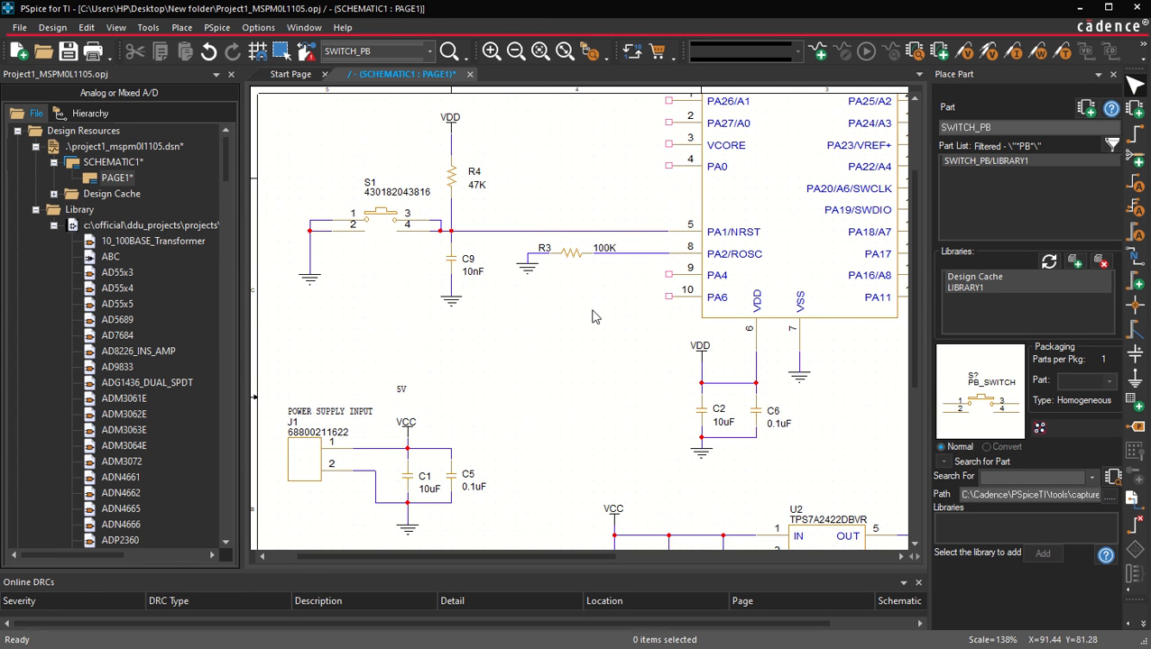
pyautogui.keyDown('ctrl'); pyautogui.scroll(-2, 592, 315); pyautogui.keyUp('ctrl')
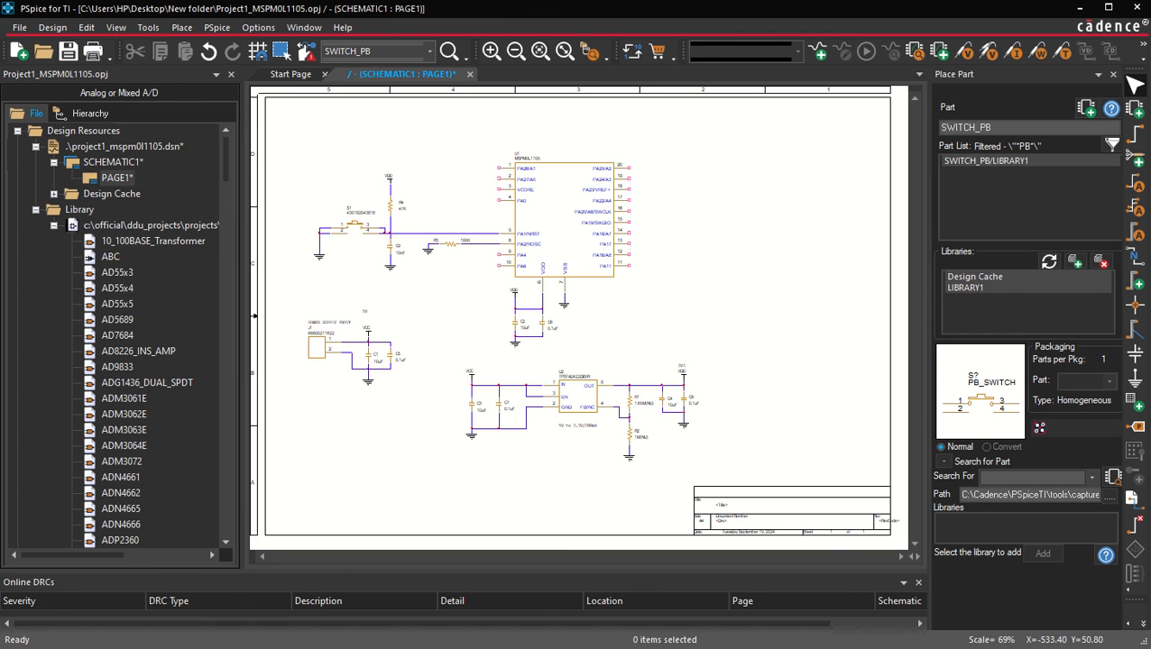
pyautogui.keyDown('ctrl'); pyautogui.scroll(2, 709, 246); pyautogui.keyUp('ctrl')
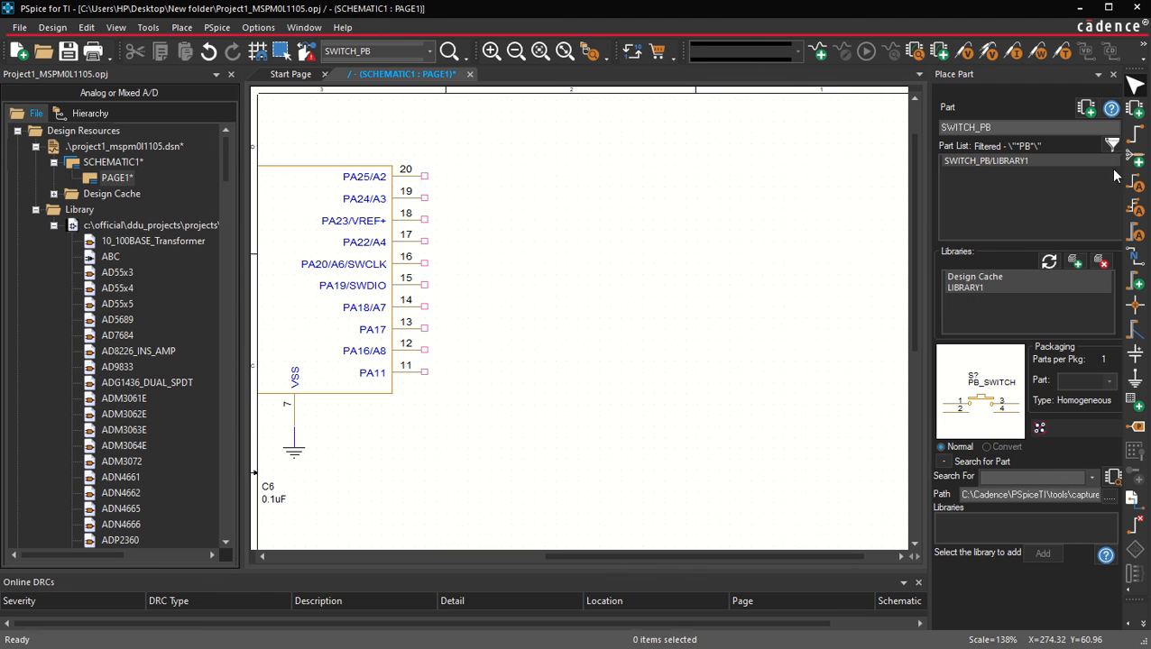
pyautogui.click(997, 129)
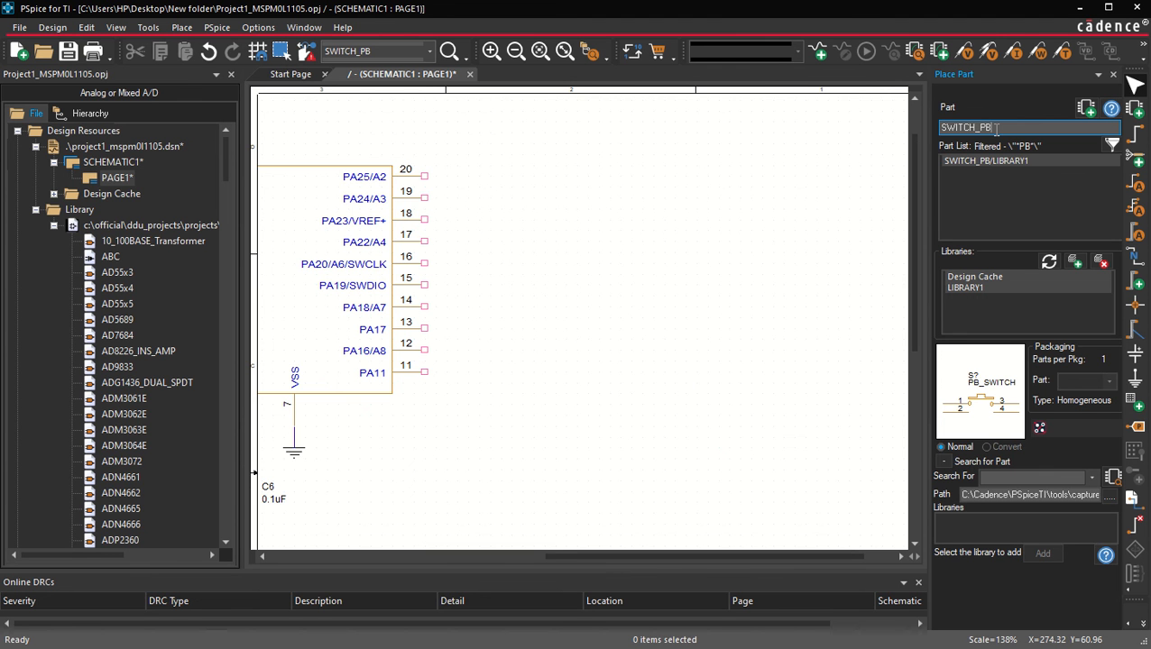
pyautogui.press('BackSpace')
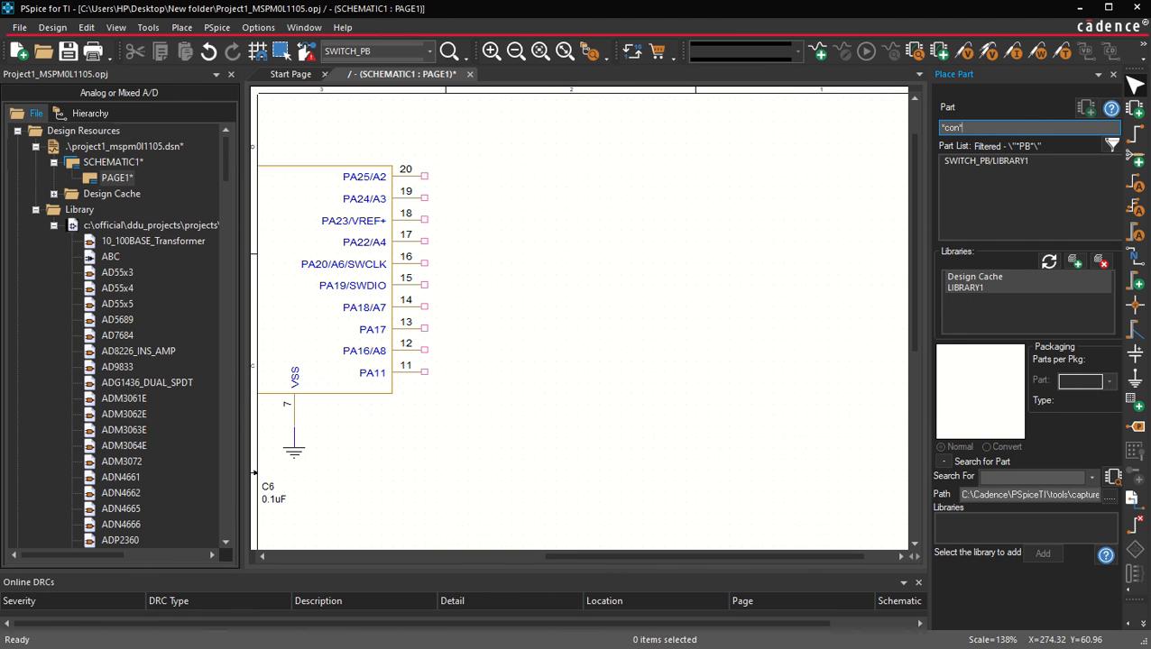
pyautogui.press('Return')
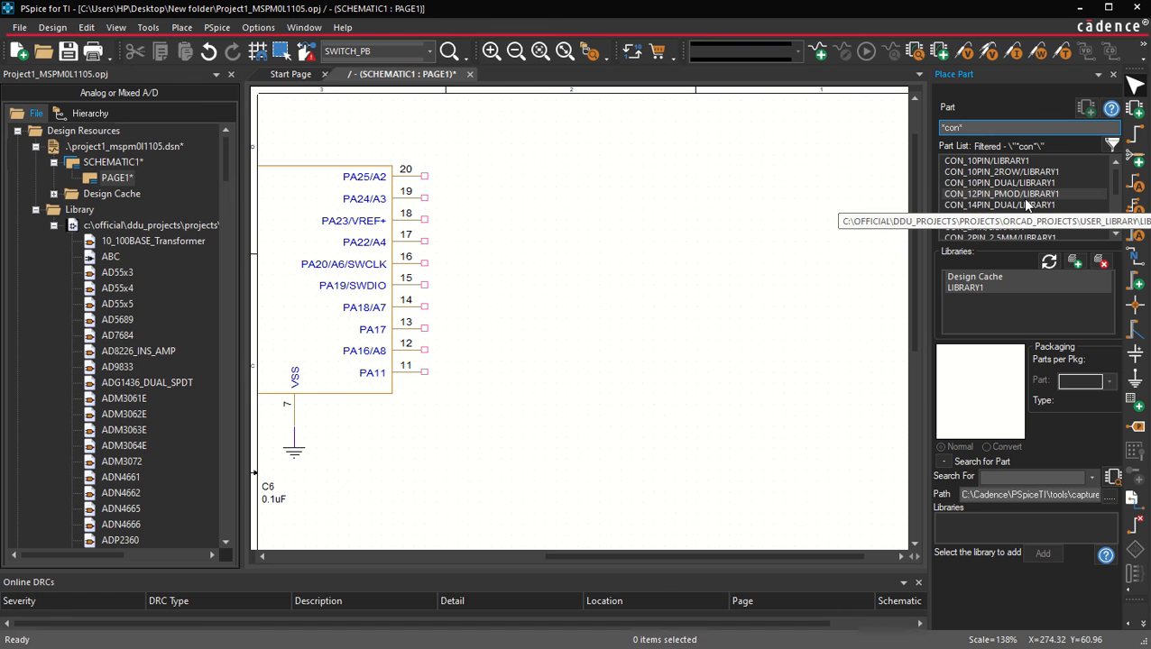
pyautogui.scroll(-3, 1057, 207)
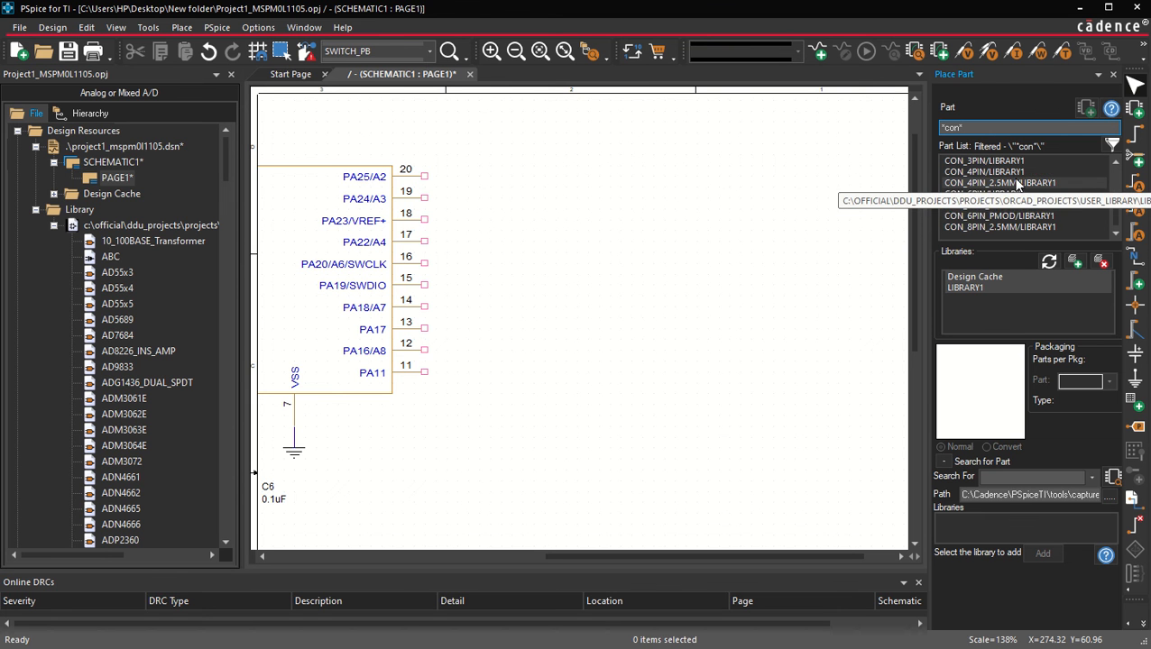
# Place one CON_4PIN_2.5MM connector well to the right of U1.
pyautogui.click(1016, 183)
pyautogui.click(1020, 122)
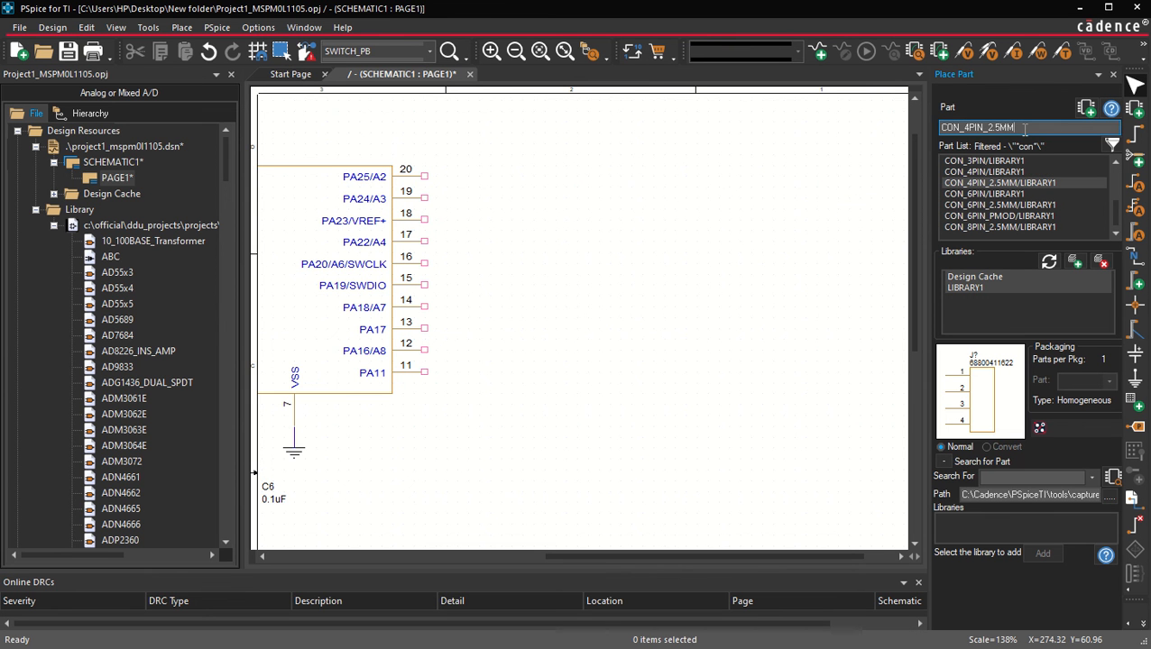
pyautogui.press('Return')
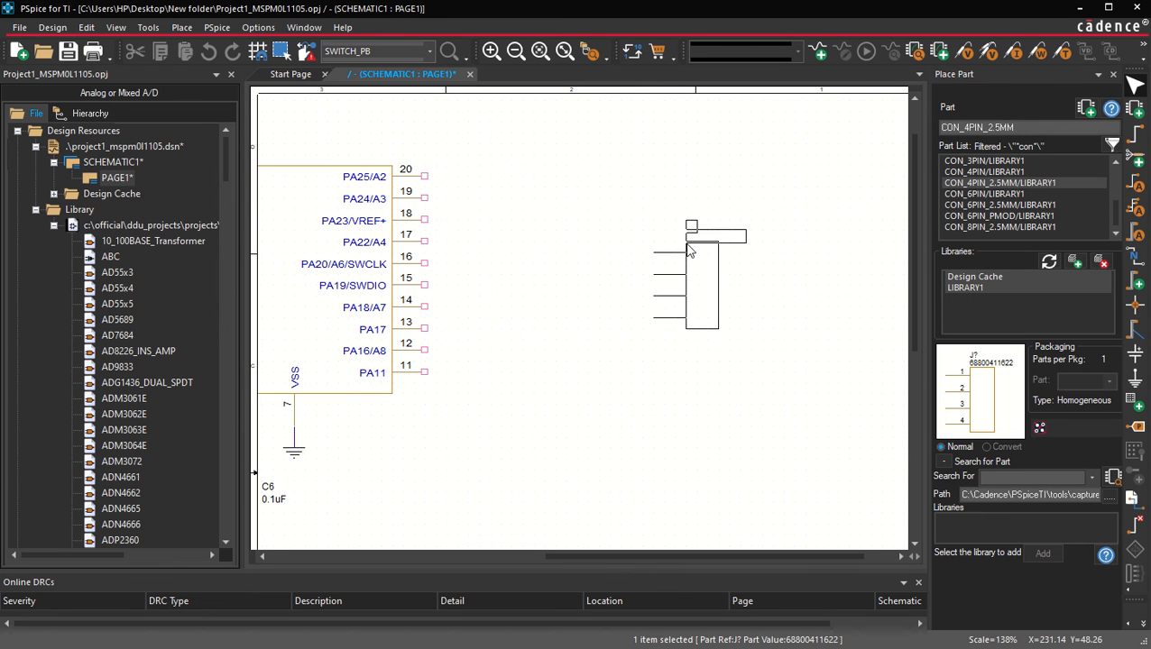
pyautogui.click(707, 239)
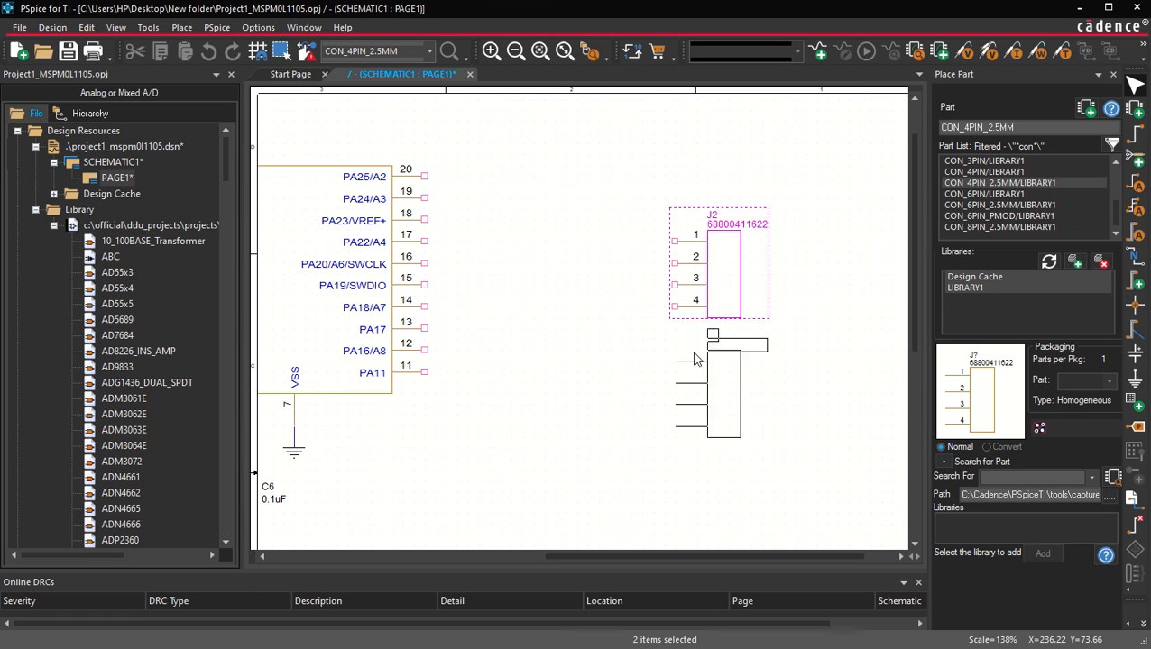
pyautogui.press('Escape')
# Copy the VDD symbol from U2's 3V3 output to the free area below and left of J2.
pyautogui.keyDown('ctrl'); pyautogui.scroll(-1, 642, 363); pyautogui.keyUp('ctrl')
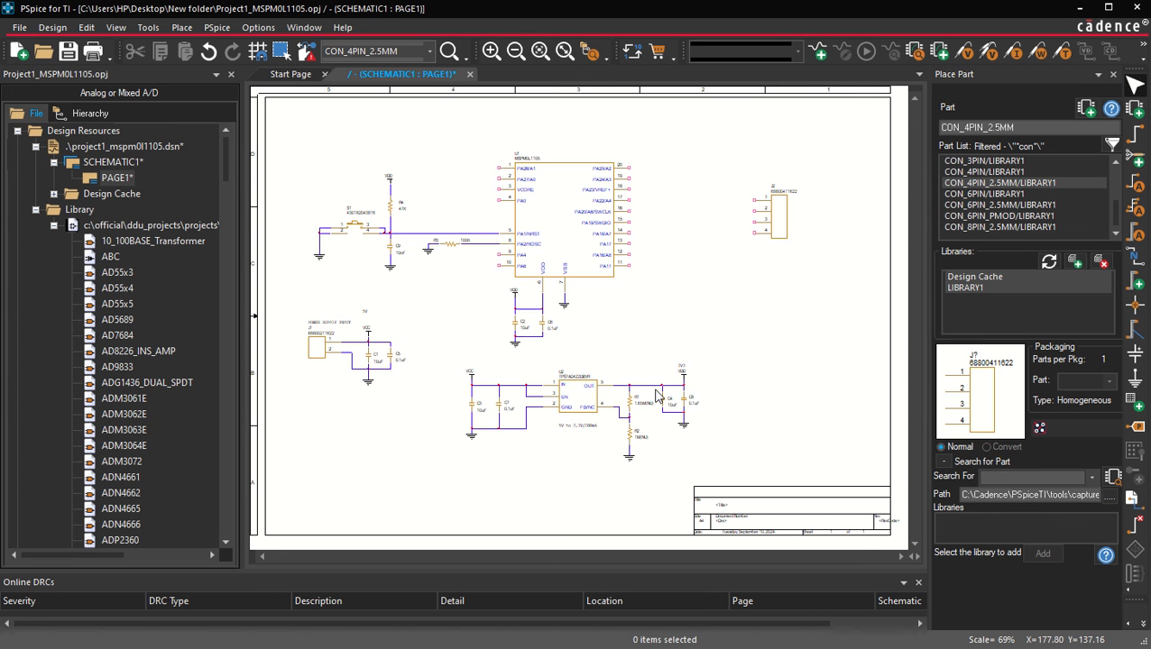
pyautogui.keyDown('ctrl'); pyautogui.scroll(1, 711, 390); pyautogui.keyUp('ctrl')
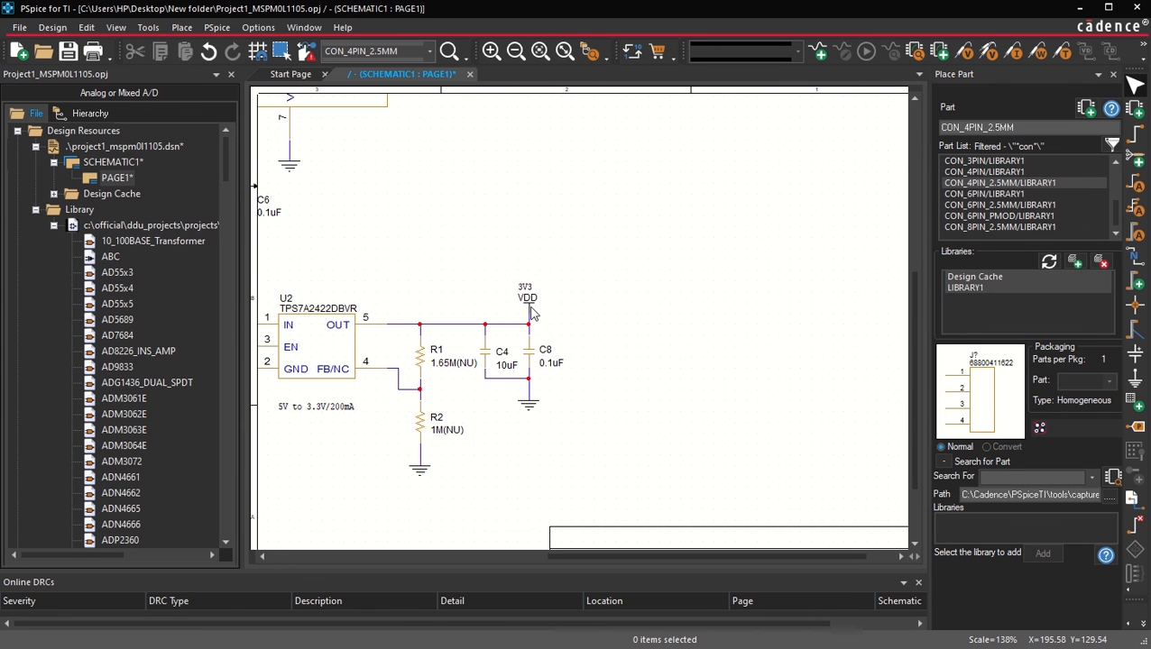
pyautogui.click(528, 300)
pyautogui.click(620, 146)
pyautogui.scroll(3, 639, 179)
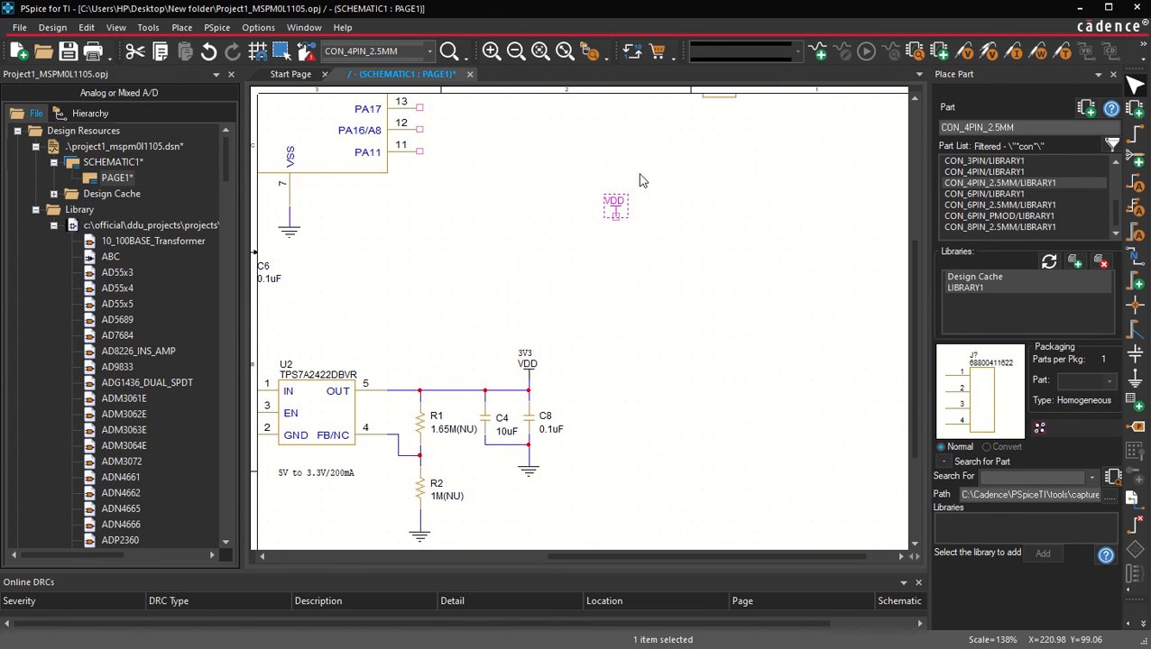
# Copy the ground symbol from U1's VSS pin to just below and left of J2.
pyautogui.click(288, 291)
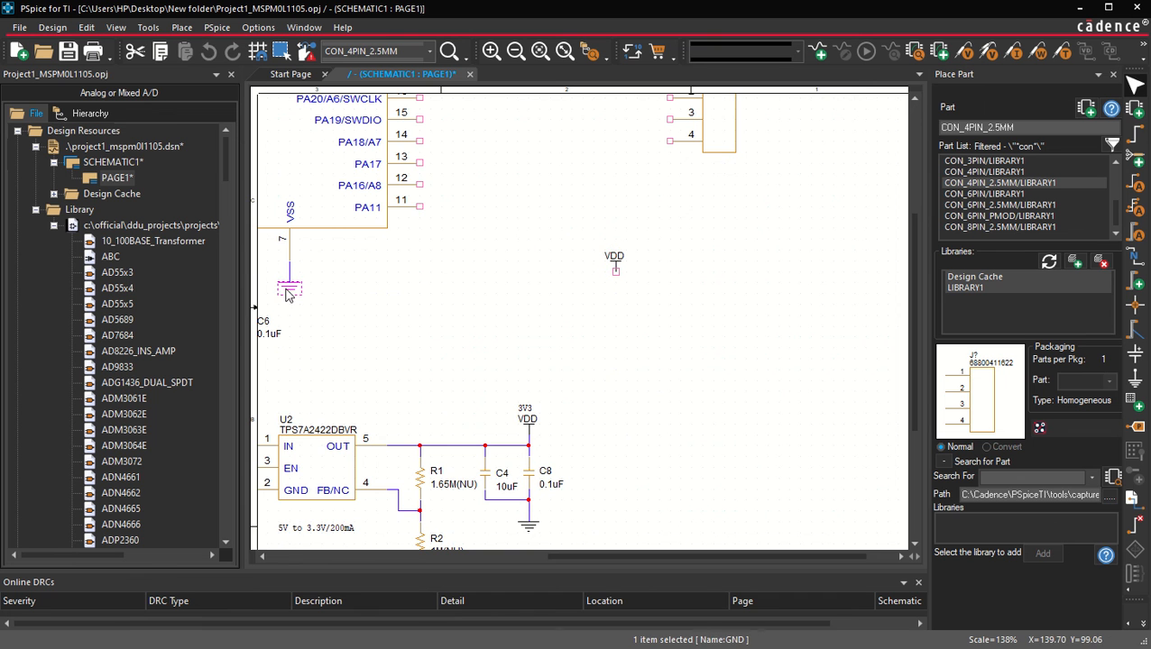
pyautogui.hotkey('ctrl', 'c')
pyautogui.hotkey('ctrl', 'v')
pyautogui.click(627, 185)
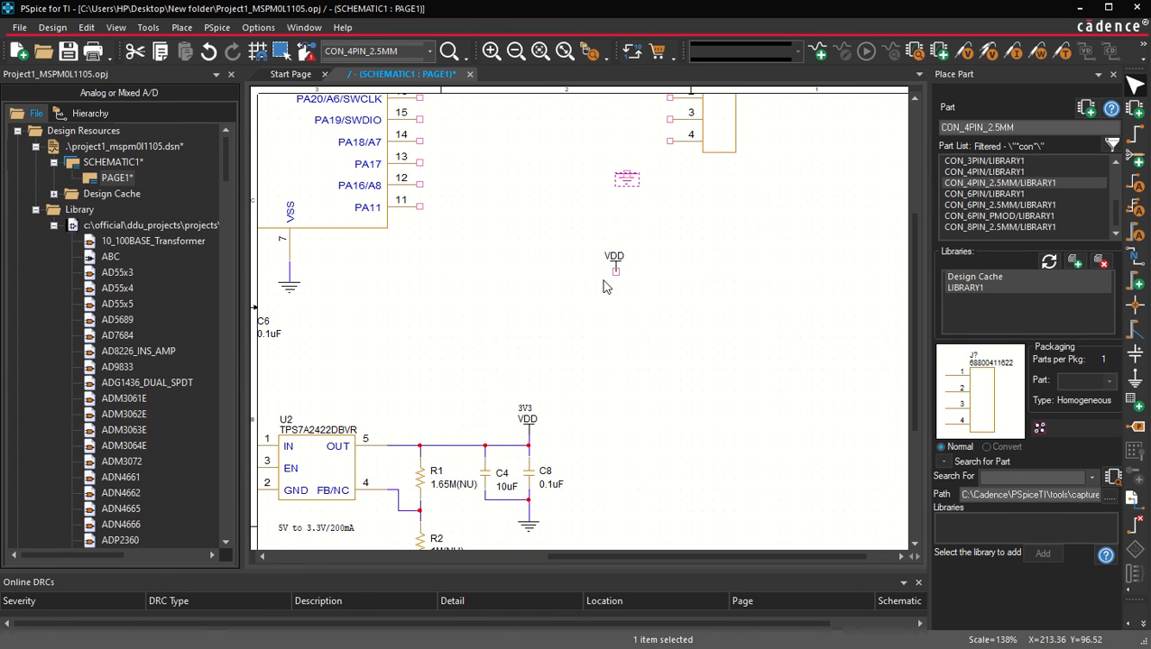
# Move the loose VDD symbol to the upper left of J2, between U1 and the connector.
pyautogui.scroll(4, 646, 260)
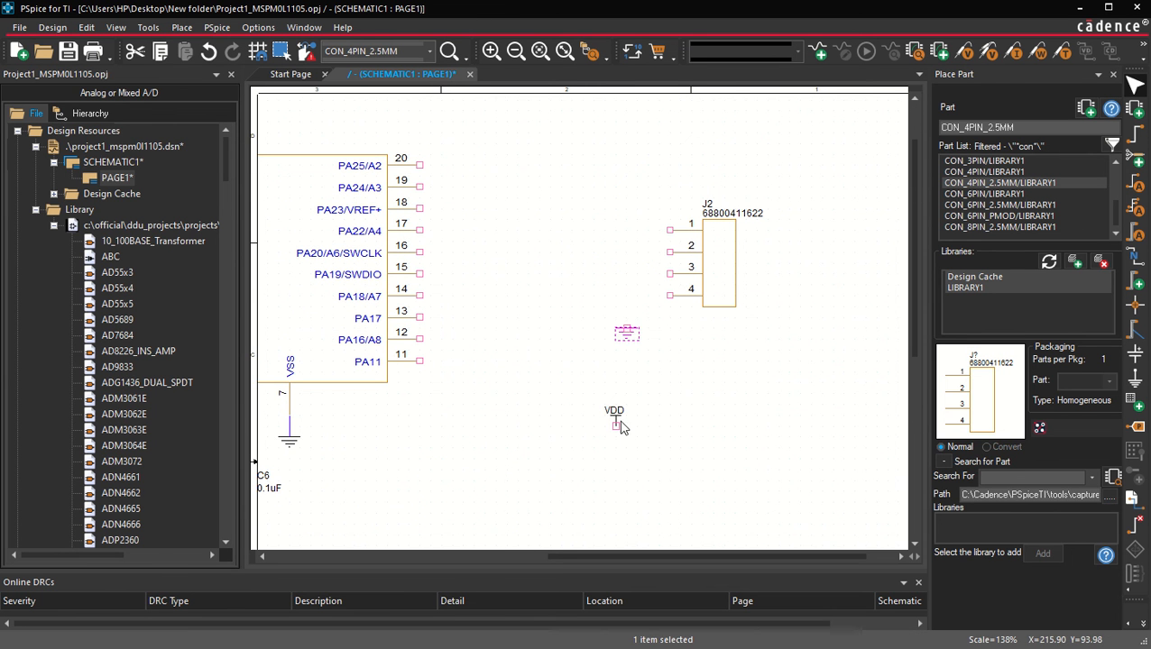
pyautogui.moveTo(621, 426); pyautogui.dragTo(560, 178)
pyautogui.click(529, 258)
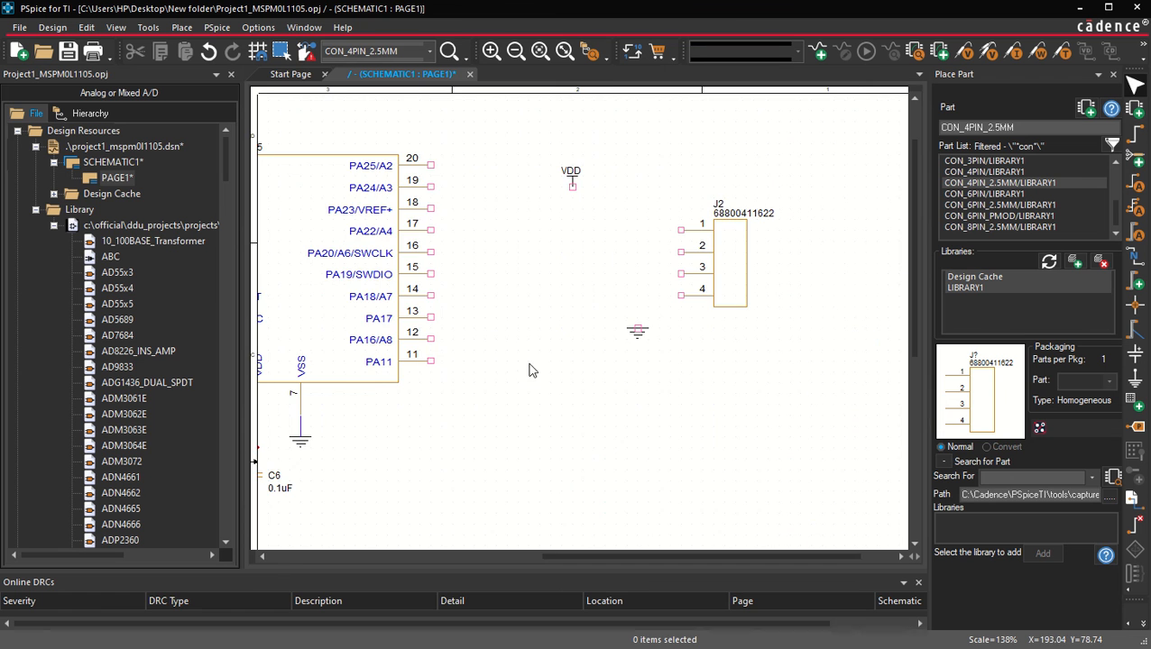
# Copy the 10nF capacitor C9 from the reset circuit to the free area between U1 and J2, below the loose VDD symbol.
pyautogui.keyDown('ctrl'); pyautogui.scroll(-2, 533, 373); pyautogui.keyUp('ctrl')
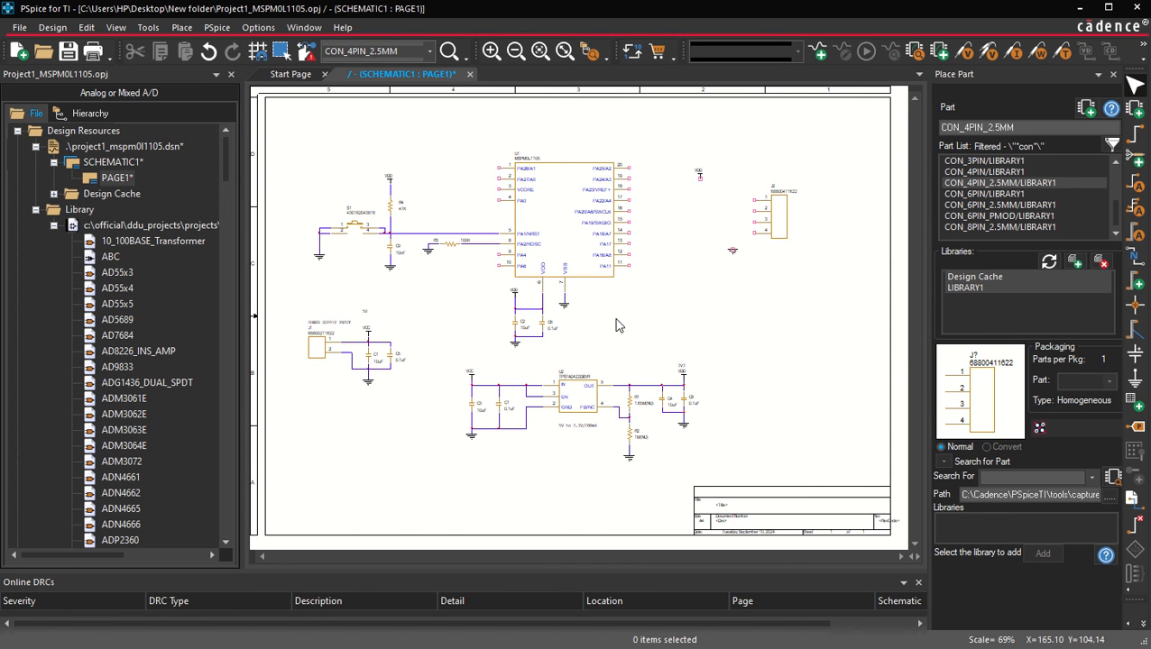
pyautogui.click(395, 251)
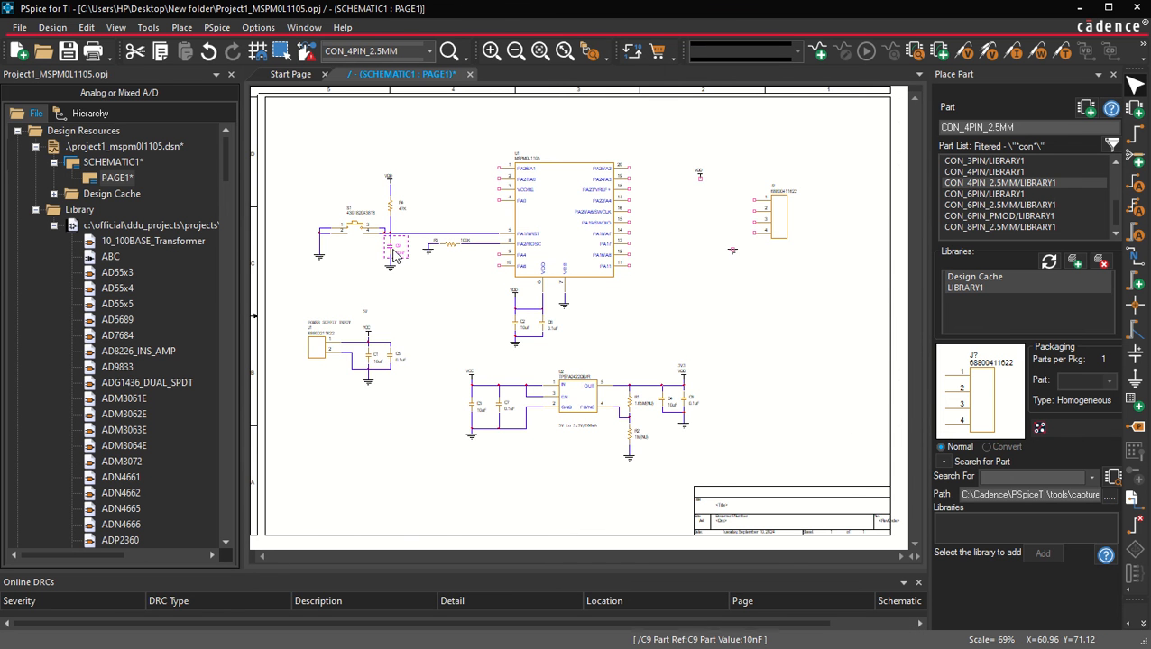
pyautogui.moveTo(395, 251); pyautogui.dragTo(700, 233)
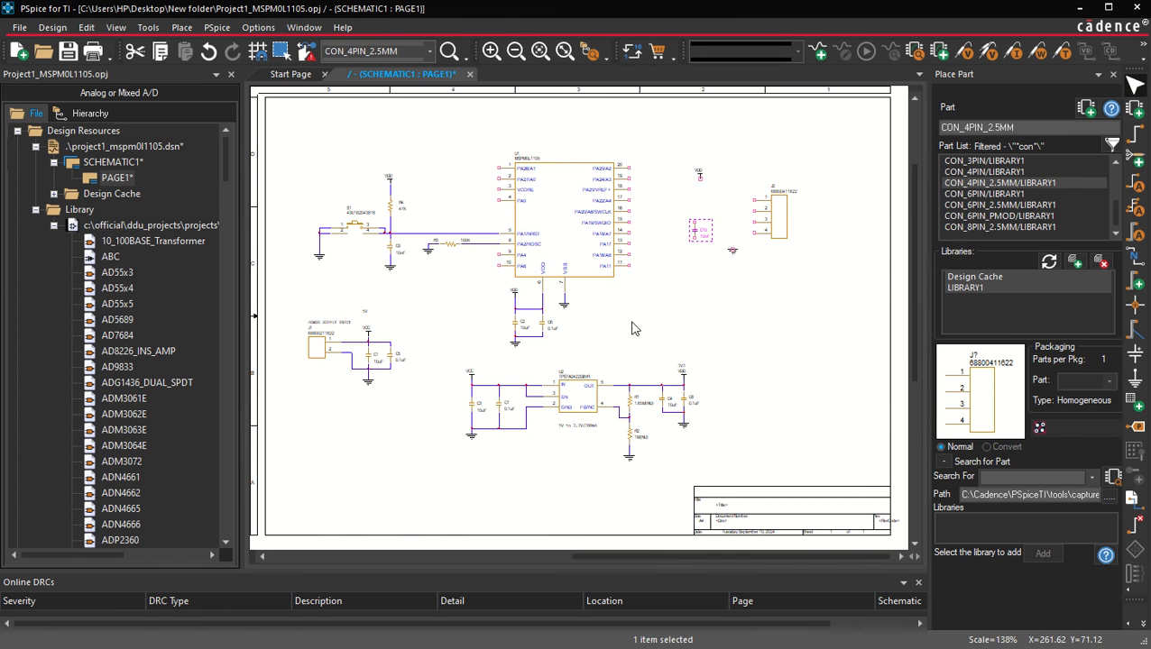
pyautogui.keyDown('ctrl'); pyautogui.scroll(2, 634, 329); pyautogui.keyUp('ctrl')
# Copy the 100K resistor from U1's PA2/ROSC pin to just left of J2's pin 1 and set its value to 47K.
pyautogui.keyDown('ctrl'); pyautogui.scroll(-2, 583, 326); pyautogui.keyUp('ctrl')
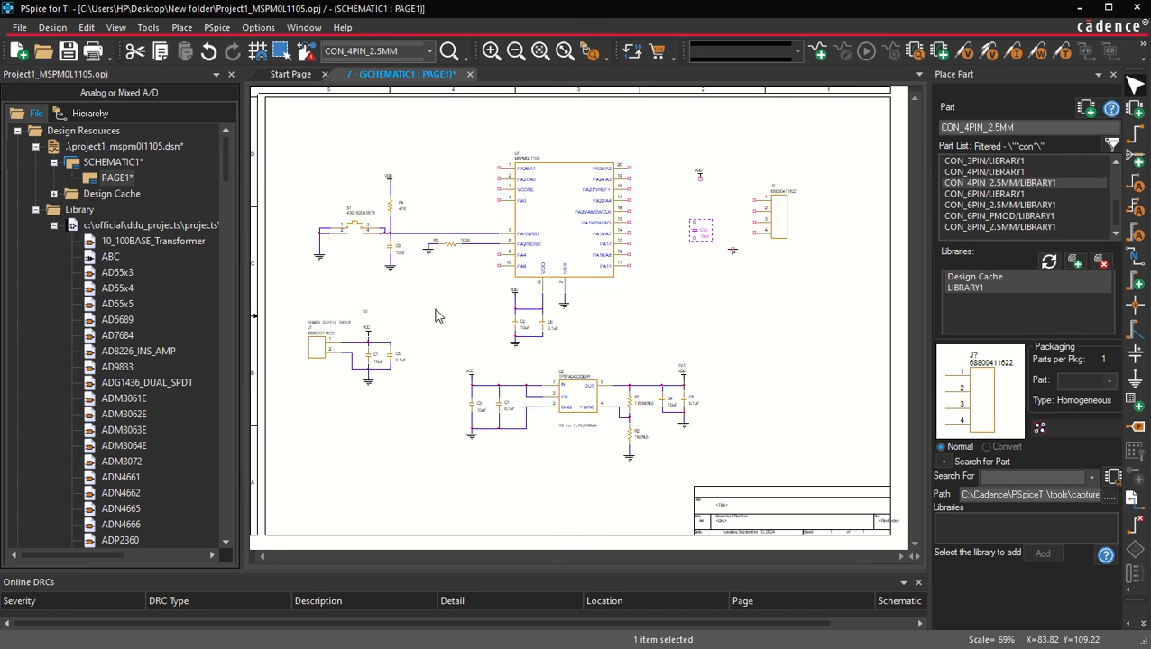
pyautogui.click(452, 244)
pyautogui.moveTo(453, 243); pyautogui.dragTo(729, 199)
pyautogui.keyDown('ctrl'); pyautogui.scroll(2, 768, 232); pyautogui.keyUp('ctrl')
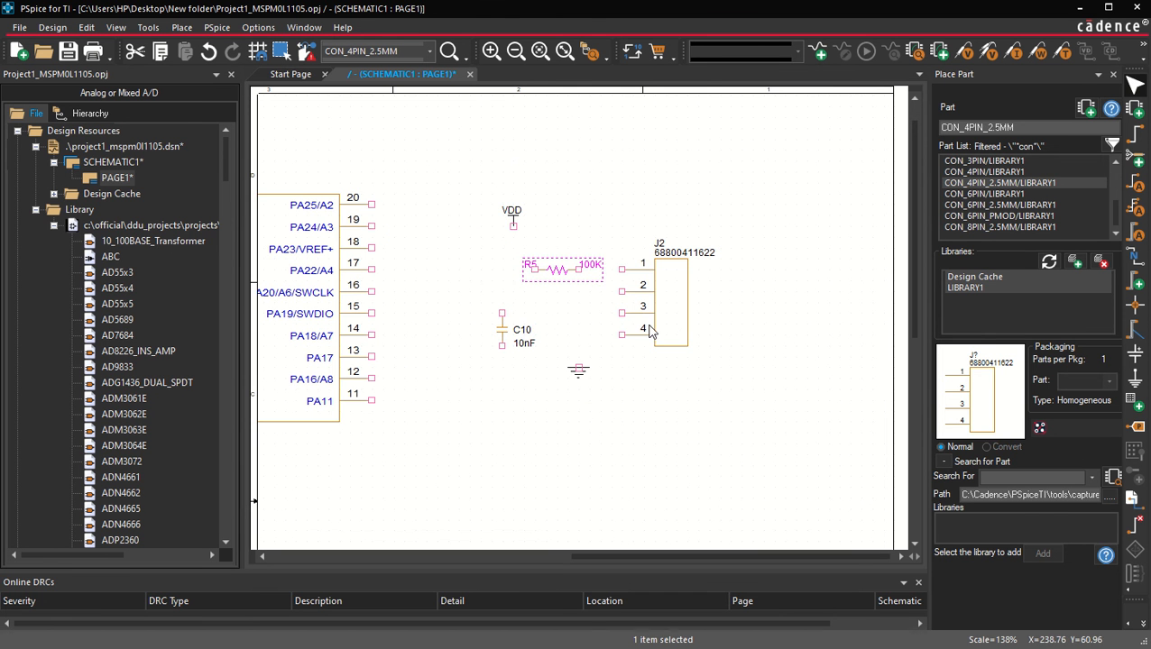
pyautogui.doubleClick(588, 266)
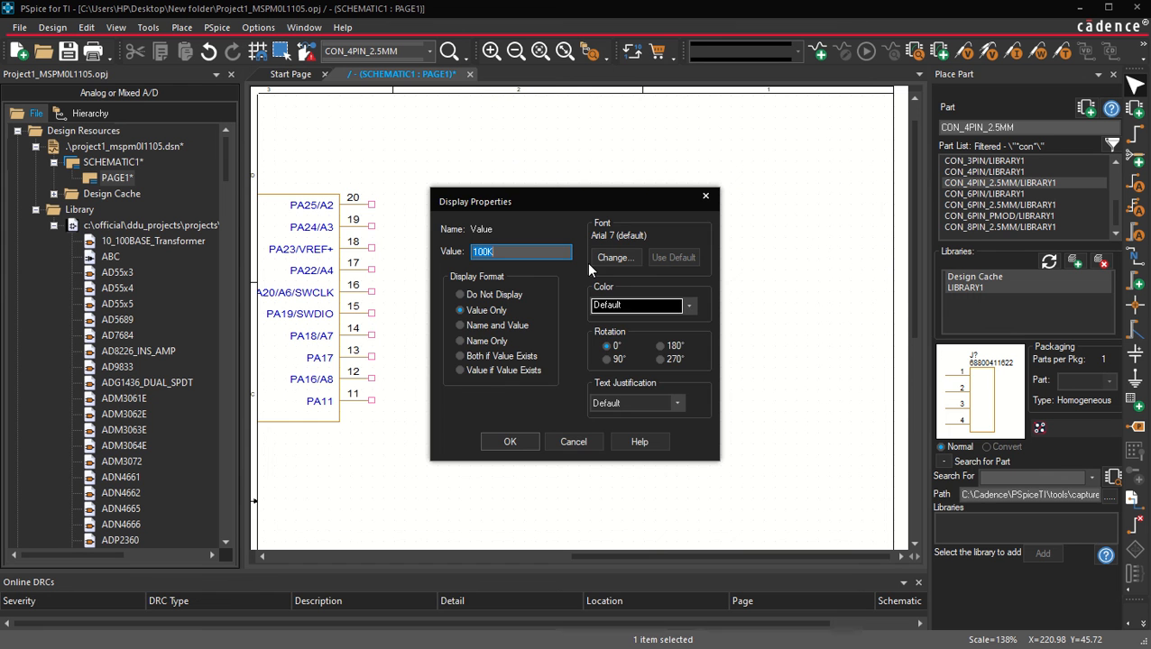
pyautogui.write('47k')
pyautogui.press('Return')
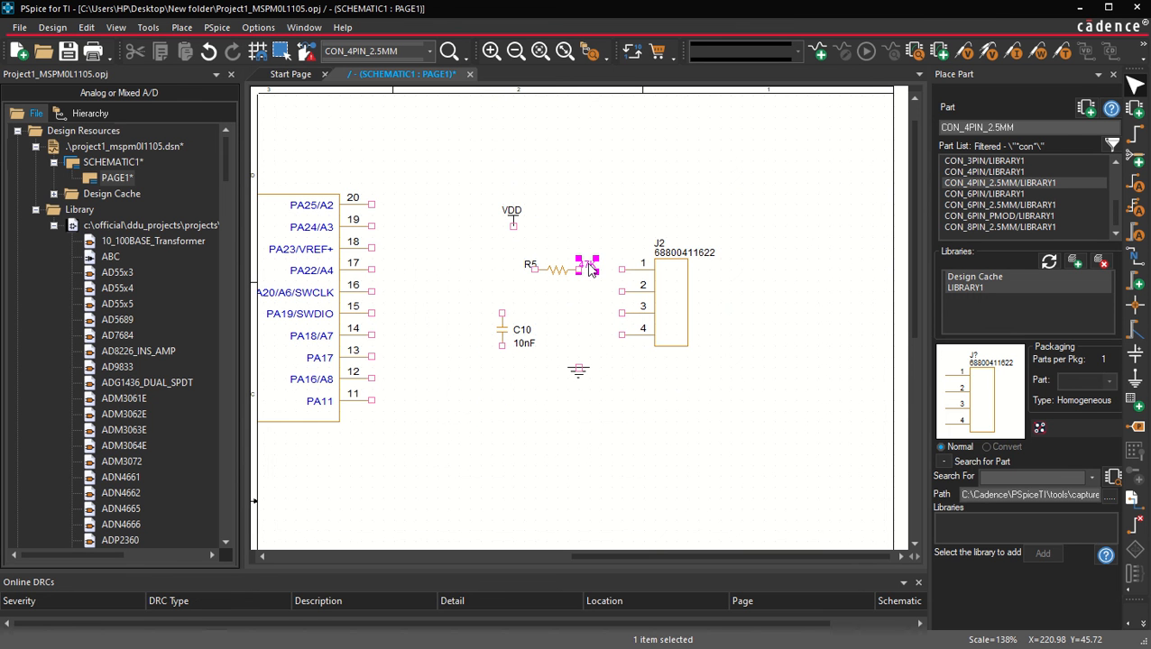
pyautogui.click(552, 298)
# Wire VDD through the 47K resistor to J2 pin 1, and connect J2 pin 4 to the nearby ground symbol.
pyautogui.press('w')
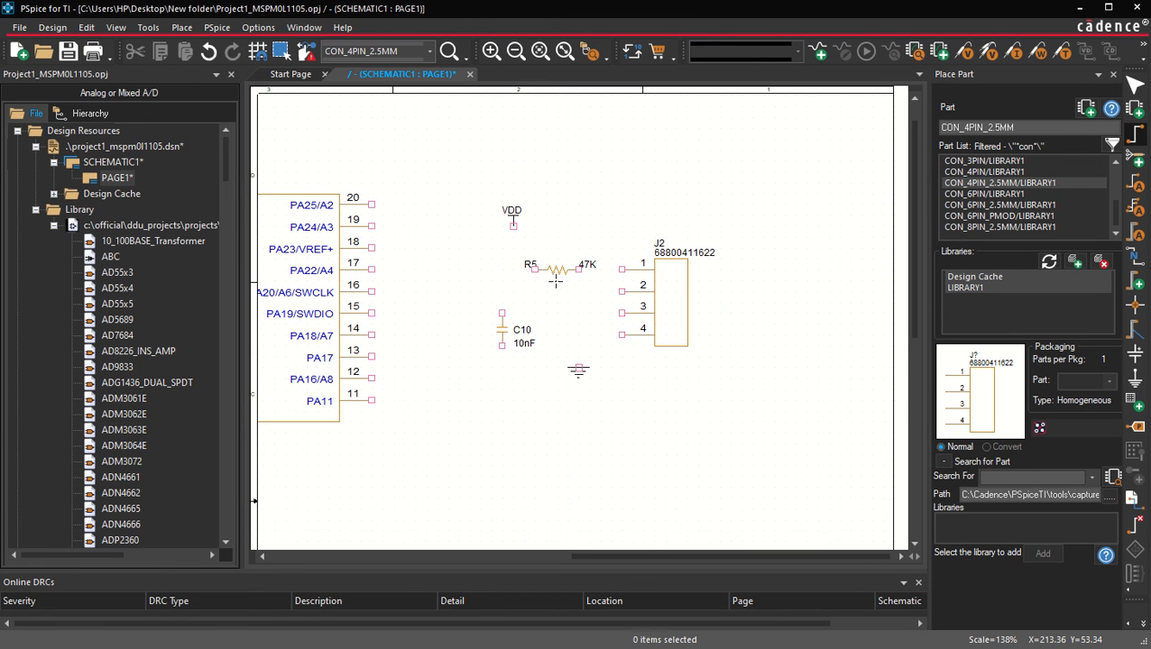
pyautogui.click(513, 225)
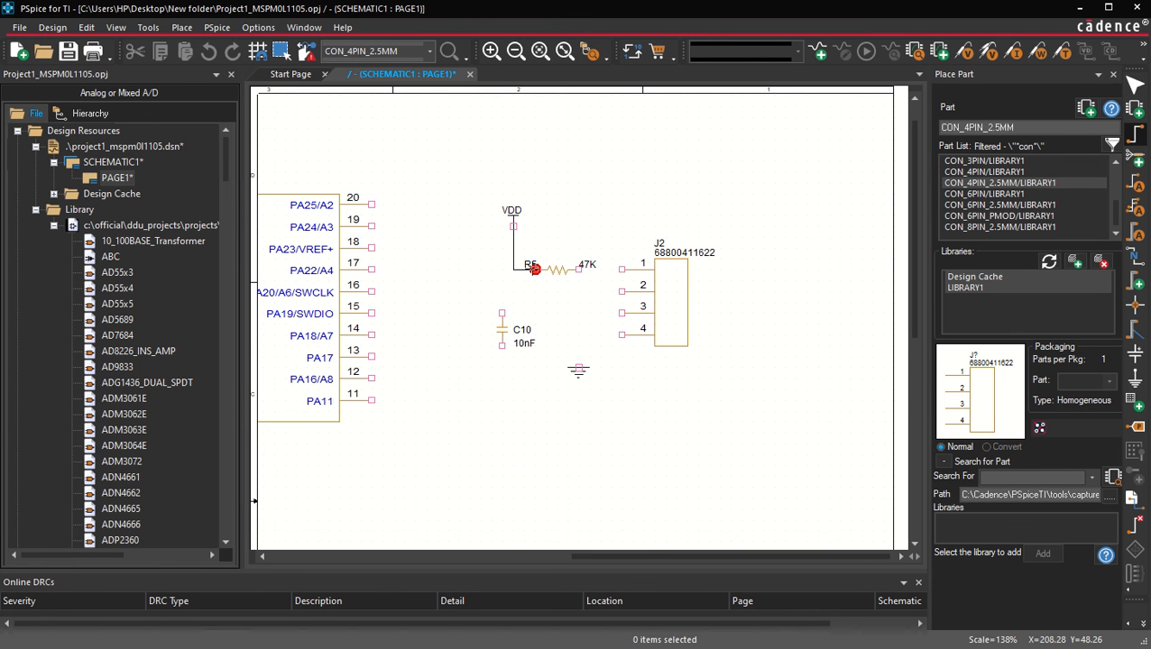
pyautogui.click(534, 268)
pyautogui.click(578, 269)
pyautogui.click(622, 269)
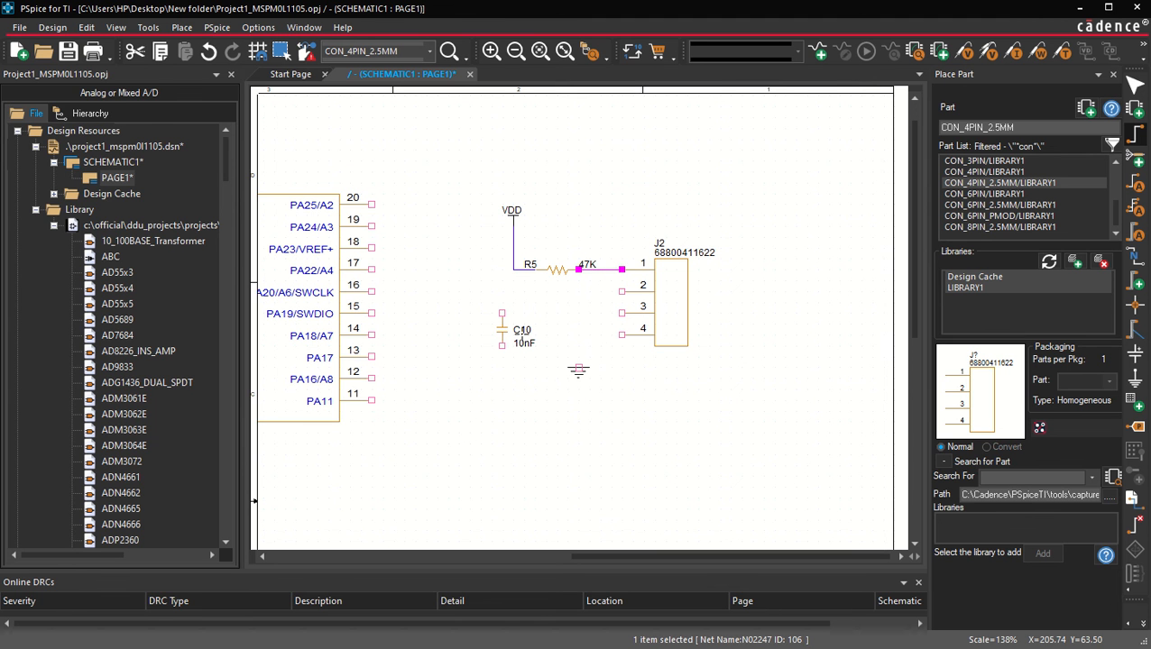
pyautogui.click(621, 335)
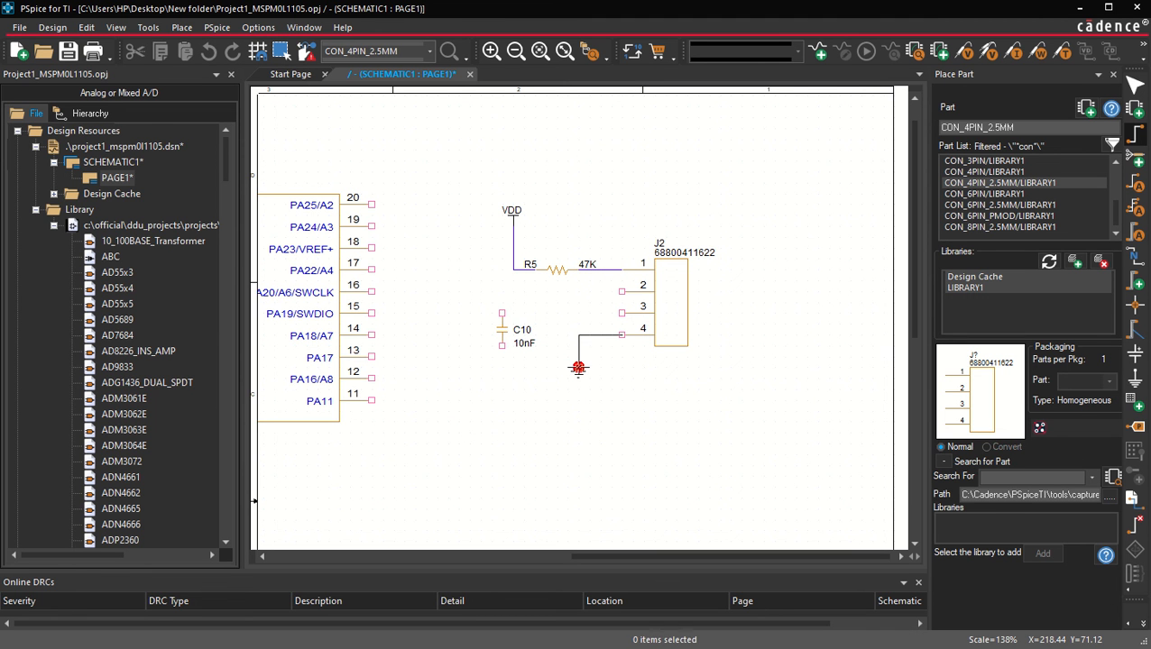
pyautogui.click(578, 368)
pyautogui.press('Escape')
# Align capacitor C10 vertically below the VDD symbol and put a copied ground symbol directly beneath it.
pyautogui.click(503, 335)
pyautogui.moveTo(502, 336); pyautogui.dragTo(512, 413)
pyautogui.click(442, 398)
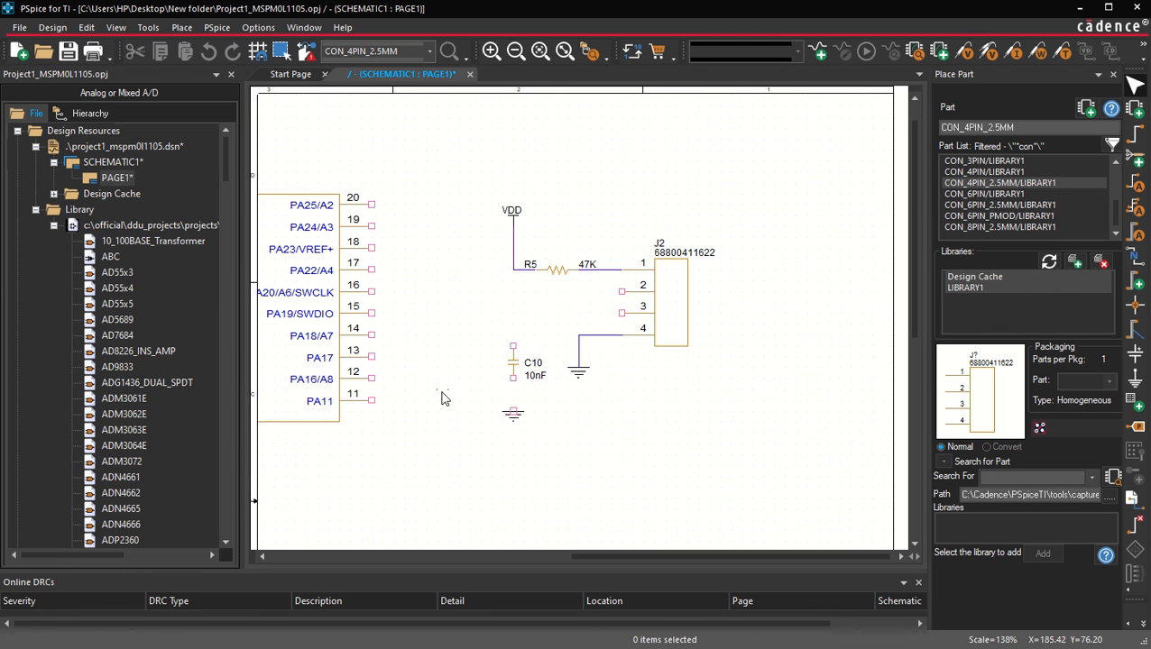
# Wire C10 from the VDD corner beside R5 down to the ground symbol below the capacitor.
pyautogui.click(512, 269)
pyautogui.doubleClick(512, 346)
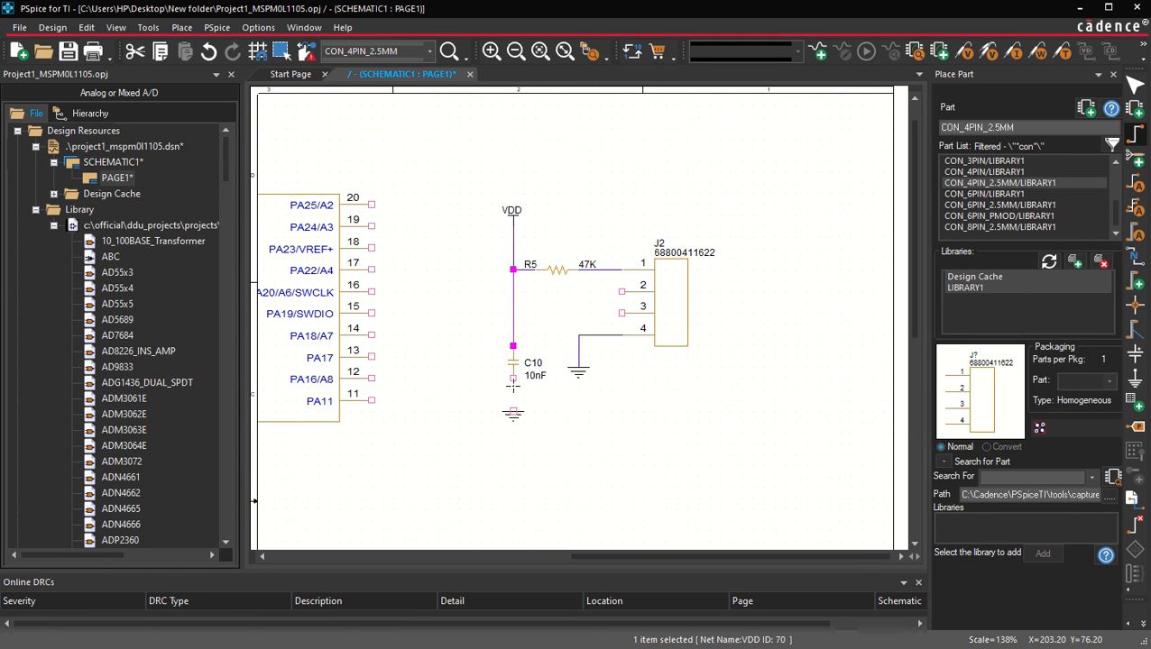
pyautogui.click(512, 378)
pyautogui.doubleClick(513, 412)
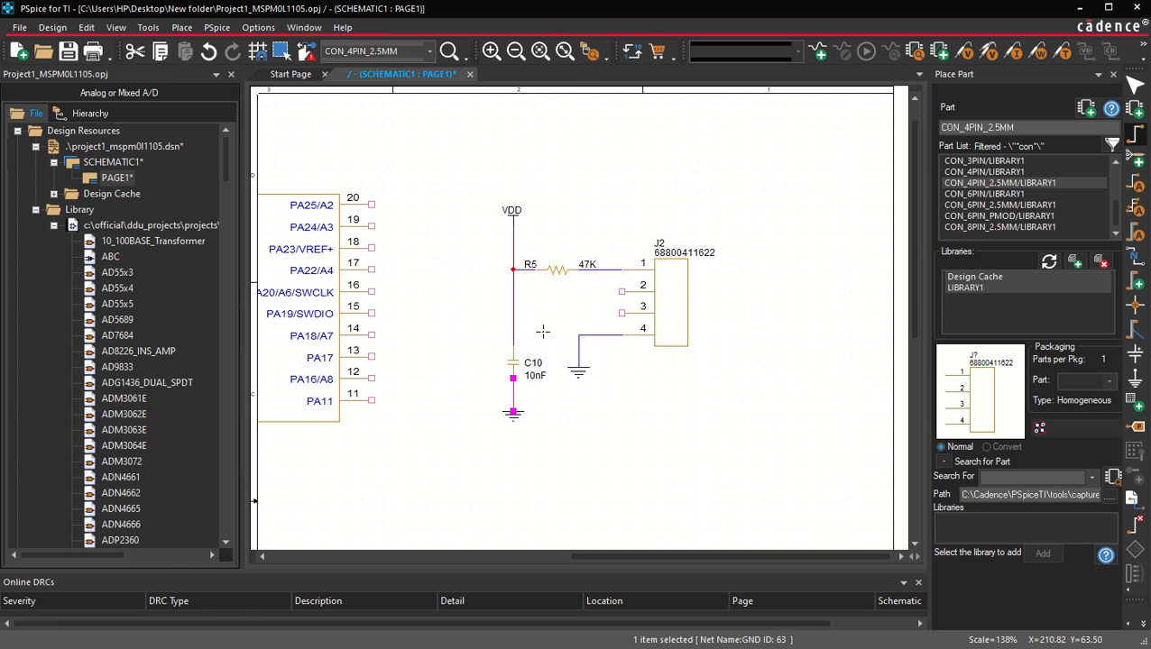
# Wire J2 pin 2 to U1's PA20/A6/SWCLK pin and J2 pin 3 to U1's PA19/SWDIO pin.
pyautogui.click(620, 290)
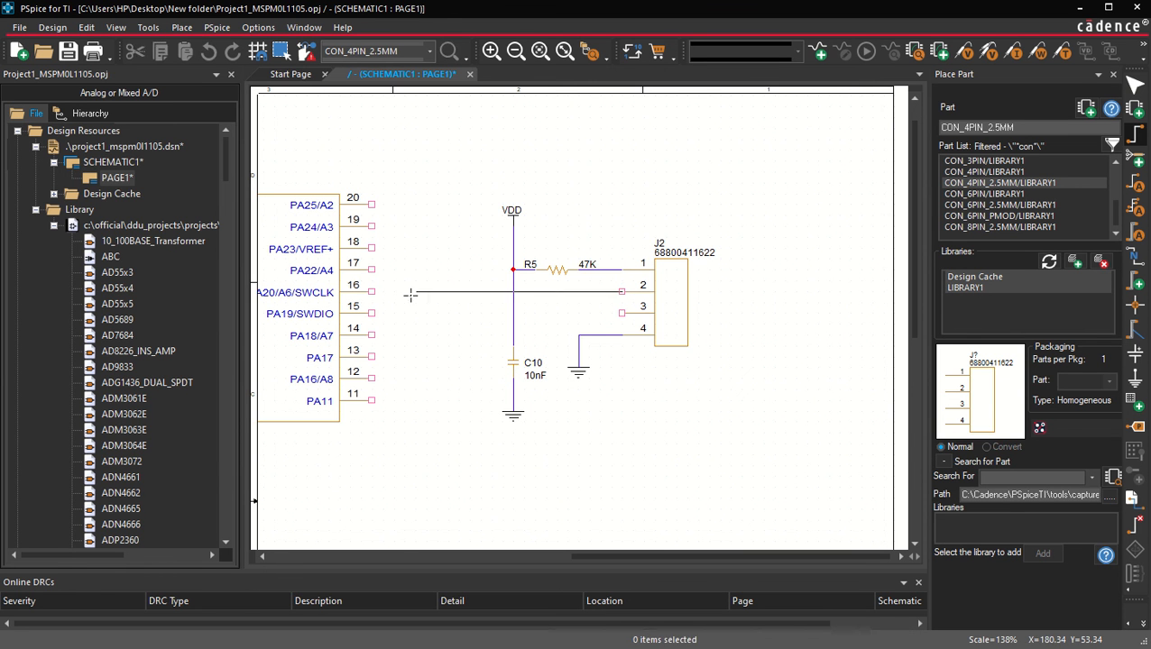
pyautogui.click(371, 291)
pyautogui.click(620, 313)
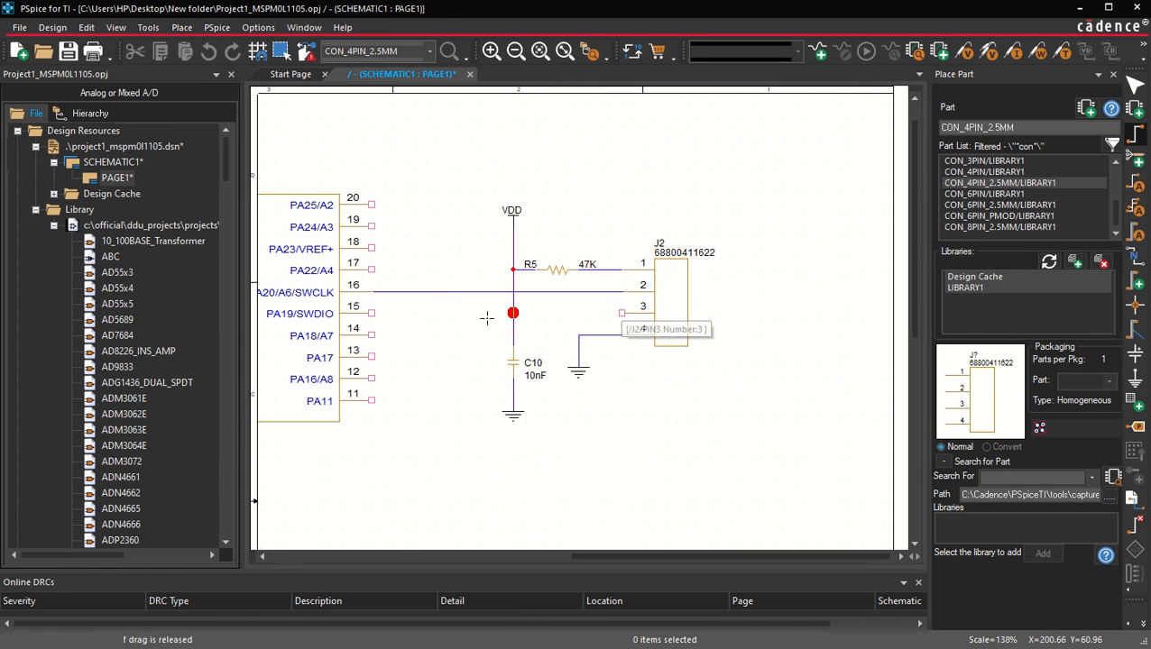
pyautogui.click(371, 313)
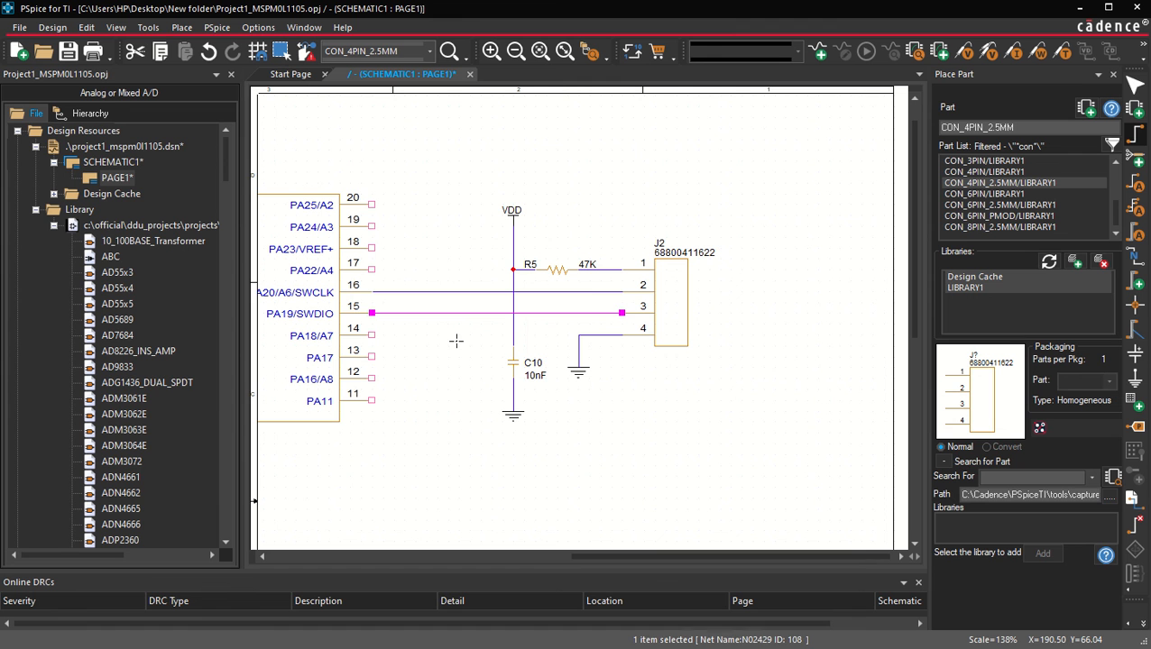
pyautogui.press('Escape')
pyautogui.click(433, 364)
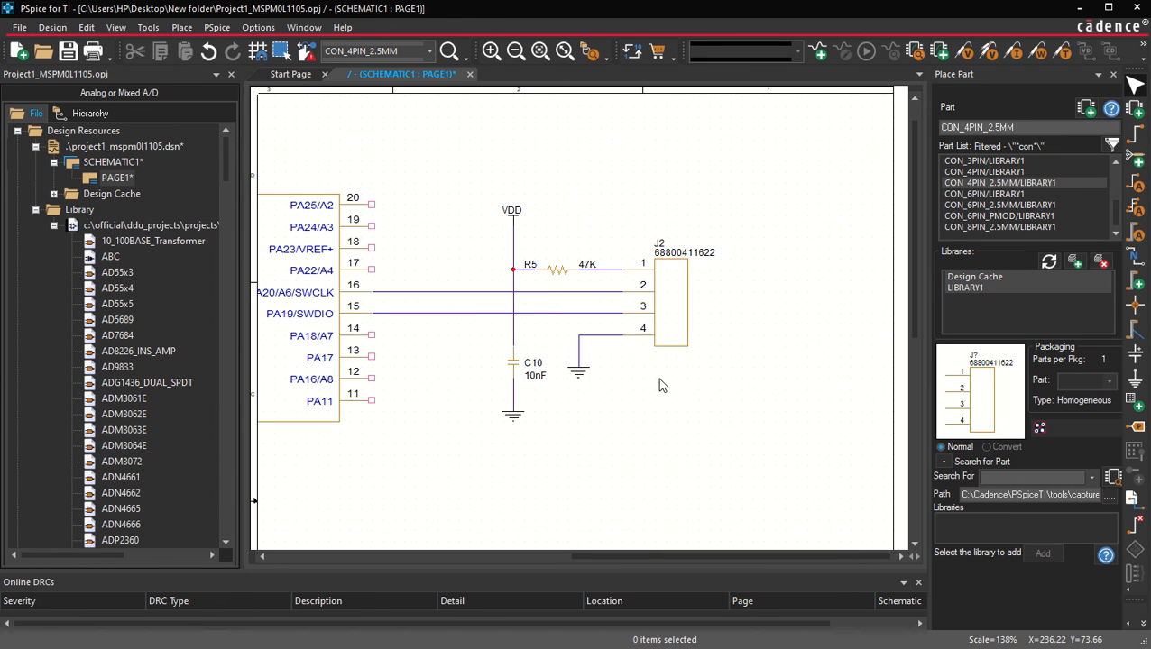
# Place the text note "Programming COnnector" in the free space below J2.
pyautogui.press('t')
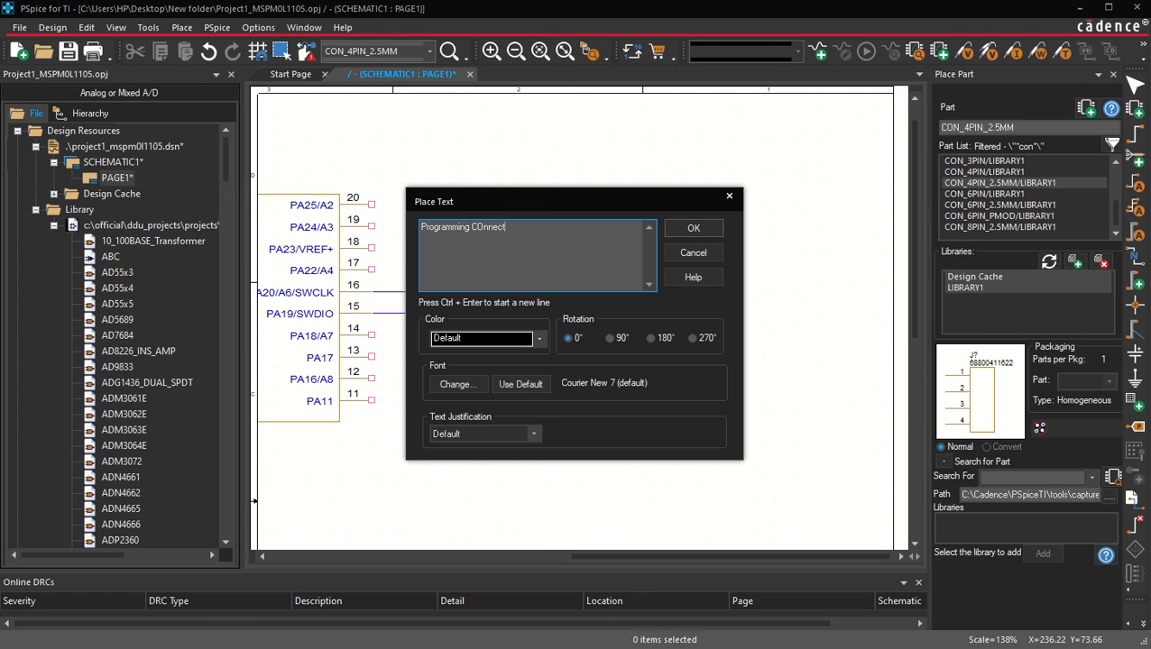
pyautogui.press('Return')
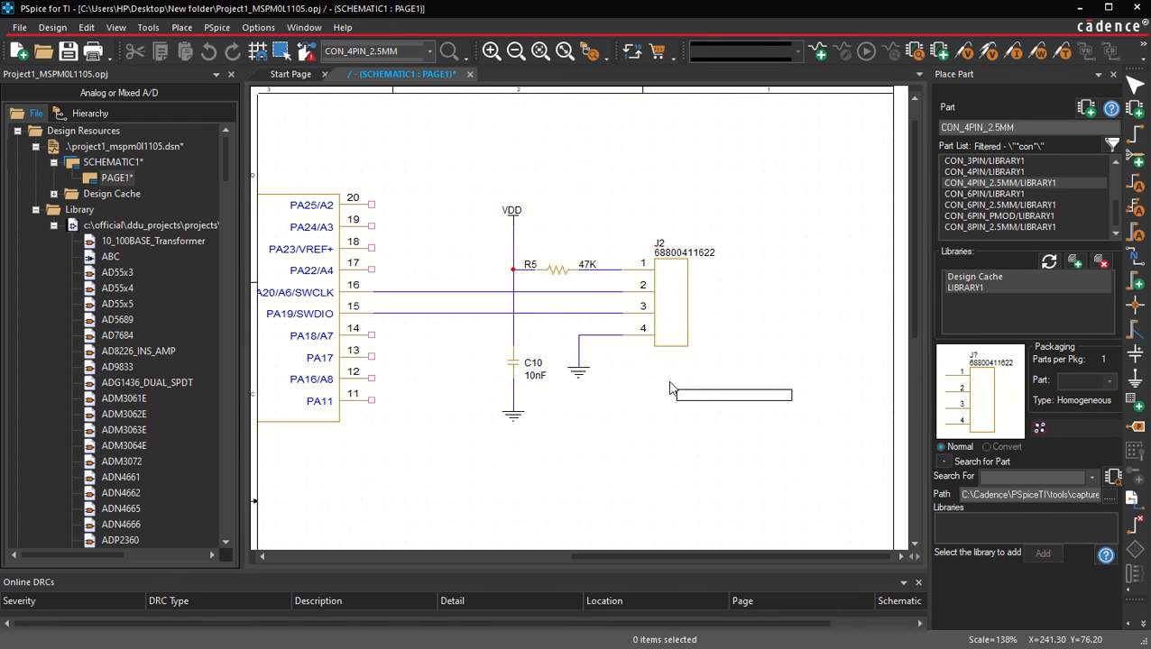
pyautogui.click(644, 372)
# Correct the note's spelling to "Programming Connector" and move it directly beneath J2's body.
pyautogui.doubleClick(692, 382)
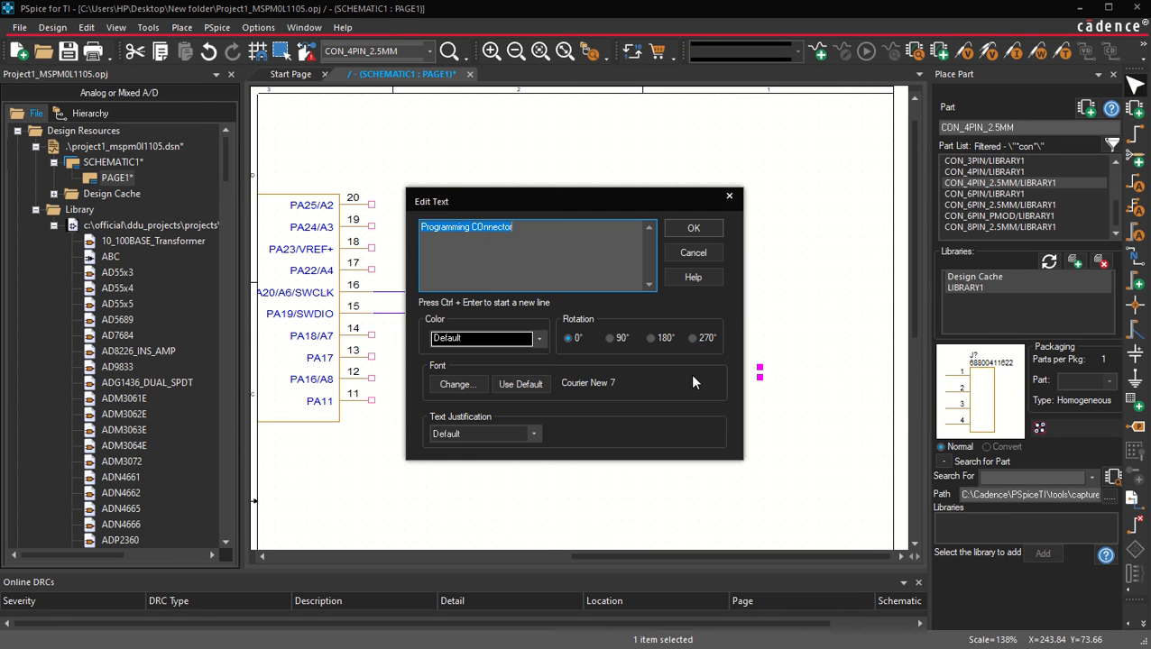
pyautogui.click(483, 229)
pyautogui.write('o')
pyautogui.press('Return')
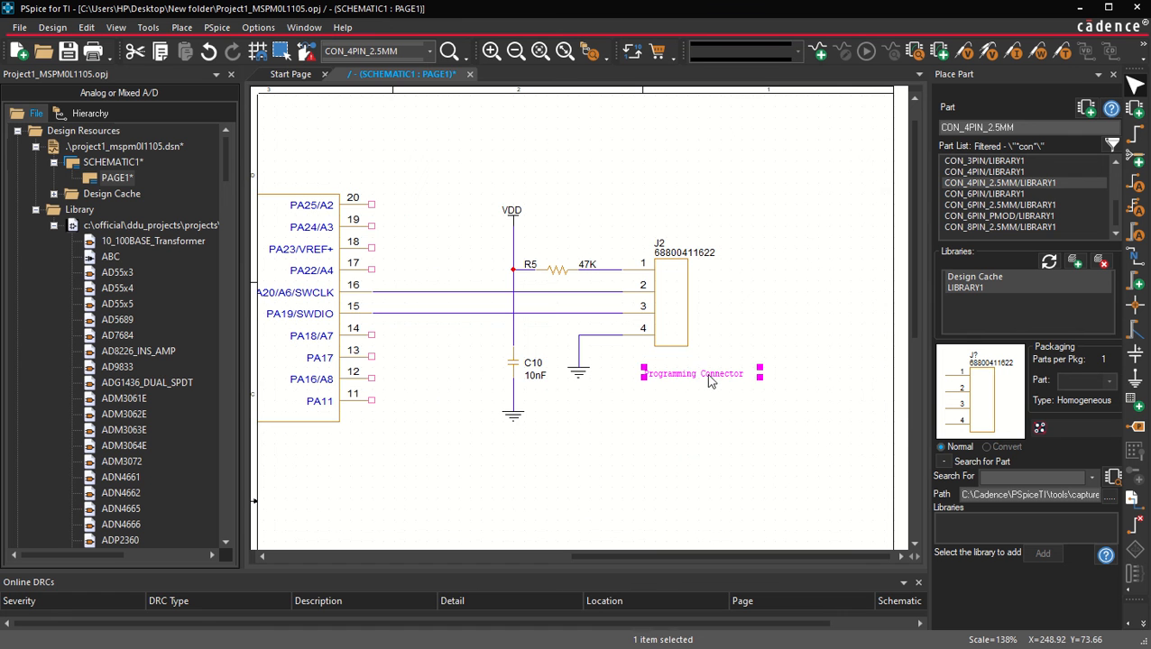
pyautogui.moveTo(709, 382); pyautogui.dragTo(721, 367)
pyautogui.click(715, 416)
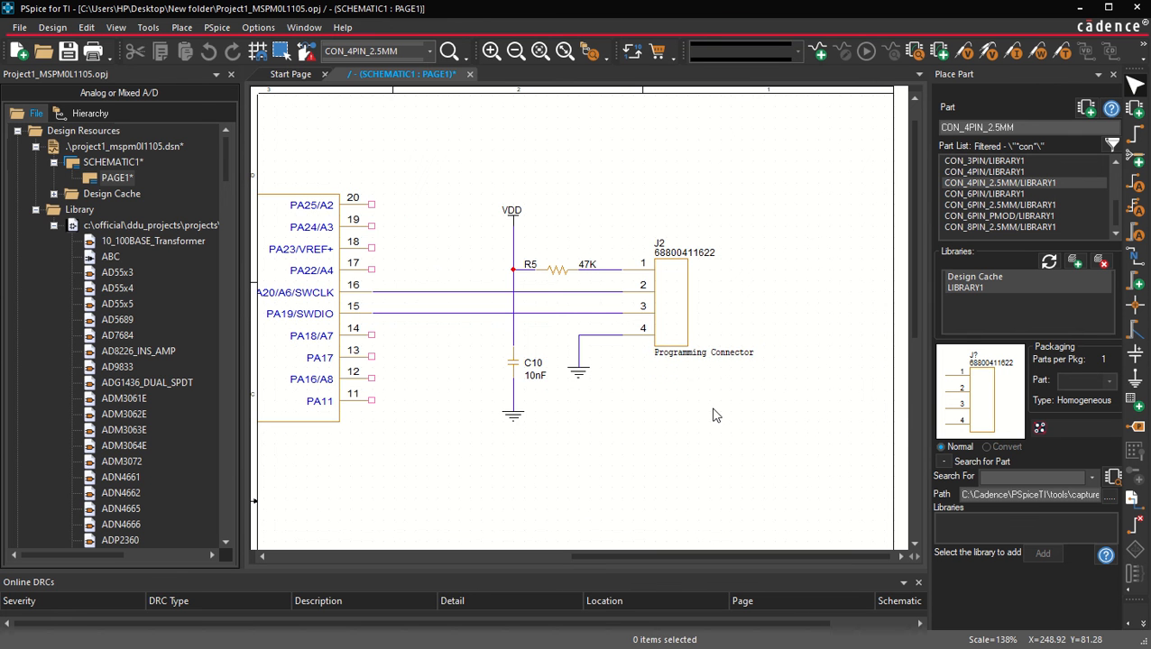
# Save the schematic page, and save the design with SCHEMATIC1 selected in the project tree.
pyautogui.press('o')
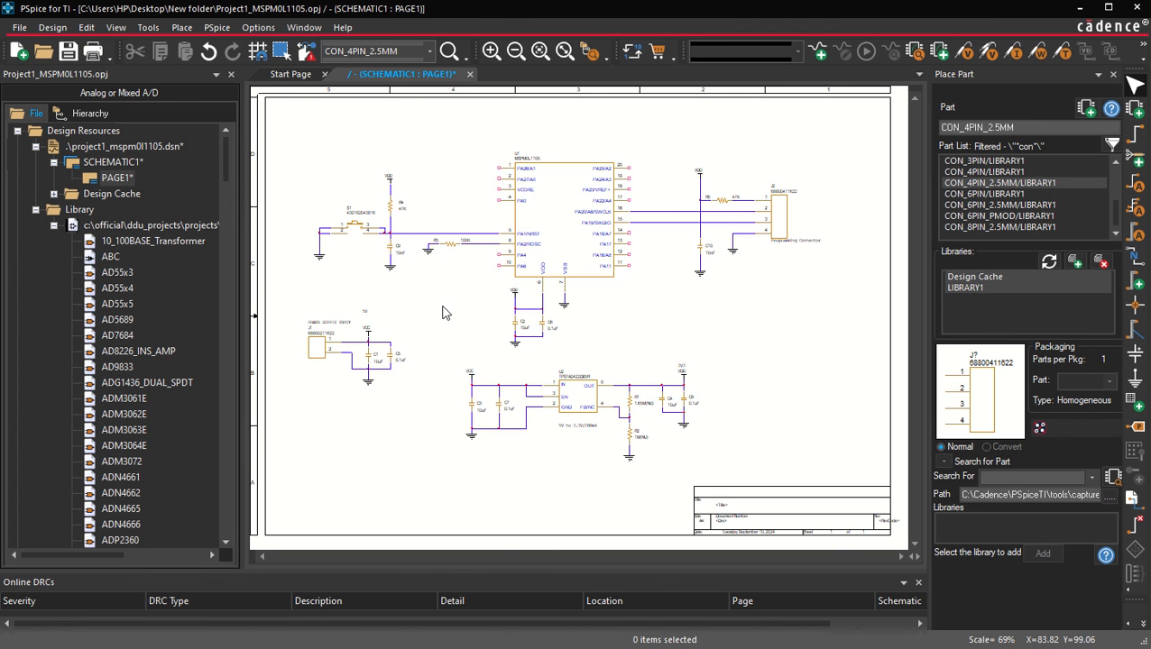
pyautogui.click(67, 52)
pyautogui.click(116, 164)
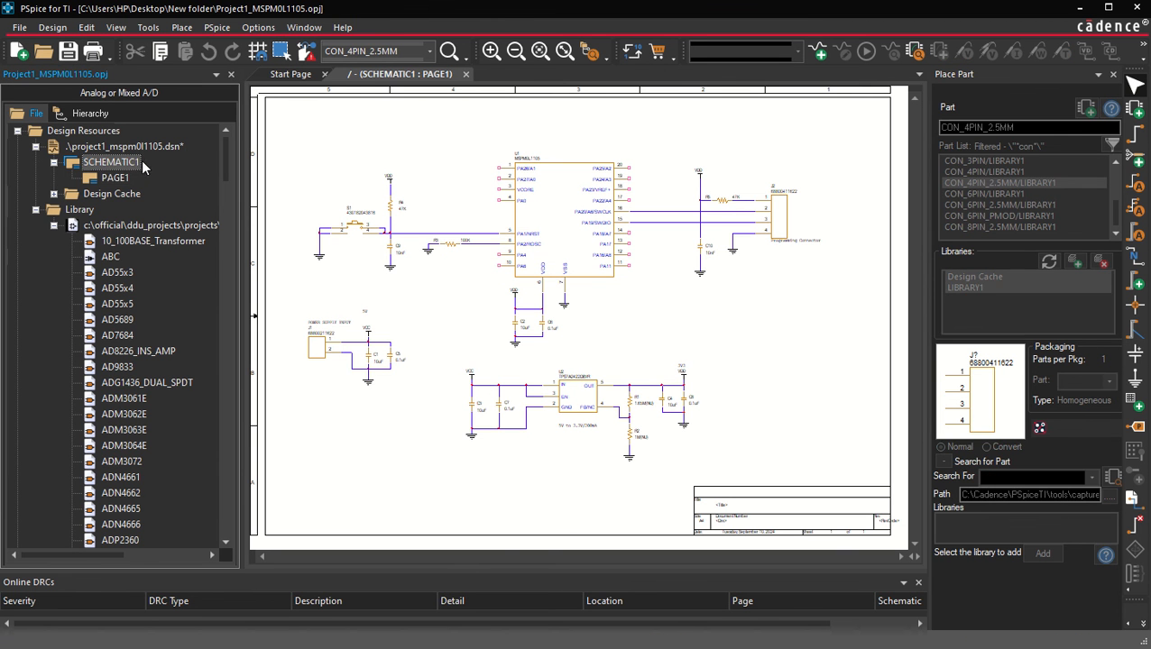
pyautogui.click(68, 52)
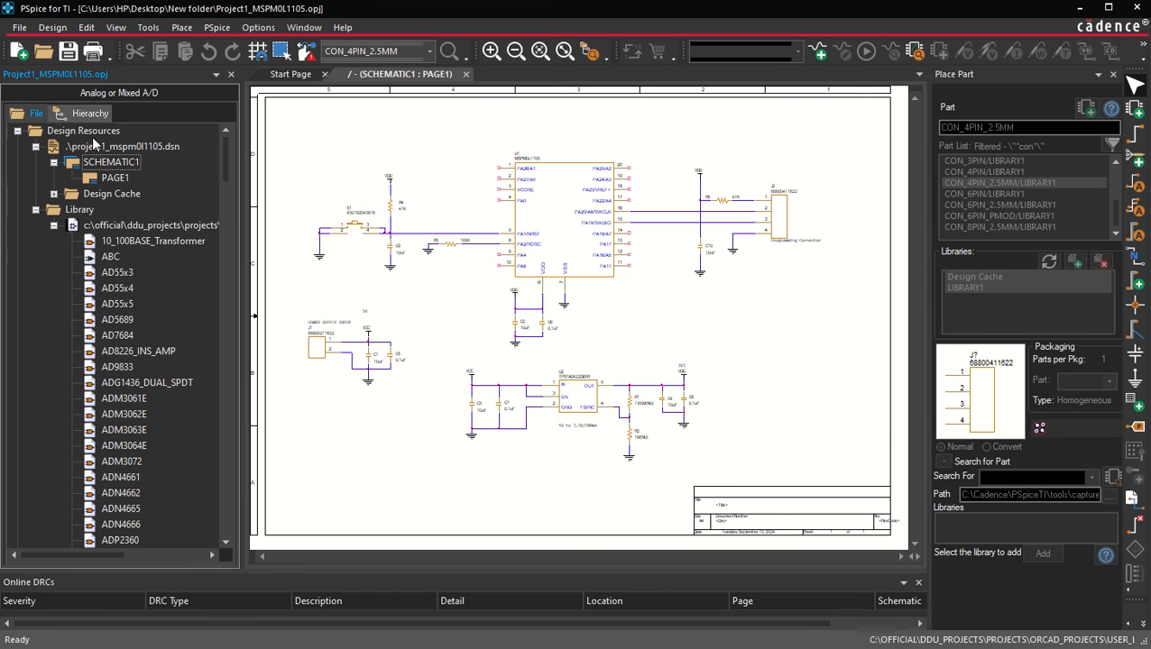
# Print SCHEMATIC1 with Microsoft Print to PDF, scaled to paper size, and save the output as MCU_Circuit_Setup in New folder.
pyautogui.click(20, 28)
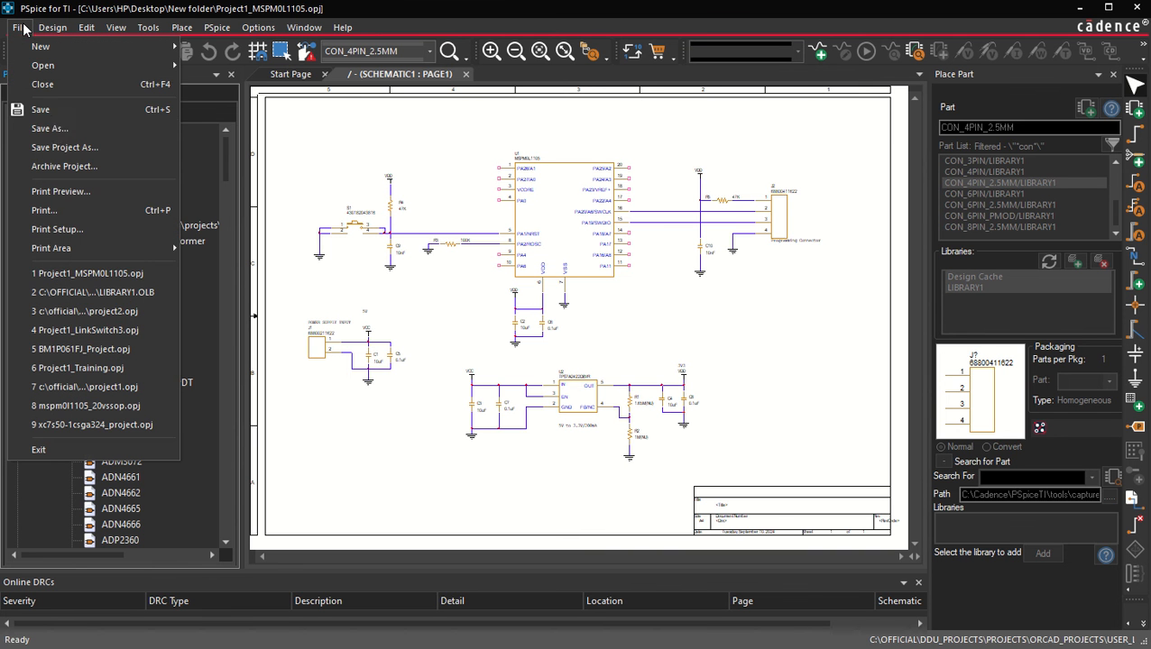
pyautogui.click(55, 211)
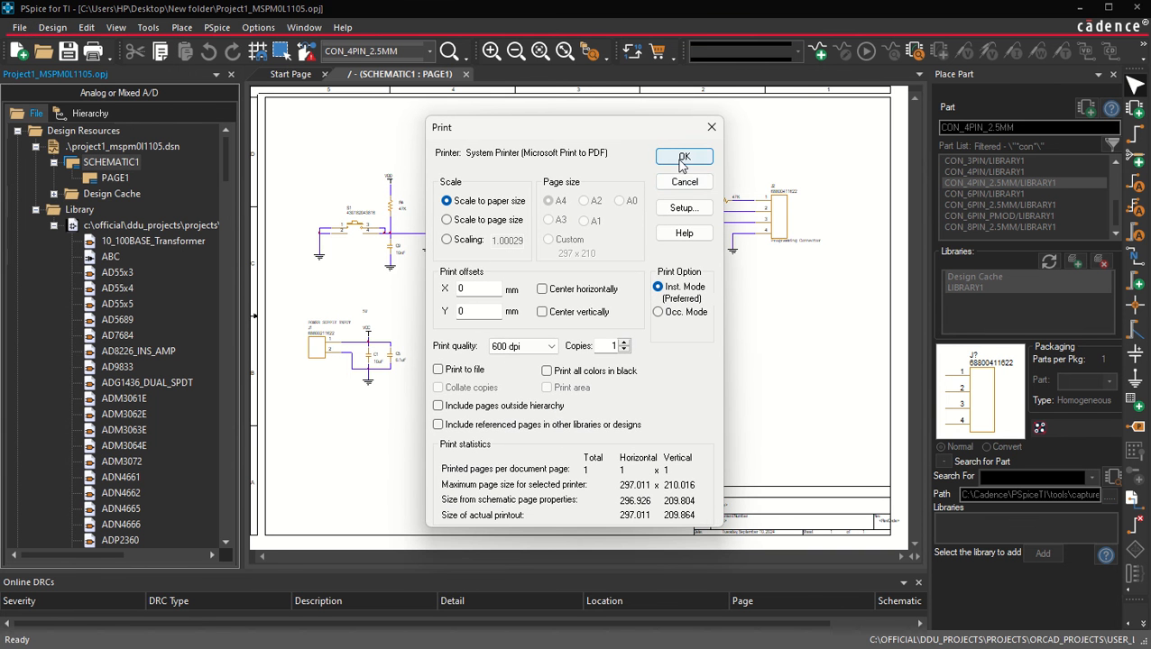
pyautogui.click(684, 157)
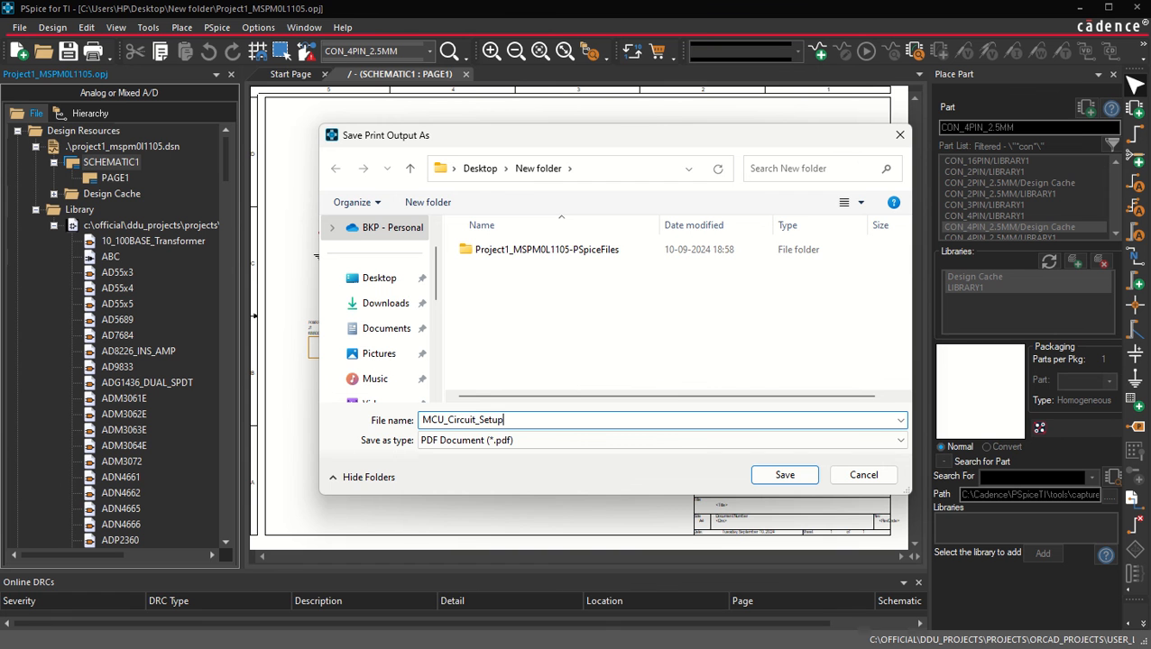
pyautogui.click(777, 480)
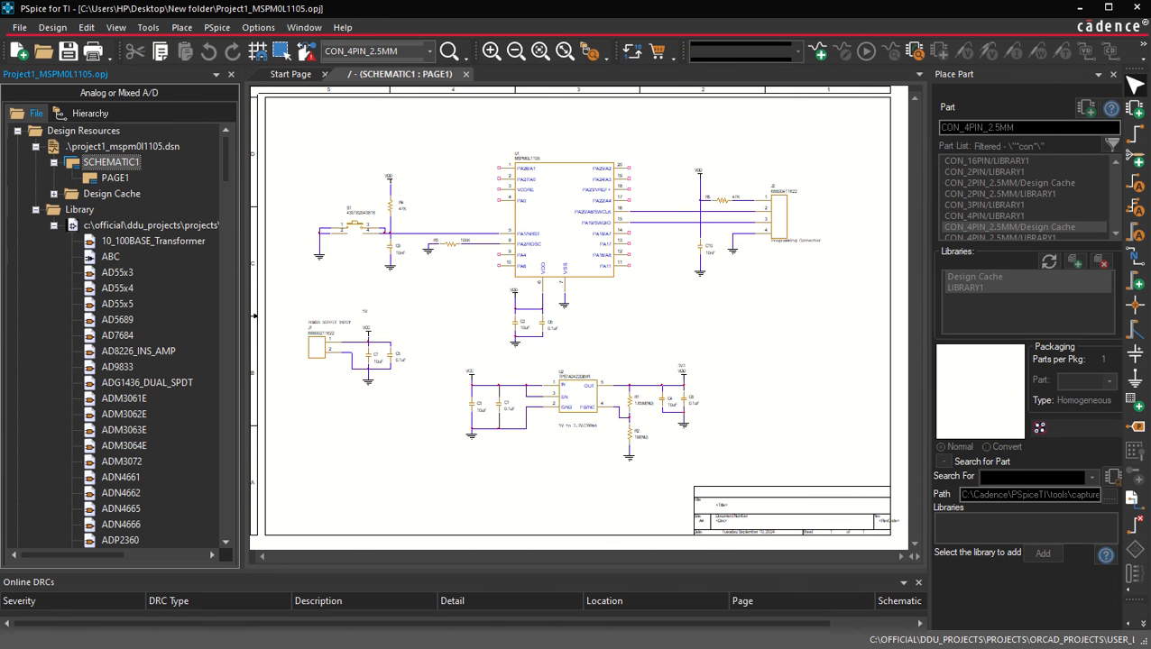
pyautogui.click(582, 225)
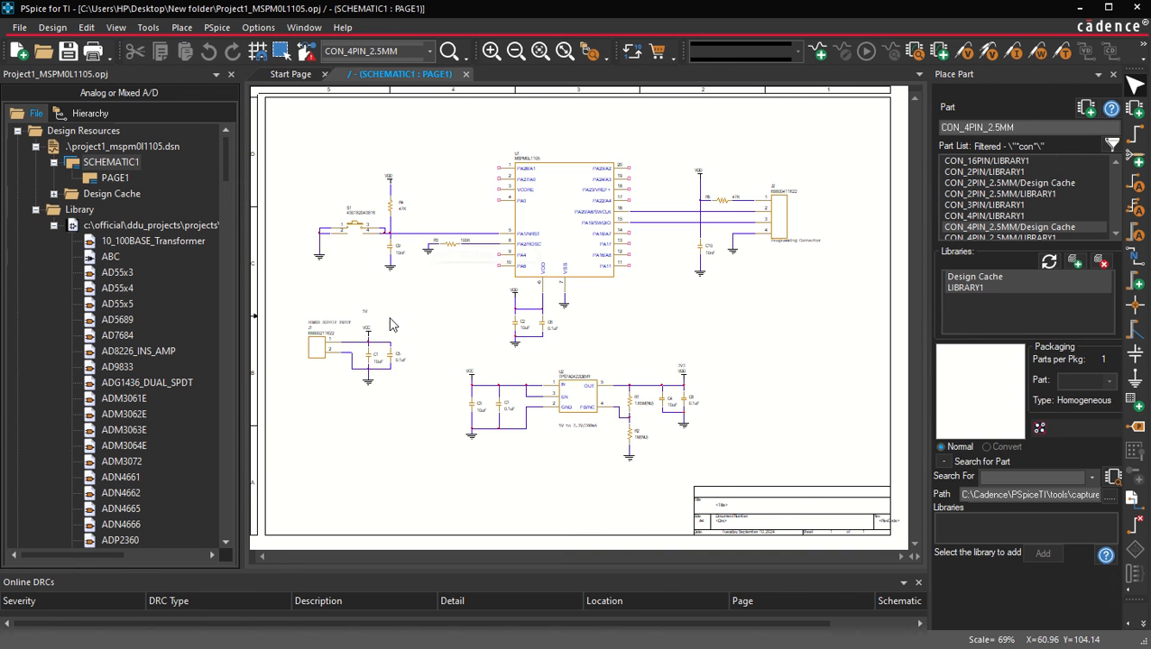
pyautogui.press('i')
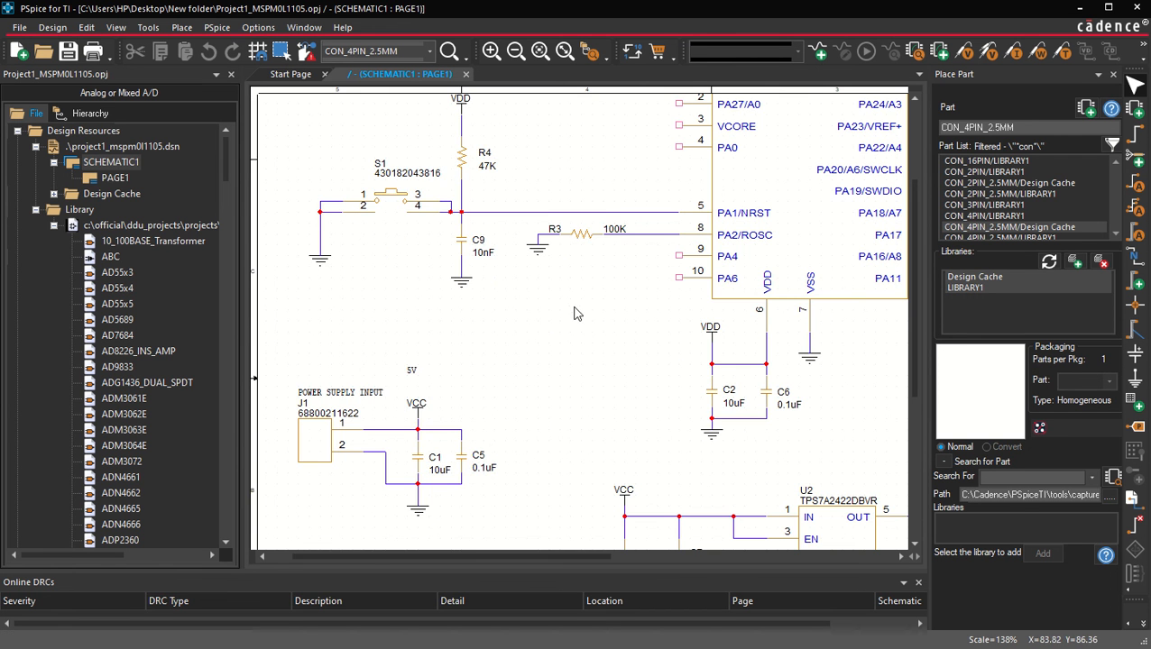
pyautogui.press('o')
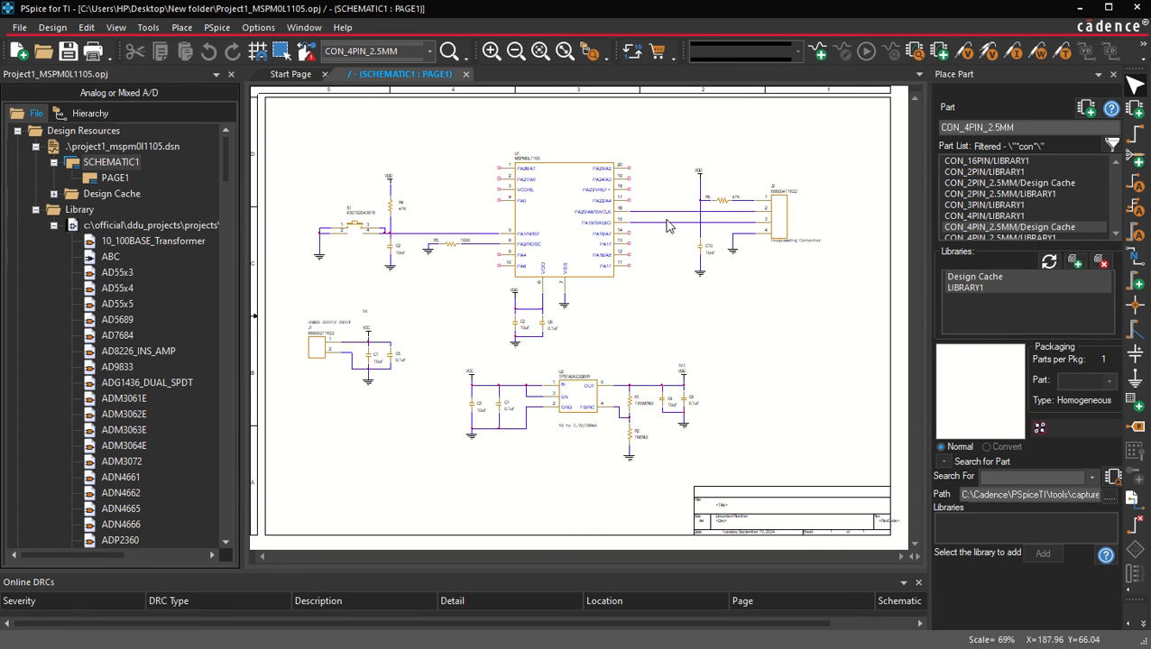
pyautogui.keyDown('ctrl'); pyautogui.scroll(1, 552, 213); pyautogui.keyUp('ctrl')
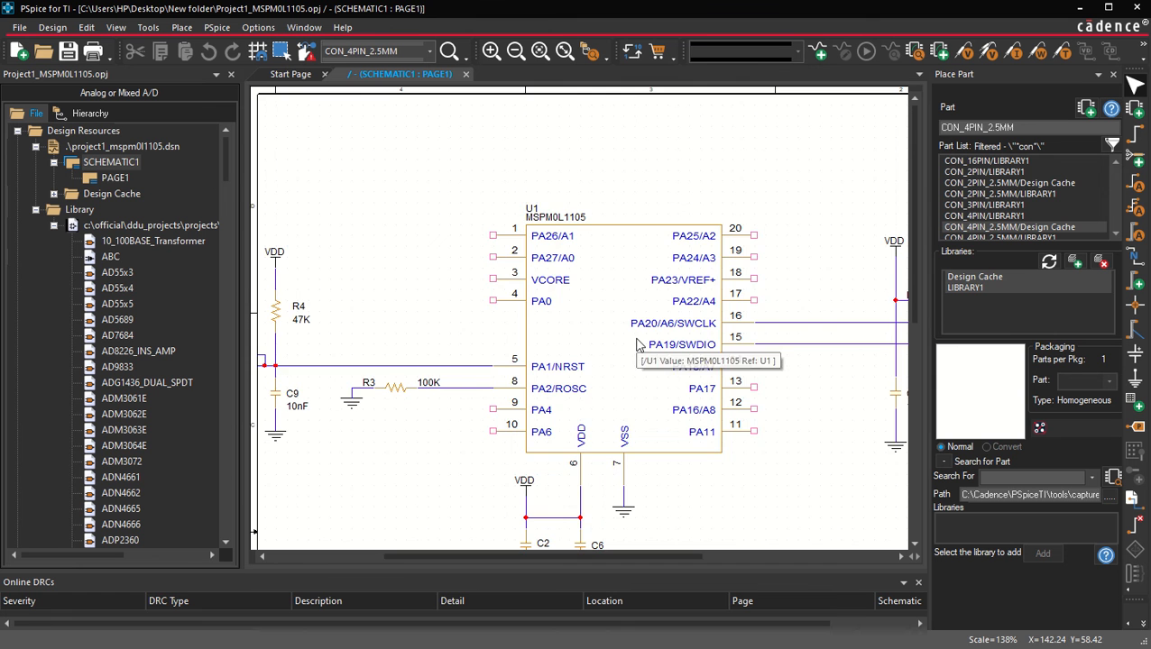
pyautogui.press('o')
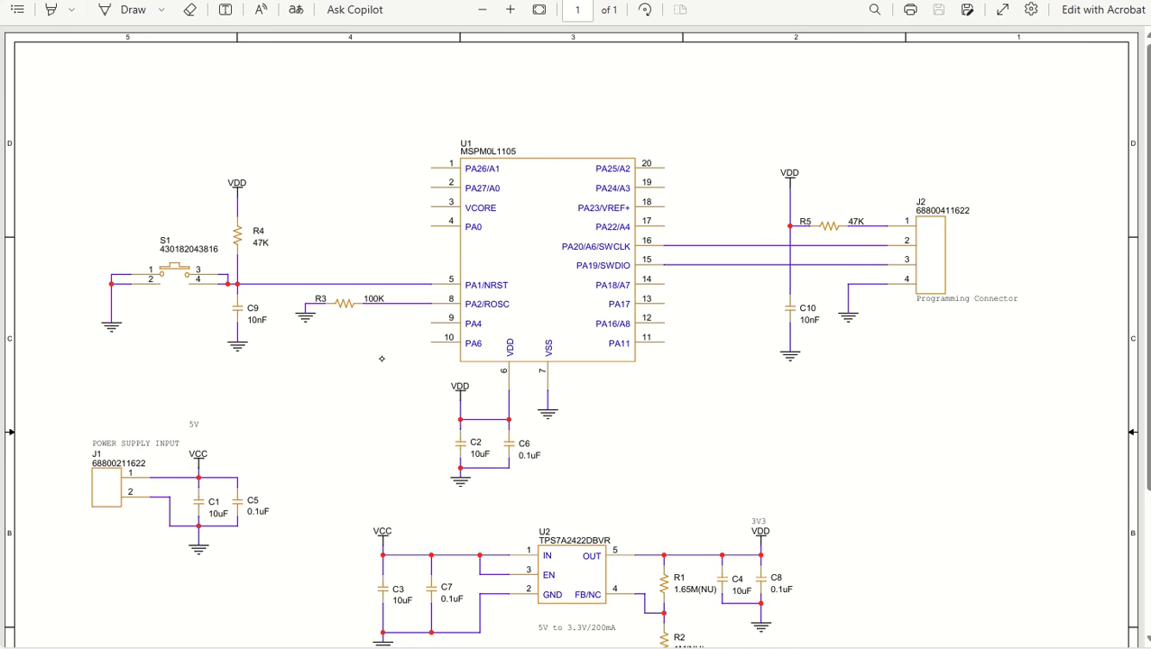
# Draw freehand pen check marks on U1, below resistor R3 and below switch S1 in the exported PDF.
pyautogui.click(126, 10)
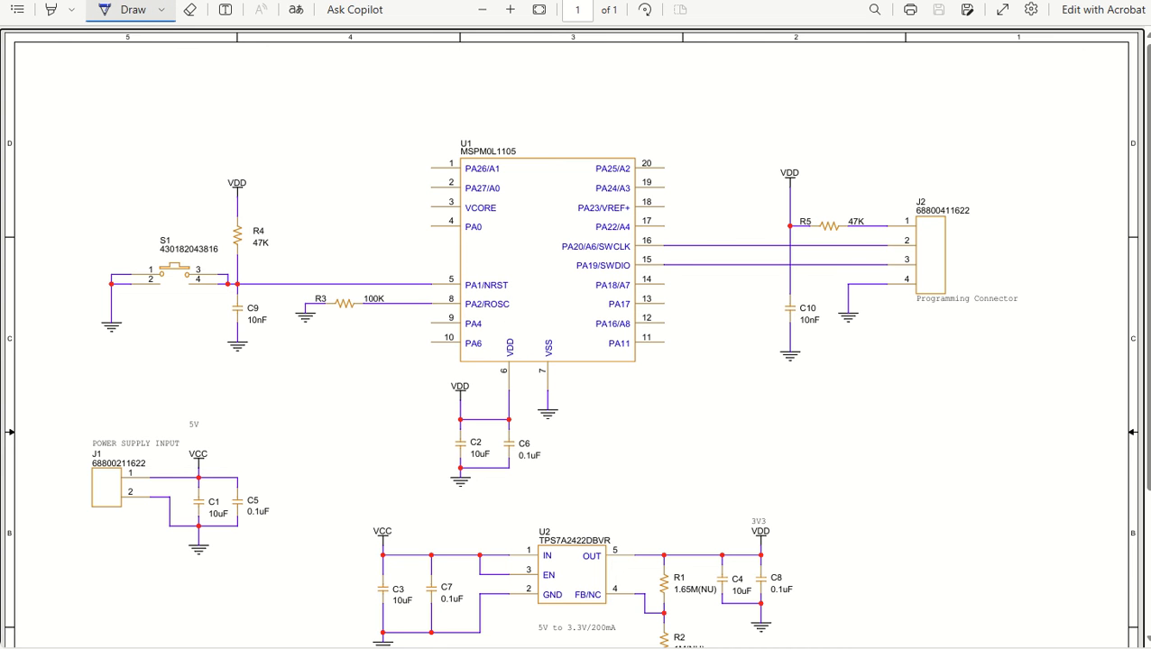
pyautogui.scroll(-2, 501, 369)
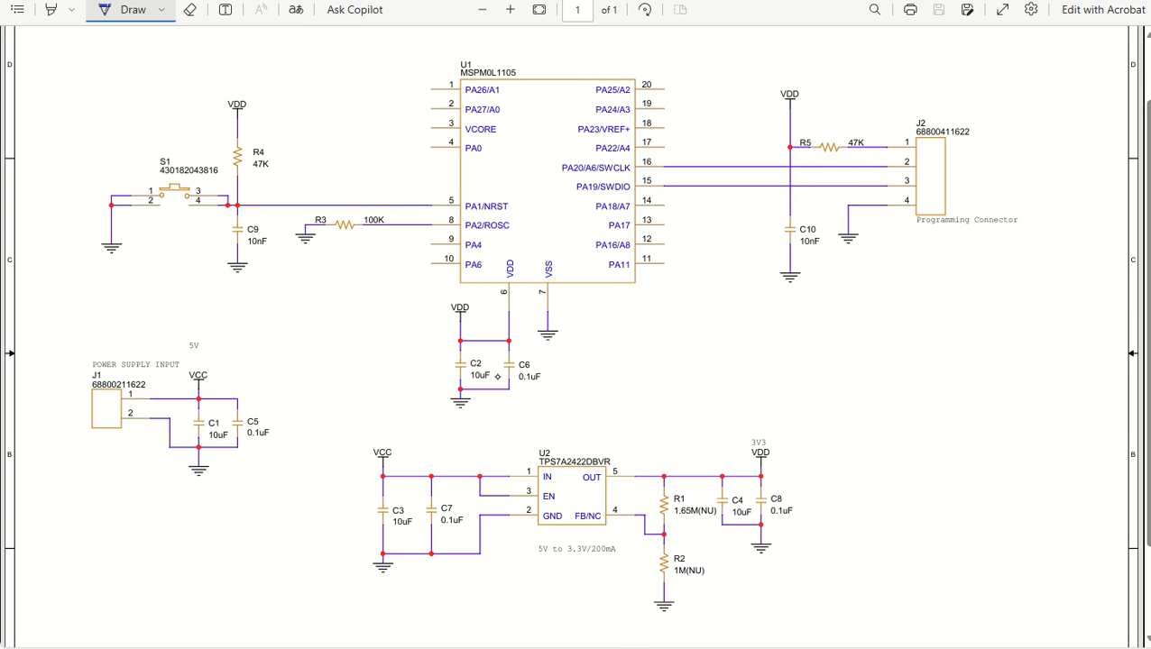
pyautogui.moveTo(534, 89); pyautogui.dragTo(610, 50)
pyautogui.moveTo(348, 242); pyautogui.dragTo(344, 224)
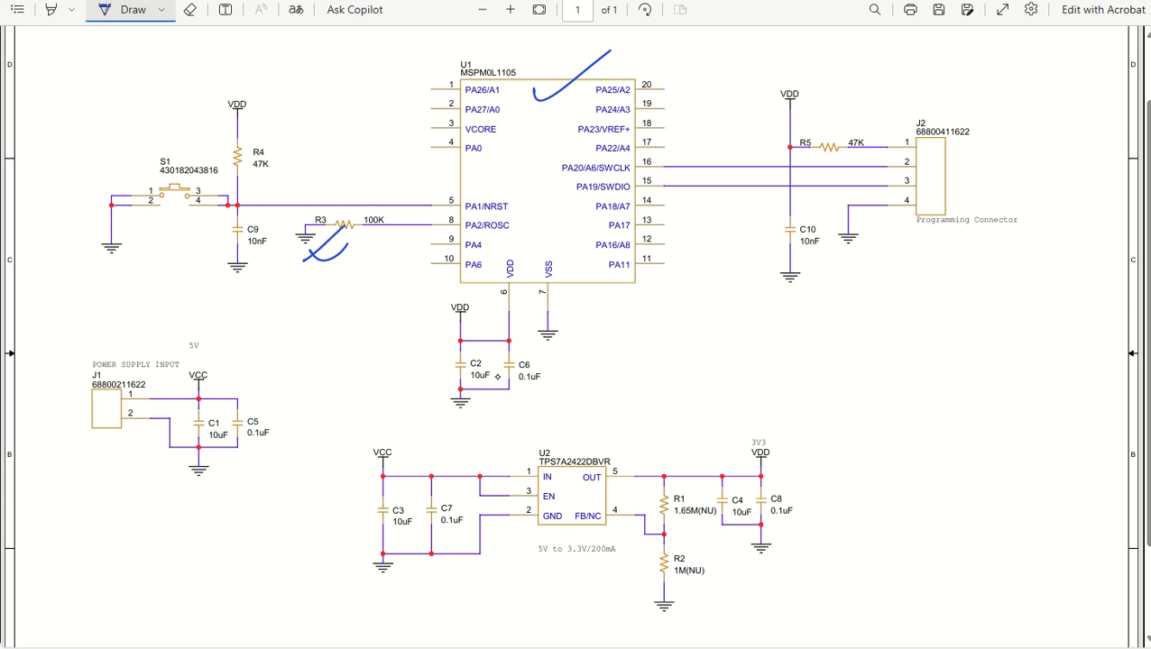
pyautogui.moveTo(165, 228); pyautogui.dragTo(204, 200)
# Handwrite "RESET" with the pen above switch S1, slanting upward toward R4's VDD symbol.
pyautogui.moveTo(94, 109)
pyautogui.mouseDown()
pyautogui.moveTo(88, 172)
pyautogui.moveTo(121, 164)
pyautogui.mouseUp()
pyautogui.moveTo(140, 119)
pyautogui.mouseDown()
pyautogui.moveTo(124, 155)
pyautogui.moveTo(137, 137)
pyautogui.mouseUp()
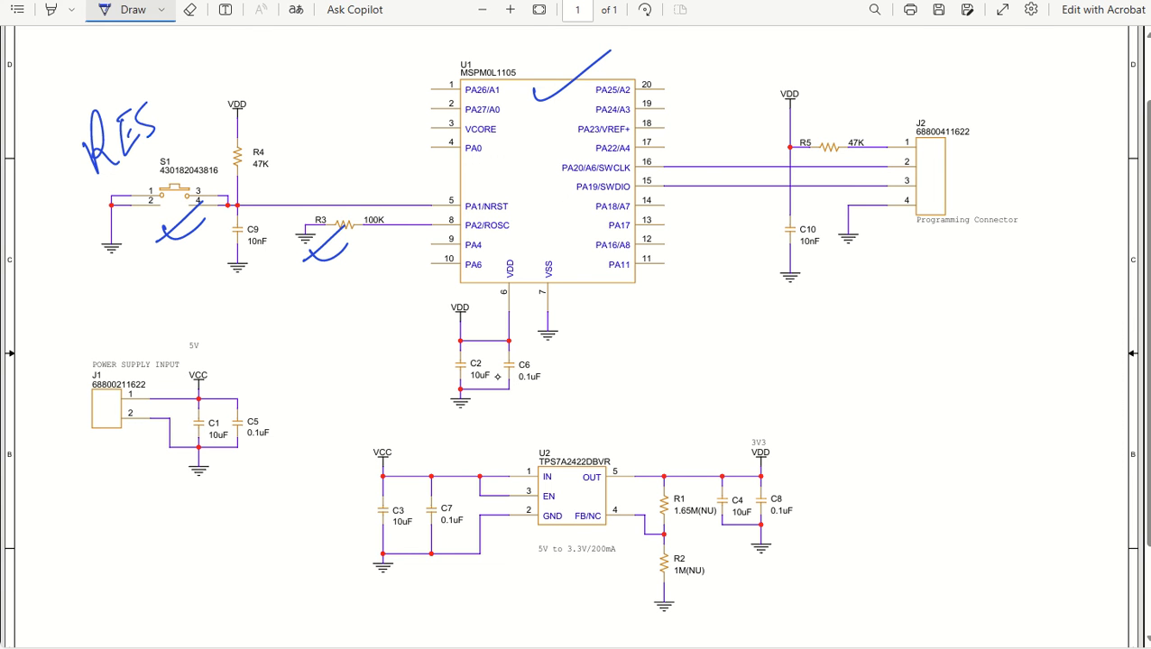
pyautogui.moveTo(165, 94)
pyautogui.mouseDown()
pyautogui.moveTo(182, 112)
pyautogui.moveTo(177, 101)
pyautogui.mouseUp()
pyautogui.moveTo(207, 70)
pyautogui.mouseDown()
pyautogui.moveTo(211, 96)
pyautogui.moveTo(223, 51)
pyautogui.mouseUp()
# Mark the J1 power input with a check mark and arrows to its two pins, and handwrite "5V" and "10V" underlined below it.
pyautogui.moveTo(76, 330)
pyautogui.mouseDown()
pyautogui.moveTo(65, 336)
pyautogui.moveTo(119, 296)
pyautogui.mouseUp()
pyautogui.moveTo(69, 407)
pyautogui.mouseDown()
pyautogui.moveTo(93, 394)
pyautogui.moveTo(94, 403)
pyautogui.mouseUp()
pyautogui.moveTo(65, 440)
pyautogui.mouseDown()
pyautogui.moveTo(95, 419)
pyautogui.moveTo(45, 491)
pyautogui.moveTo(81, 436)
pyautogui.mouseUp()
pyautogui.moveTo(89, 465)
pyautogui.mouseDown()
pyautogui.moveTo(65, 552)
pyautogui.moveTo(81, 526)
pyautogui.moveTo(102, 521)
pyautogui.moveTo(108, 494)
pyautogui.mouseUp()
pyautogui.moveTo(120, 513)
pyautogui.mouseDown()
pyautogui.moveTo(109, 539)
pyautogui.moveTo(120, 544)
pyautogui.mouseUp()
pyautogui.click(113, 553)
# Draw check marks above regulator U2 and beside the C2/C6 decoupling capacitors, and handwrite an underlined "<6V" beside the "10V" note.
pyautogui.moveTo(554, 438); pyautogui.dragTo(604, 408)
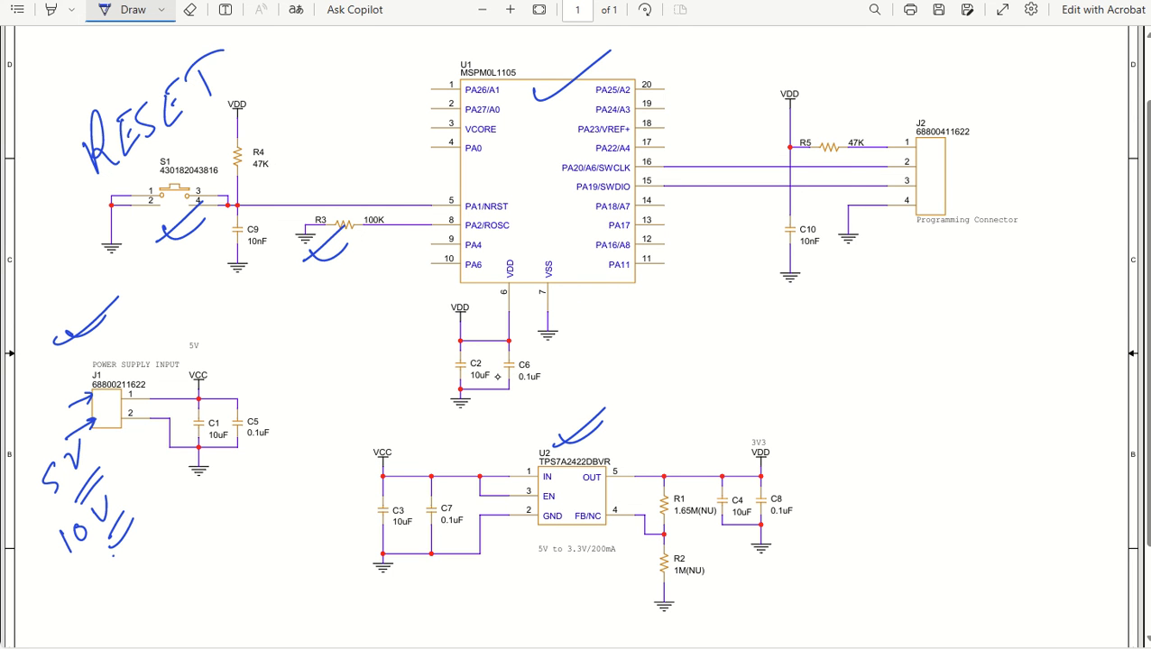
pyautogui.moveTo(185, 527)
pyautogui.mouseDown()
pyautogui.moveTo(171, 544)
pyautogui.moveTo(203, 539)
pyautogui.mouseUp()
pyautogui.moveTo(220, 501)
pyautogui.mouseDown()
pyautogui.moveTo(209, 534)
pyautogui.moveTo(241, 487)
pyautogui.moveTo(229, 541)
pyautogui.mouseUp()
pyautogui.moveTo(267, 516); pyautogui.dragTo(232, 549)
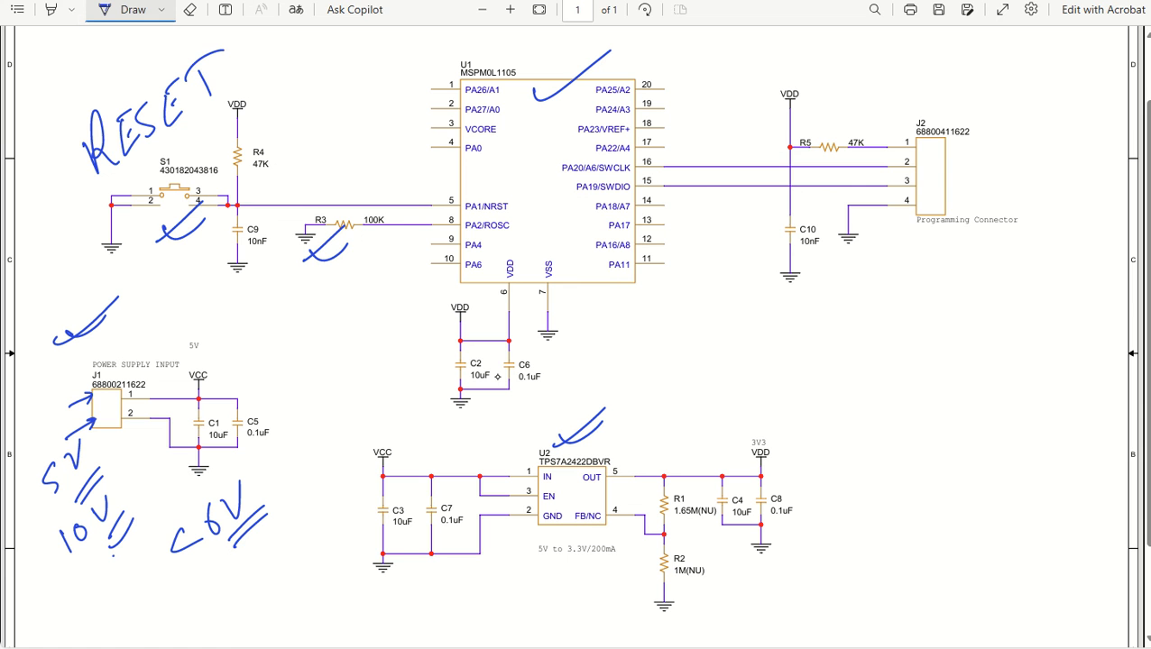
pyautogui.moveTo(377, 336); pyautogui.dragTo(433, 300)
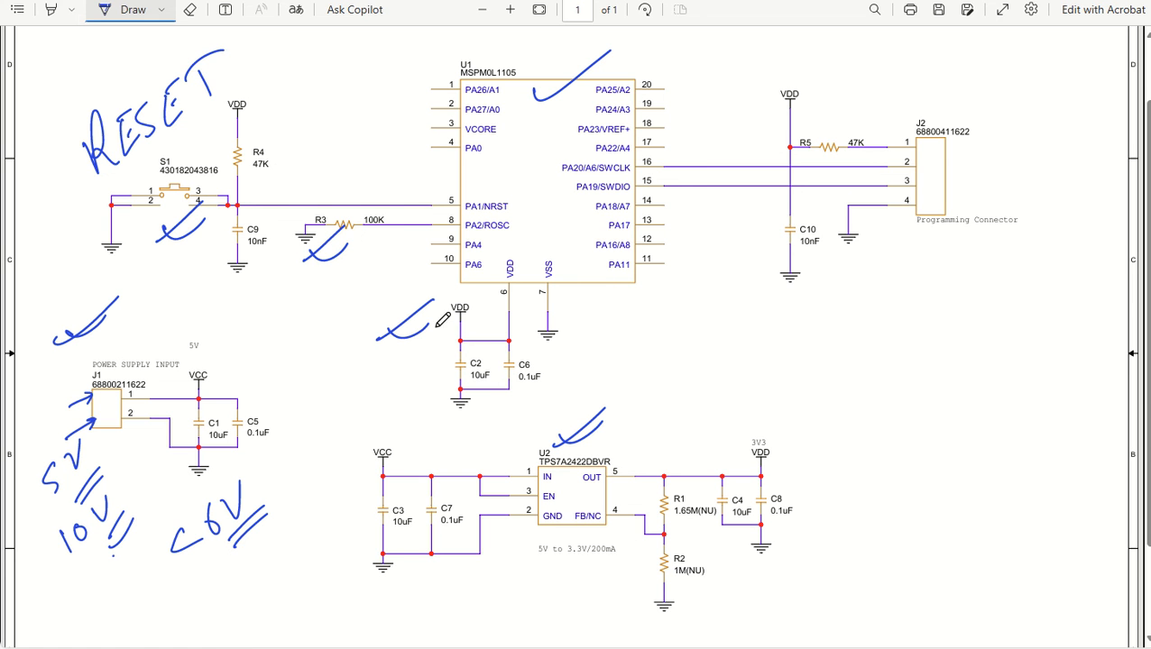